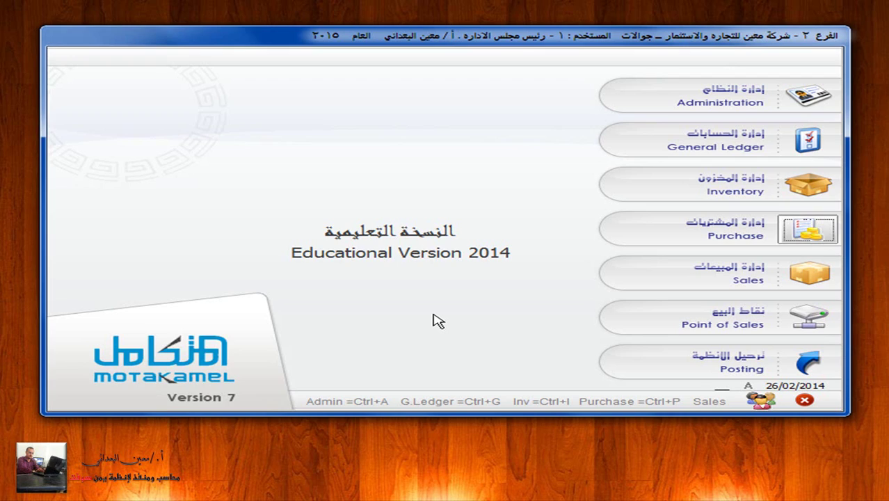
# Review the item purchase and FOB expense tables of the letter-of-credit example in PowerPoint, and return to the Motakamel system
pyautogui.press('super+Tab')
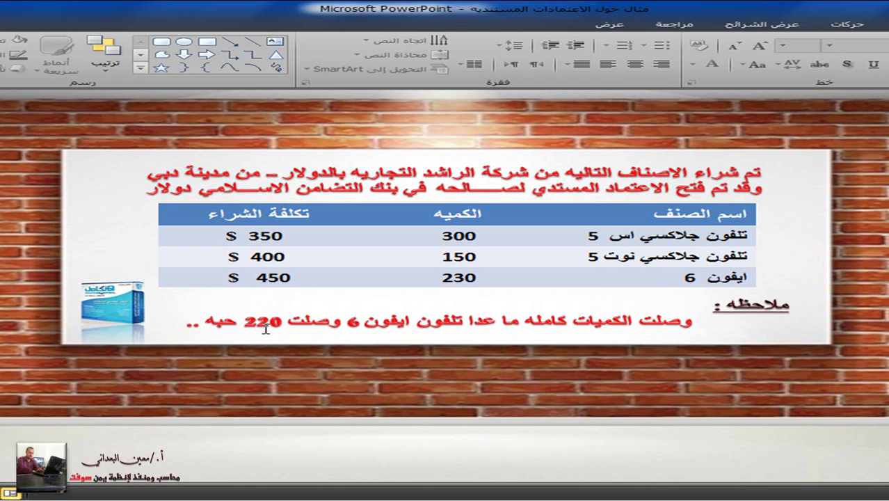
pyautogui.scroll(-6, 265, 329)
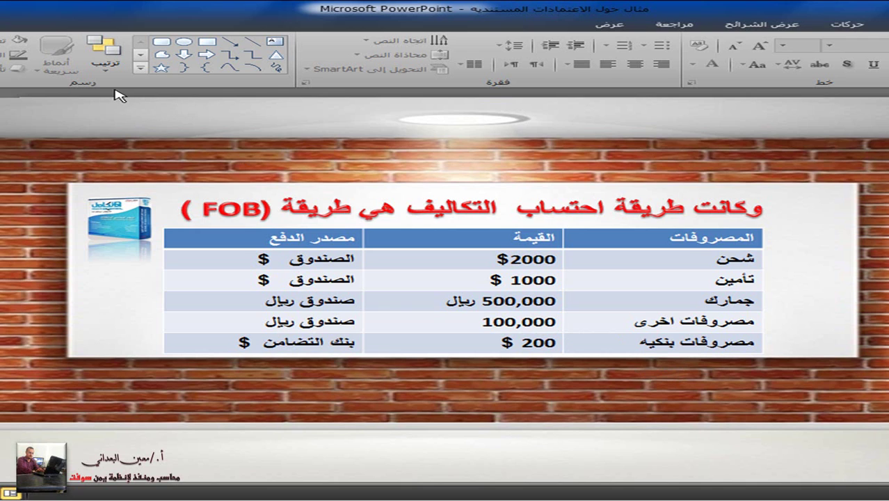
pyautogui.press('super+Tab')
pyautogui.press('super+Tab')
pyautogui.press('super+Tab')
pyautogui.press('super+Tab')
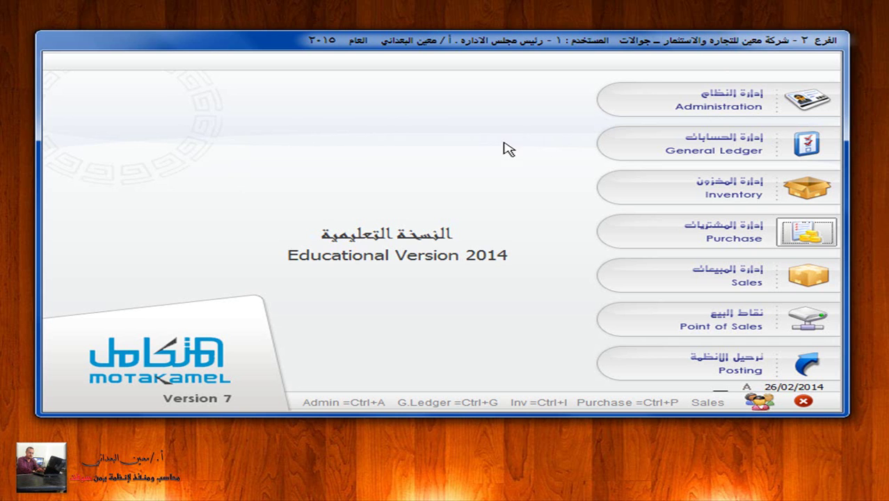
# Check the dollar currency record and its exchange rate limits in the General Ledger, and return to the main screen
pyautogui.click(809, 148)
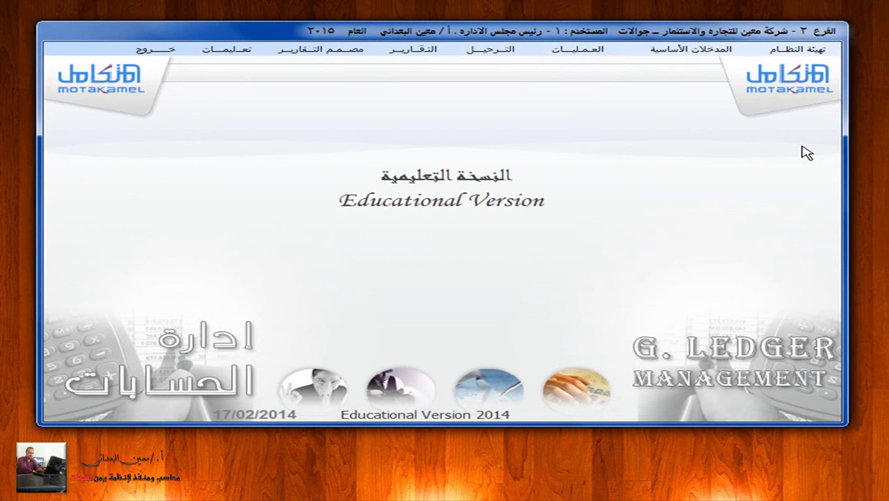
pyautogui.click(791, 49)
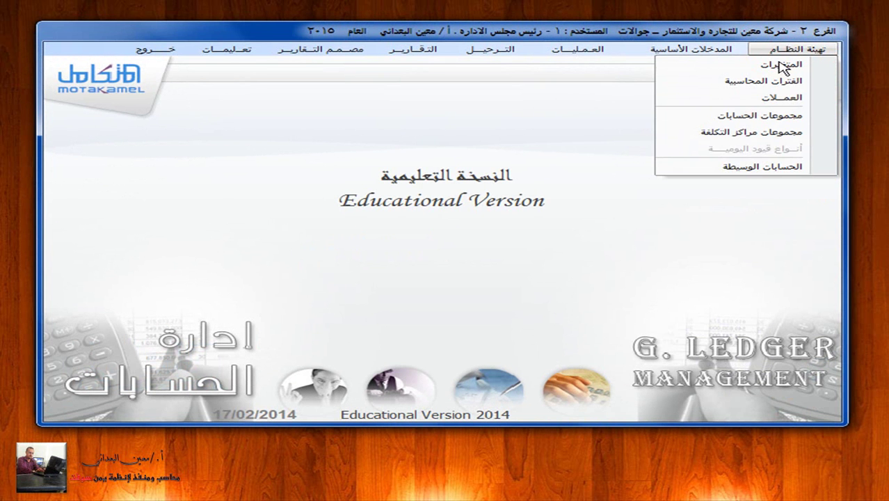
pyautogui.click(779, 98)
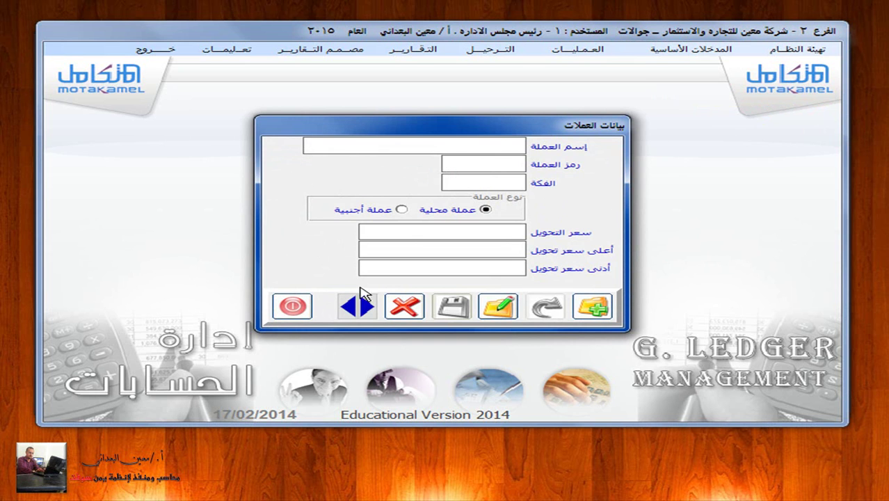
pyautogui.click(363, 308)
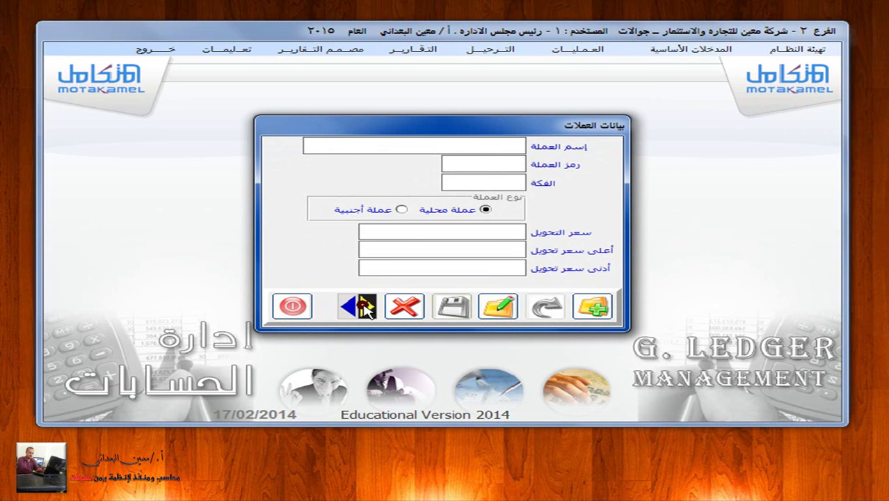
pyautogui.click(363, 308)
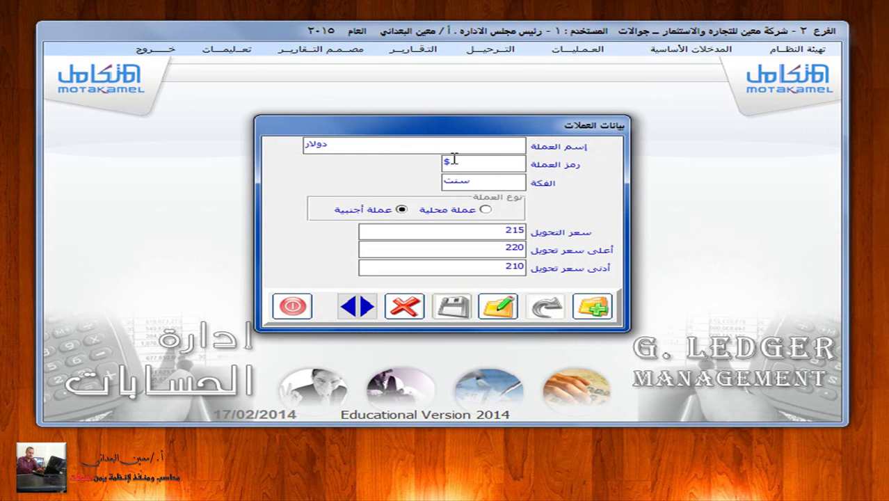
pyautogui.click(291, 308)
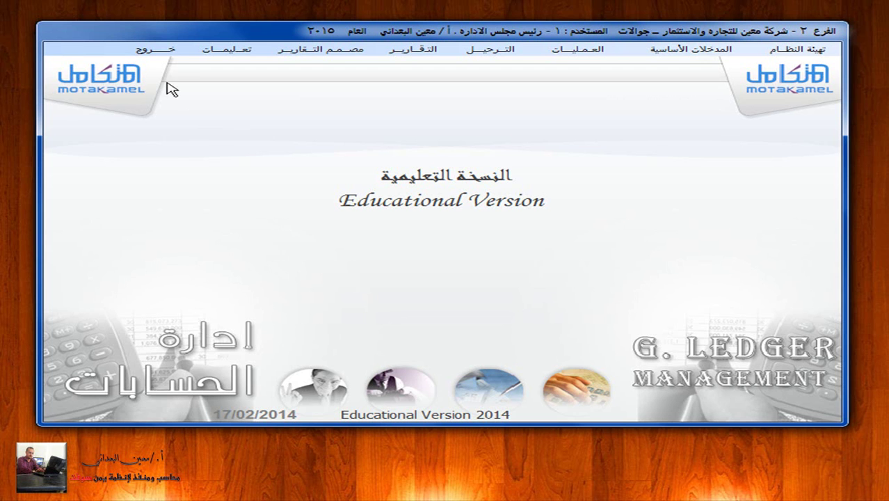
pyautogui.click(167, 49)
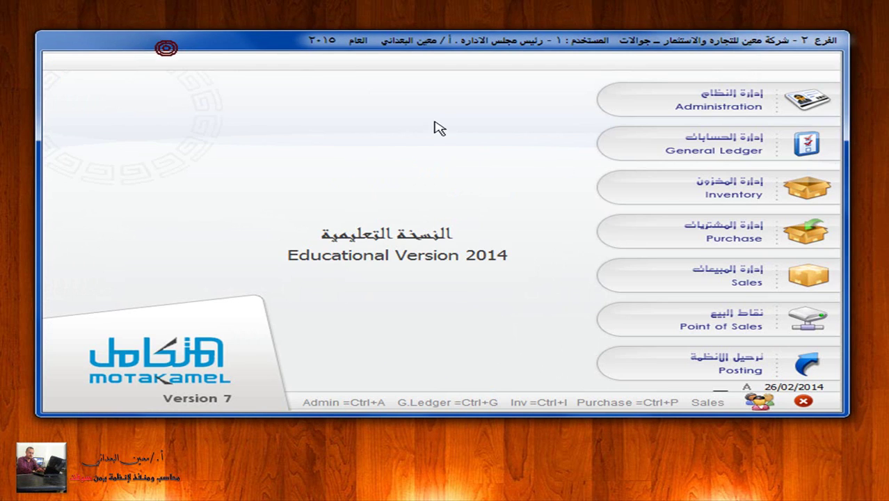
# Open the chart of accounts (الدليل المحاسبي) in the General Ledger and show it as a tree
pyautogui.click(802, 150)
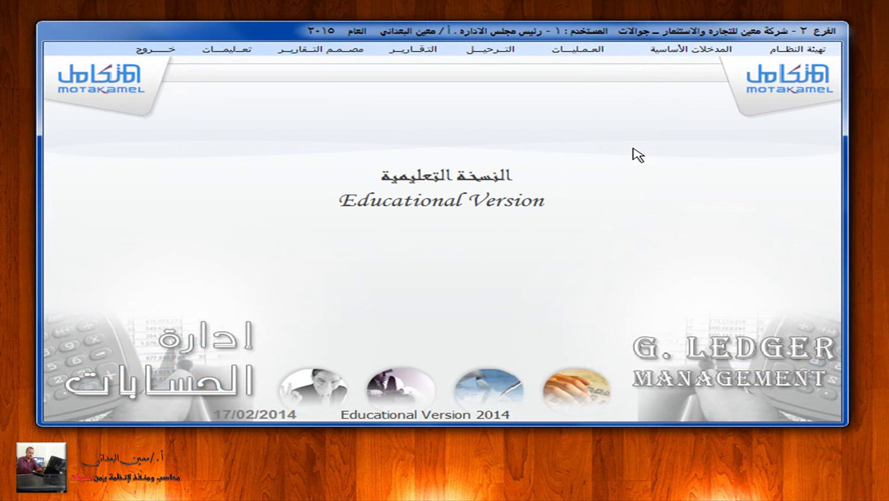
pyautogui.click(668, 50)
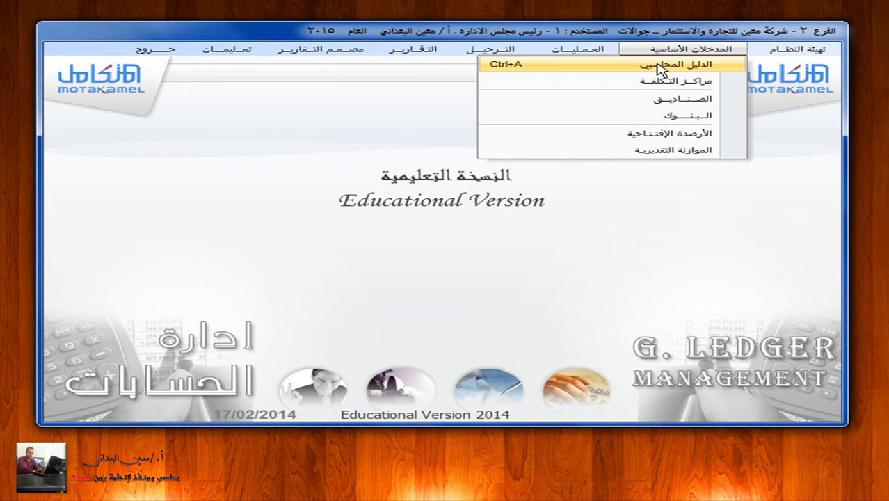
pyautogui.click(657, 64)
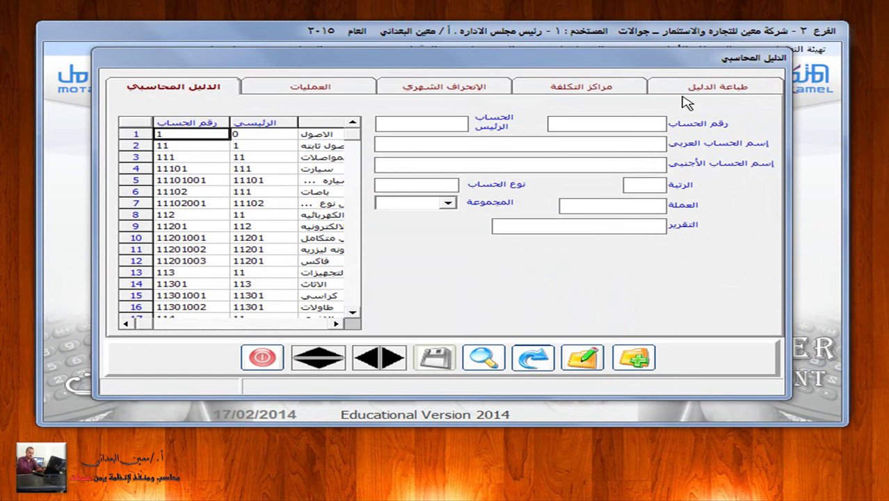
pyautogui.click(485, 357)
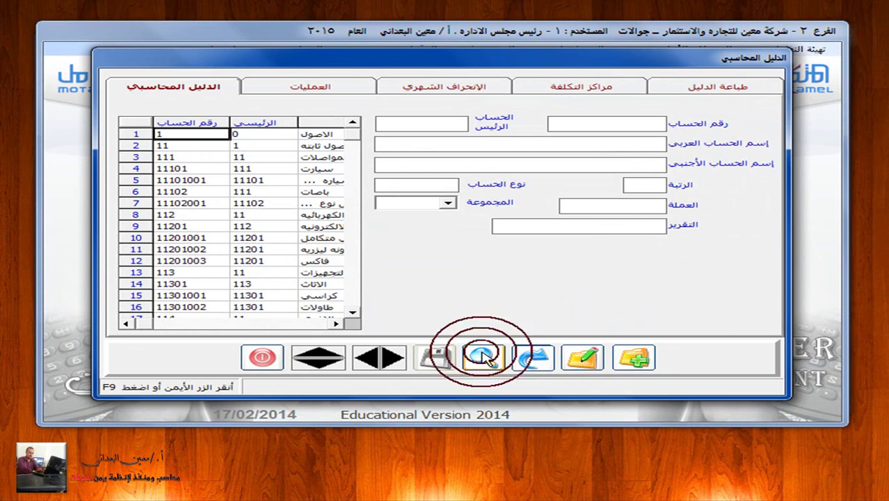
pyautogui.click(480, 357)
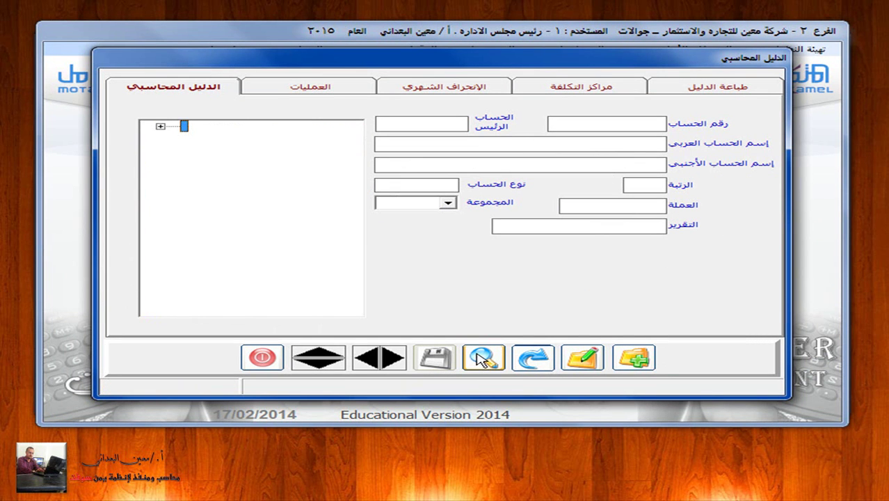
# Expand the liabilities branch (الخصوم) down to the accounts under foreign suppliers (موردون خارجيون)
pyautogui.click(159, 126)
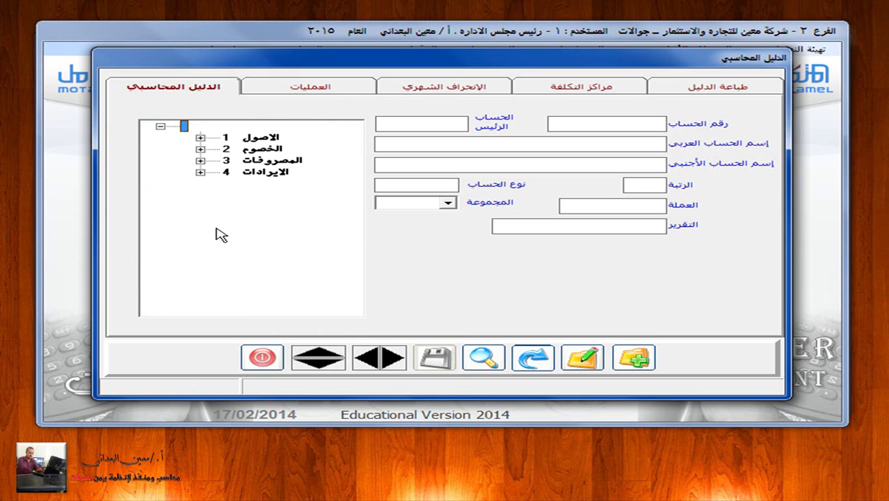
pyautogui.click(199, 149)
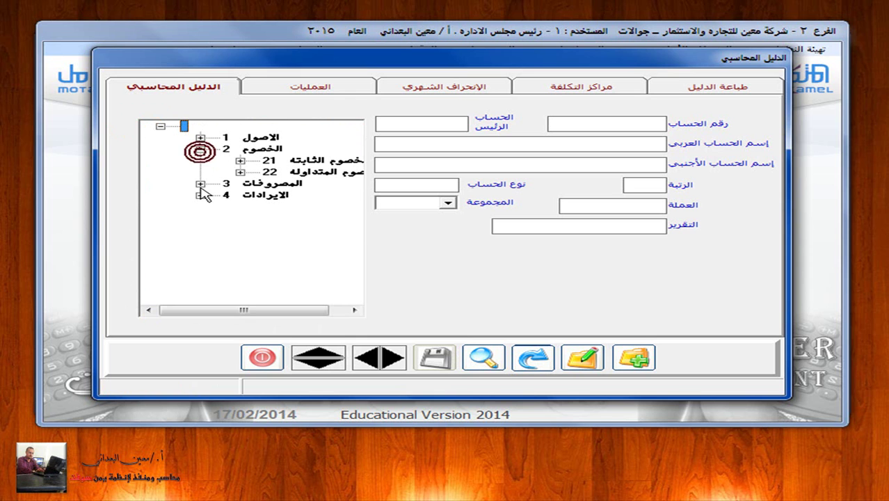
pyautogui.moveTo(247, 310); pyautogui.dragTo(278, 311)
pyautogui.click(219, 171)
pyautogui.click(212, 183)
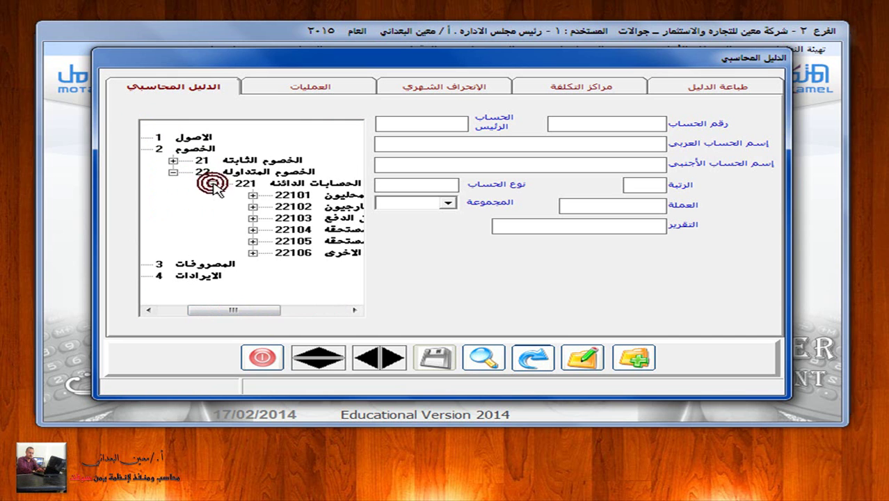
pyautogui.moveTo(199, 308); pyautogui.dragTo(250, 315)
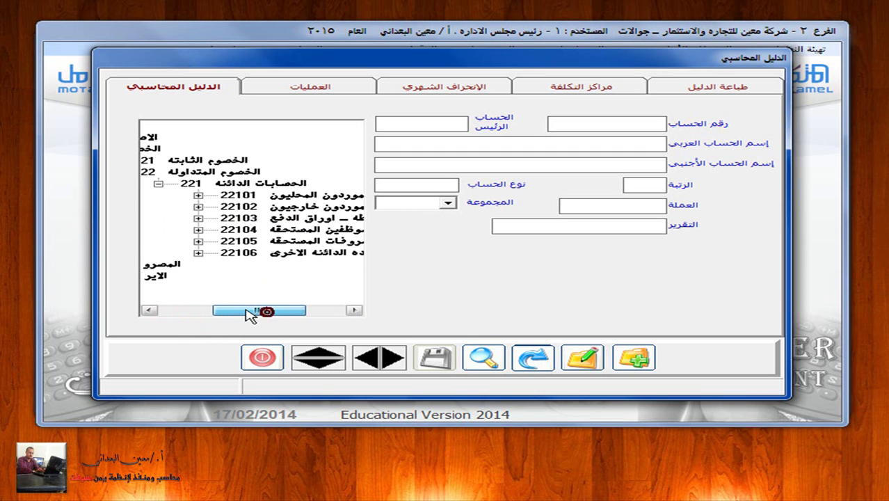
pyautogui.click(198, 207)
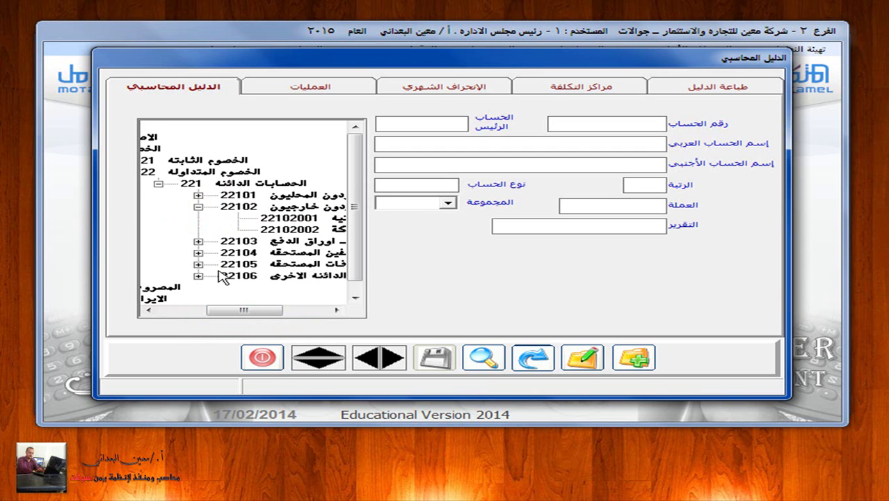
pyautogui.moveTo(245, 310); pyautogui.dragTo(269, 310)
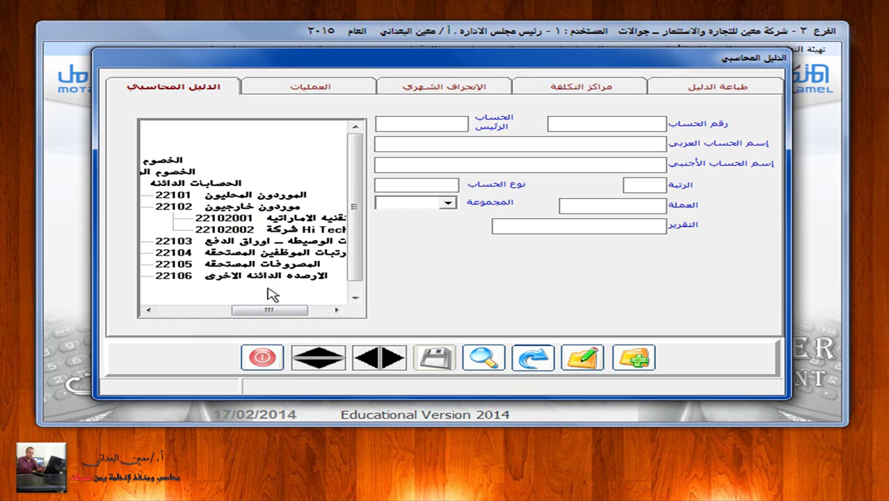
pyautogui.moveTo(270, 311)
pyautogui.mouseDown()
pyautogui.moveTo(289, 315)
pyautogui.moveTo(268, 317)
pyautogui.mouseUp()
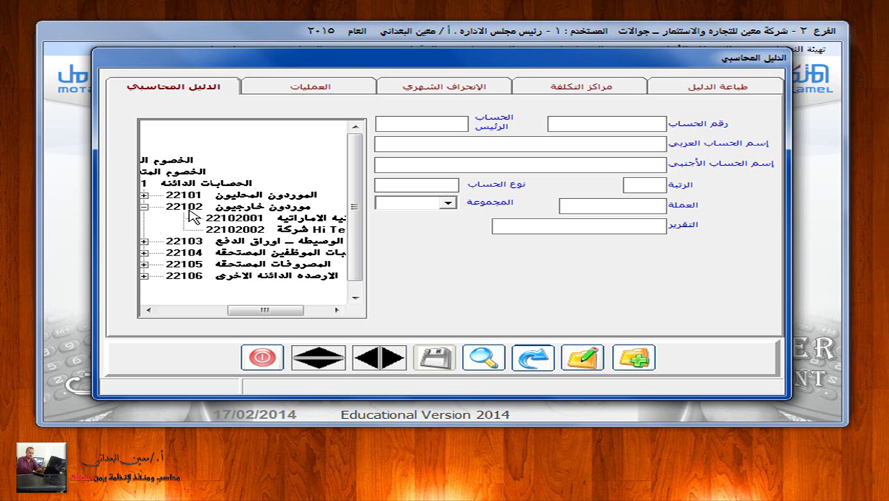
# Start a new account with code 22102003 under the parent account 22102
pyautogui.click(634, 357)
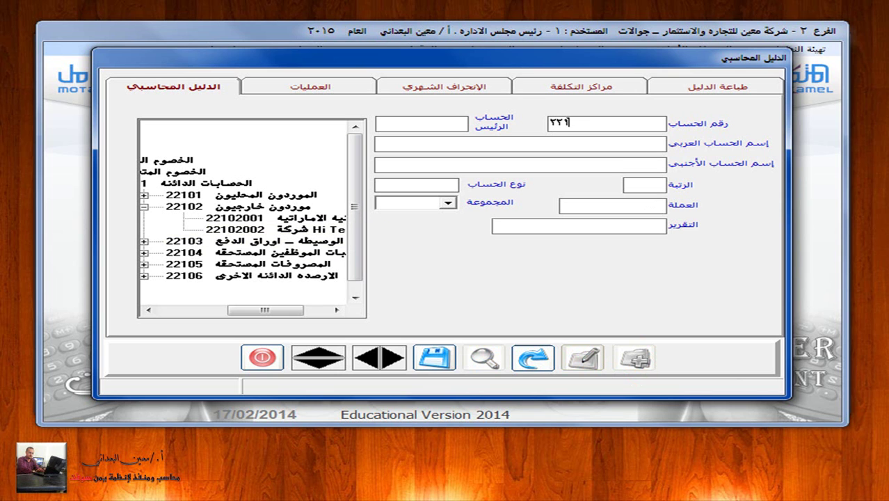
pyautogui.write('3')
pyautogui.press('Return')
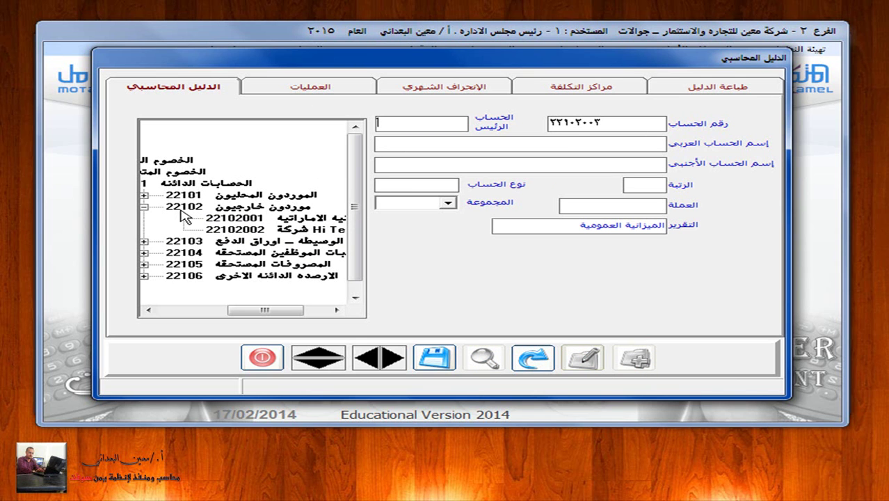
pyautogui.write('22102')
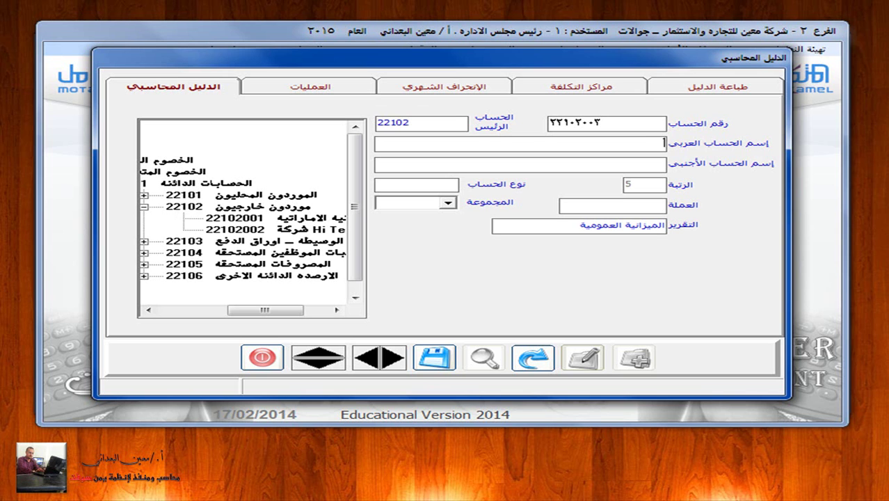
# Name the account شركة الراشد ـ دولار, make it a sub-account (فرعي) in $, save it and leave the General Ledger
pyautogui.write('ركة الراشد ـ دولار')
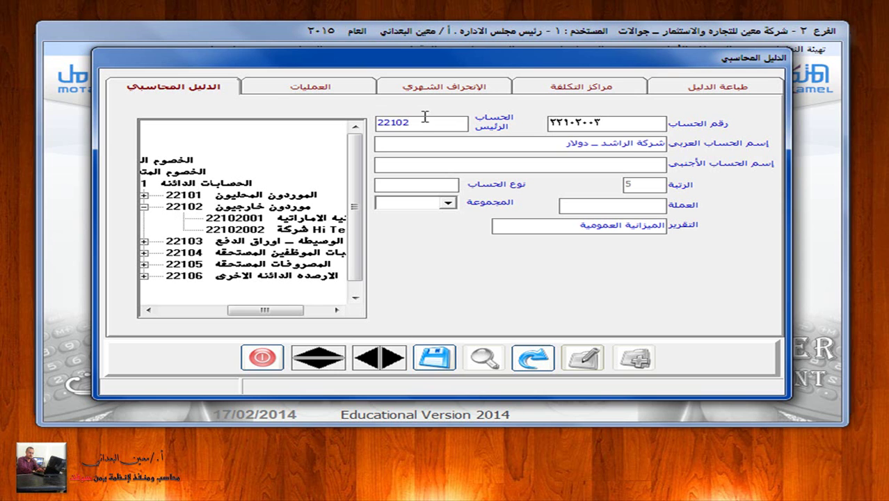
pyautogui.click(426, 185)
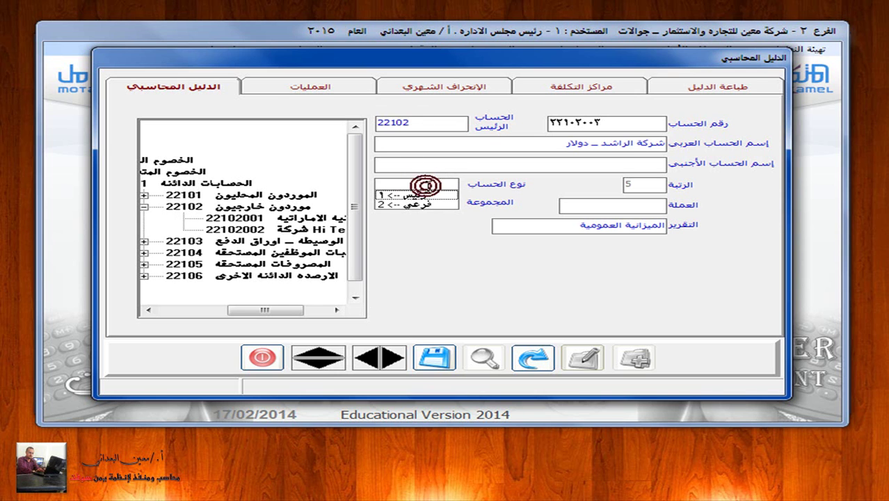
pyautogui.click(431, 206)
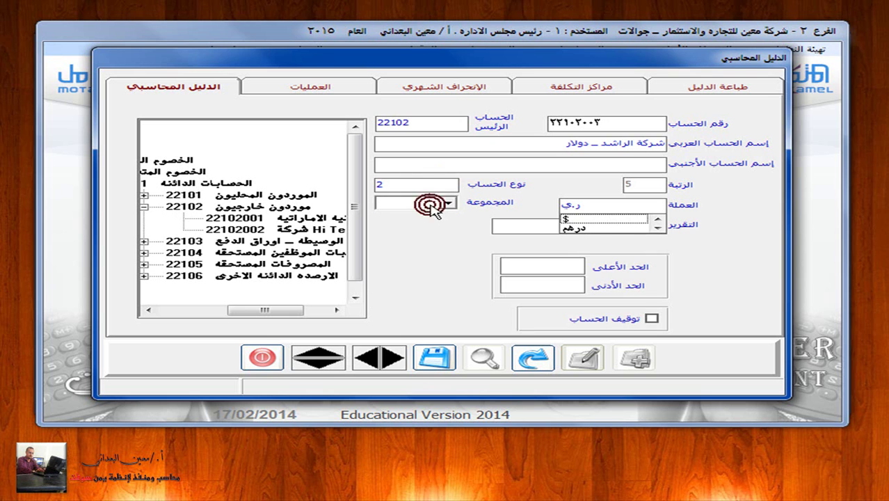
pyautogui.click(612, 220)
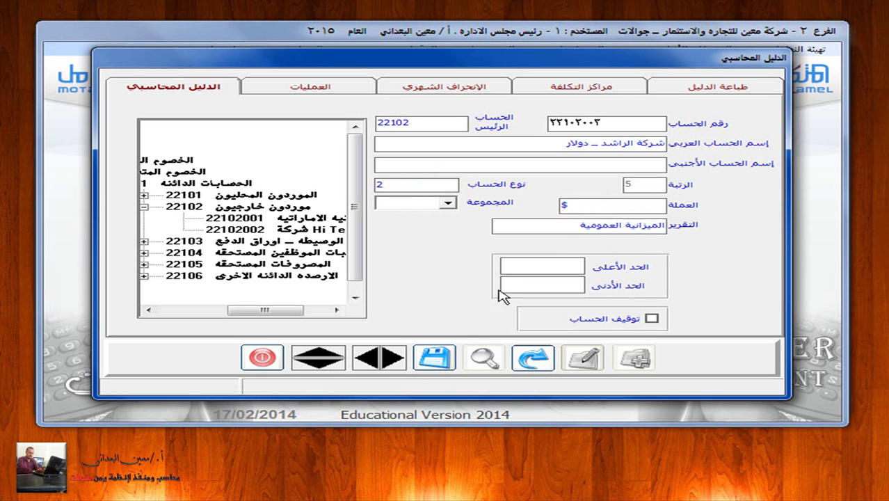
pyautogui.click(434, 358)
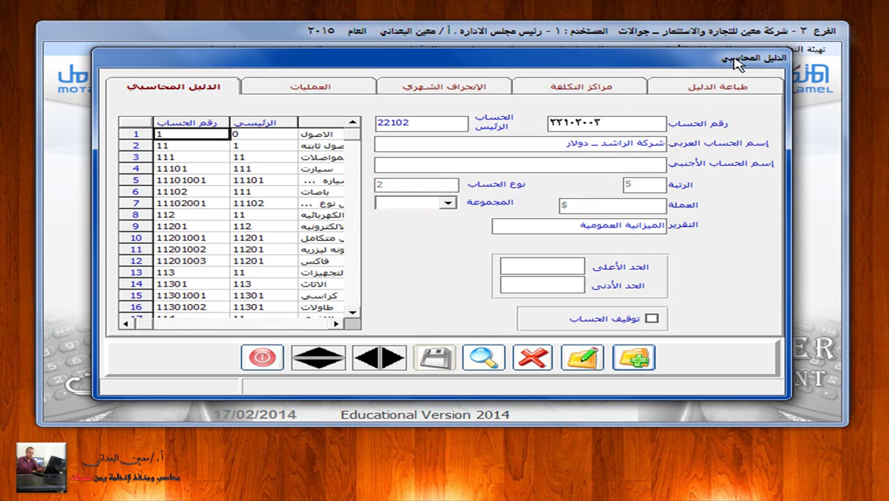
pyautogui.click(263, 357)
pyautogui.click(149, 46)
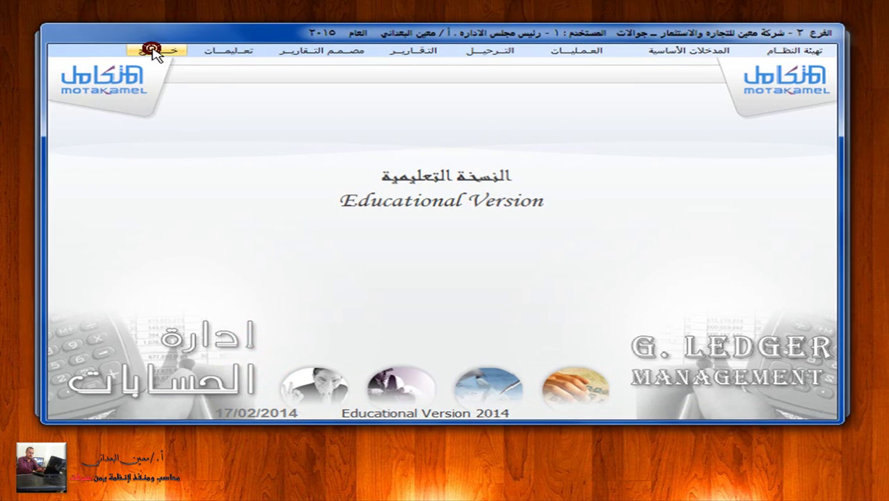
# Open the supplier data (بيانات الموردين) in the Purchase system and start a new supplier record
pyautogui.click(780, 232)
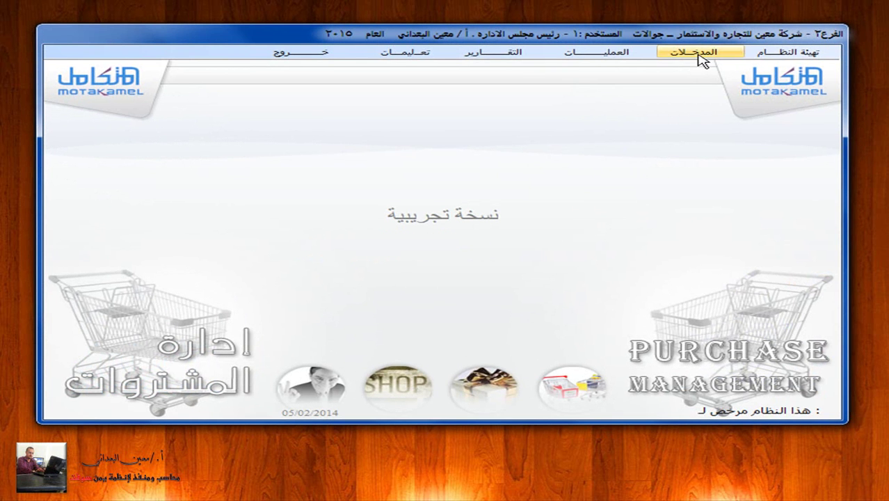
pyautogui.click(698, 54)
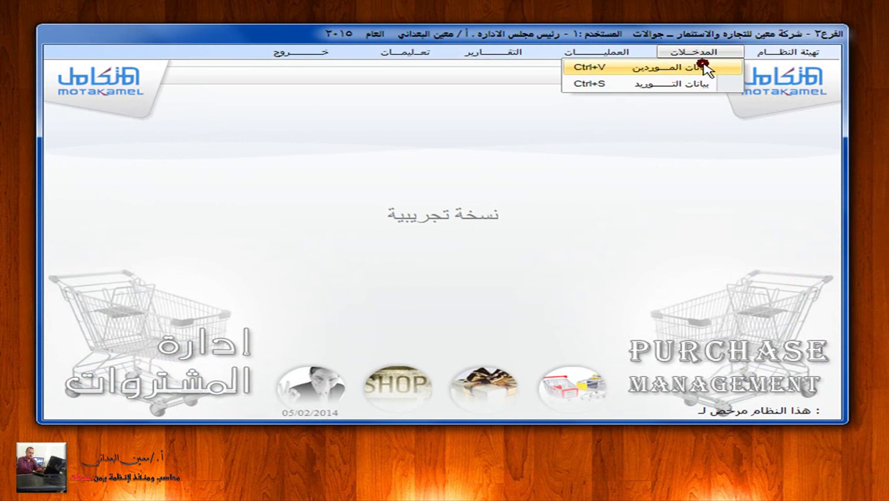
pyautogui.click(702, 66)
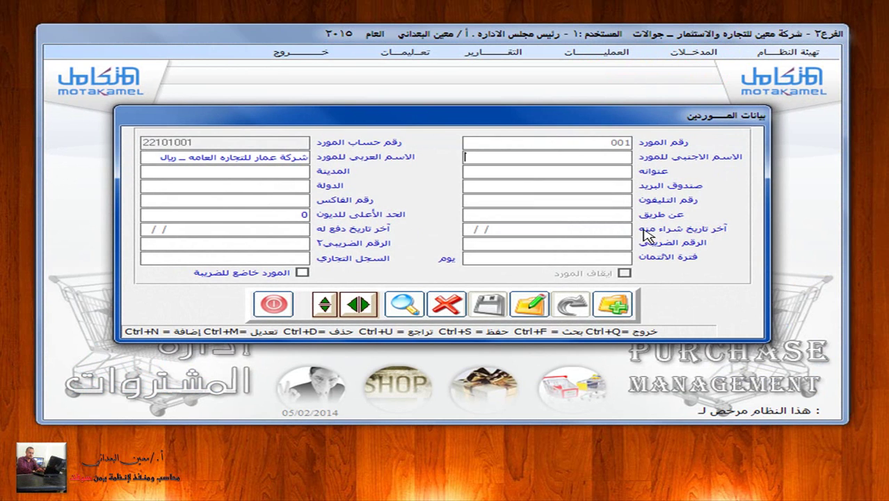
pyautogui.click(614, 305)
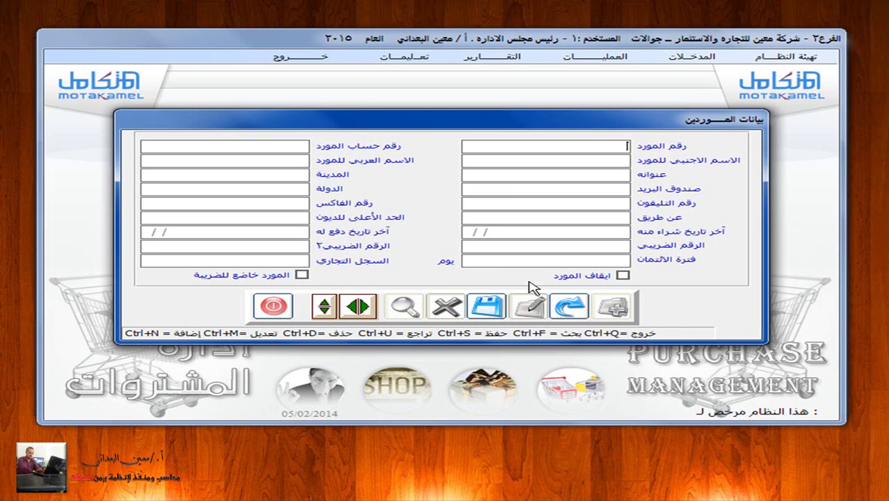
# Assign account 22102003 (شركة الراشد ـ دولار) from the accounts list as the new supplier's account number
pyautogui.click(287, 144)
pyautogui.doubleClick(291, 146)
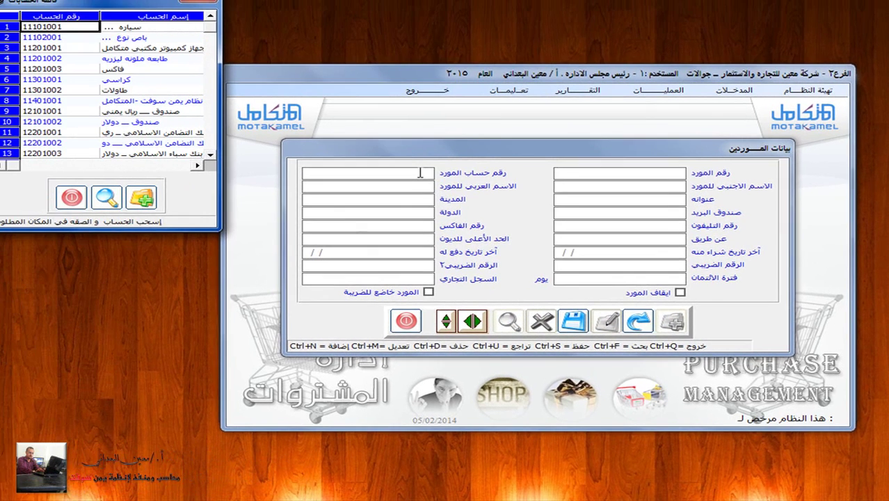
pyautogui.click(226, 158)
pyautogui.click(225, 158)
pyautogui.click(226, 158)
pyautogui.click(226, 158)
pyautogui.click(226, 158)
pyautogui.click(226, 158)
pyautogui.click(226, 158)
pyautogui.moveTo(225, 159); pyautogui.dragTo(226, 160)
pyautogui.click(226, 159)
pyautogui.click(225, 159)
pyautogui.click(225, 158)
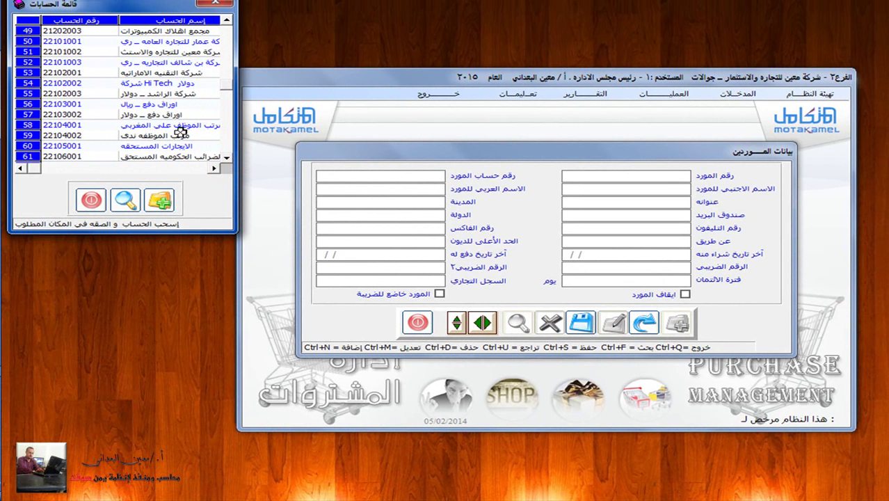
pyautogui.click(87, 93)
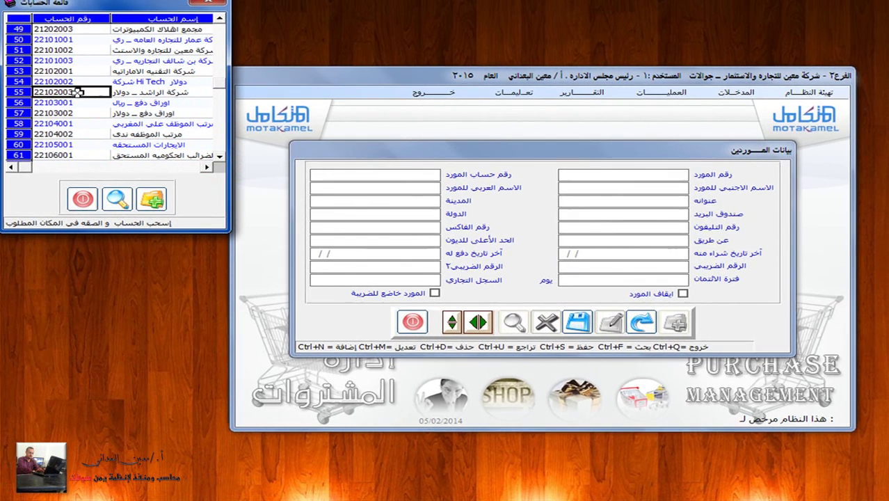
pyautogui.moveTo(87, 93); pyautogui.dragTo(411, 175)
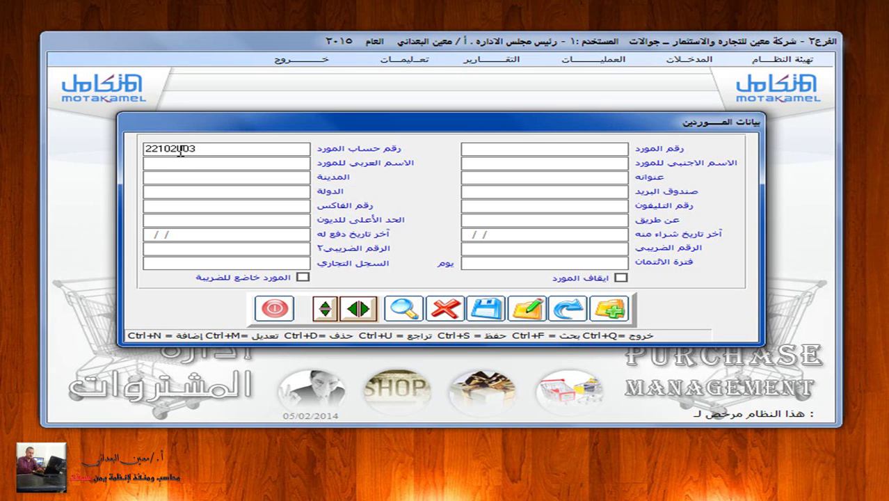
# Set the supplier number to 003, save the supplier record and list the saved suppliers
pyautogui.moveTo(175, 148); pyautogui.dragTo(203, 152)
pyautogui.click(495, 152)
pyautogui.write('003')
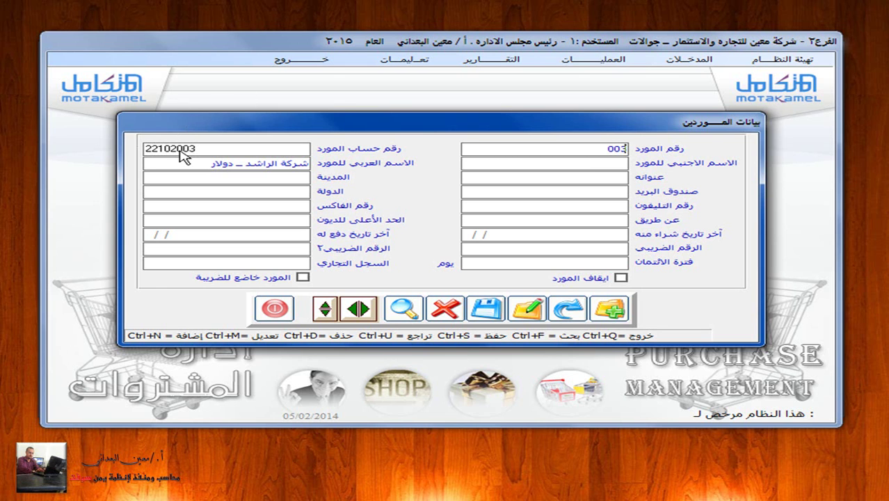
pyautogui.click(487, 312)
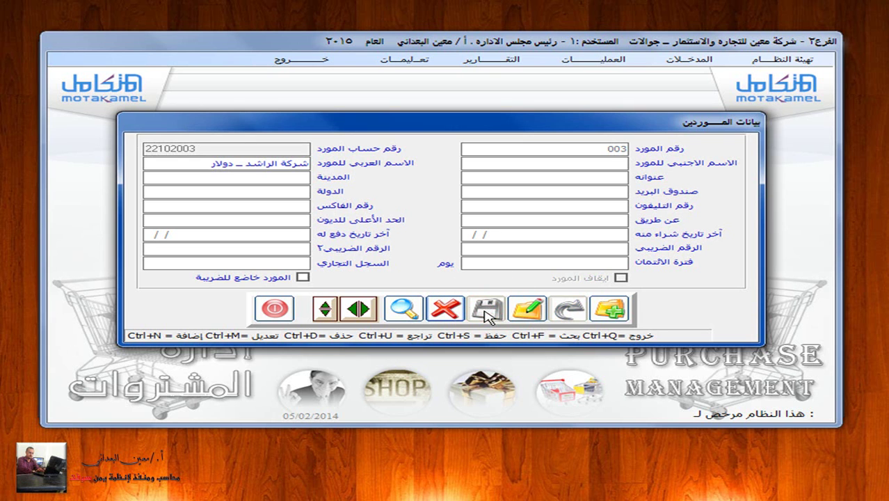
pyautogui.click(408, 308)
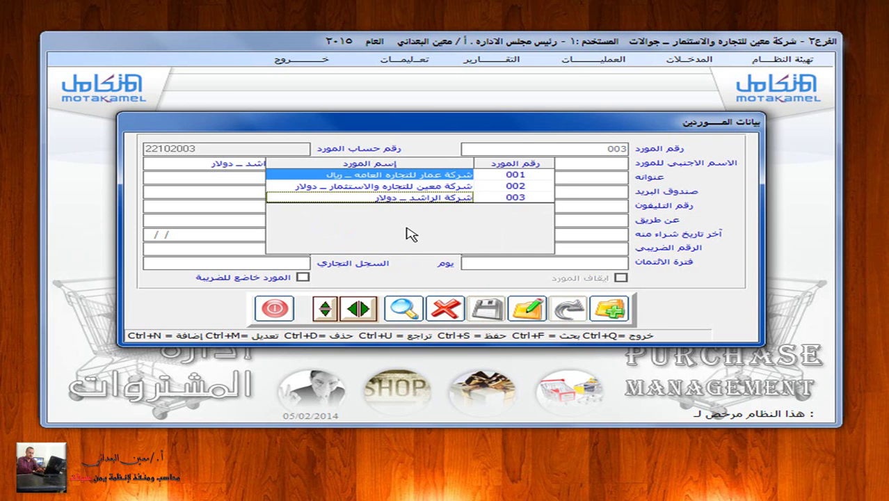
# Leave the Purchase system and open the chart of accounts (الدليل المحاسبي) in the General Ledger
pyautogui.click(271, 314)
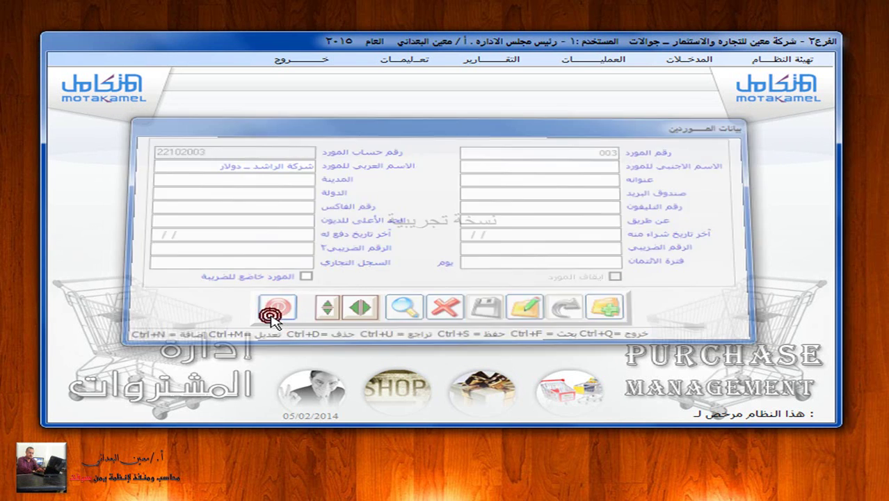
pyautogui.click(293, 61)
pyautogui.click(819, 151)
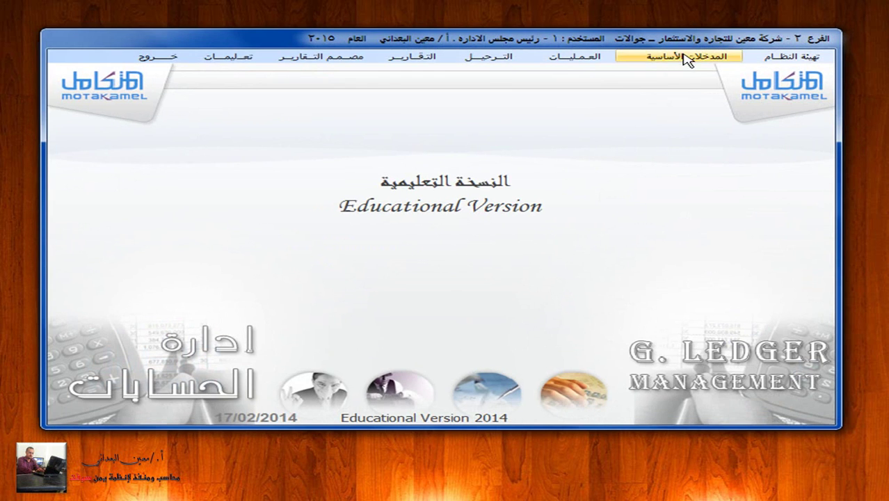
pyautogui.click(687, 59)
pyautogui.click(680, 71)
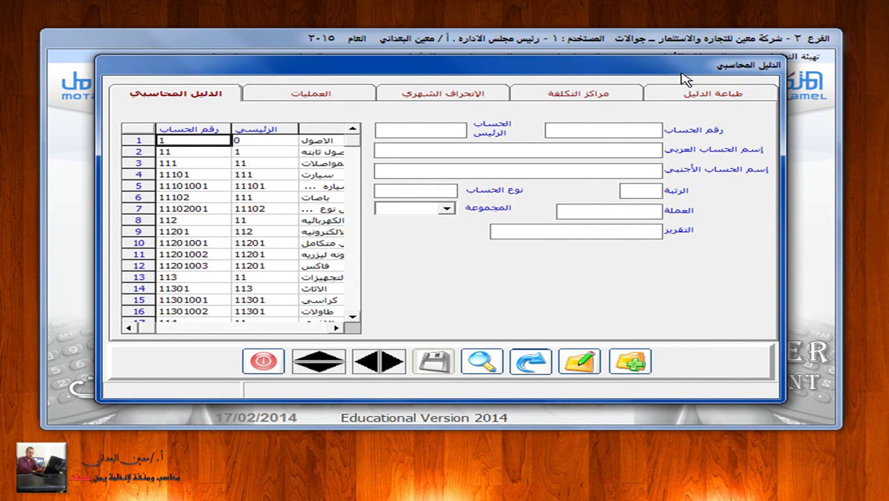
# Switch to the PowerPoint slide to review the FOB expenses and their payment sources, and return to the chart of accounts
pyautogui.press('super+Tab')
pyautogui.press('super+Tab')
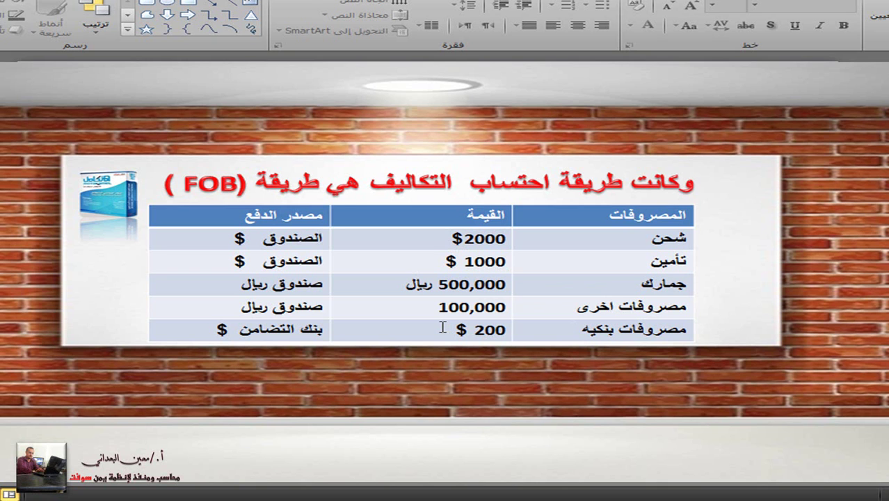
pyautogui.press('super+Tab')
pyautogui.press('super+Tab')
pyautogui.press('super+Tab')
pyautogui.press('super+Tab')
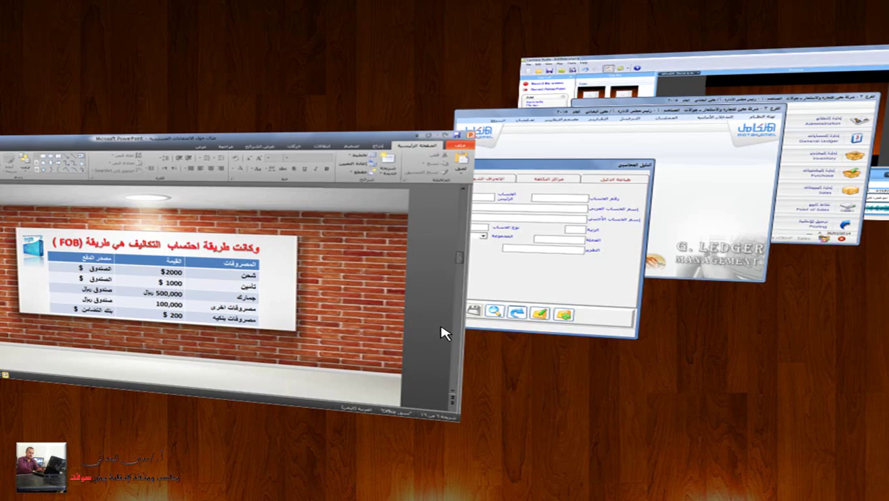
pyautogui.press('super+Tab')
pyautogui.press('super+Tab')
pyautogui.press('super+Tab')
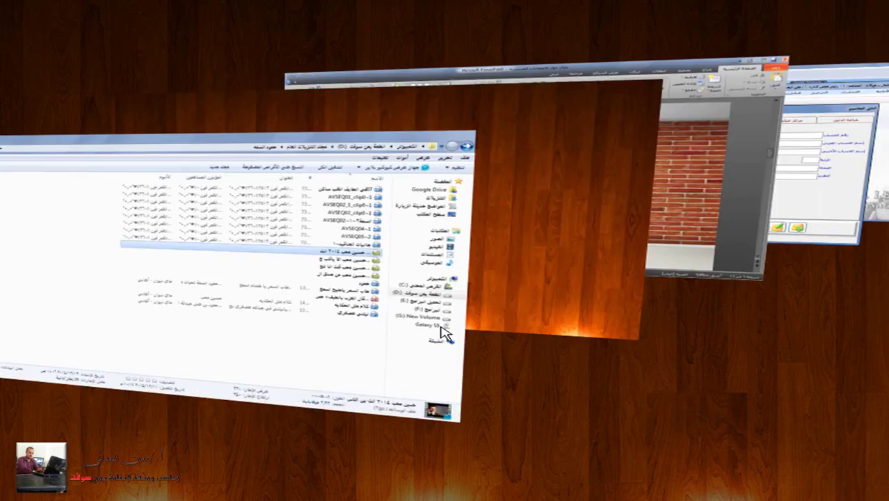
pyautogui.press('super+Tab')
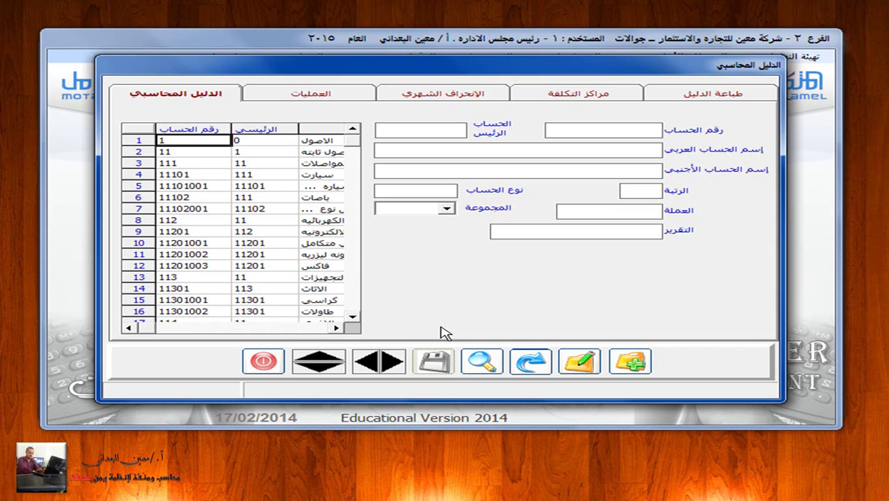
# Show the account tree and expand the assets branch (الاصول) down to the accounts under current assets (الاصول المتداوله)
pyautogui.click(478, 360)
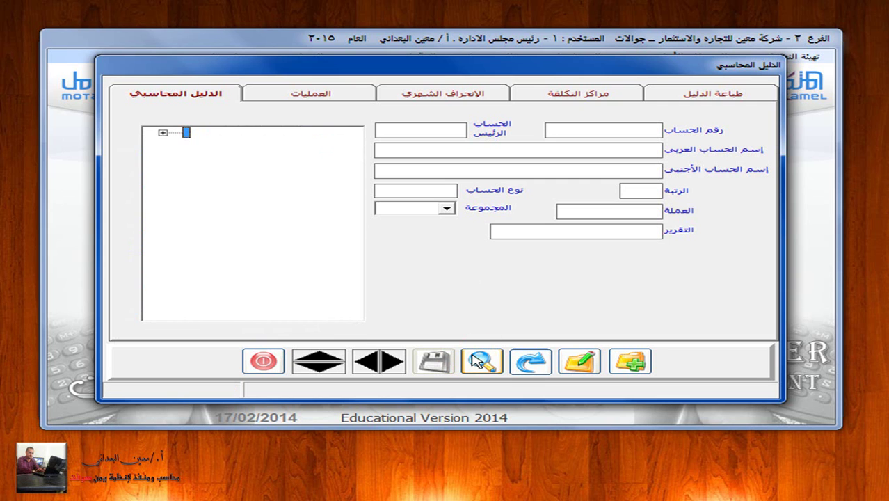
pyautogui.click(162, 133)
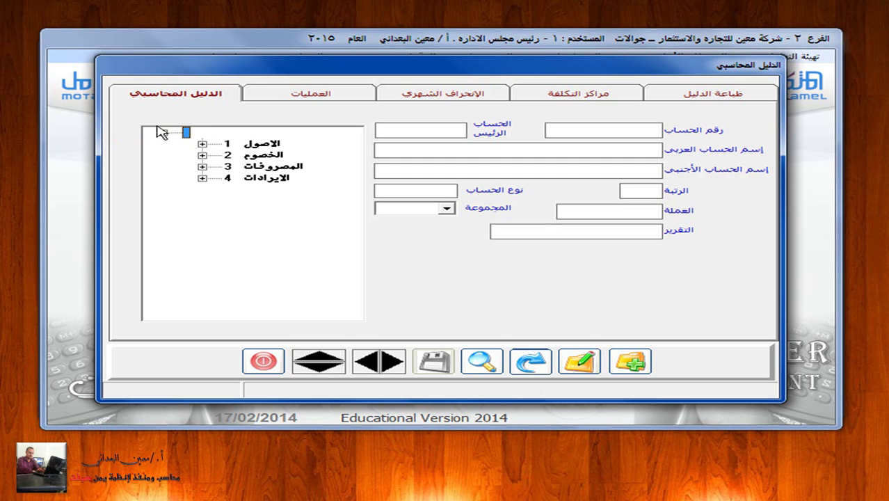
pyautogui.click(201, 144)
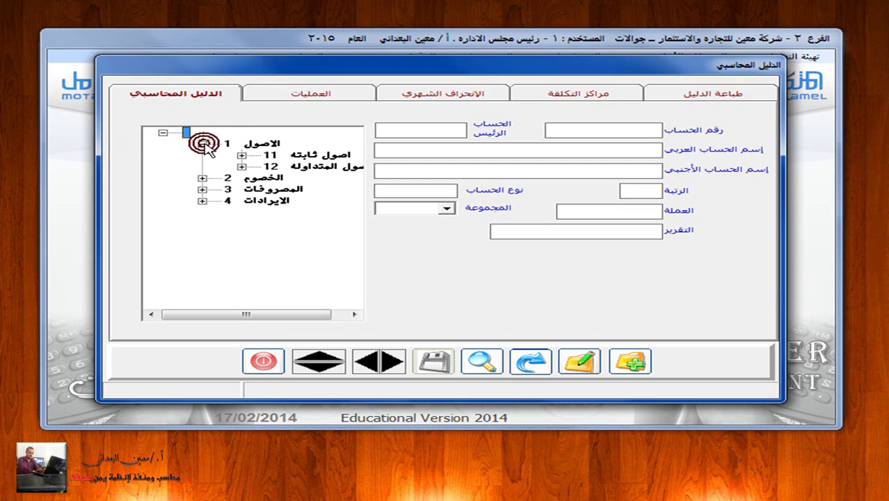
pyautogui.click(241, 167)
pyautogui.moveTo(228, 315); pyautogui.dragTo(285, 318)
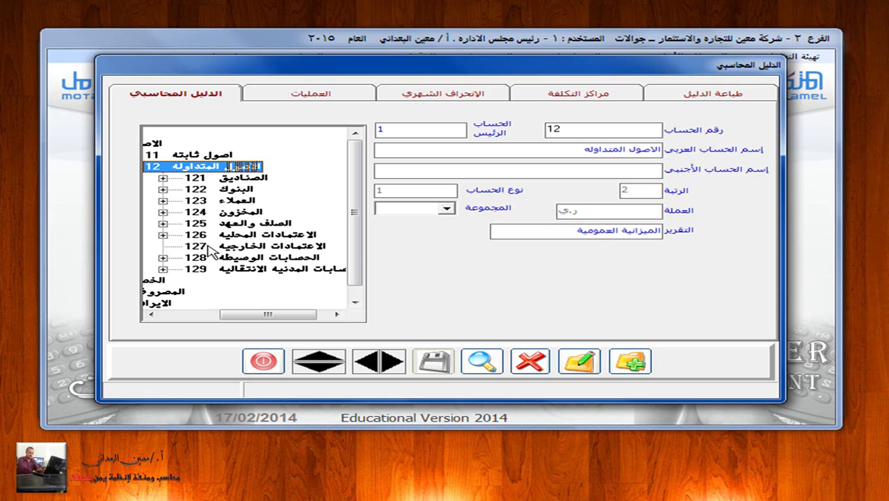
# Start a new account with code 12701 under the parent account 127 (الاعتمادات الخارجيه)
pyautogui.click(639, 363)
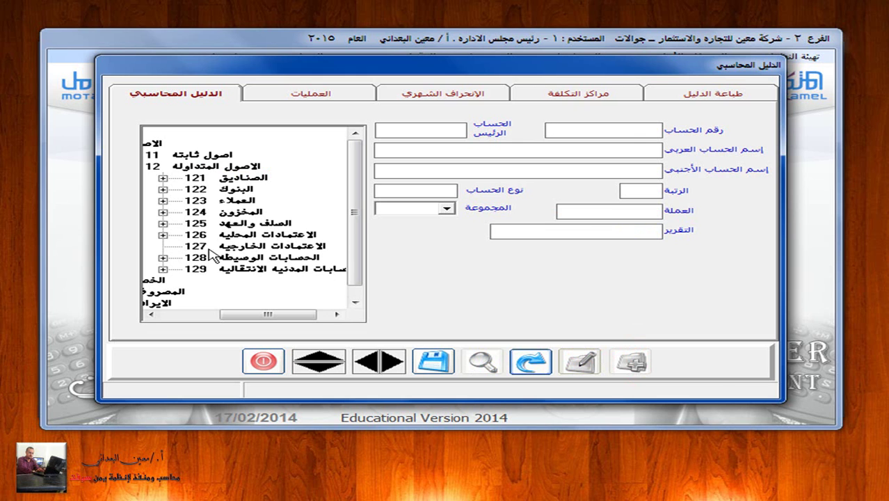
pyautogui.write('12701')
pyautogui.moveTo(566, 127); pyautogui.dragTo(584, 128)
pyautogui.click(432, 130)
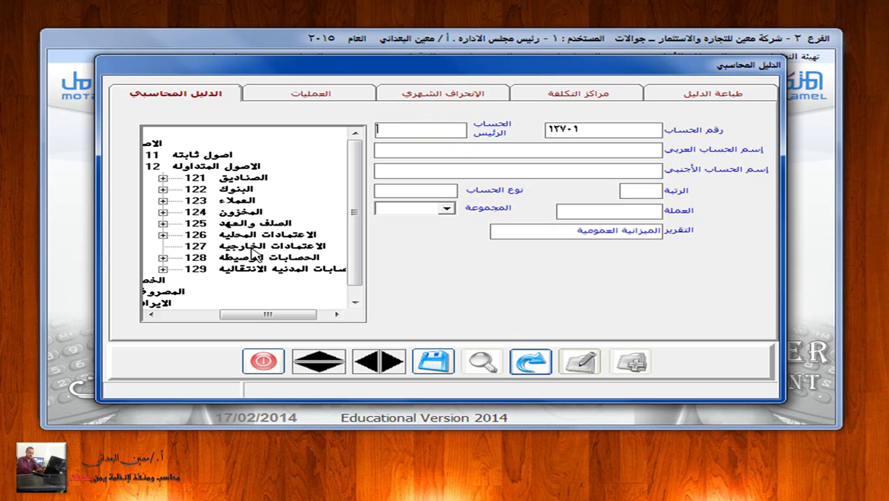
pyautogui.write('127')
# Name the account اعتماد فاتورة الراشد, make it a main account (رئيسي) in ر.ي and save it
pyautogui.click(647, 150)
pyautogui.write('اعتما')
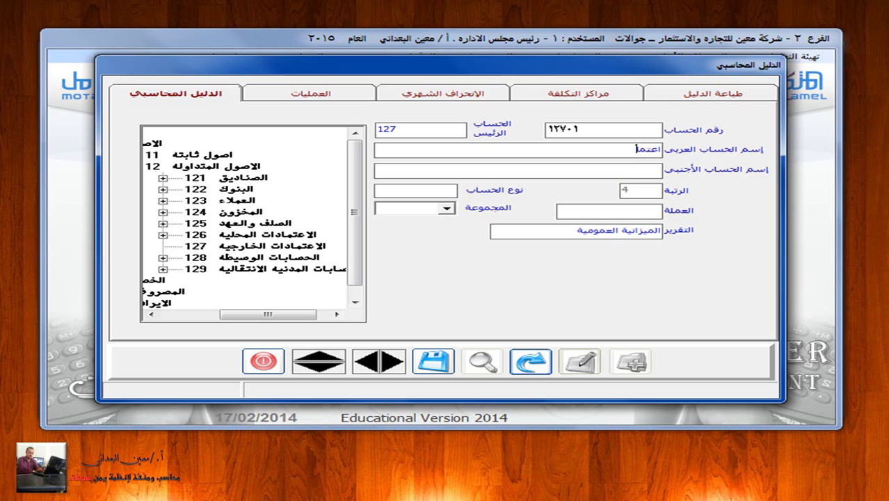
pyautogui.write('د فاتورة الراشد')
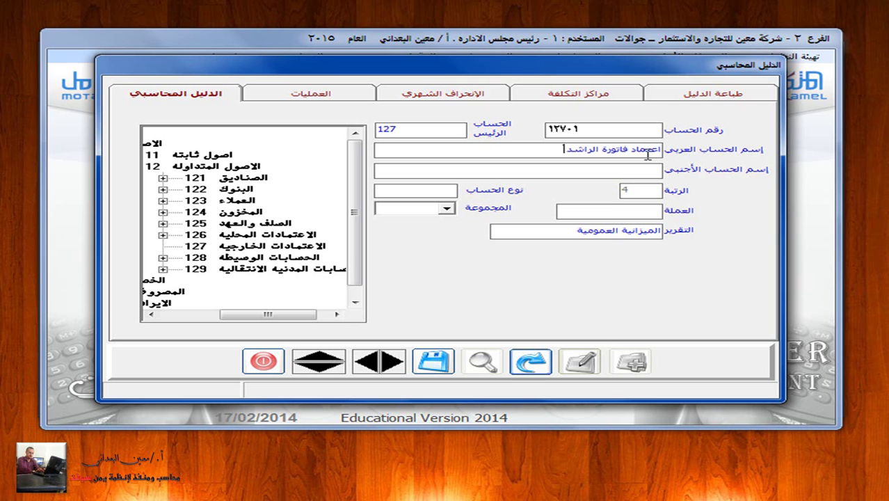
pyautogui.click(402, 191)
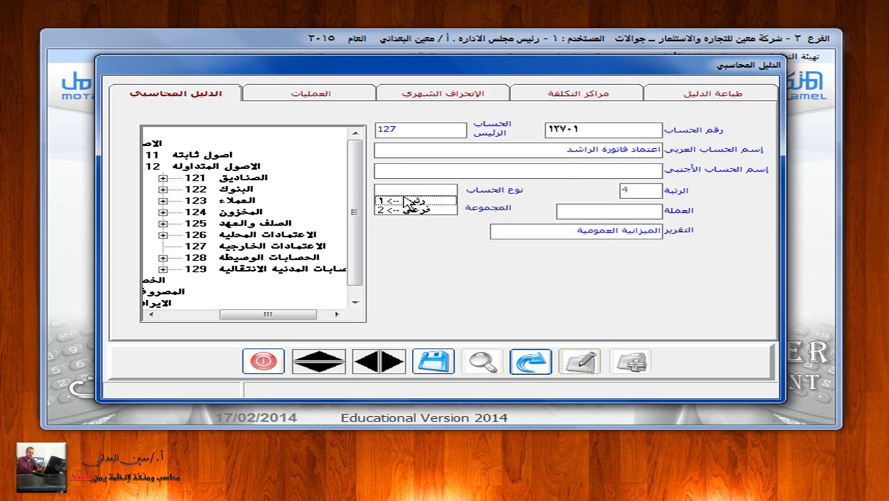
pyautogui.click(419, 201)
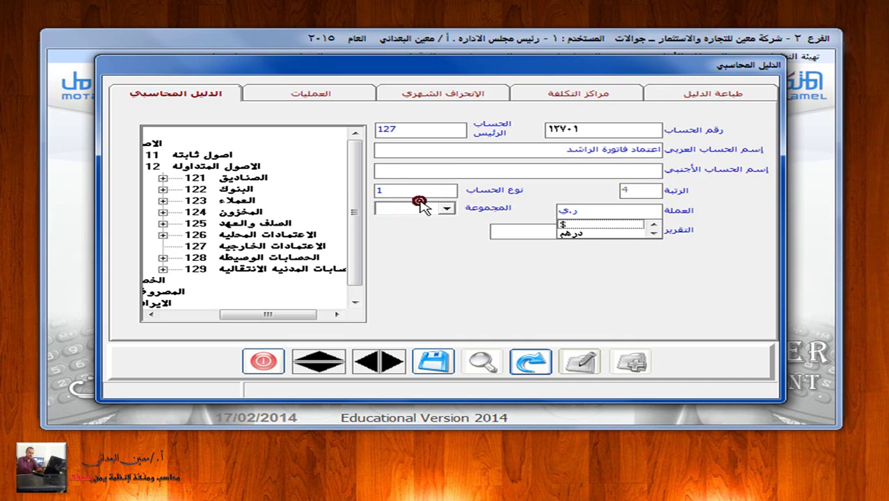
pyautogui.click(653, 238)
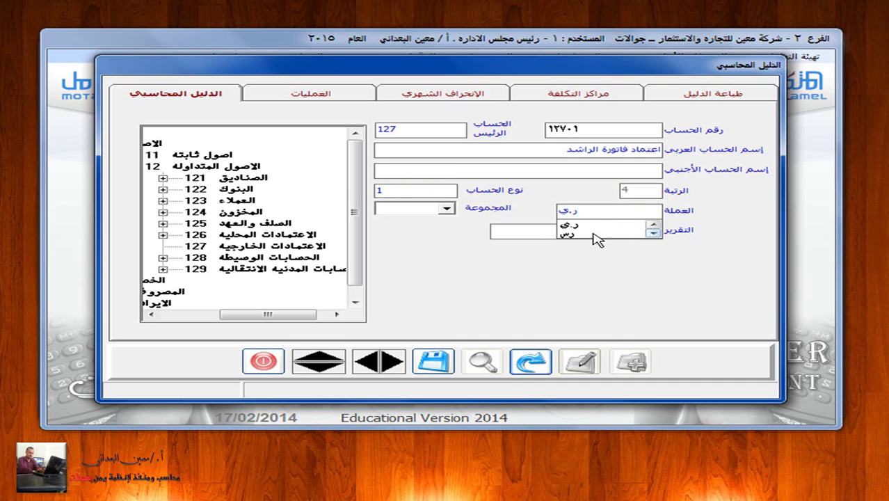
pyautogui.click(576, 227)
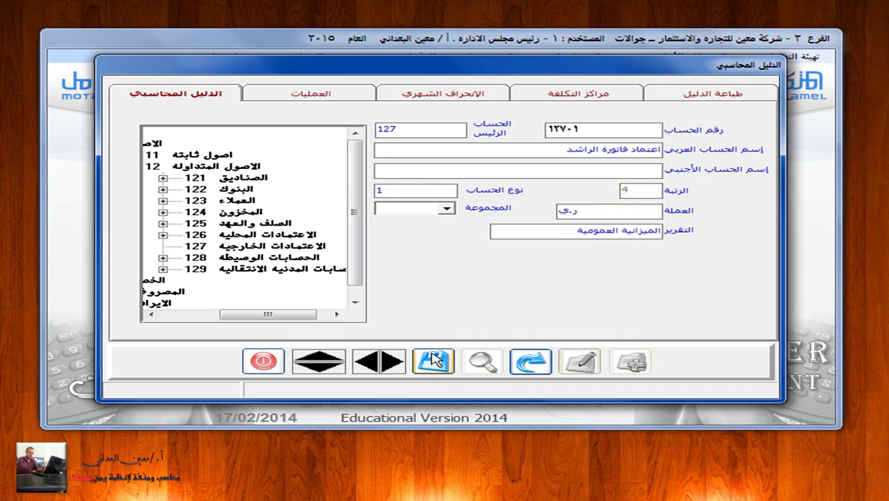
pyautogui.click(436, 362)
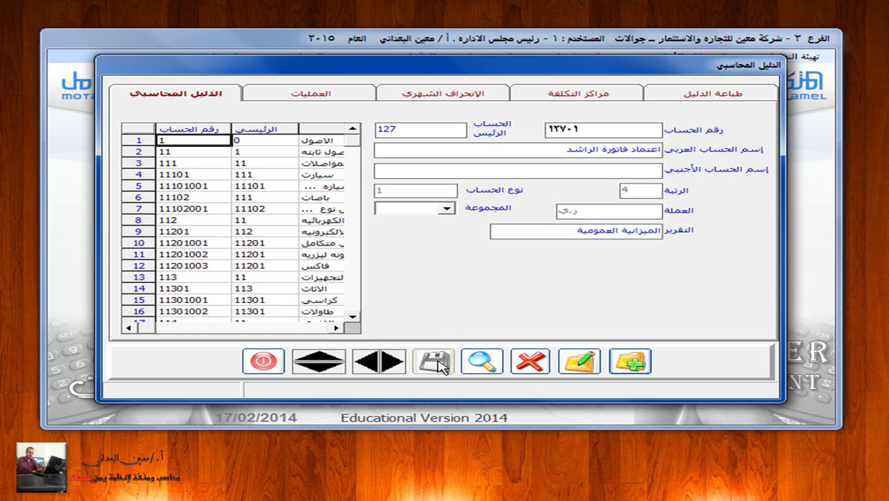
# Show the account tree again, expand foreign letters of credit (127) and select the account 12701
pyautogui.click(480, 366)
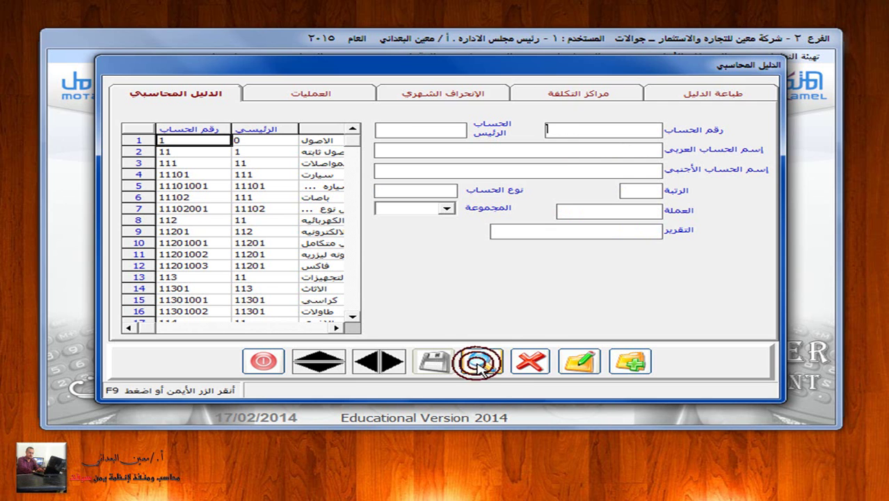
pyautogui.press('F9')
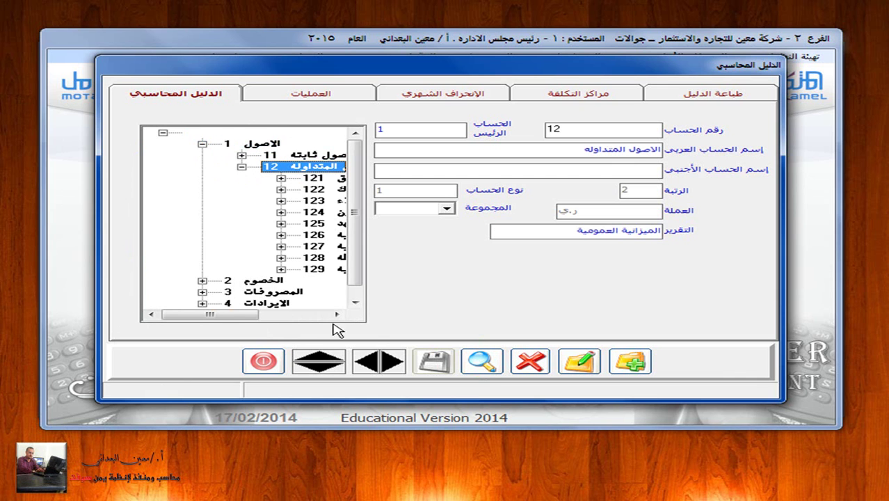
pyautogui.moveTo(228, 314); pyautogui.dragTo(284, 313)
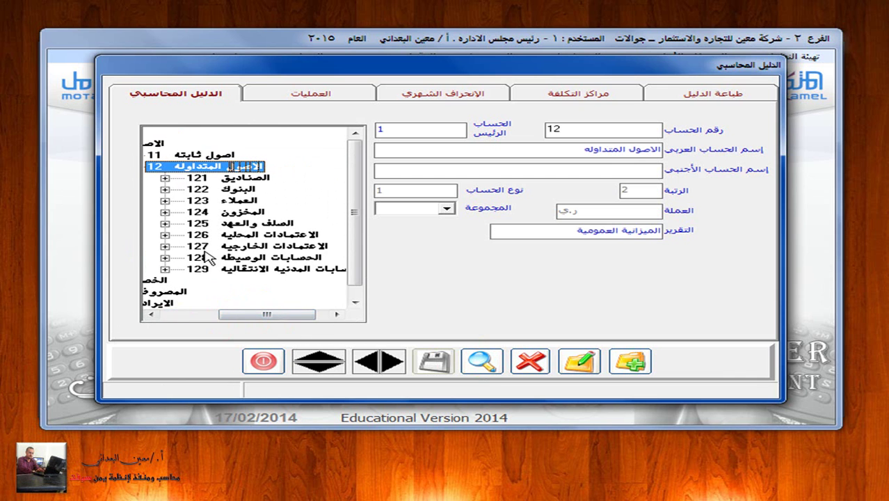
pyautogui.click(164, 246)
pyautogui.click(244, 257)
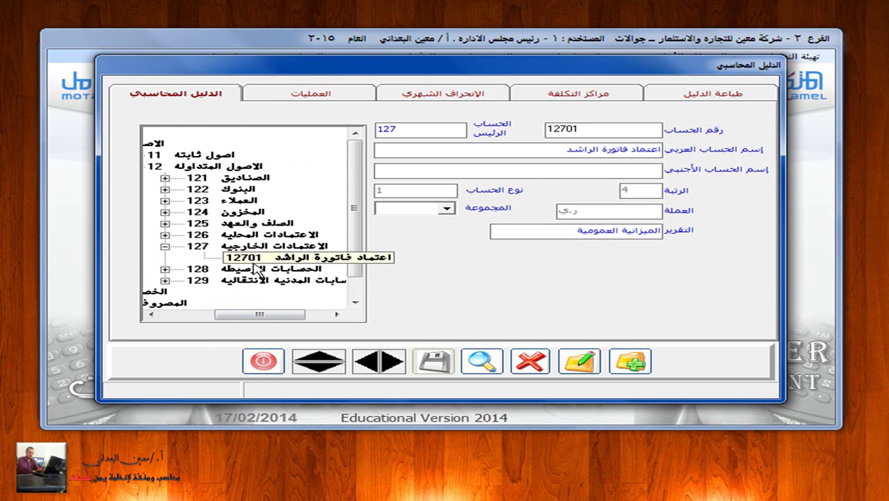
# Start a new account with code 12701001 under the parent account 12701 and name it اعتماد فاتورة الراشد ـ دولار
pyautogui.click(630, 361)
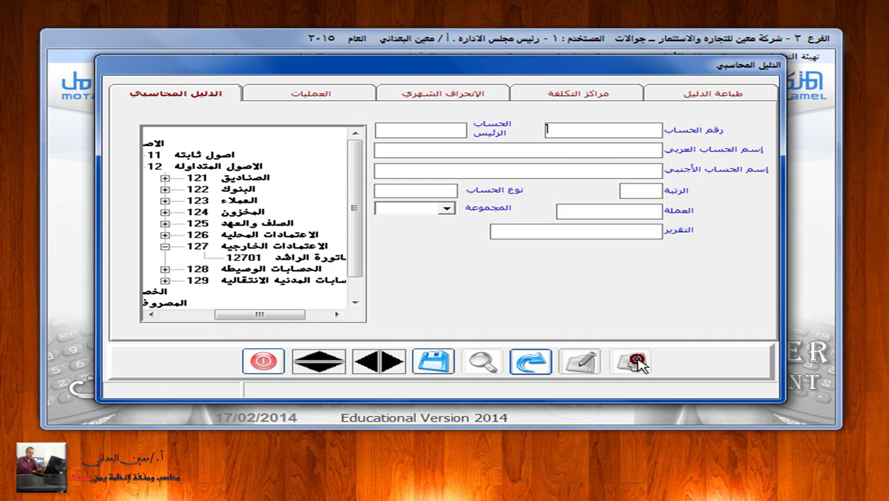
pyautogui.write('12701001')
pyautogui.press('Return')
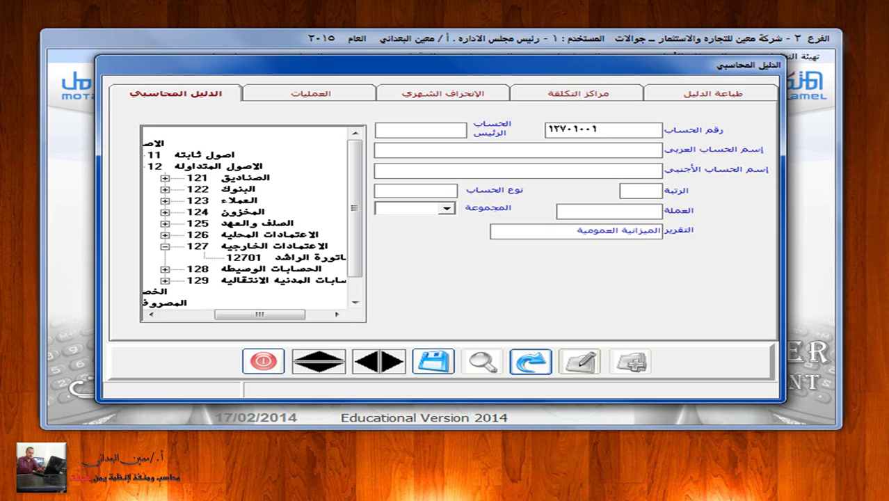
pyautogui.write('12701')
pyautogui.press('Return')
pyautogui.write('اعتماد فات')
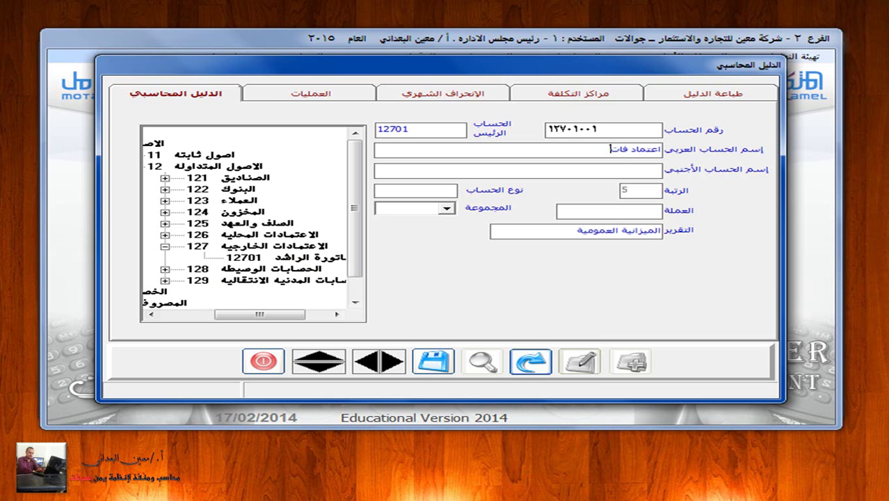
pyautogui.write('ورة الراشد ـ دولار')
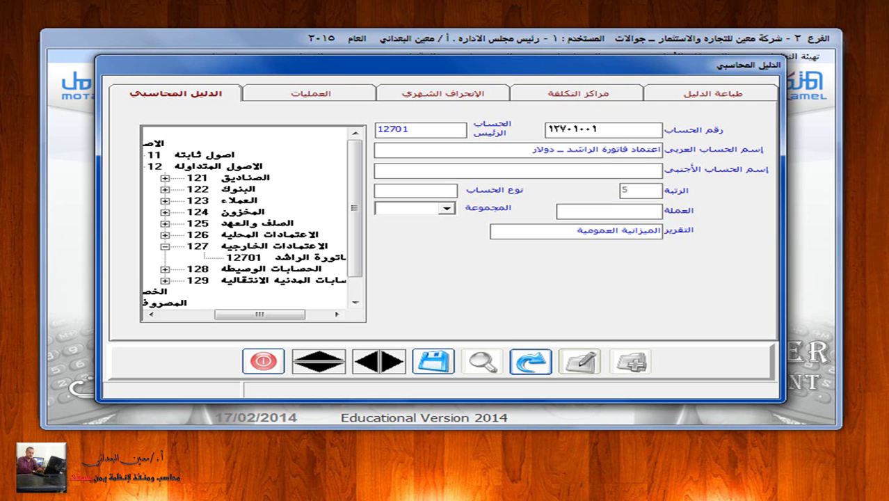
# Make the account 12701001 a sub-account (فرعي) with the currency $ and save it
pyautogui.click(421, 191)
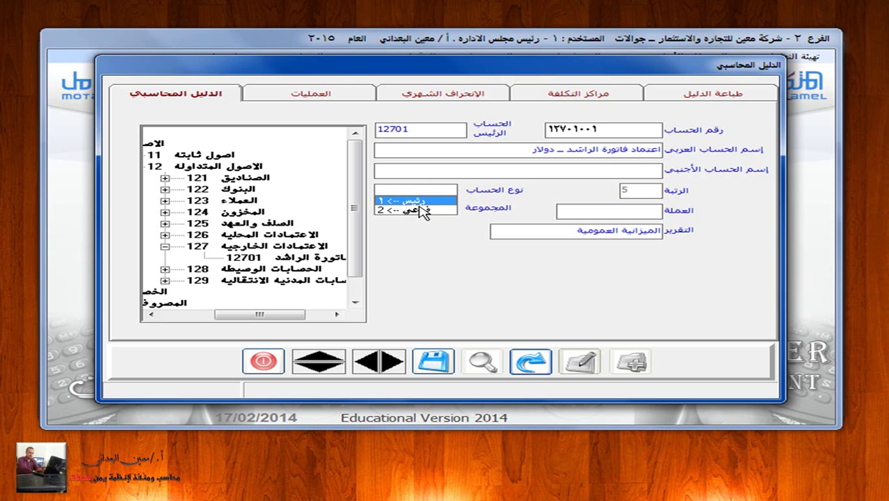
pyautogui.click(421, 210)
pyautogui.click(653, 233)
pyautogui.click(595, 224)
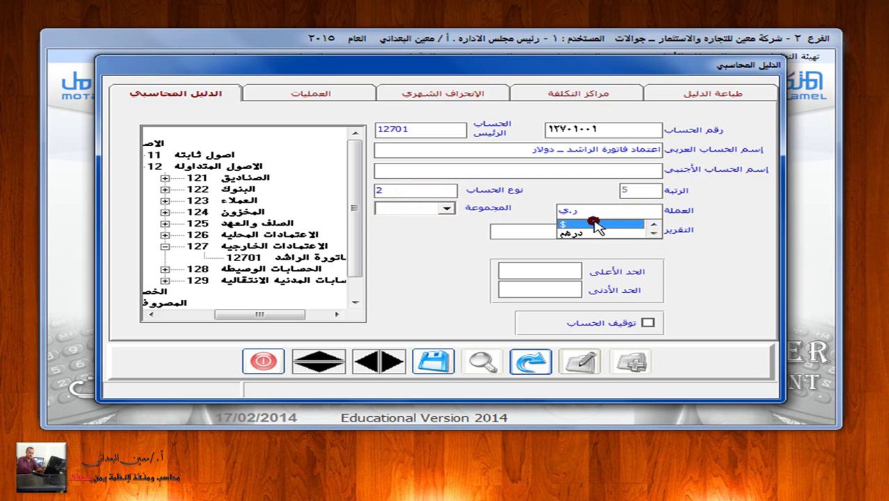
pyautogui.click(439, 361)
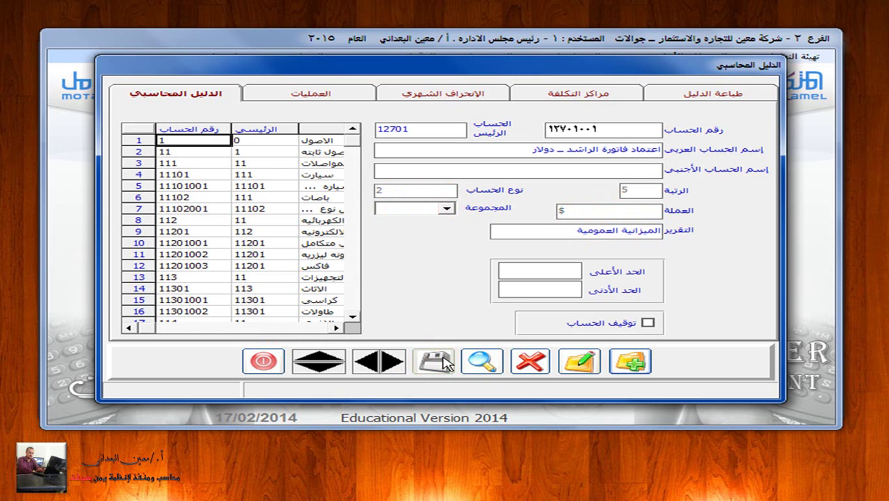
# Look up the account 12701 in the account tree and start a new account with code 12701002 under it
pyautogui.click(475, 362)
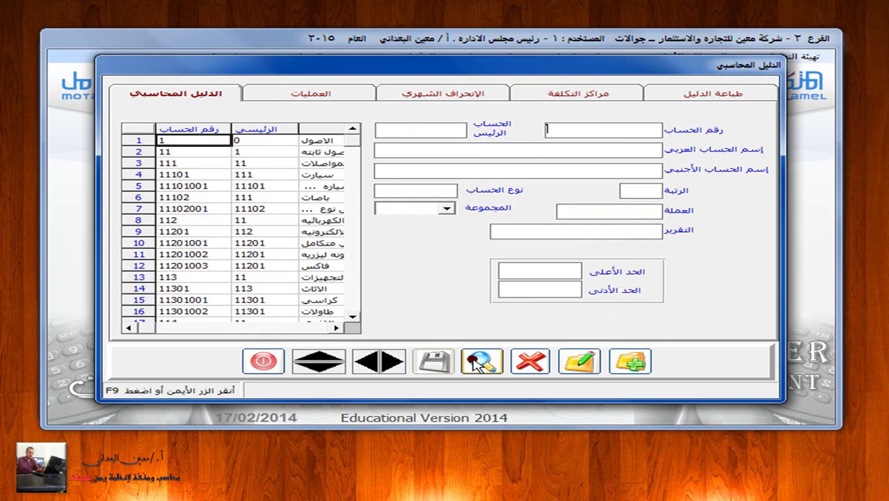
pyautogui.write('12701')
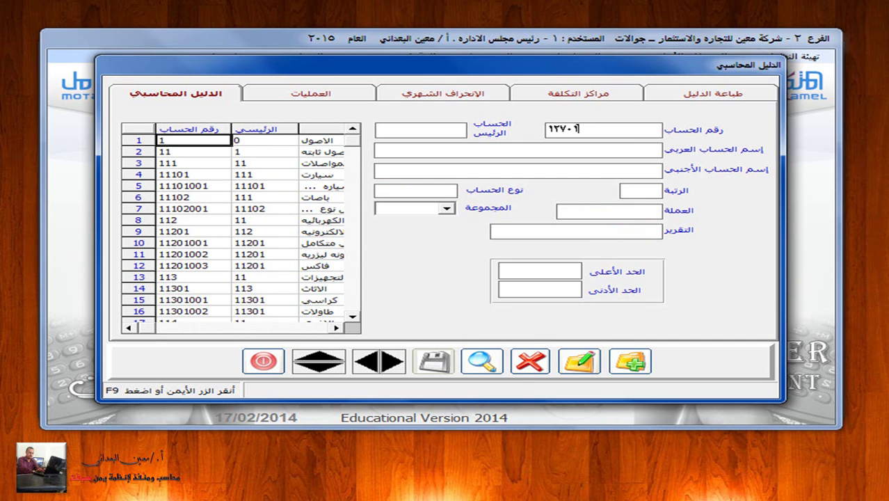
pyautogui.press('Return')
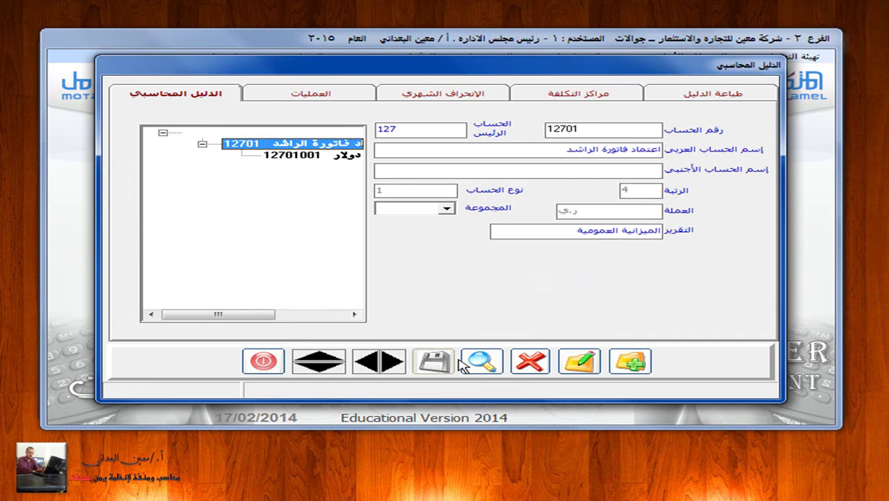
pyautogui.moveTo(250, 314)
pyautogui.mouseDown()
pyautogui.moveTo(277, 321)
pyautogui.moveTo(263, 319)
pyautogui.mouseUp()
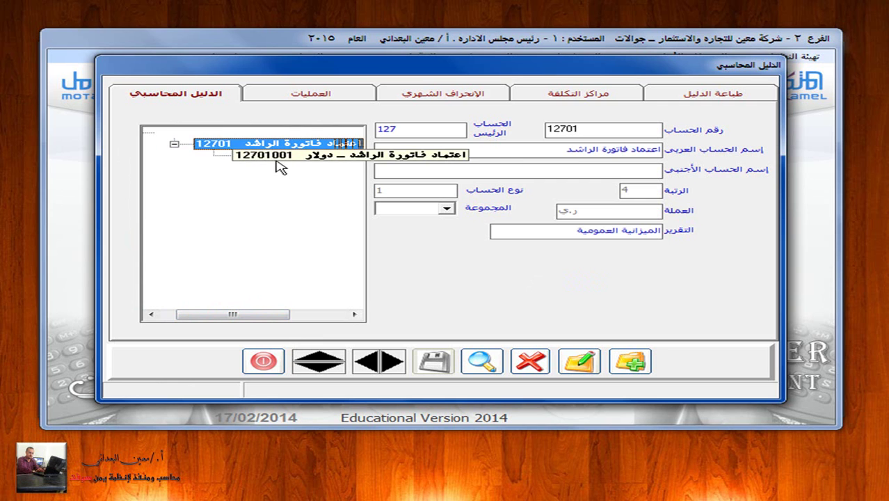
pyautogui.click(626, 366)
pyautogui.write('12701002')
pyautogui.press('Return')
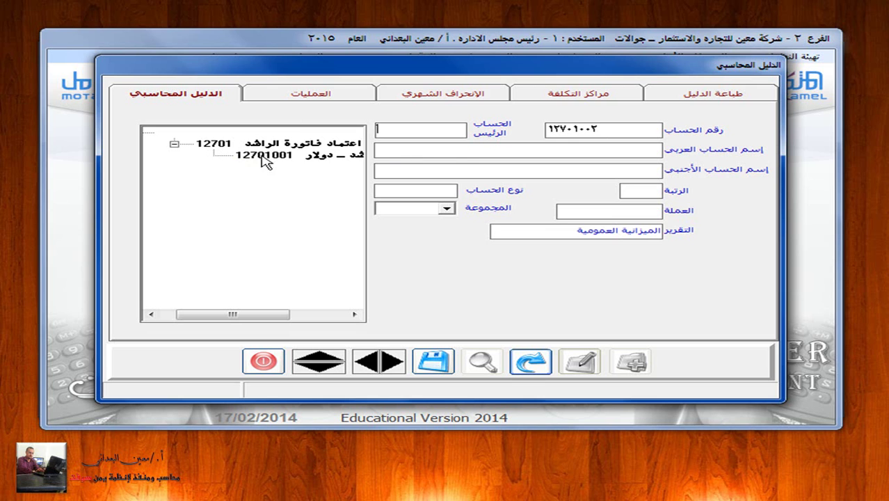
pyautogui.write('12701')
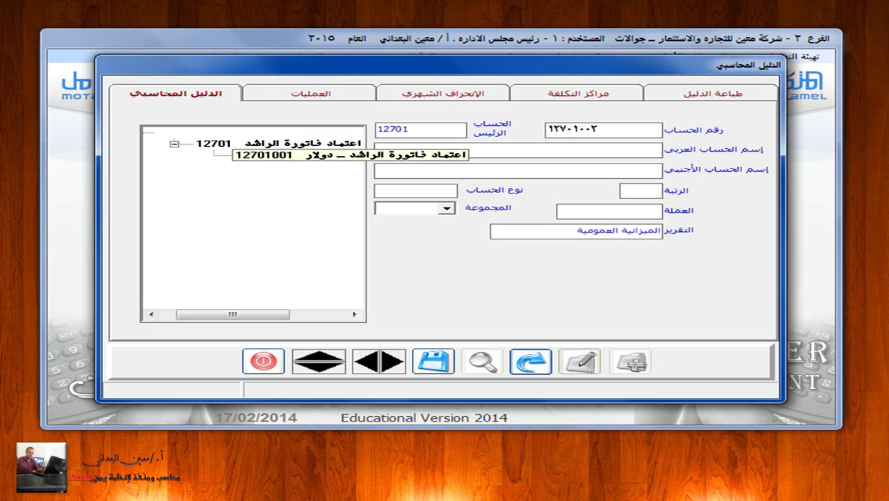
pyautogui.press('Return')
# Name the account اعتماد شحن ـ دولار, make it a sub-account (فرعي) in $ and save it
pyautogui.write('اعتماد شحن ـ دولار')
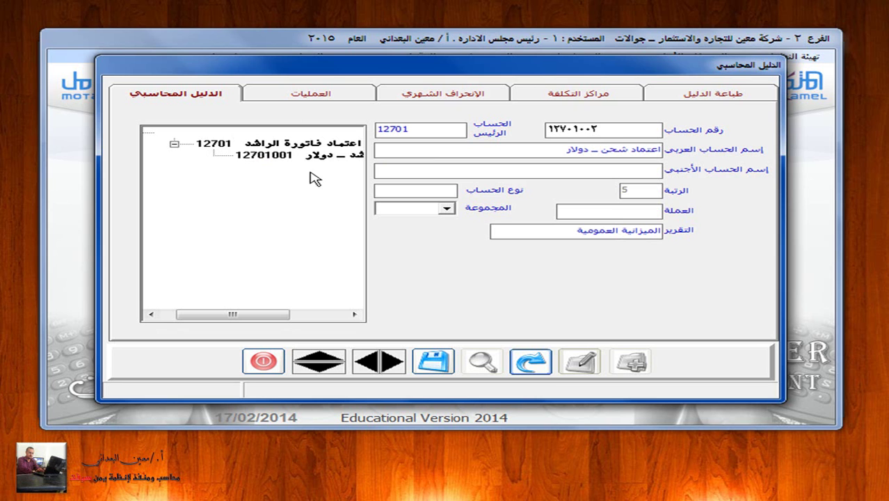
pyautogui.click(431, 190)
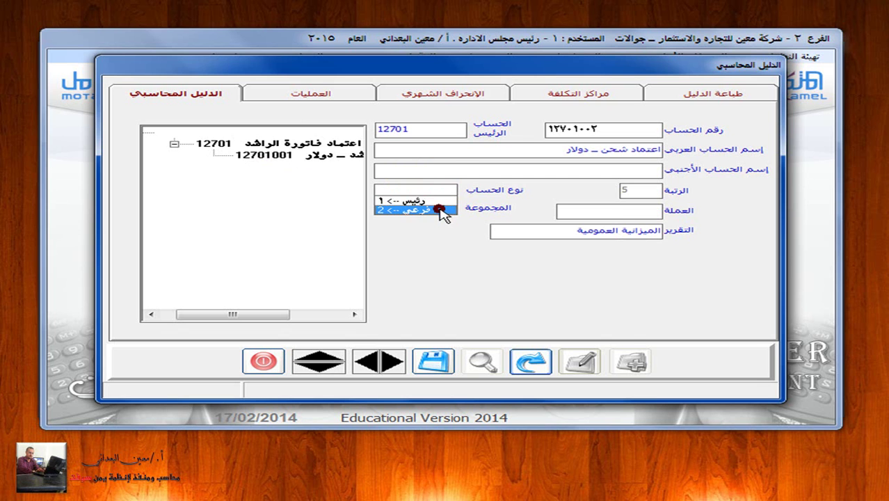
pyautogui.click(439, 211)
pyautogui.click(588, 224)
pyautogui.click(433, 361)
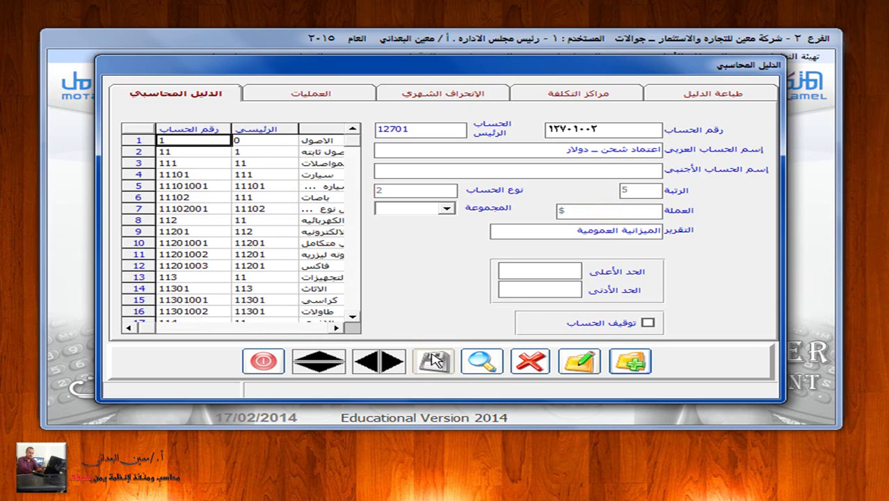
# Look up the account 12701 again and start a new account with code 12701003 under this parent
pyautogui.click(480, 360)
pyautogui.write('١٢٧٠١')
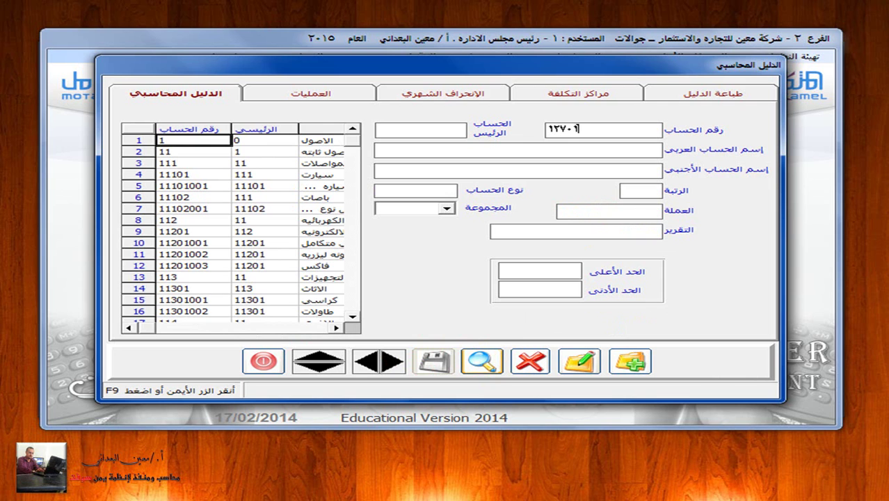
pyautogui.click(484, 363)
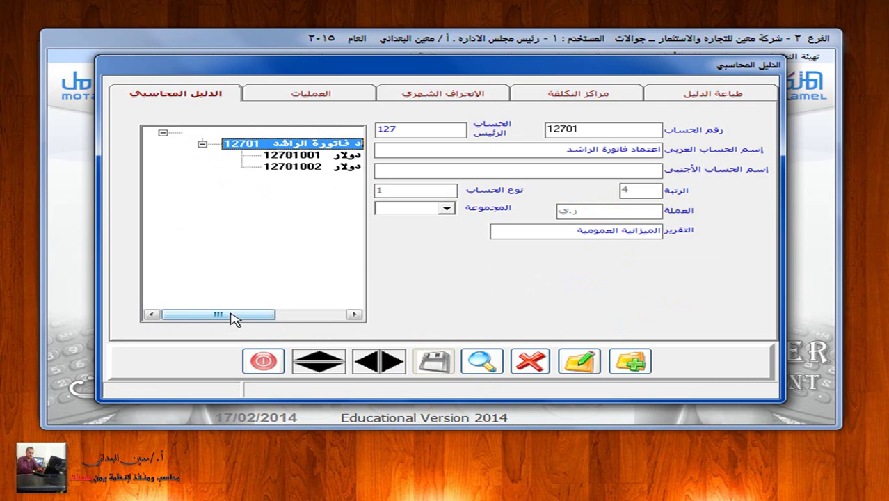
pyautogui.moveTo(229, 314); pyautogui.dragTo(271, 315)
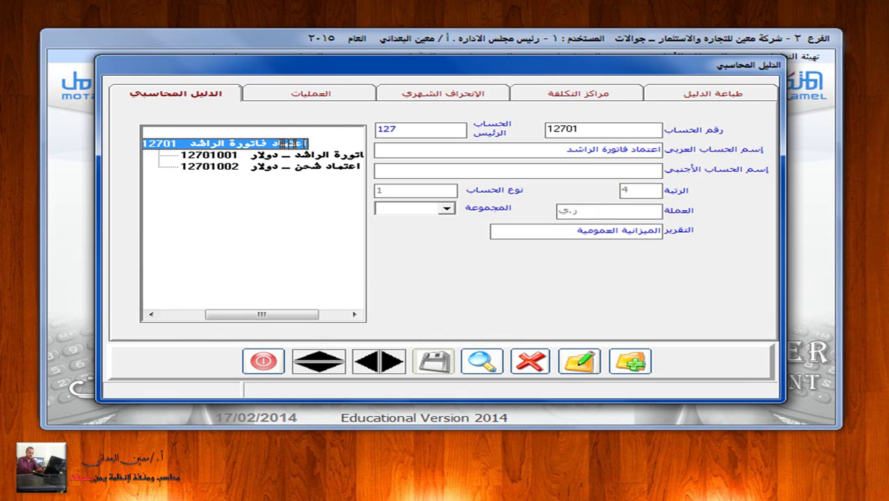
pyautogui.click(630, 363)
pyautogui.write('1270')
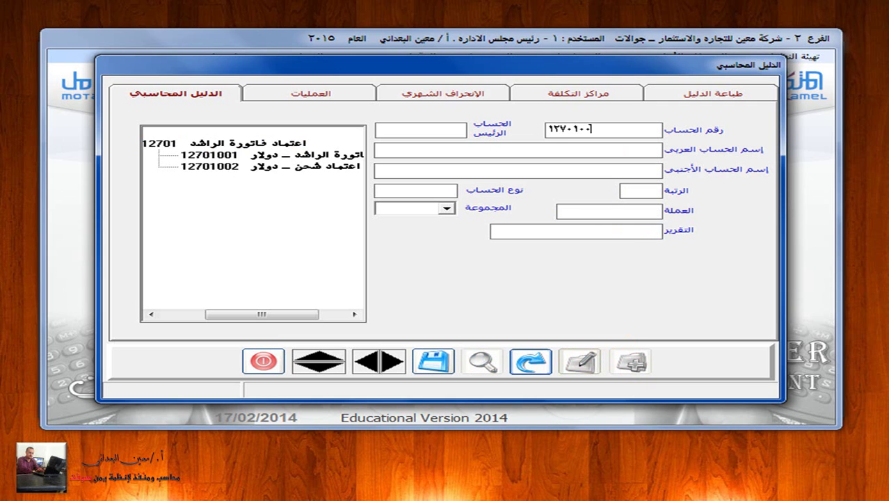
pyautogui.click(418, 130)
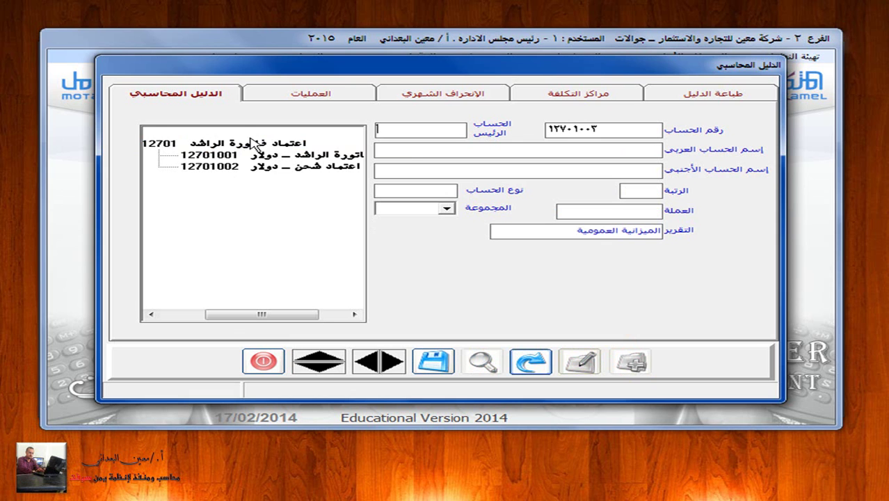
pyautogui.moveTo(231, 318); pyautogui.dragTo(201, 318)
pyautogui.click(224, 313)
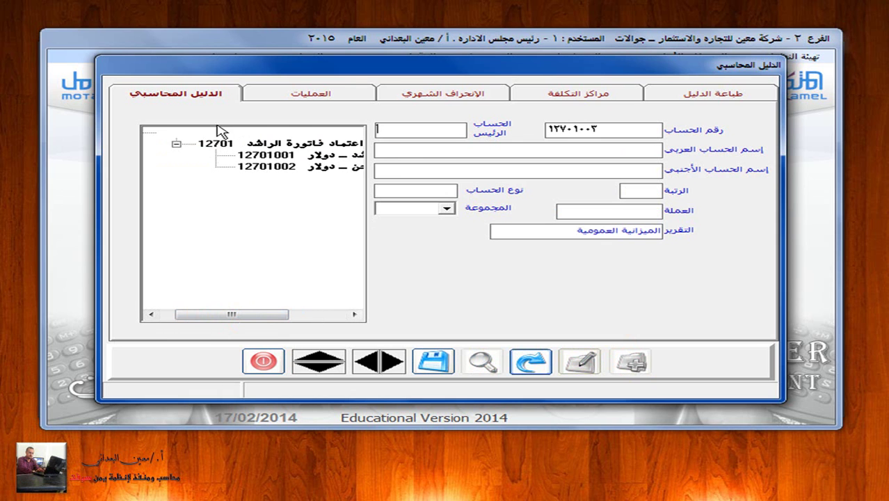
pyautogui.click(420, 126)
pyautogui.write('12701')
# Name the account اعتماد تامين ـ دولار, make it a sub-account (فرعي) in $ and save it
pyautogui.click(505, 148)
pyautogui.write('اعت')
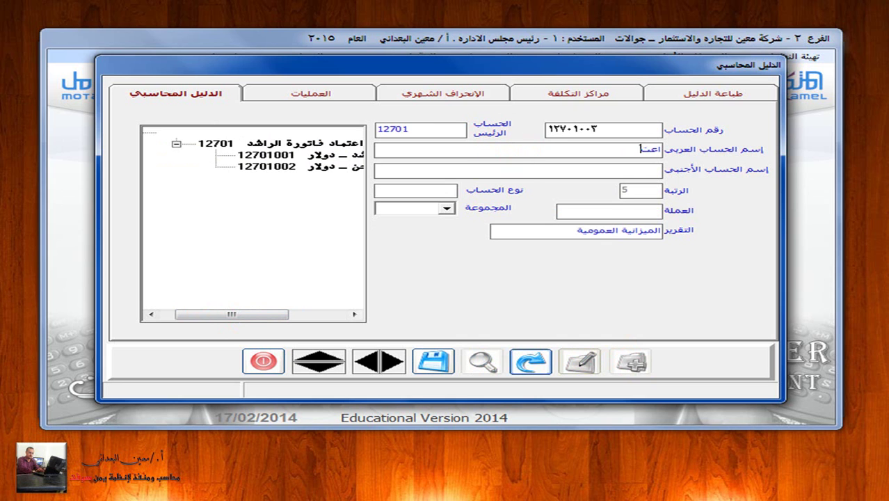
pyautogui.write('ماد تامين - دولار')
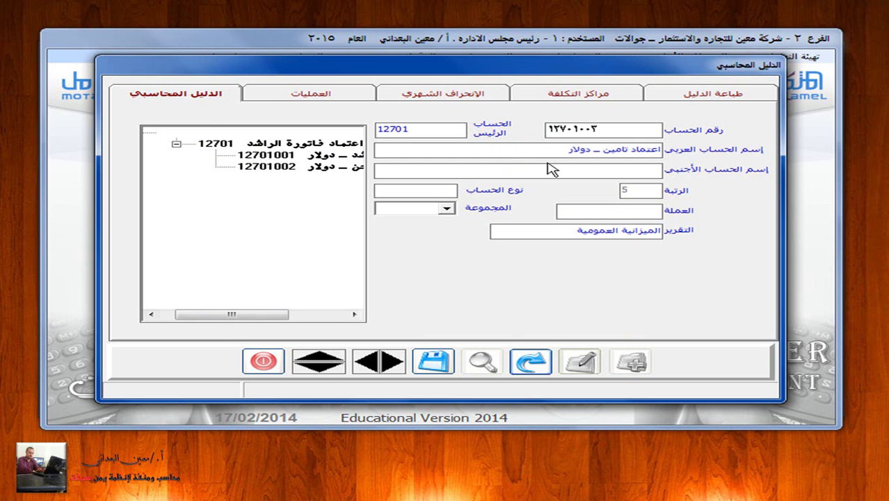
pyautogui.click(412, 192)
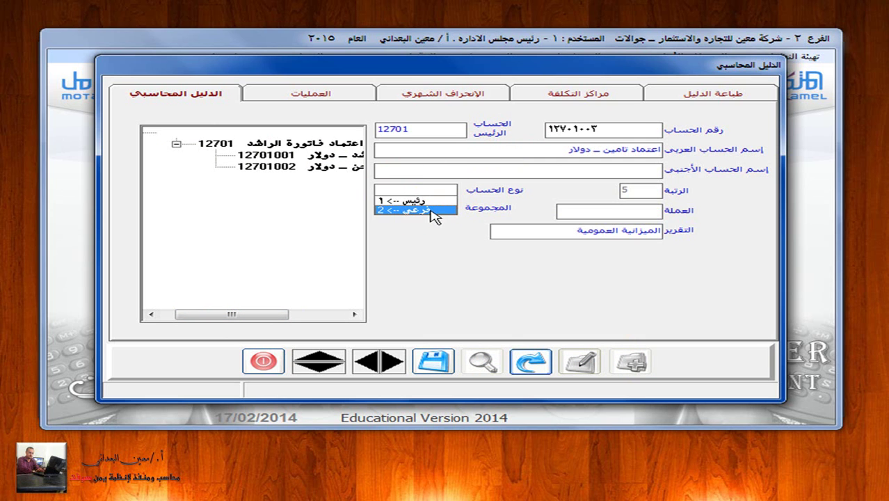
pyautogui.click(430, 211)
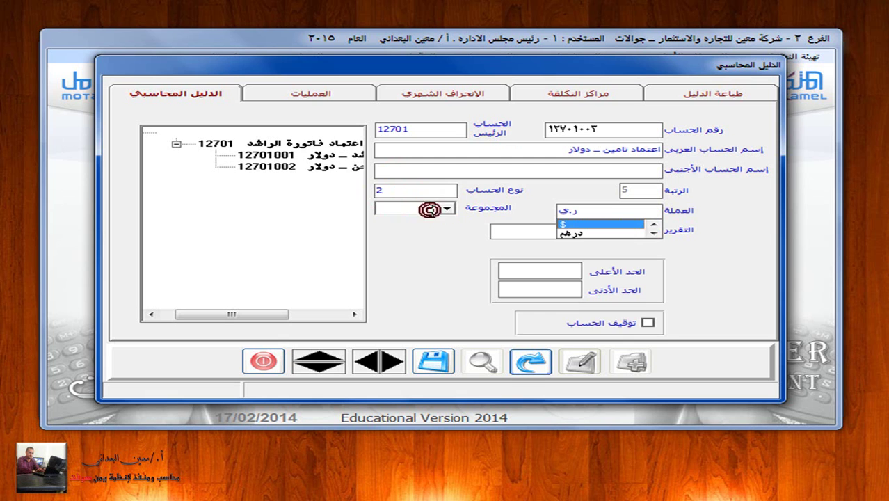
pyautogui.click(565, 224)
pyautogui.click(433, 362)
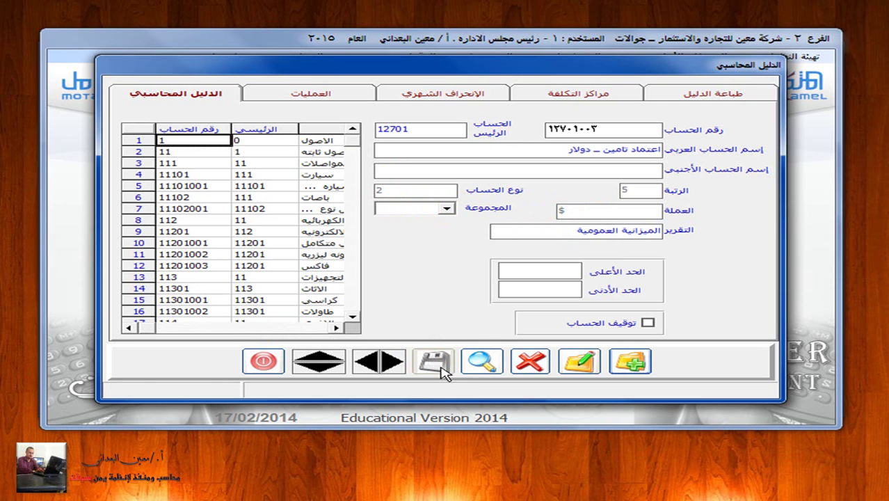
# Look up the account 12701 once more and start a new account with code 12701004 under it
pyautogui.click(482, 362)
pyautogui.write('12')
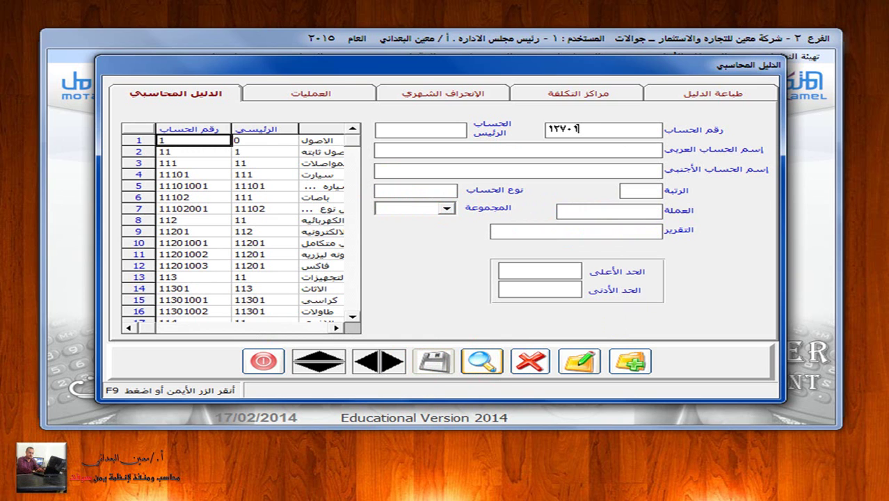
pyautogui.click(483, 361)
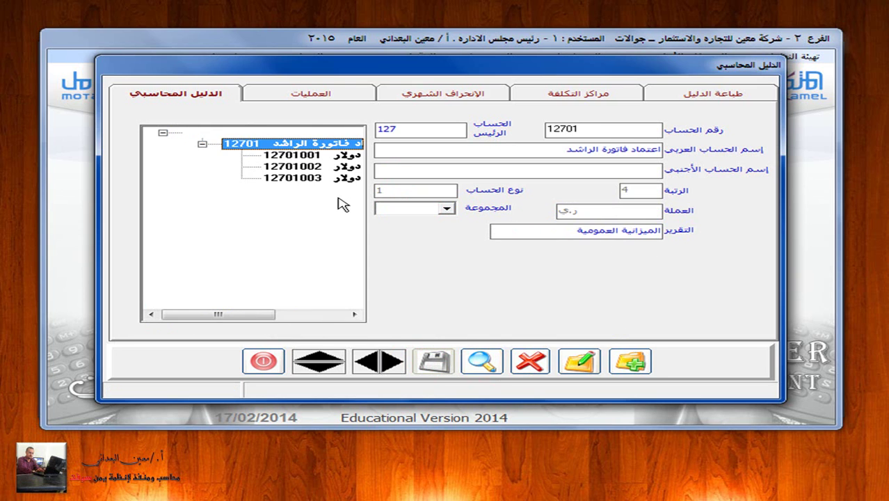
pyautogui.click(247, 317)
pyautogui.moveTo(247, 317); pyautogui.dragTo(262, 318)
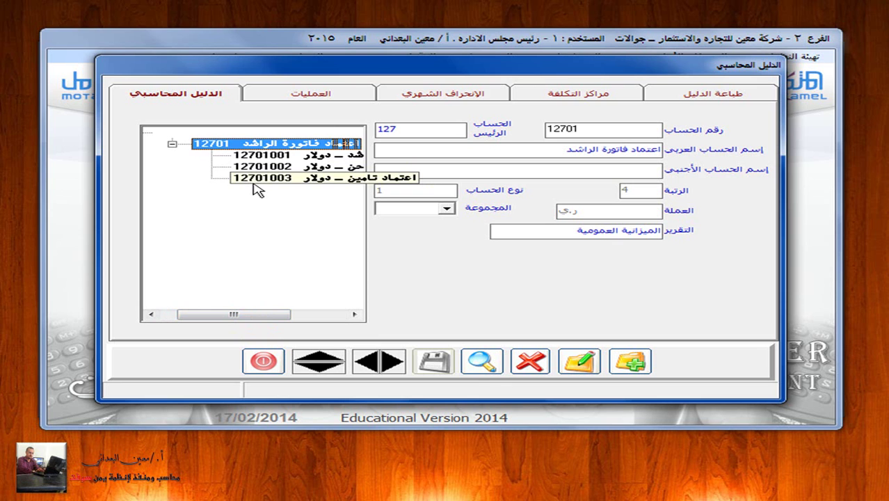
pyautogui.click(633, 362)
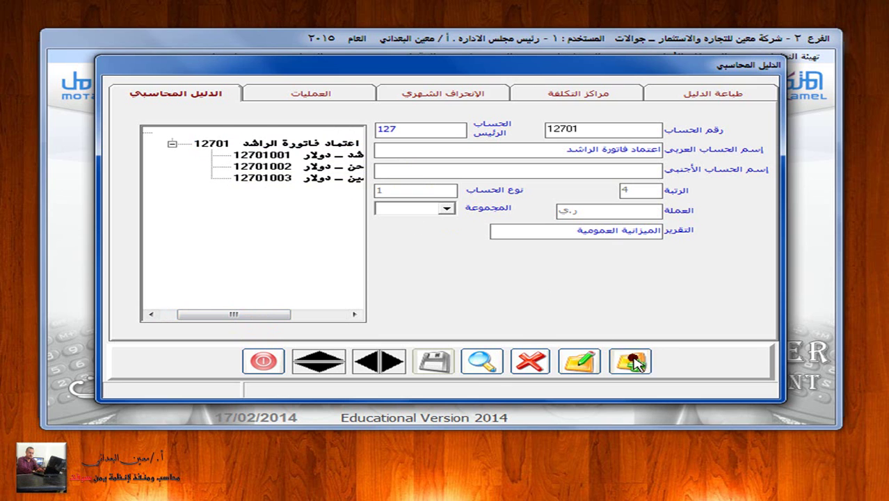
pyautogui.write('12701004')
pyautogui.press('Return')
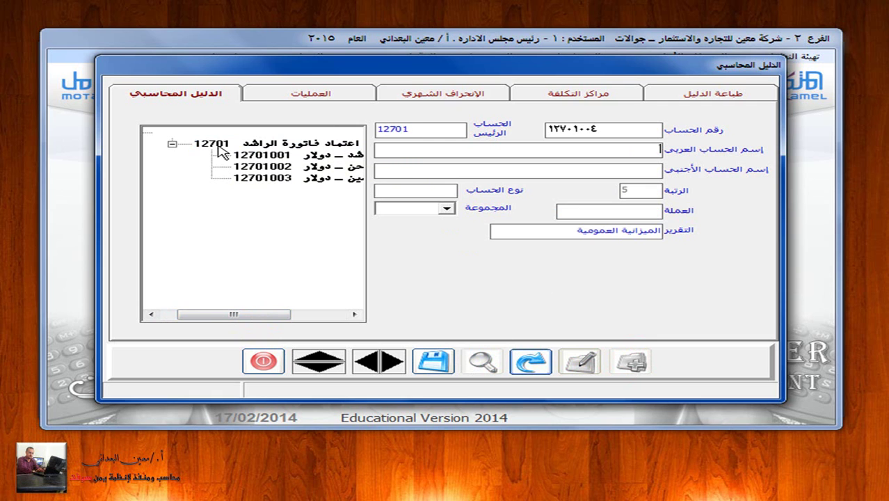
# Name the account اعتماد جمارك ـ ريال, make it a sub-account (فرعي) in ر.ي and save it
pyautogui.write('اعتماد جمارك')
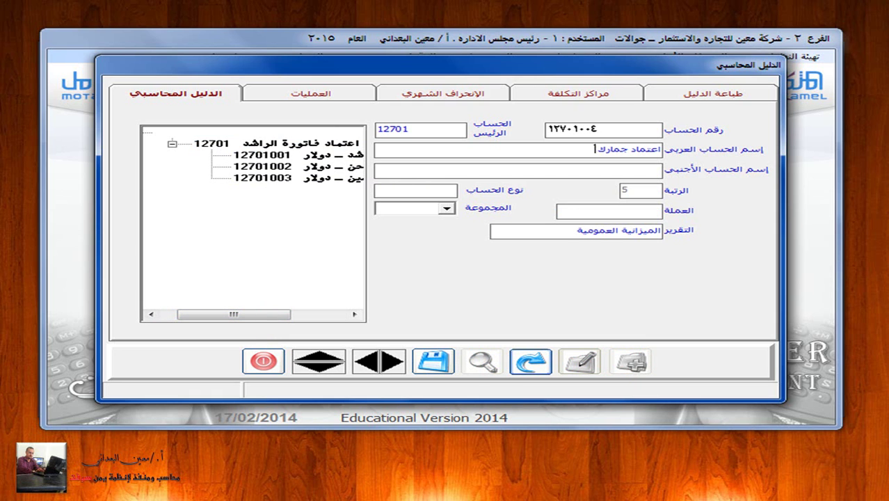
pyautogui.write(' _ راي')
pyautogui.write('ل')
pyautogui.click(435, 187)
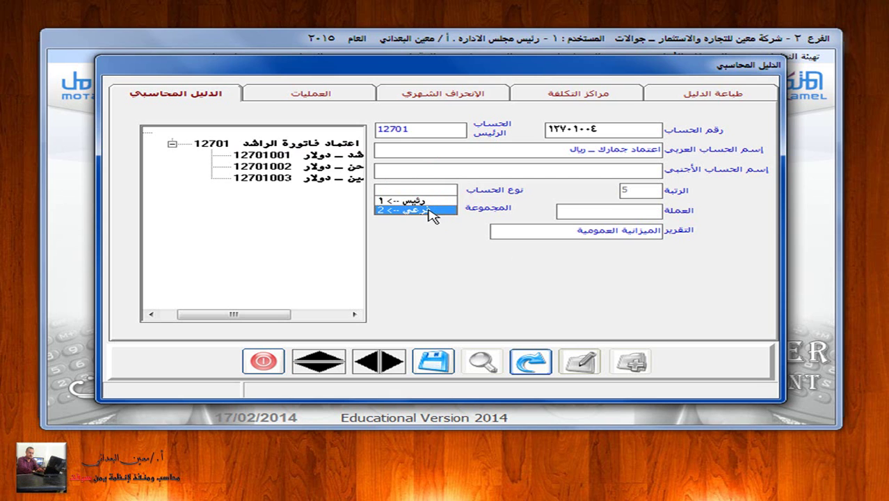
pyautogui.click(431, 210)
pyautogui.click(653, 233)
pyautogui.click(653, 225)
pyautogui.click(569, 231)
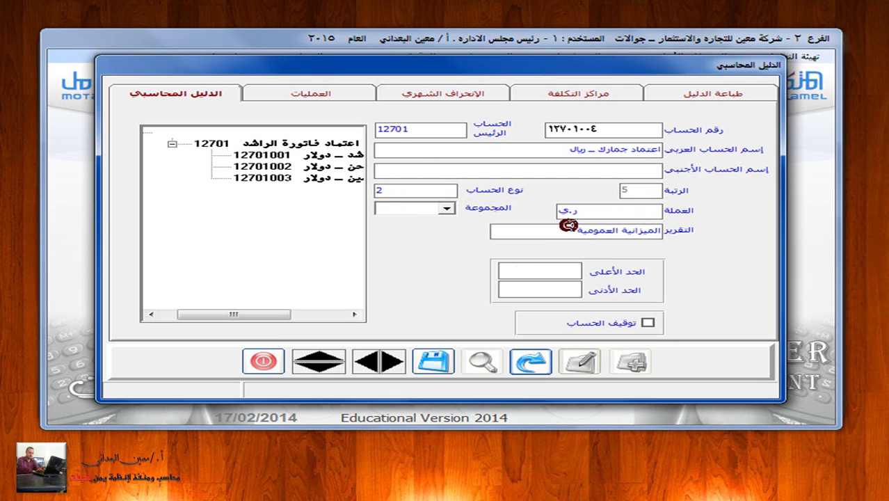
pyautogui.click(433, 360)
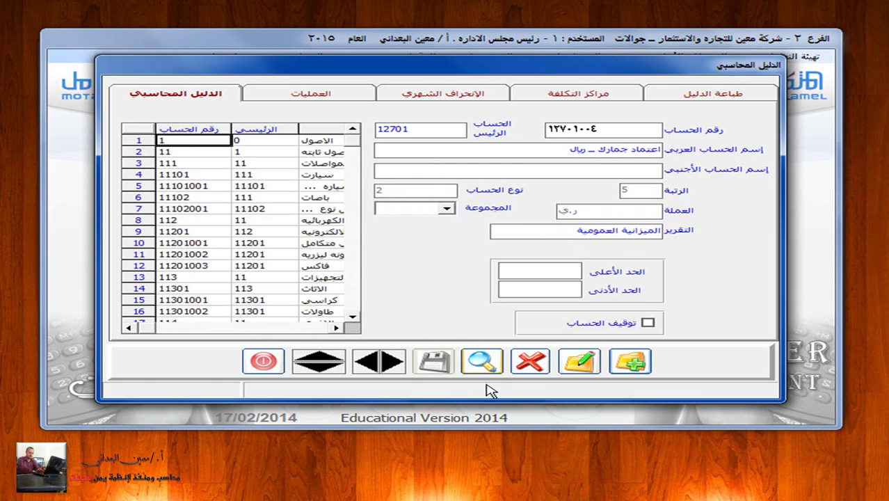
# Look up the account 12701 and review its sub-accounts in the account tree
pyautogui.click(478, 362)
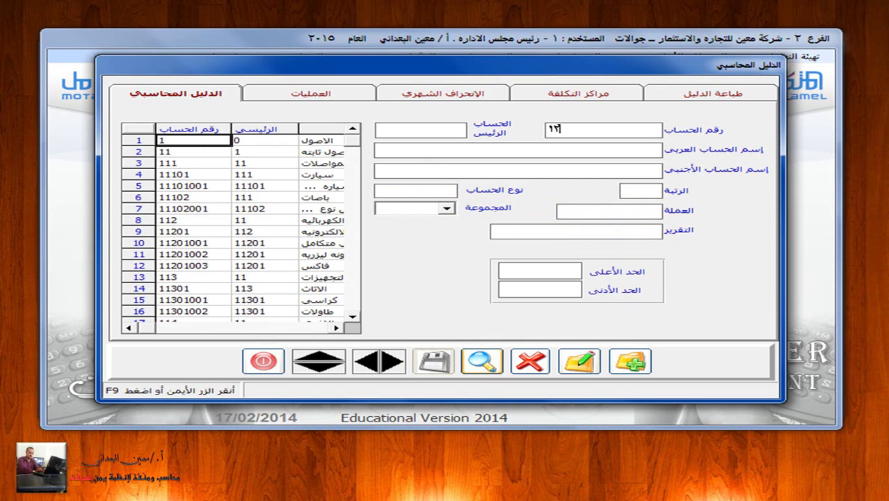
pyautogui.click(485, 366)
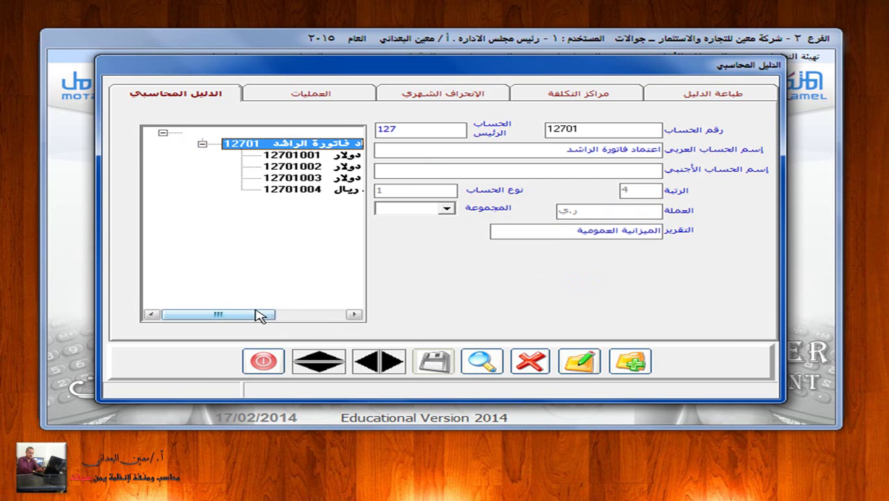
pyautogui.moveTo(258, 314); pyautogui.dragTo(278, 313)
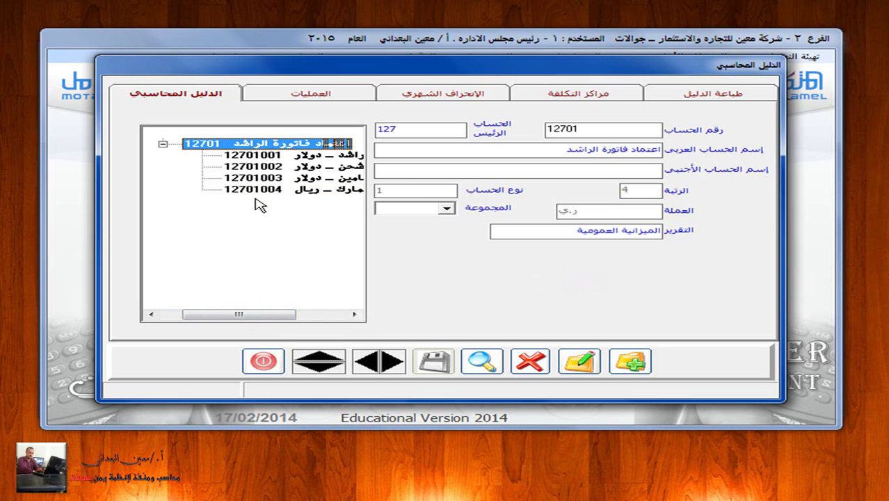
# Start a new account with code 12701005 under the main account 12701
pyautogui.click(628, 358)
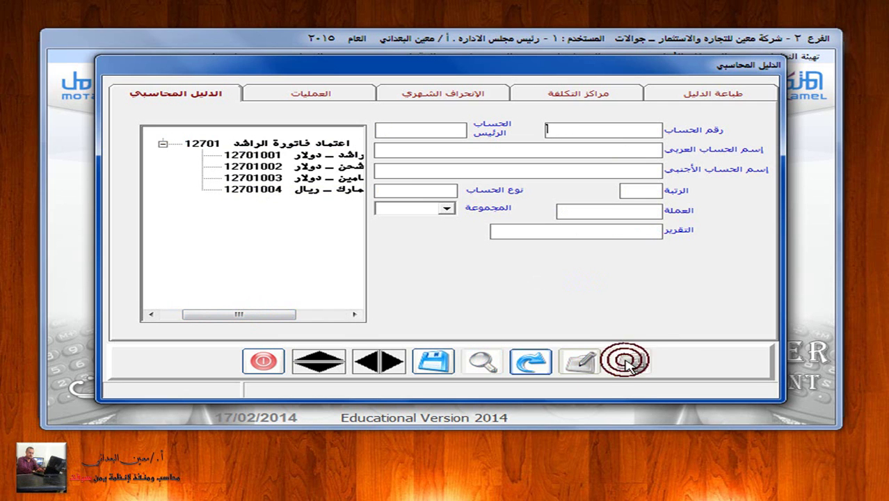
pyautogui.write('1')
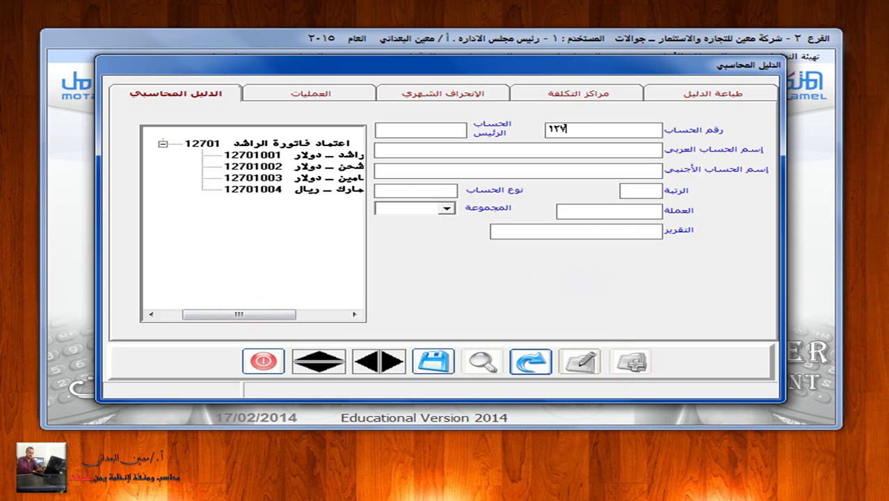
pyautogui.write('2701005')
pyautogui.press('Return')
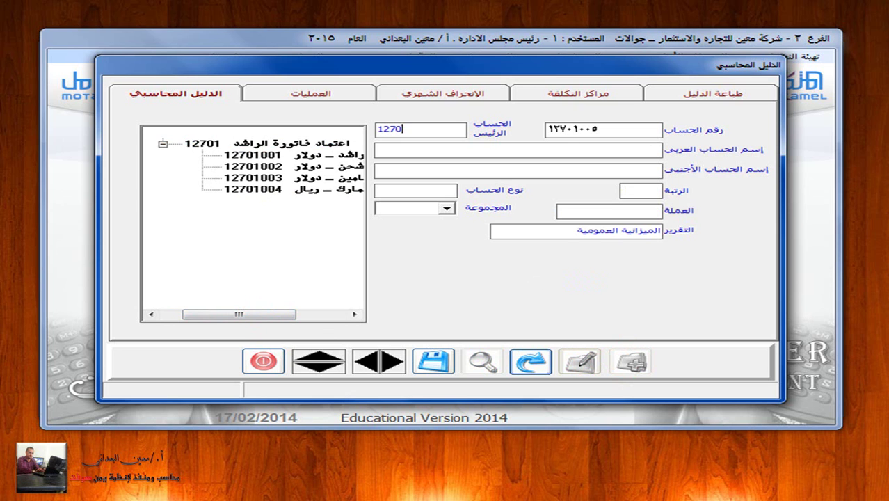
# Name the account اعتماد مصروفات اخرى ـ ريال, make it a sub-account (type 2) in ر.ي and save it
pyautogui.write('اعتماد مصروفات اخرى ـ ريال')
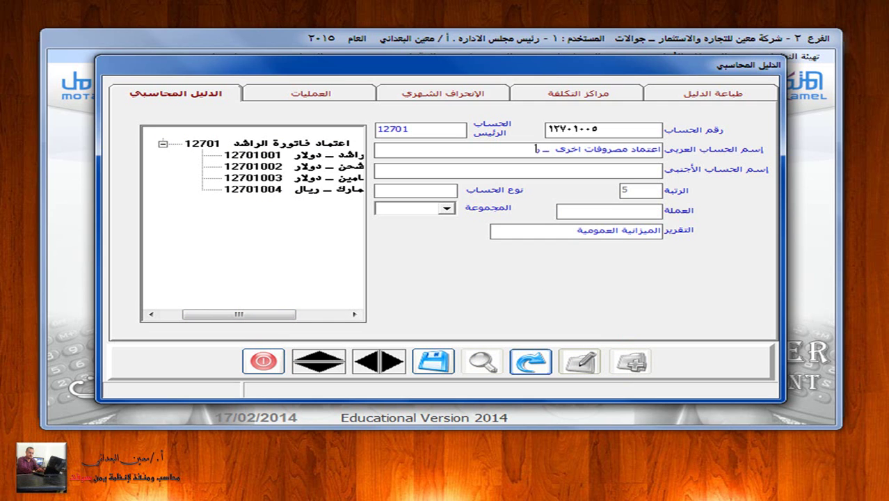
pyautogui.click(419, 189)
pyautogui.click(417, 209)
pyautogui.click(584, 210)
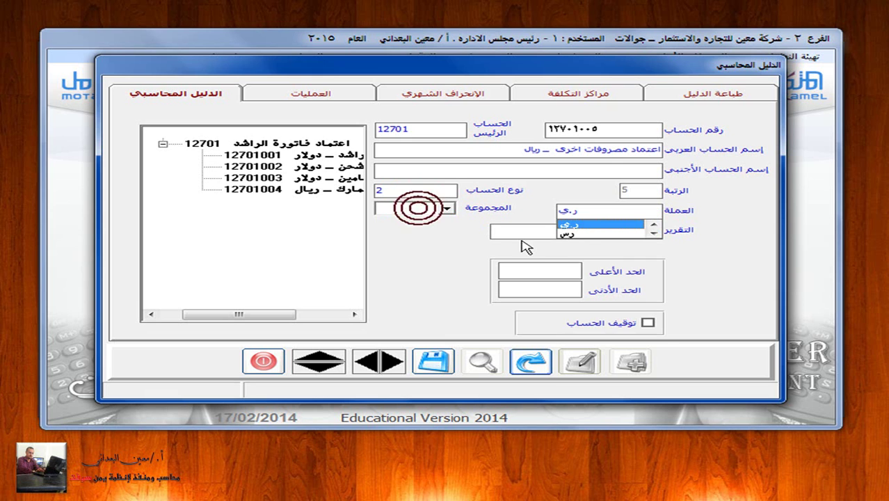
pyautogui.click(584, 225)
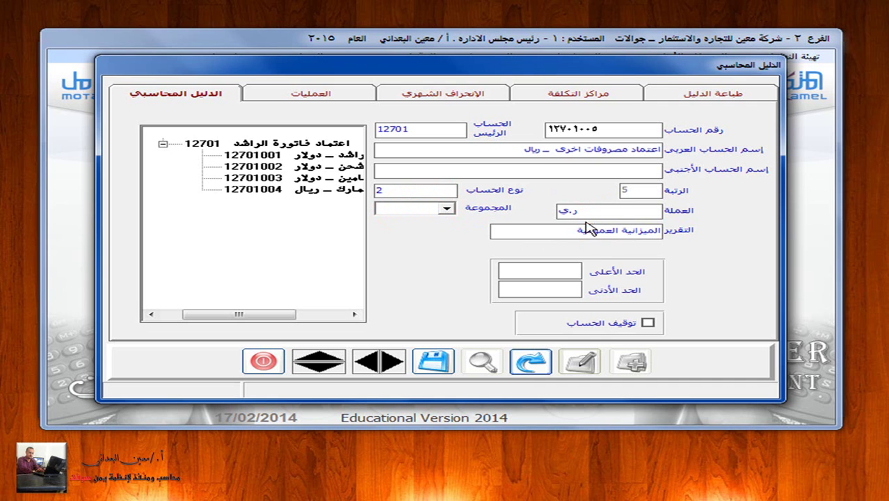
pyautogui.click(432, 359)
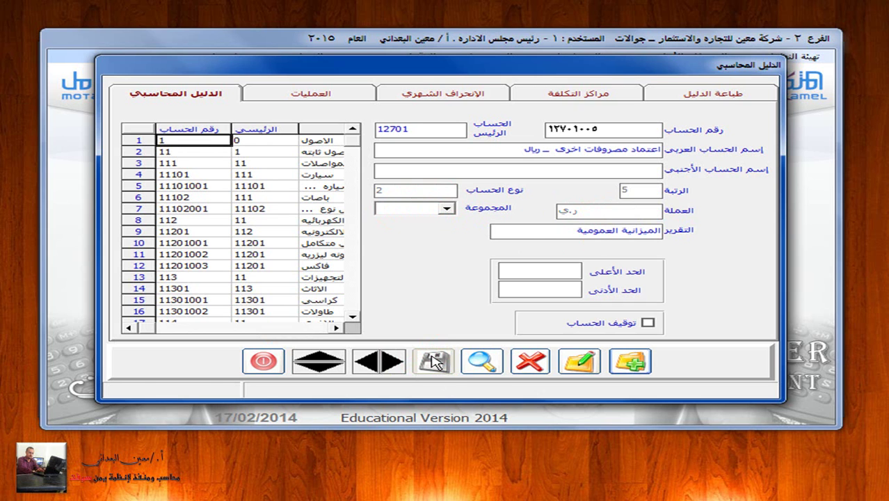
# Look up the account 12701 and start a new account with code 12701006 under it
pyautogui.click(482, 360)
pyautogui.write('12')
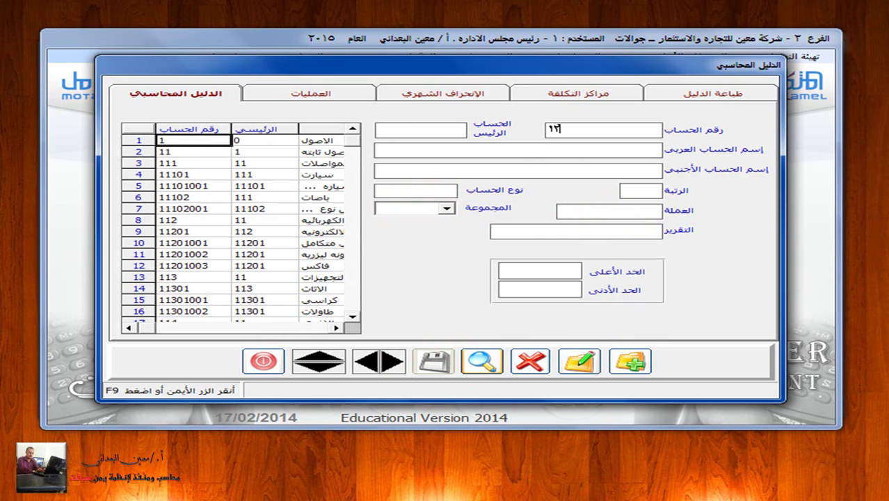
pyautogui.write('701')
pyautogui.press('Return')
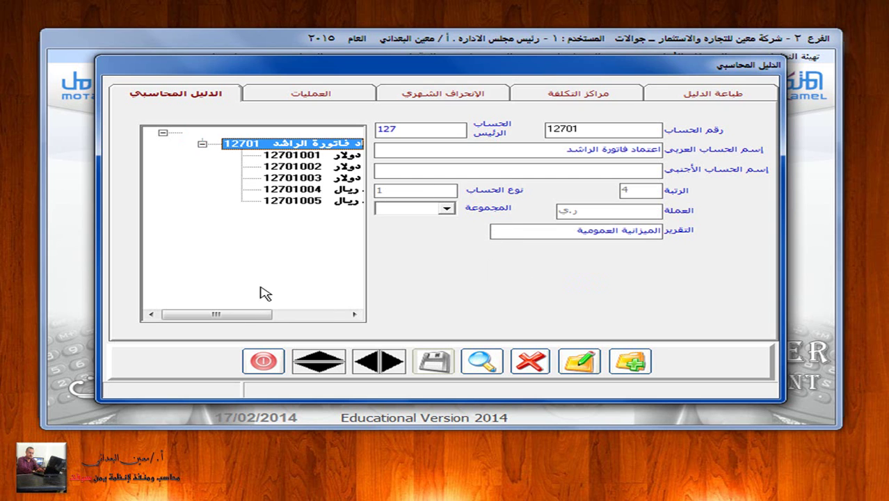
pyautogui.moveTo(250, 311); pyautogui.dragTo(276, 313)
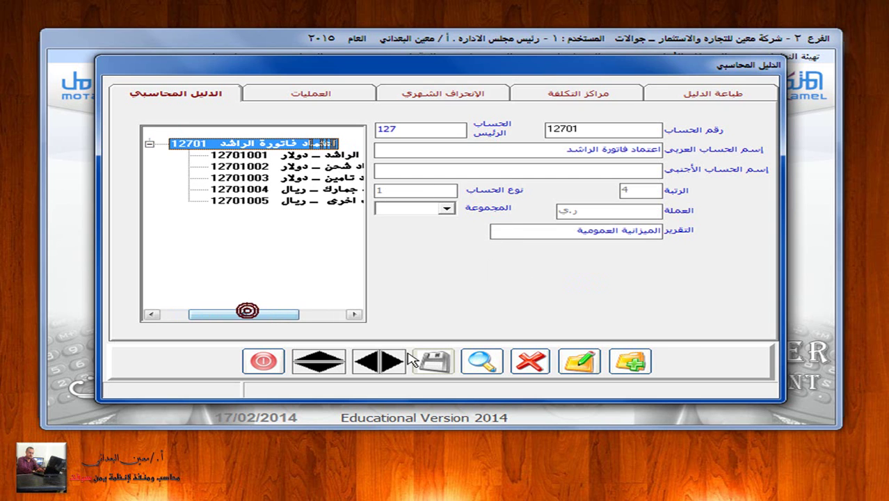
pyautogui.click(631, 361)
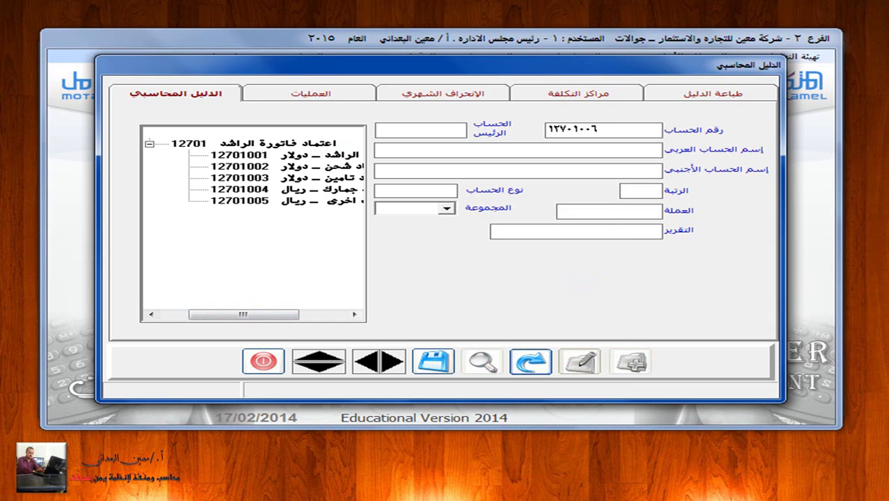
pyautogui.moveTo(222, 141); pyautogui.dragTo(215, 147)
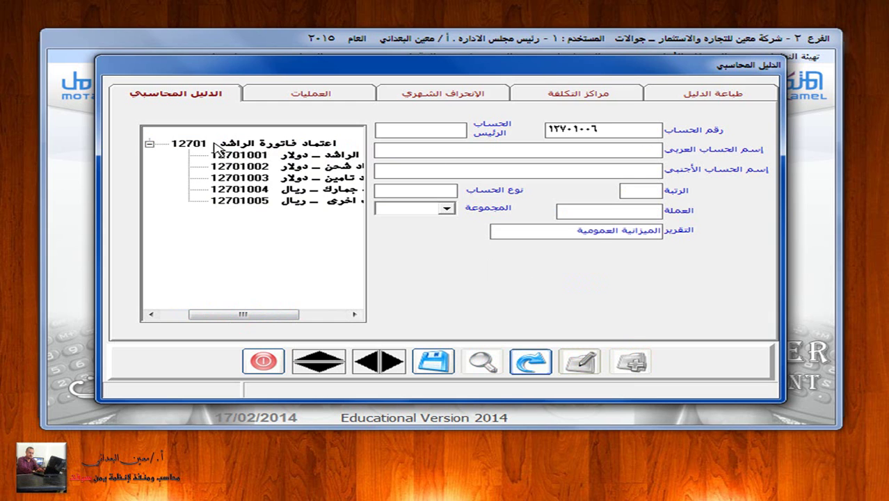
pyautogui.write('12701')
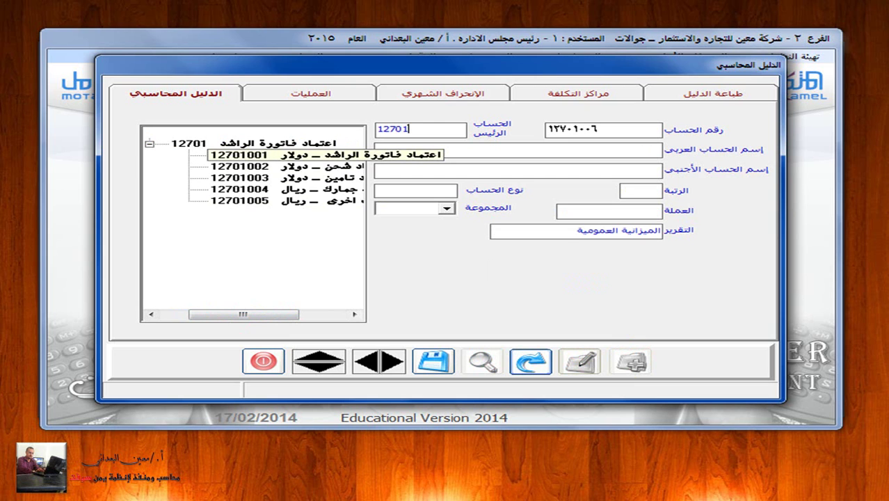
# Name the account اعتماد مصروفات بنكيه ـ دولار, make it a sub-account (type 2) in $ and save it
pyautogui.write('عتماد مصروفات بنكية')
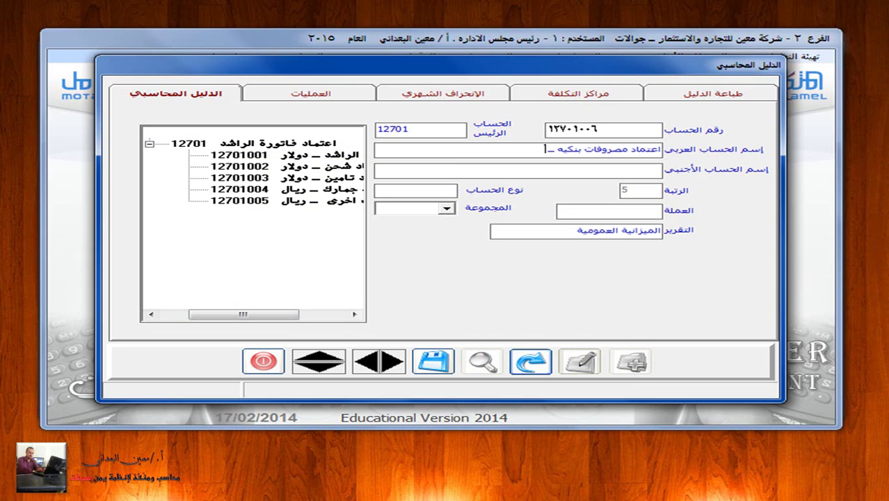
pyautogui.write(' ـ دولار')
pyautogui.click(416, 189)
pyautogui.click(422, 210)
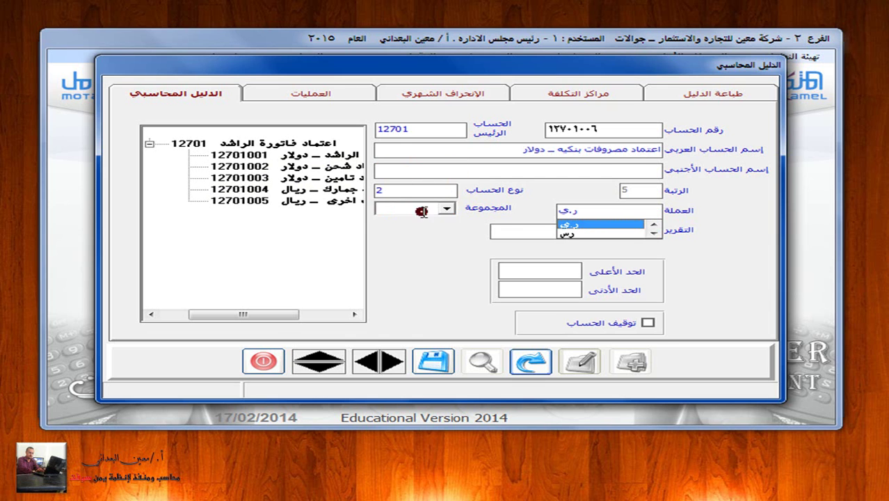
pyautogui.click(652, 233)
pyautogui.click(652, 233)
pyautogui.click(586, 226)
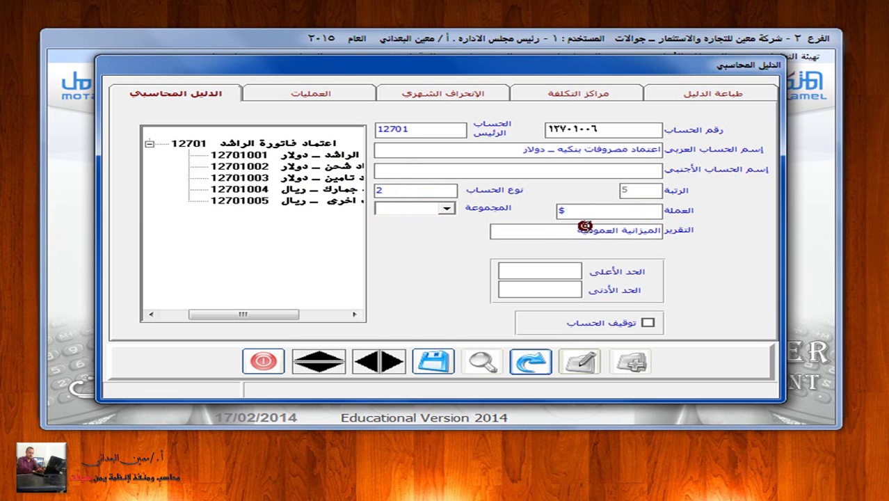
pyautogui.click(439, 362)
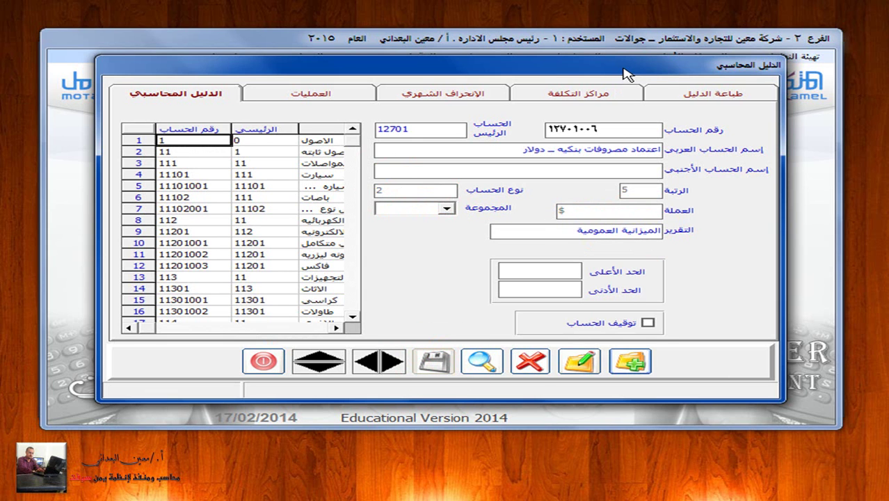
# Look up the account 12 and expand 127 الاعتمادات الخارجيه and 12701 in the account tree to review the letter-of-credit accounts
pyautogui.click(480, 360)
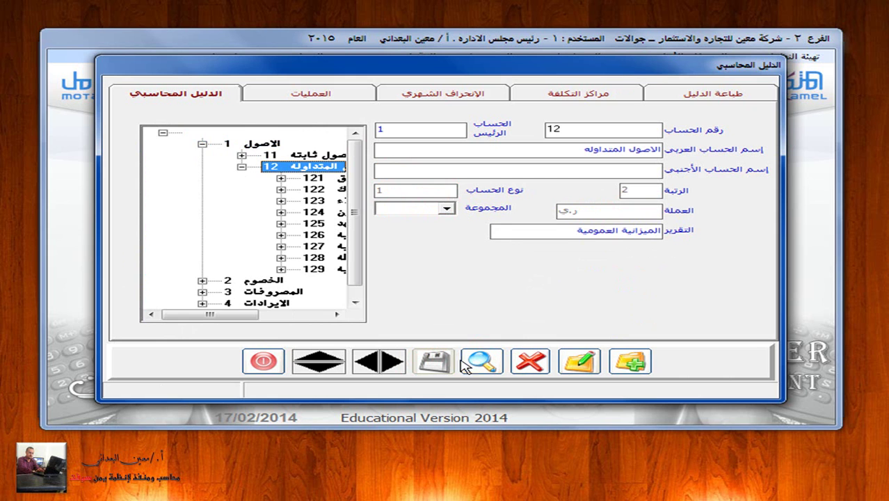
pyautogui.click(238, 313)
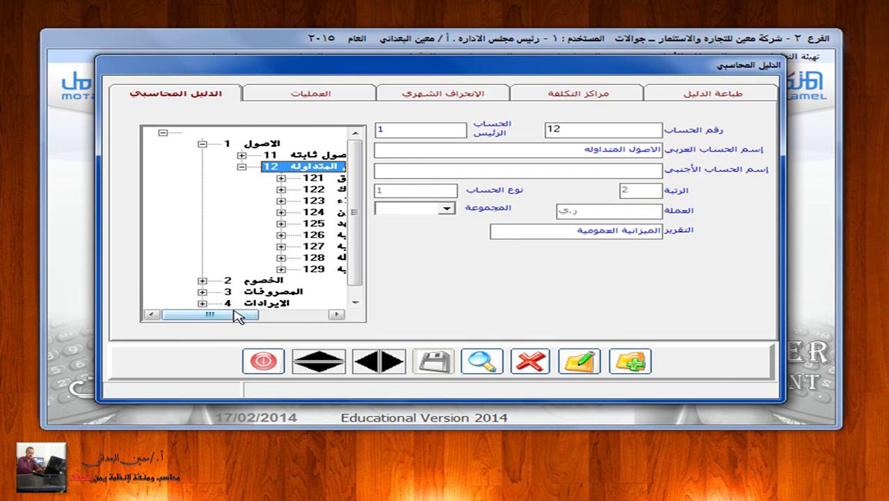
pyautogui.moveTo(238, 317); pyautogui.dragTo(268, 314)
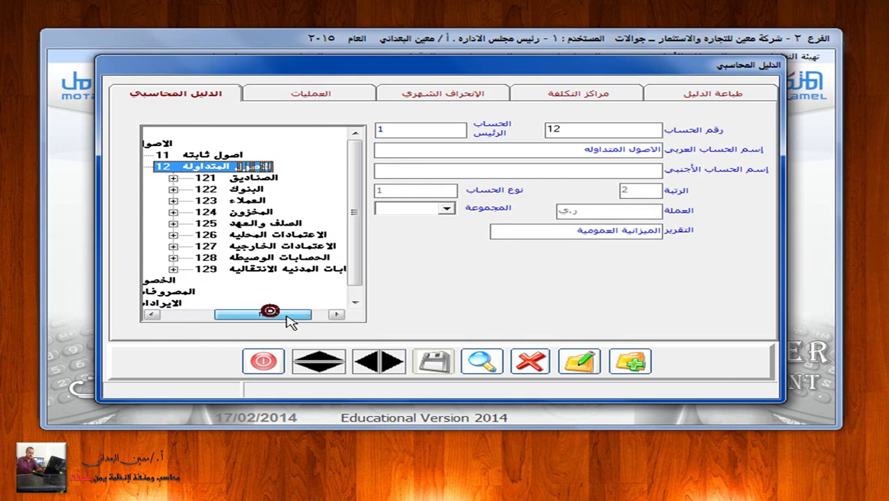
pyautogui.click(176, 246)
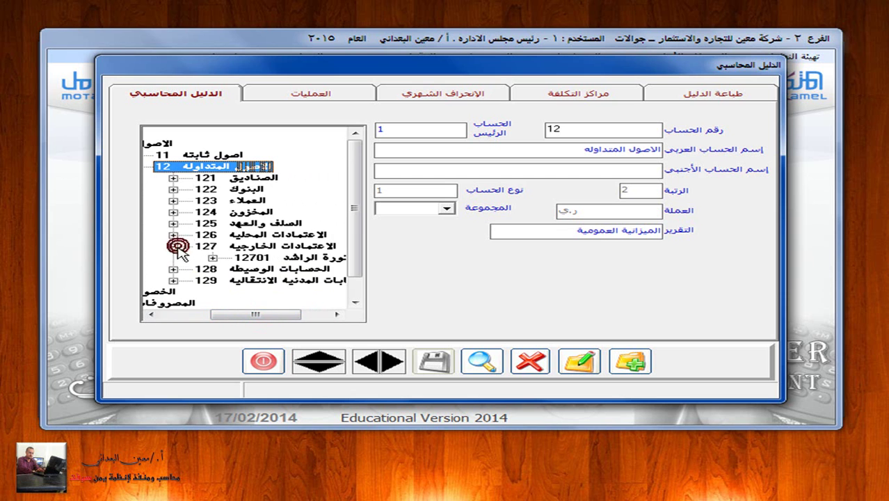
pyautogui.moveTo(227, 313); pyautogui.dragTo(267, 313)
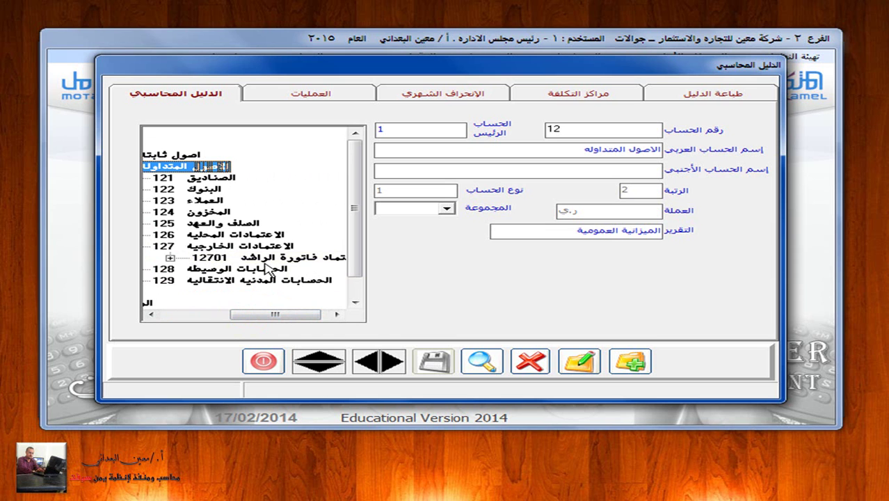
pyautogui.click(170, 257)
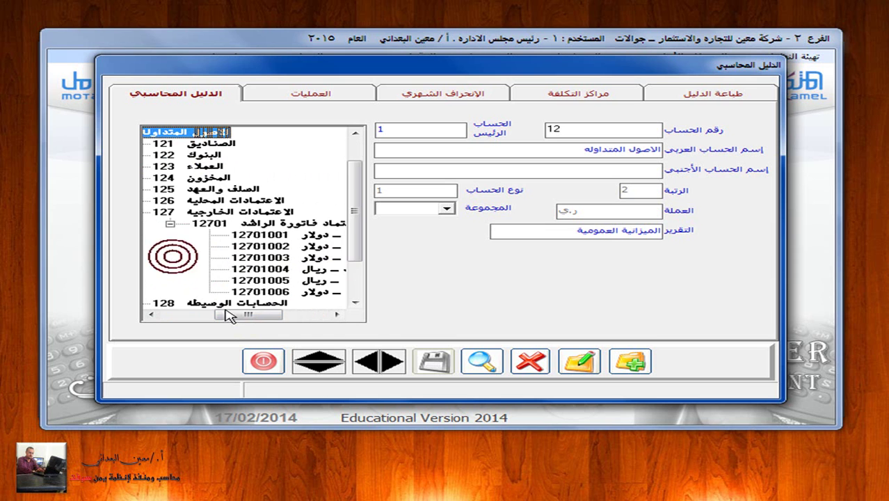
pyautogui.moveTo(238, 314); pyautogui.dragTo(268, 320)
pyautogui.moveTo(281, 235); pyautogui.dragTo(272, 312)
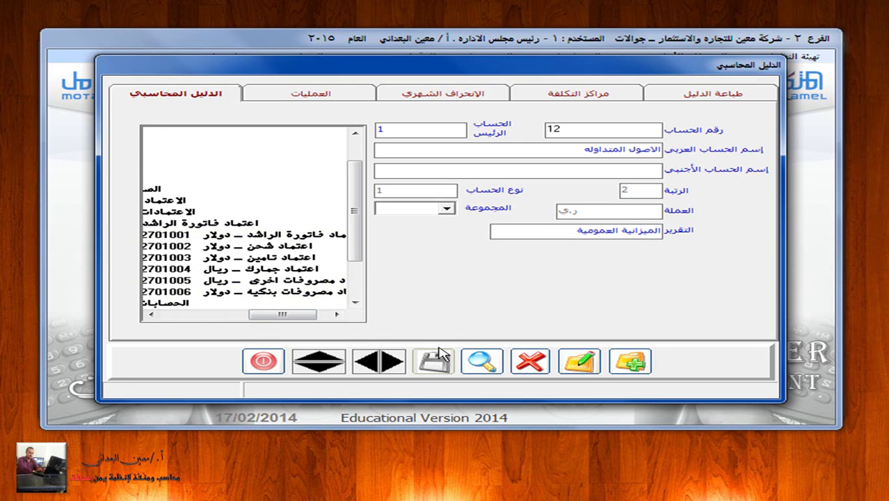
# Look up the account 12701 directly and review the names of its sub-accounts in the account tree
pyautogui.click(483, 359)
pyautogui.write('12')
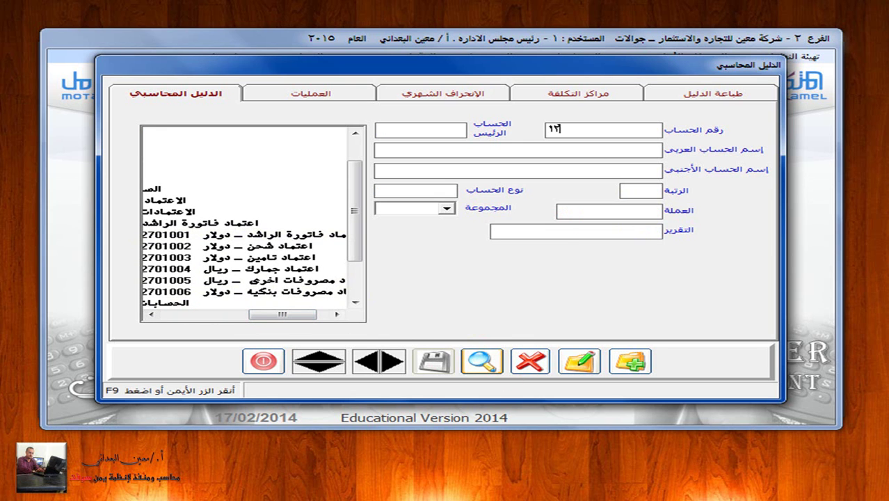
pyautogui.write('701')
pyautogui.press('Return')
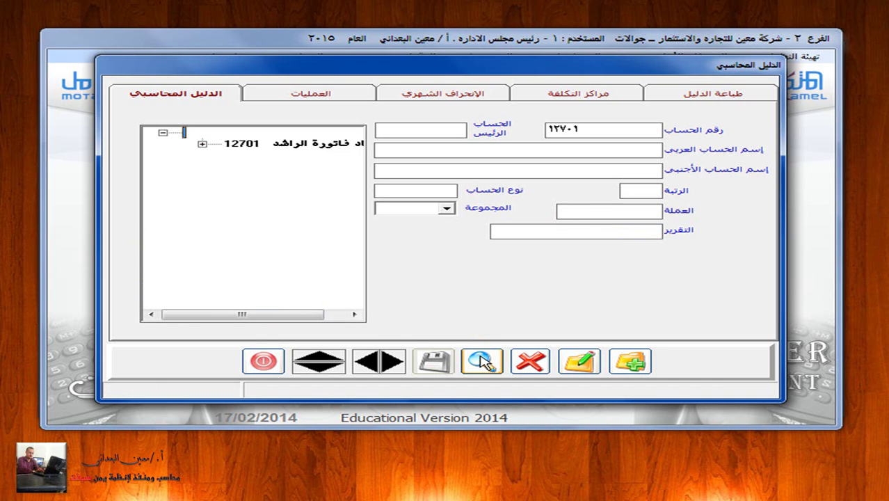
pyautogui.moveTo(254, 314); pyautogui.dragTo(300, 318)
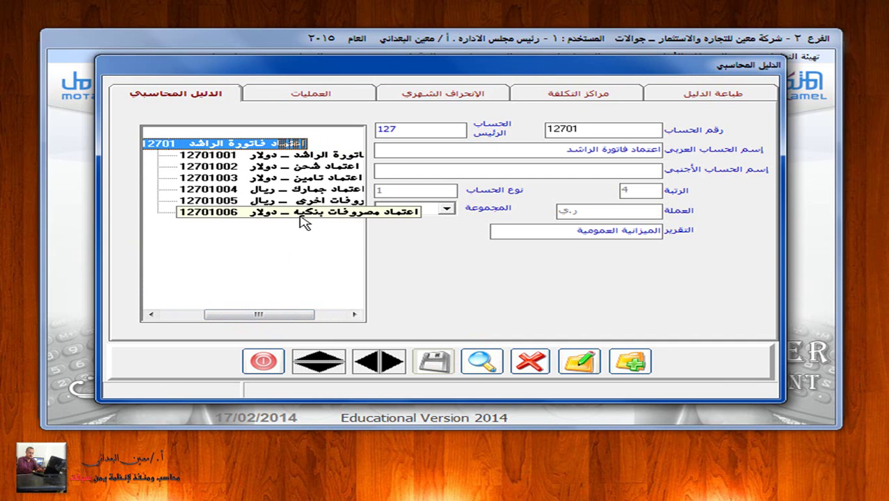
pyautogui.moveTo(293, 314)
pyautogui.mouseDown()
pyautogui.moveTo(252, 314)
pyautogui.moveTo(293, 311)
pyautogui.mouseUp()
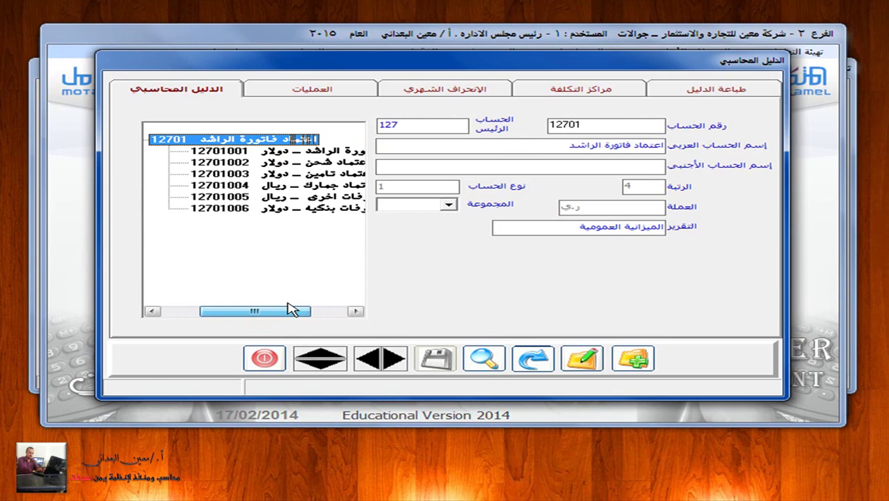
# Switch to the تكلفة المشتروات الخارجية window and compare which account fields are available for the FOB, CIF and CF invoice types
pyautogui.press('super+Tab')
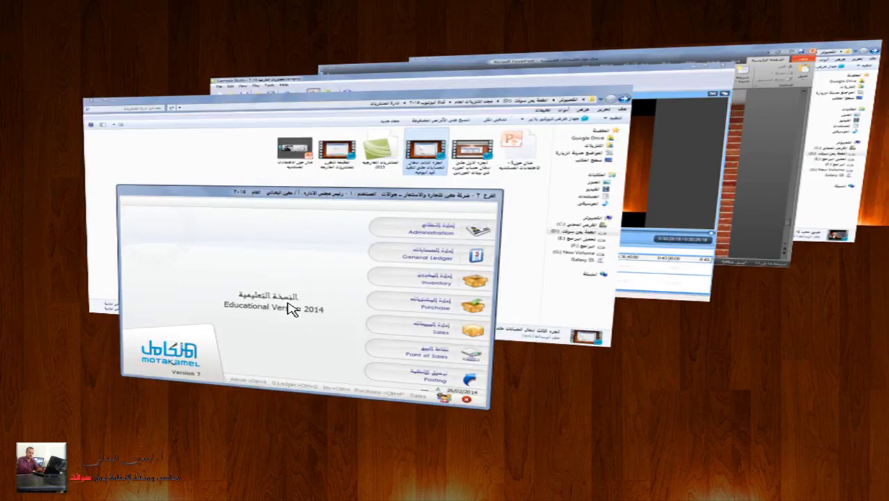
pyautogui.press('super+Tab')
pyautogui.press('super+Tab')
pyautogui.press('super+Tab')
pyautogui.press('super+Tab')
pyautogui.press('super+Tab')
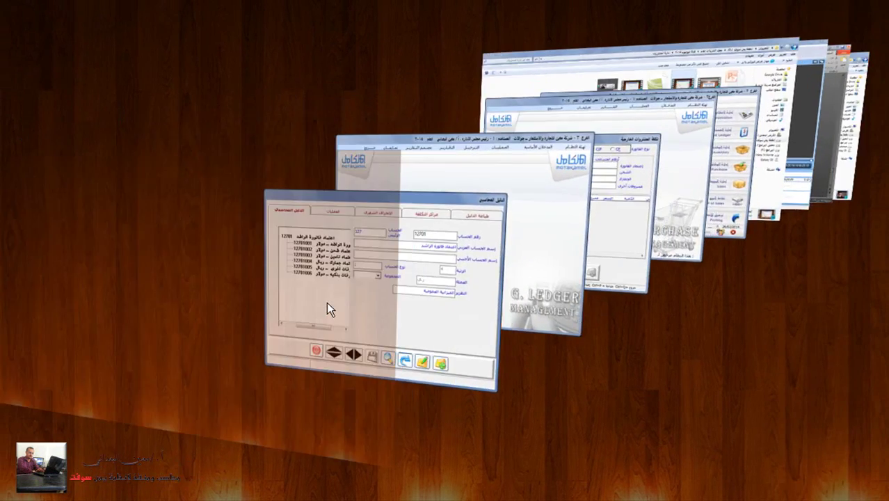
pyautogui.press('super+Tab')
pyautogui.press('super+Tab')
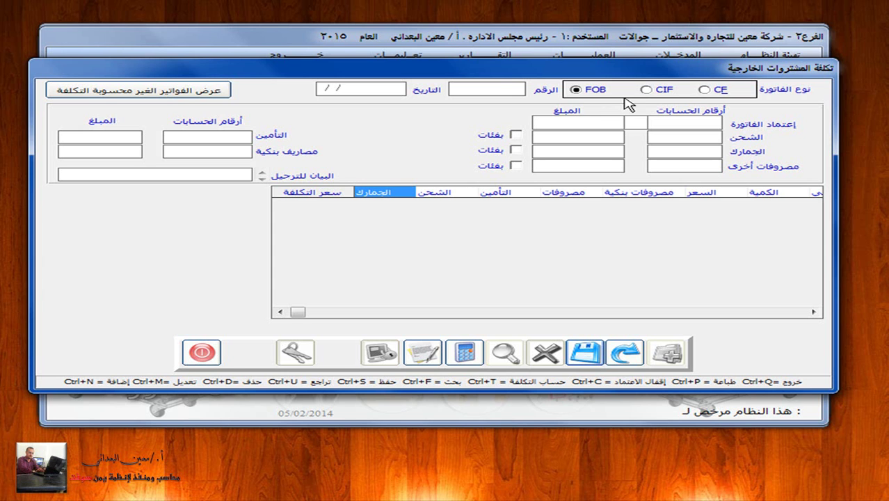
pyautogui.click(647, 90)
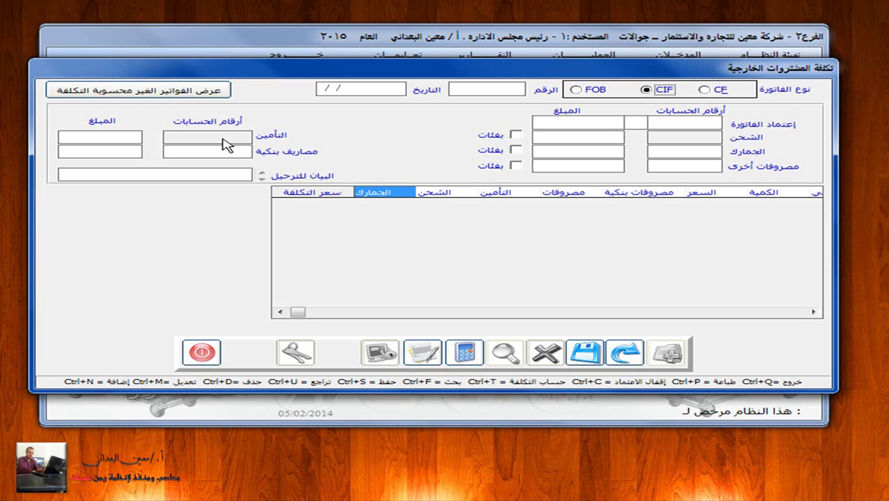
pyautogui.click(704, 90)
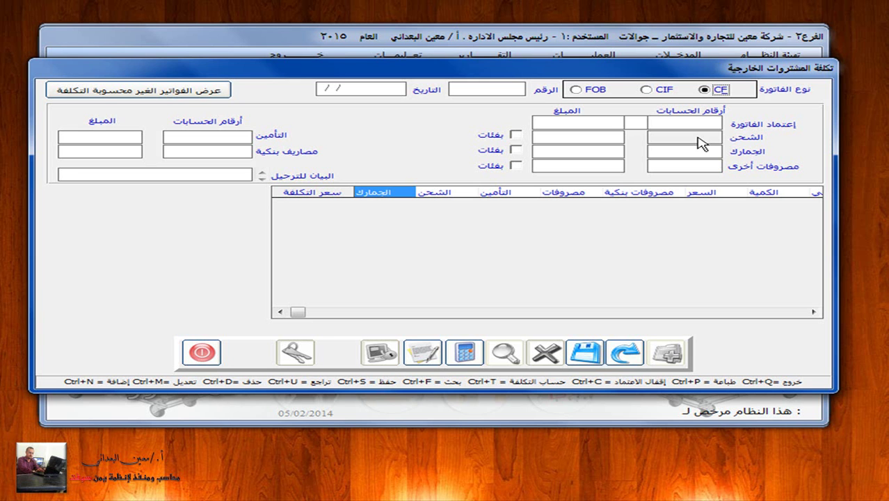
# Switch back to the الدليل المحاسبي window to review the letter-of-credit sub-accounts under 12701
pyautogui.press('super+Tab')
pyautogui.press('super+Tab')
pyautogui.press('super+Tab')
pyautogui.press('super+Tab')
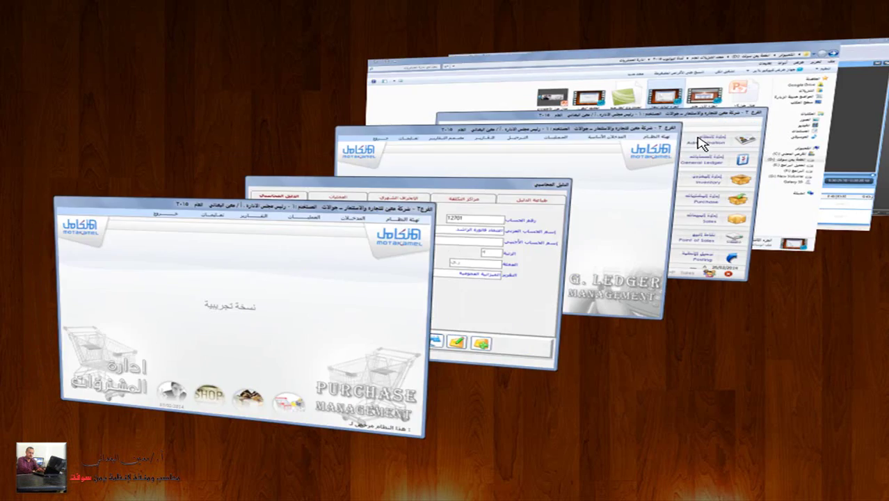
pyautogui.press('super+Tab')
pyautogui.press('super+Tab')
pyautogui.press('super+Tab')
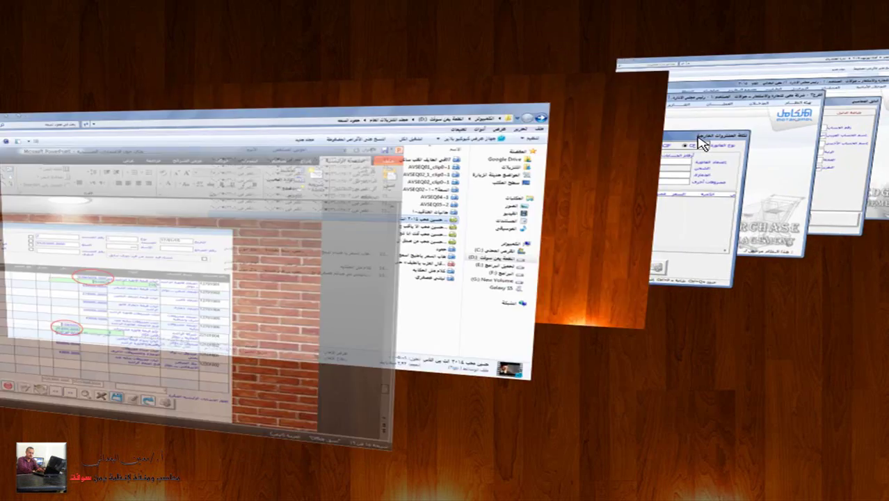
pyautogui.press('super+Tab')
pyautogui.press('super+Tab')
pyautogui.press('super+Tab')
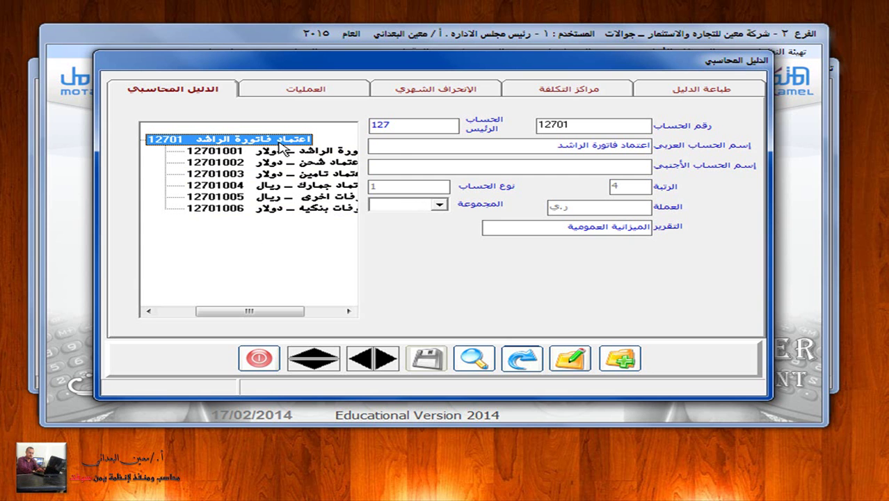
pyautogui.press('super+Tab')
pyautogui.press('super+Tab')
pyautogui.press('super+Tab')
pyautogui.press('super+Tab')
pyautogui.press('super+Tab')
pyautogui.press('super+Tab')
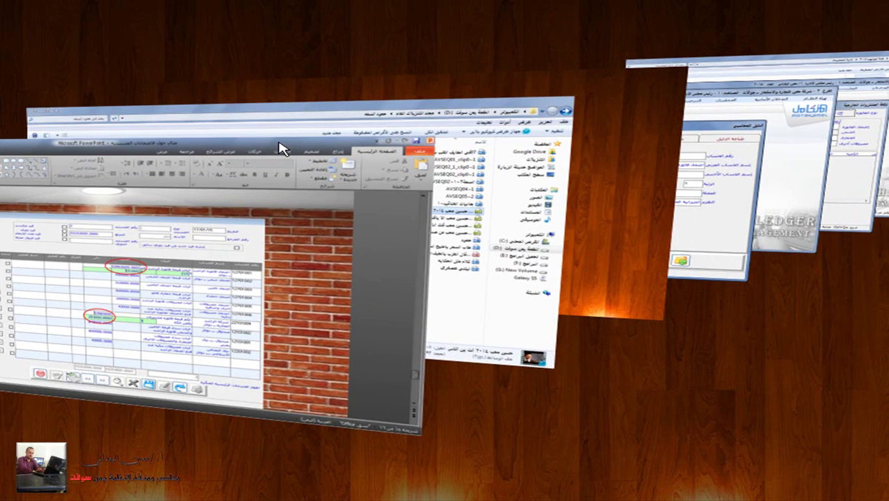
pyautogui.click(270, 230)
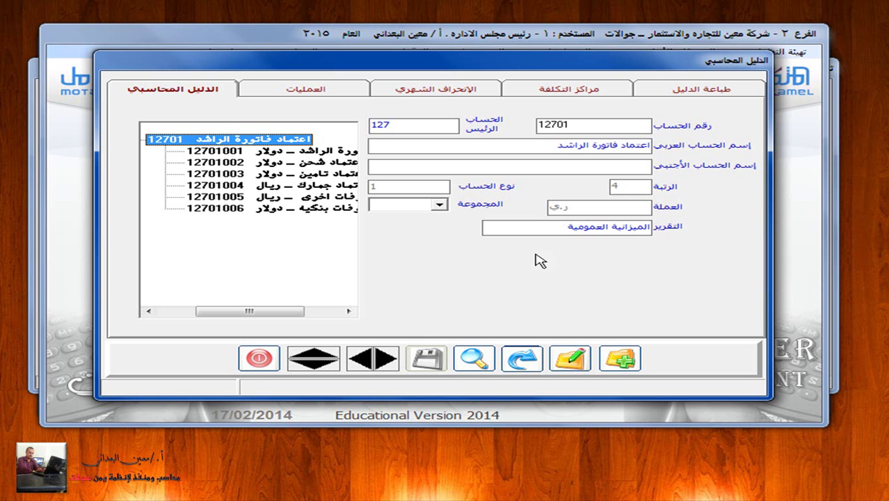
# Expand الاصول, 12 الاصول المتداوله and 128 الحسابات الوسيطه in the account tree to examine the intermediate accounts, including 12802 and 12803
pyautogui.click(477, 360)
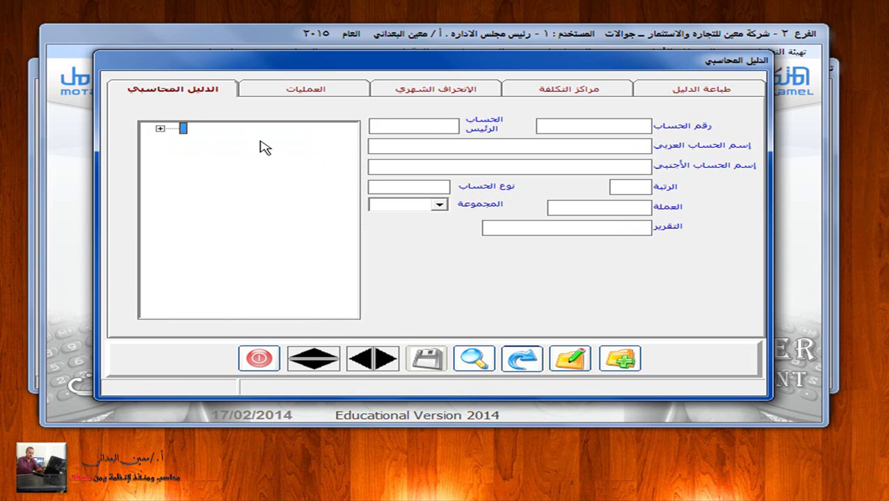
pyautogui.click(158, 130)
pyautogui.click(199, 139)
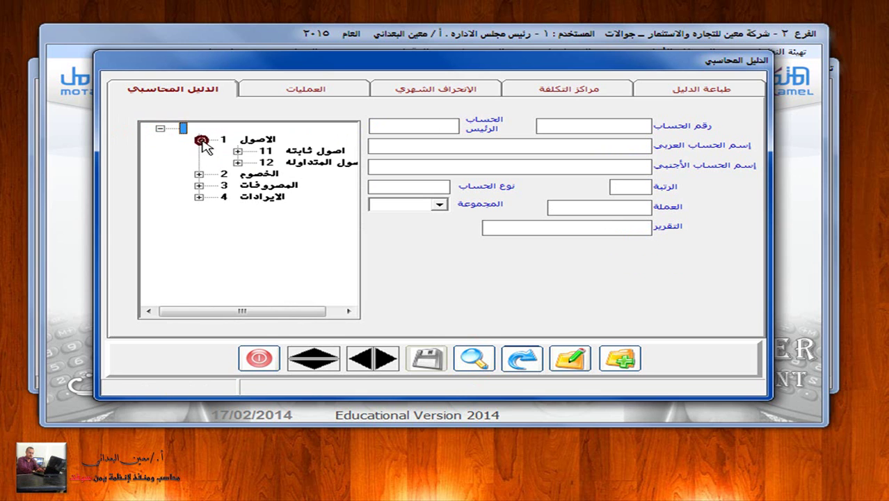
pyautogui.click(237, 163)
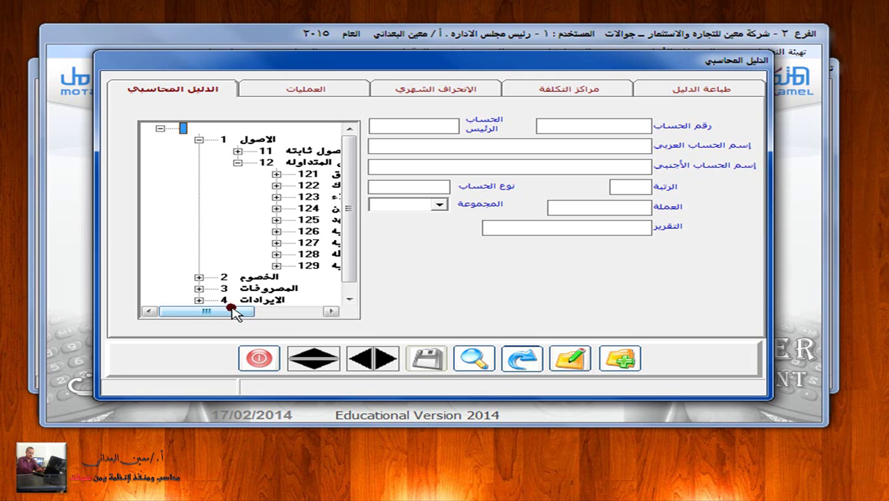
pyautogui.moveTo(237, 313); pyautogui.dragTo(273, 313)
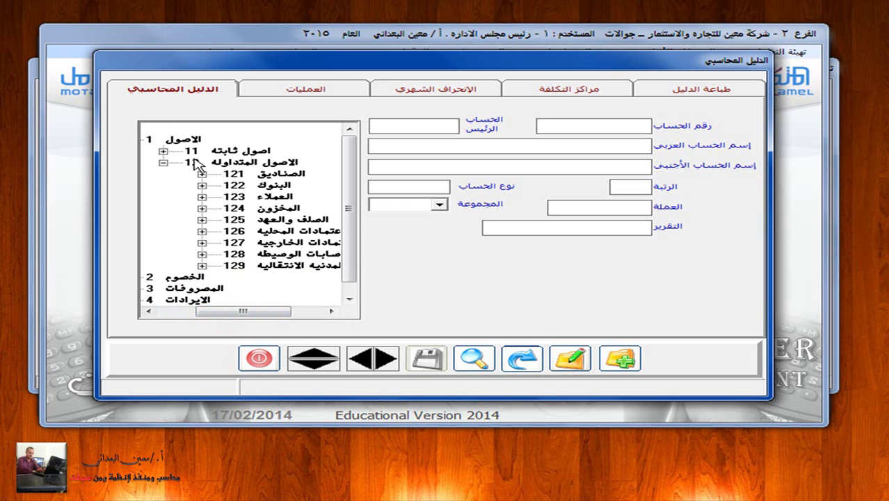
pyautogui.moveTo(249, 311)
pyautogui.mouseDown()
pyautogui.moveTo(288, 312)
pyautogui.moveTo(258, 317)
pyautogui.mouseUp()
pyautogui.click(201, 254)
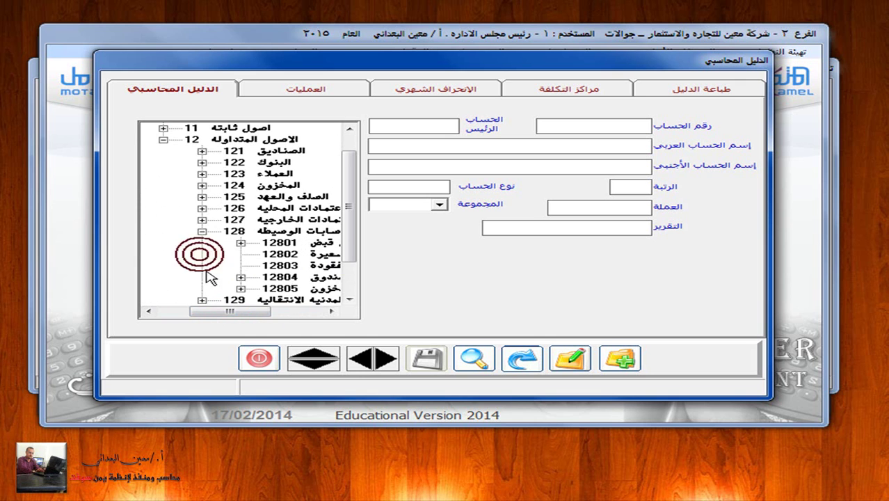
pyautogui.moveTo(228, 313); pyautogui.dragTo(249, 317)
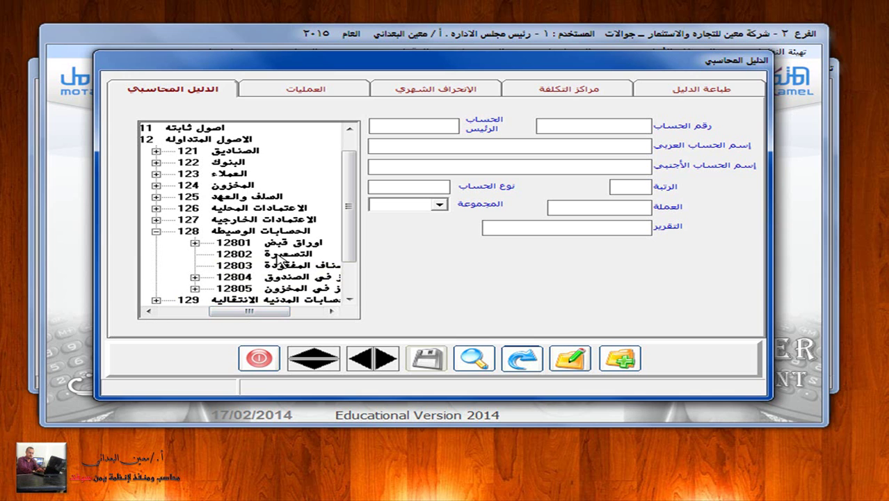
pyautogui.click(242, 263)
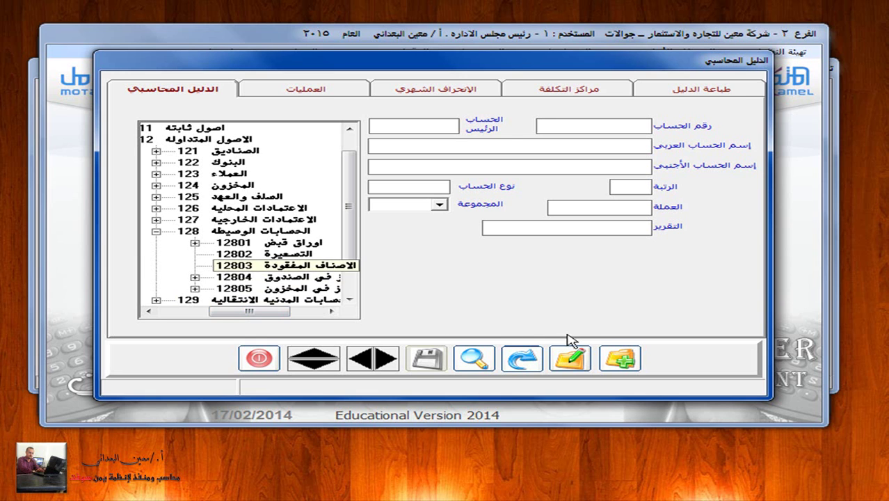
# Start a new account numbered 12802001 under the parent account 12802
pyautogui.click(617, 363)
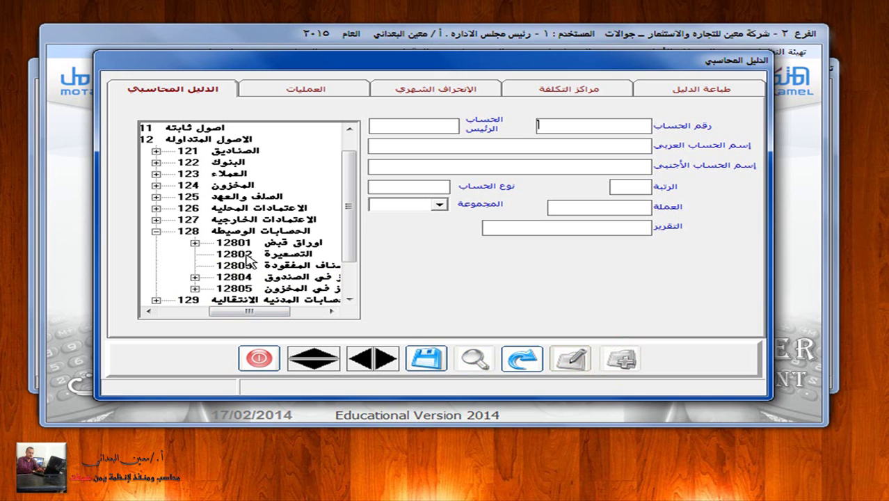
pyautogui.write('12')
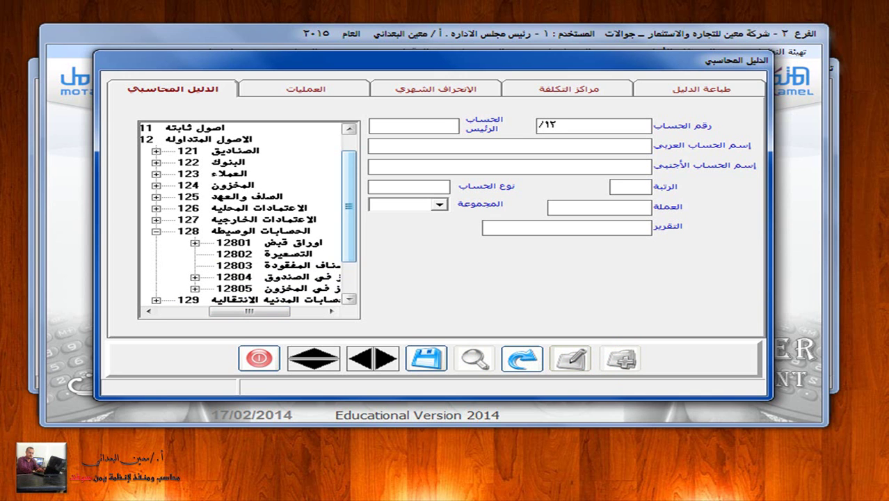
pyautogui.click(549, 125)
pyautogui.write('802001')
pyautogui.press('Return')
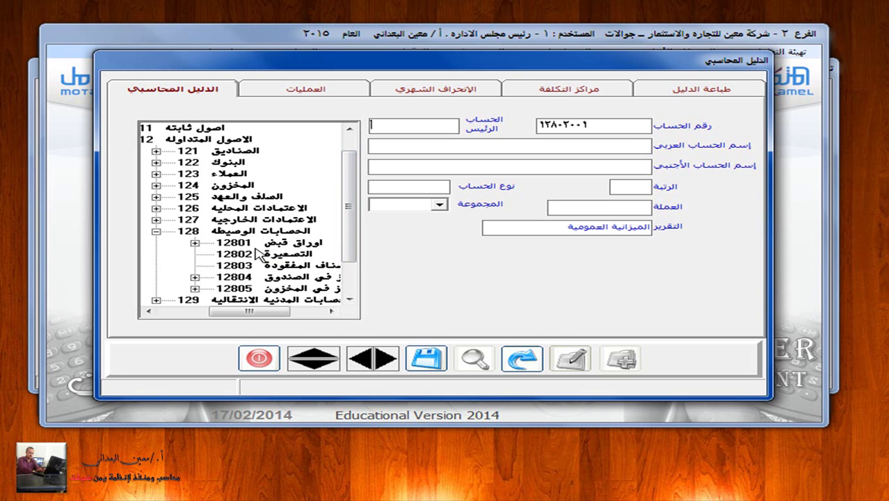
pyautogui.write('12802')
pyautogui.press('Return')
# Name the account التسعيره ـ دولار, make it a sub-account (type 2) in $ and save it
pyautogui.write('ال')
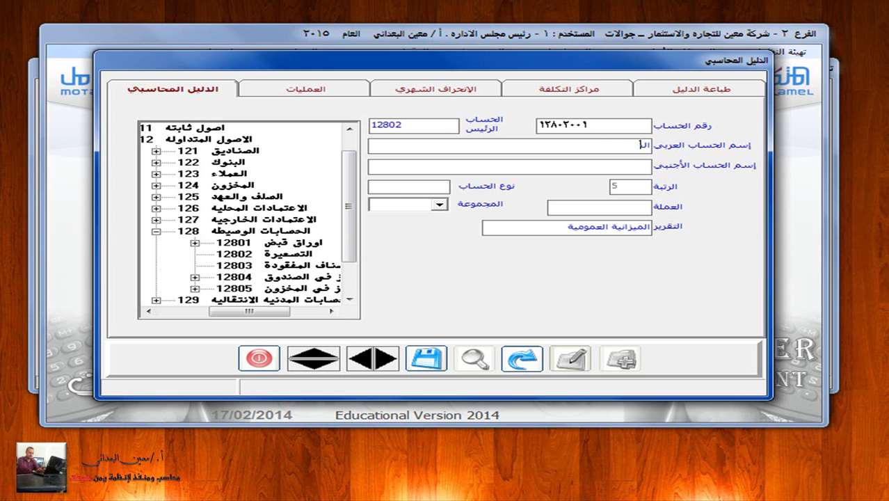
pyautogui.write('تسعيره ـ دولار')
pyautogui.click(383, 186)
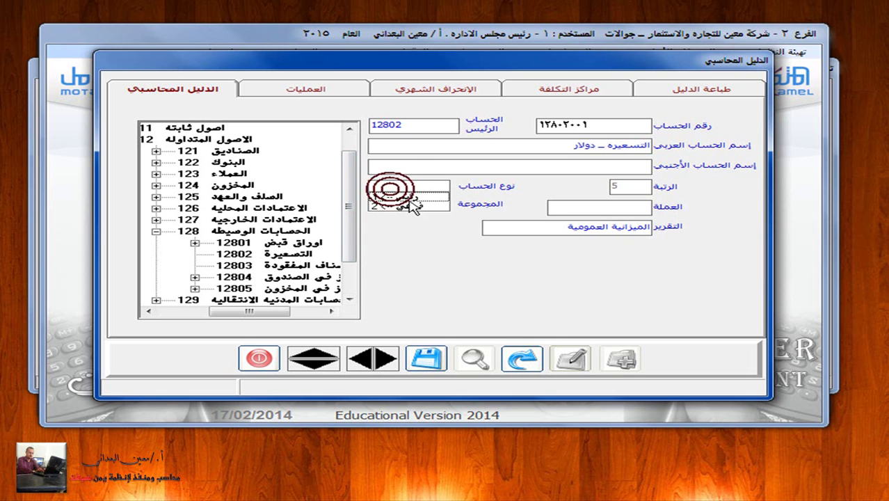
pyautogui.click(416, 204)
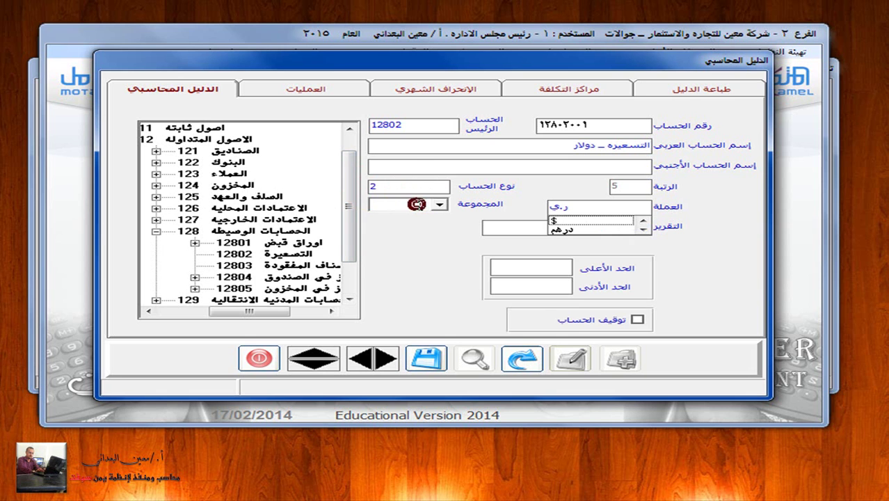
pyautogui.click(560, 220)
pyautogui.click(426, 356)
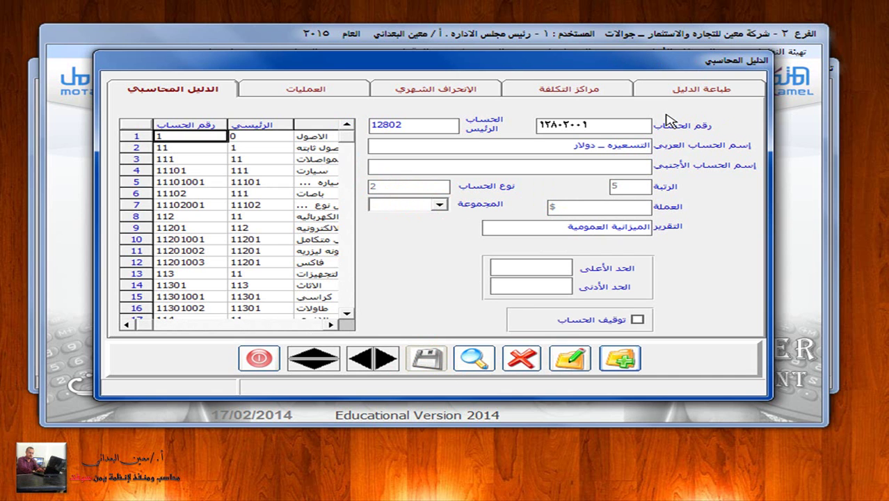
# Close the chart of accounts and the foreign purchase cost window, and open the الحسابات الوسيطة settings in General Ledger
pyautogui.click(258, 358)
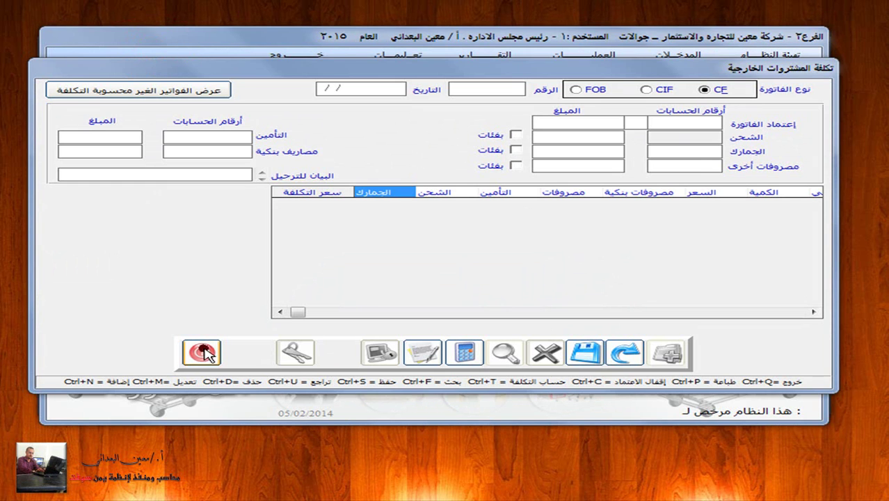
pyautogui.click(201, 353)
pyautogui.press('Return')
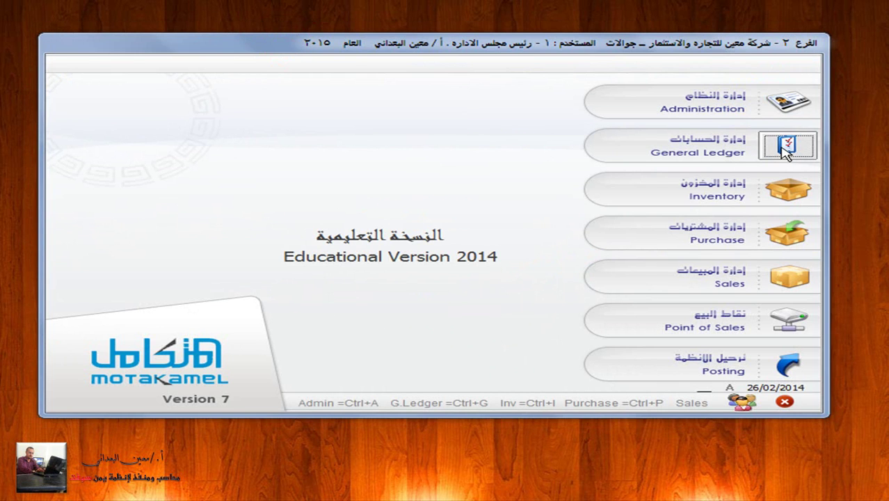
pyautogui.click(786, 148)
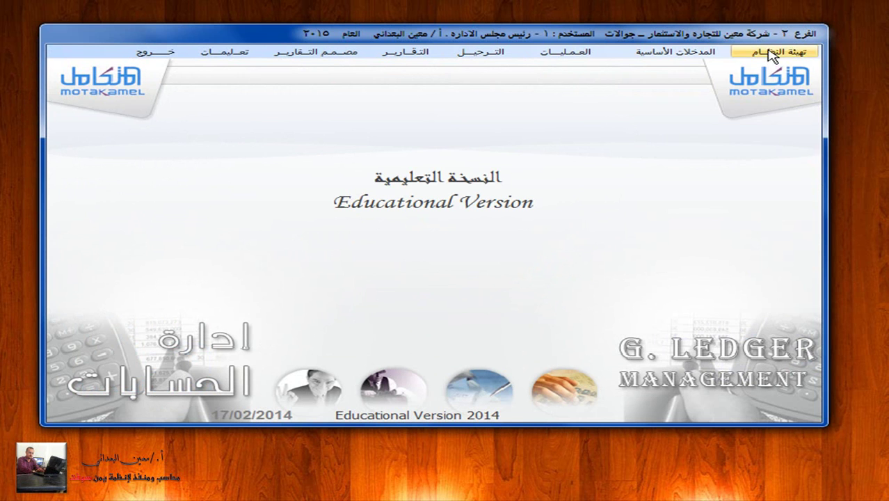
pyautogui.click(772, 55)
pyautogui.click(706, 168)
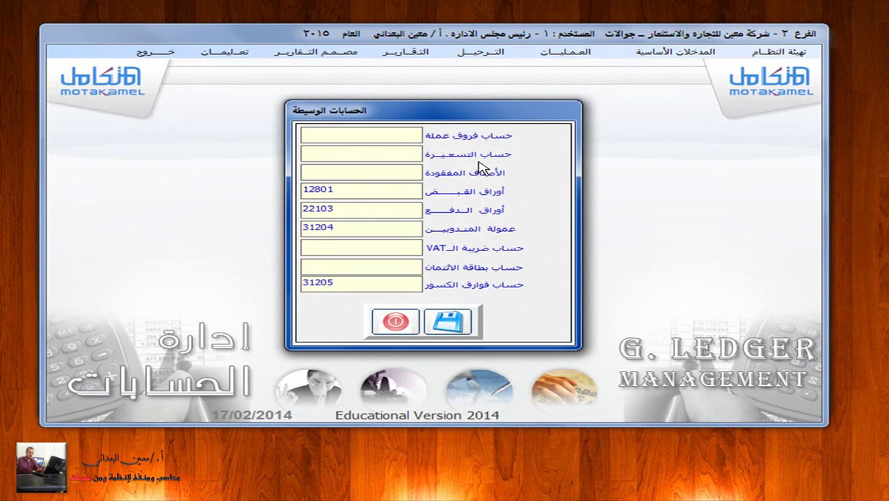
# Assign account 12802 التسعيرة from the account list as حساب التسعيرة and close the الحسابات الوسيطة settings
pyautogui.click(395, 153)
pyautogui.doubleClick(395, 154)
pyautogui.scroll(-1, 395, 154)
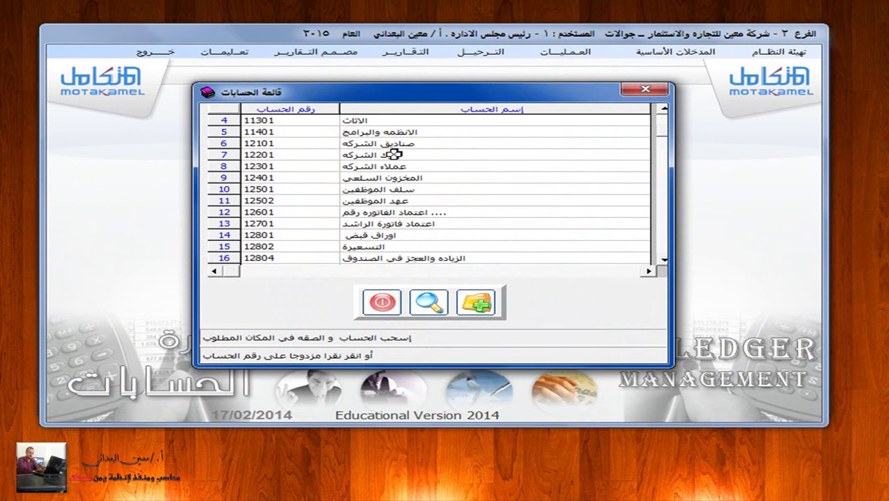
pyautogui.doubleClick(376, 248)
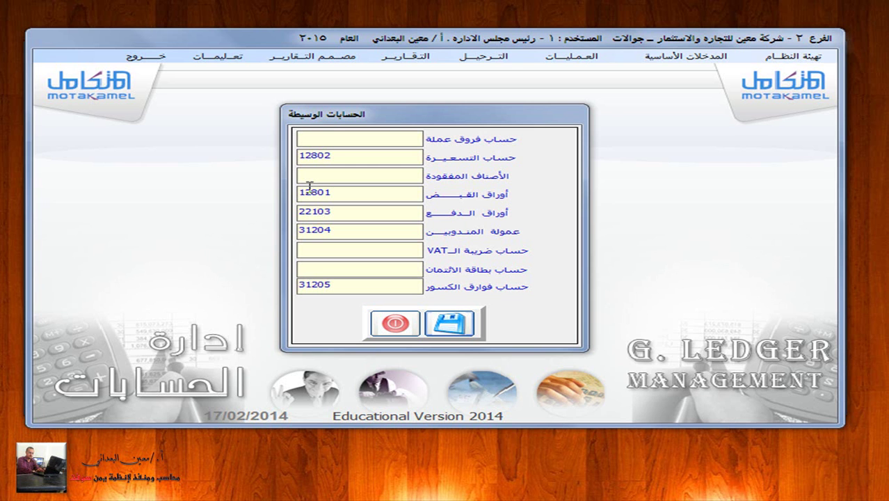
pyautogui.click(395, 322)
# Open the chart of accounts, look up account 12 and expand 128 الحسابات الوسيطه to review its accounts
pyautogui.click(671, 60)
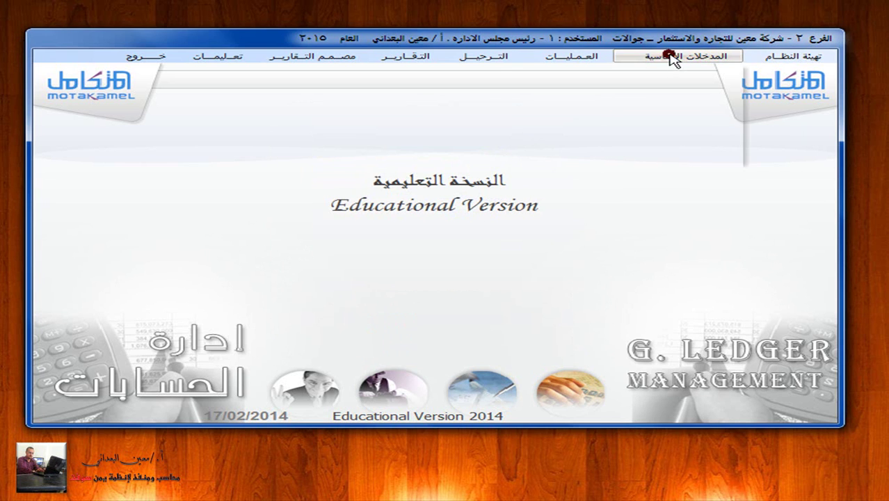
pyautogui.click(672, 73)
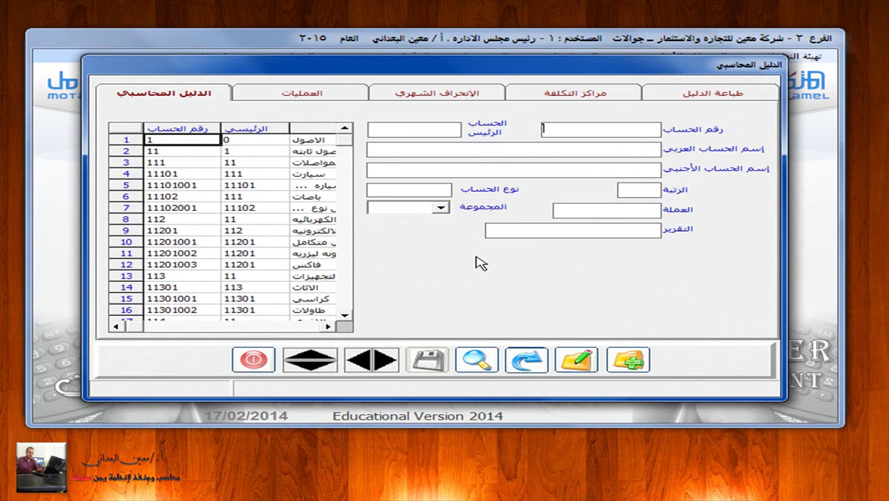
pyautogui.click(477, 361)
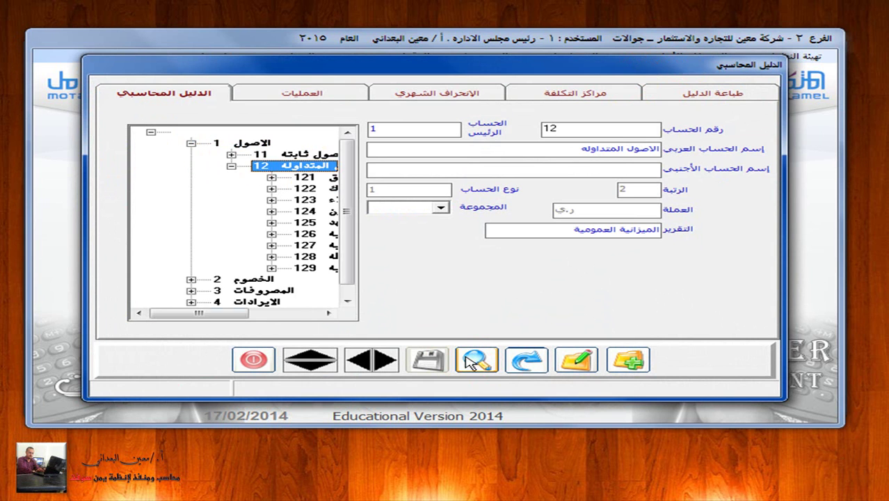
pyautogui.click(230, 312)
pyautogui.moveTo(267, 309); pyautogui.dragTo(295, 304)
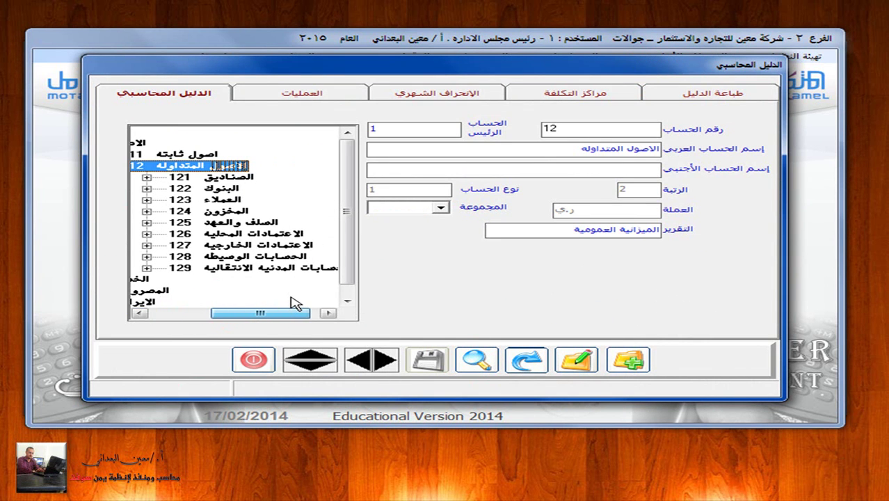
pyautogui.click(144, 257)
pyautogui.moveTo(228, 314)
pyautogui.mouseDown()
pyautogui.moveTo(254, 314)
pyautogui.moveTo(234, 315)
pyautogui.mouseUp()
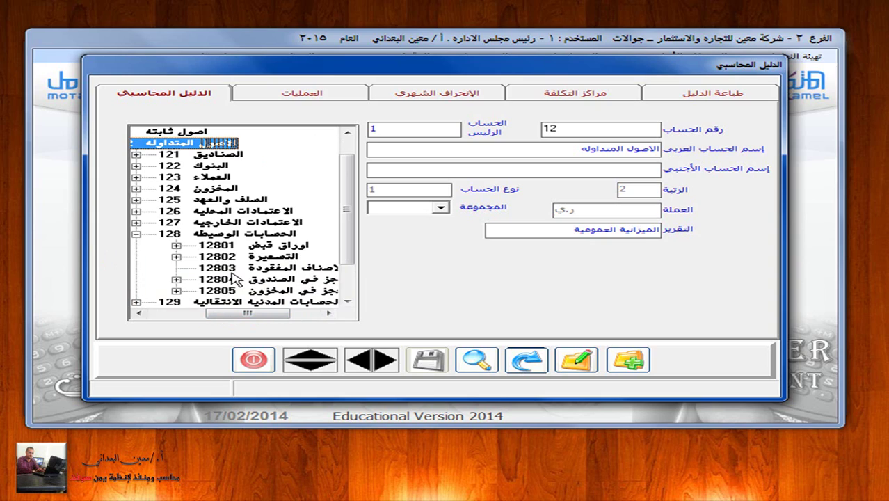
pyautogui.press('super+Tab')
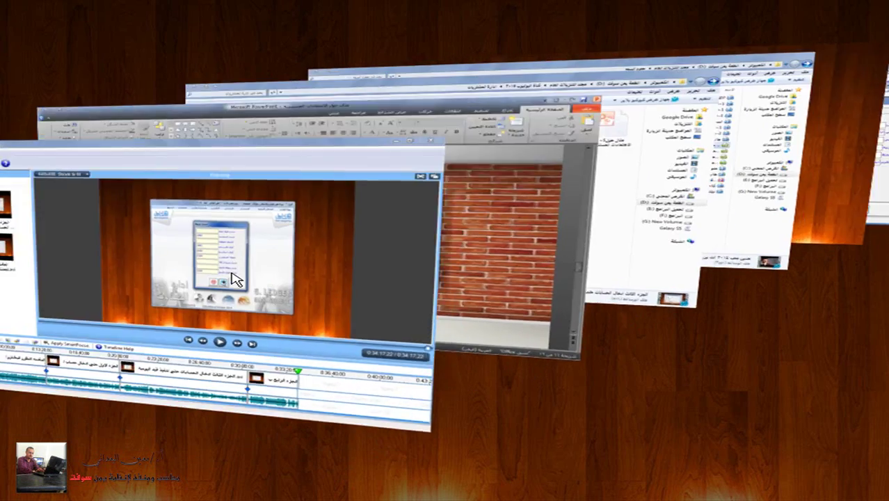
pyautogui.press('Tab')
pyautogui.press('Tab')
pyautogui.press('Tab')
pyautogui.press('Tab')
pyautogui.press('Tab')
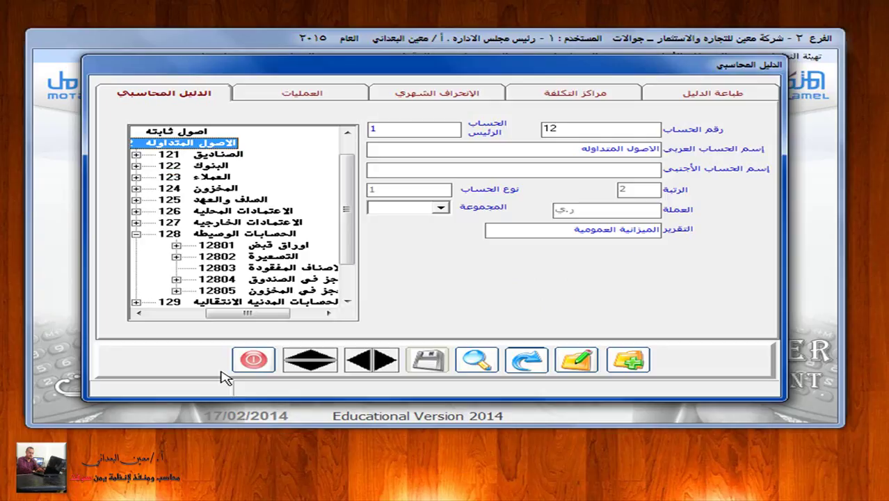
# Leave General Ledger for the Purchase module, look up purchase invoice 1 to review its items and quantities, and close it
pyautogui.click(252, 359)
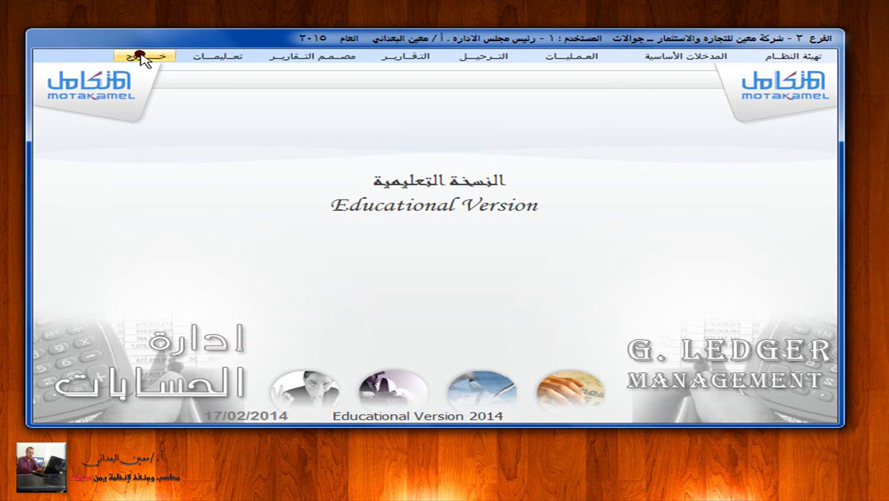
pyautogui.click(142, 56)
pyautogui.hotkey('ctrl', 'p')
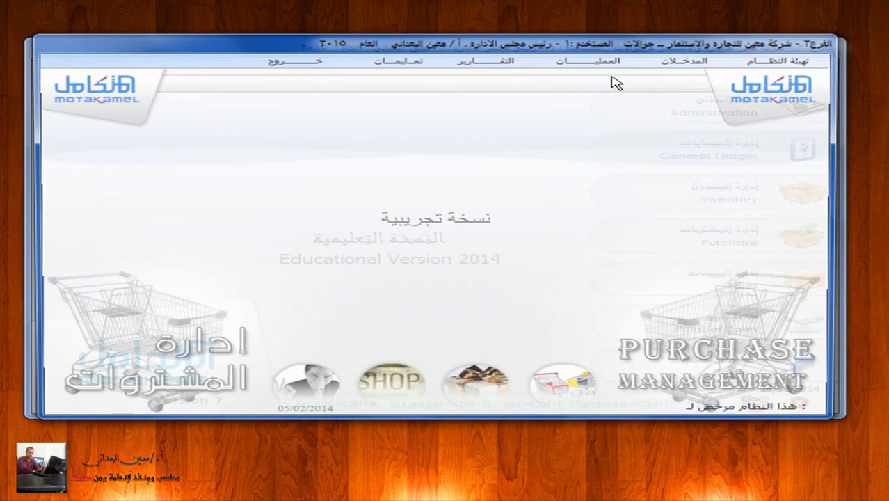
pyautogui.click(619, 59)
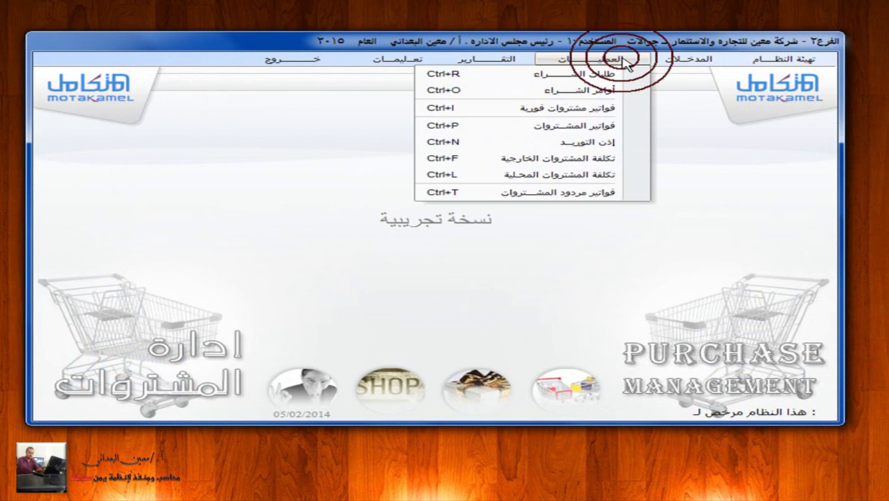
pyautogui.click(572, 133)
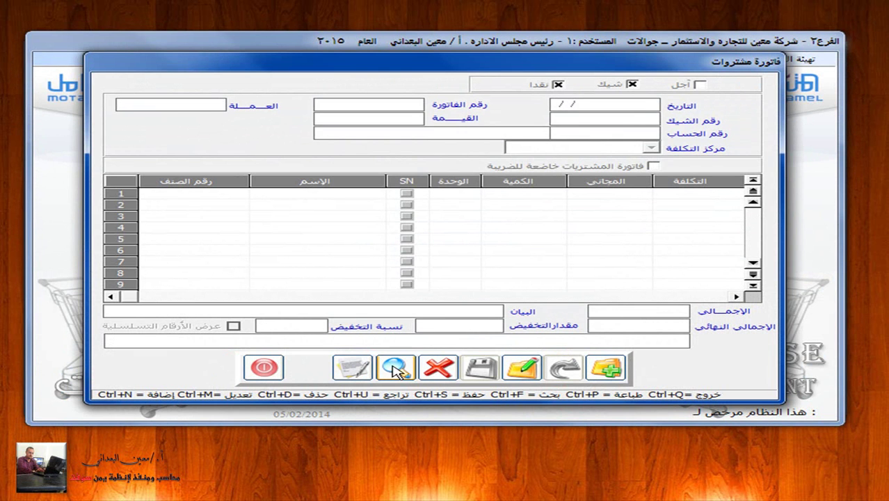
pyautogui.click(395, 368)
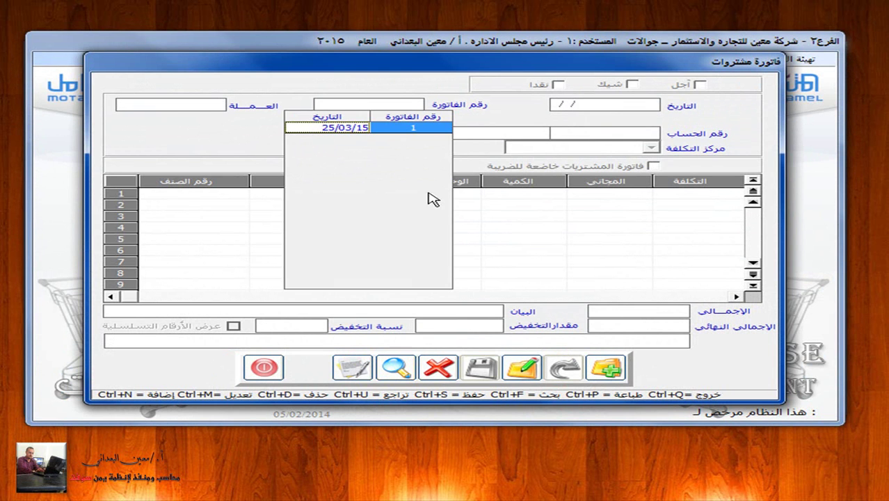
pyautogui.doubleClick(339, 127)
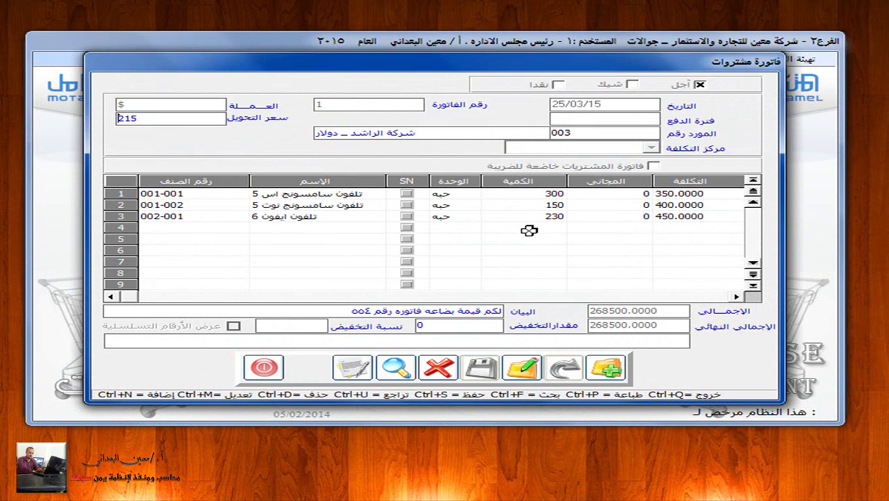
pyautogui.click(263, 368)
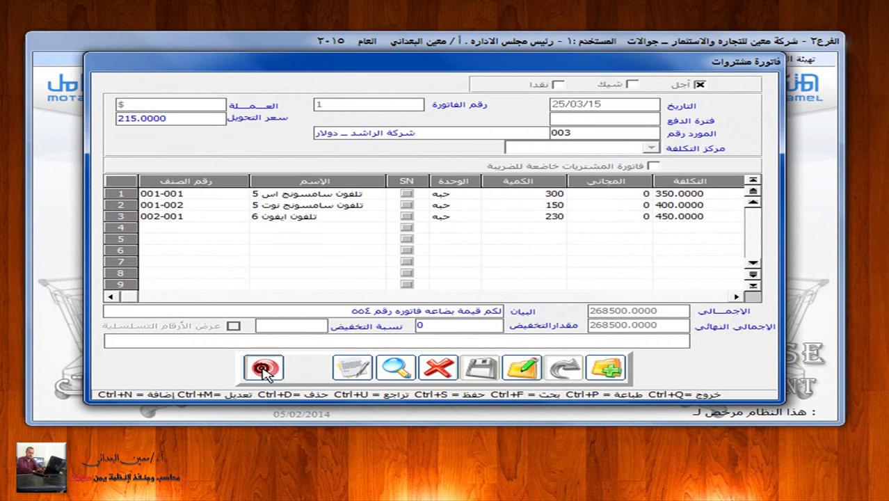
# Open إذن التوريد, look up supply order 1 to review its received quantities, and close it
pyautogui.click(593, 60)
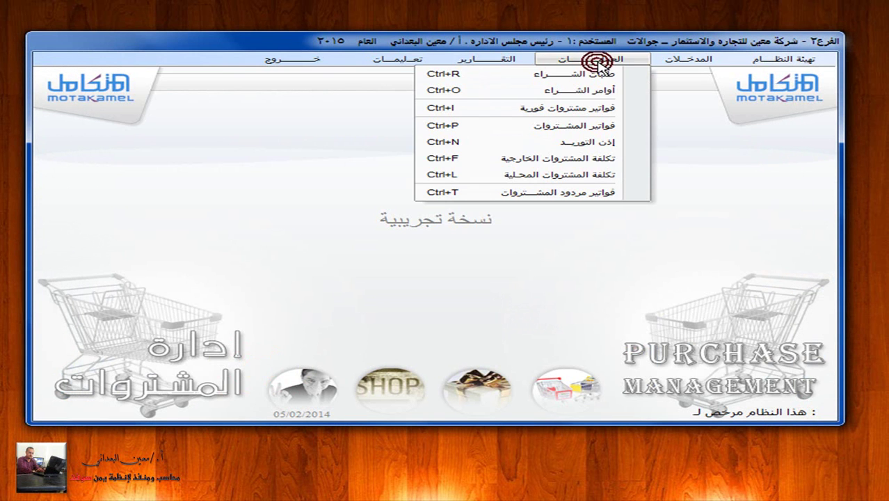
pyautogui.click(583, 143)
pyautogui.click(398, 348)
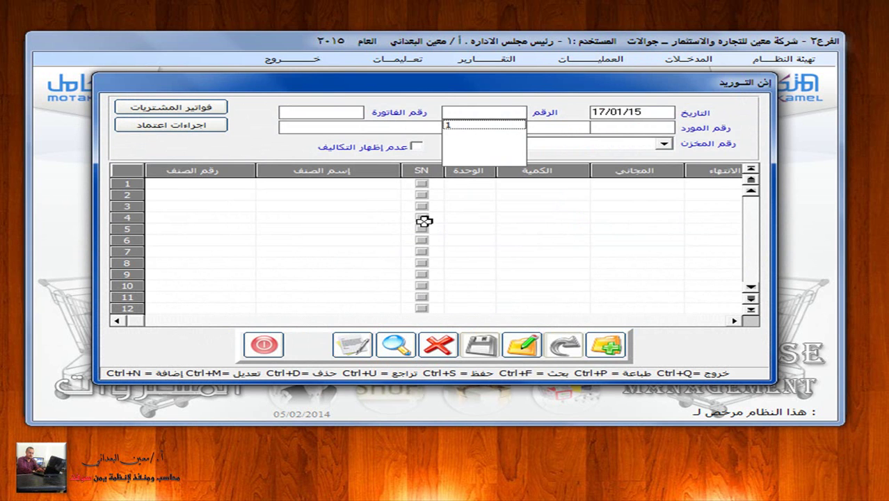
pyautogui.click(487, 129)
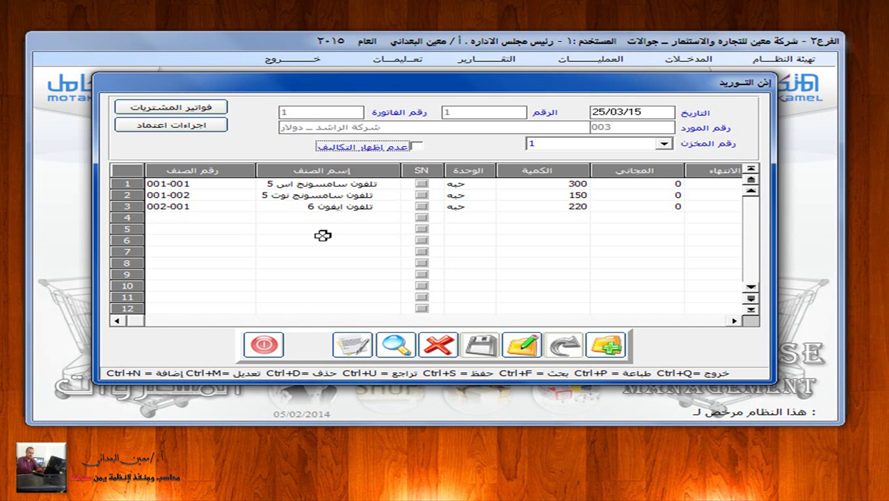
pyautogui.click(264, 343)
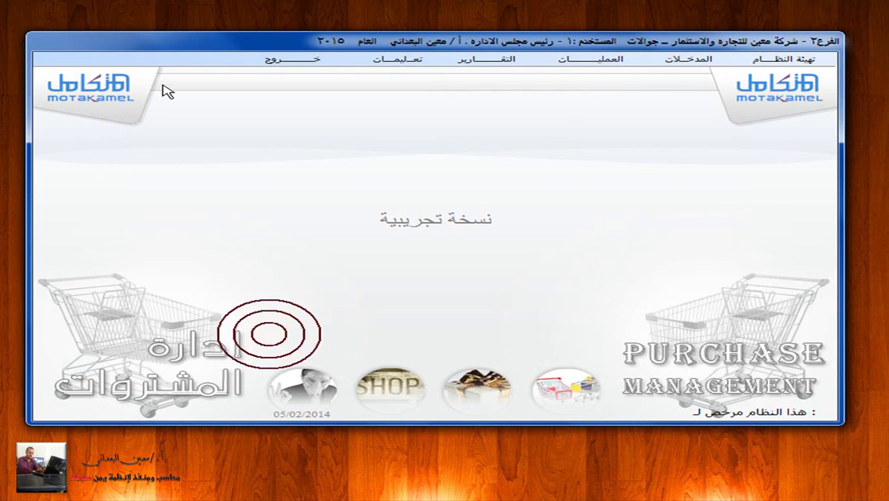
# Switch from Purchase back to General Ledger and open the chart of accounts as an account tree
pyautogui.click(278, 61)
pyautogui.click(804, 150)
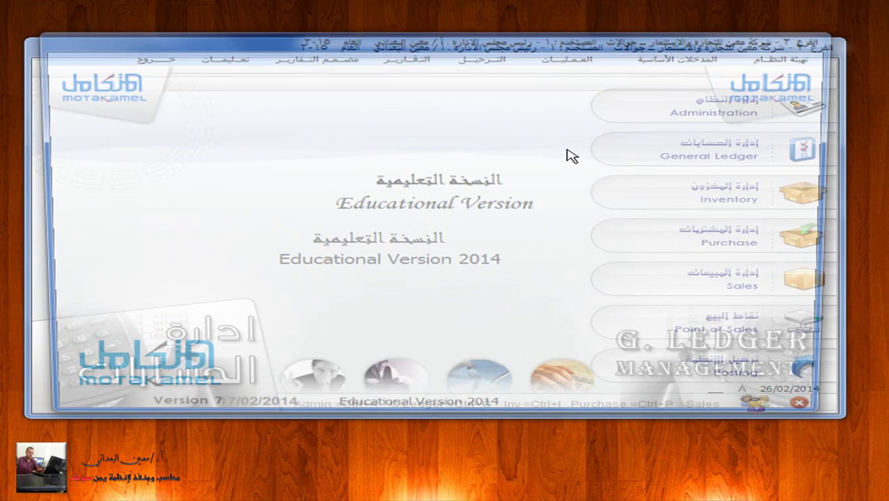
pyautogui.click(660, 58)
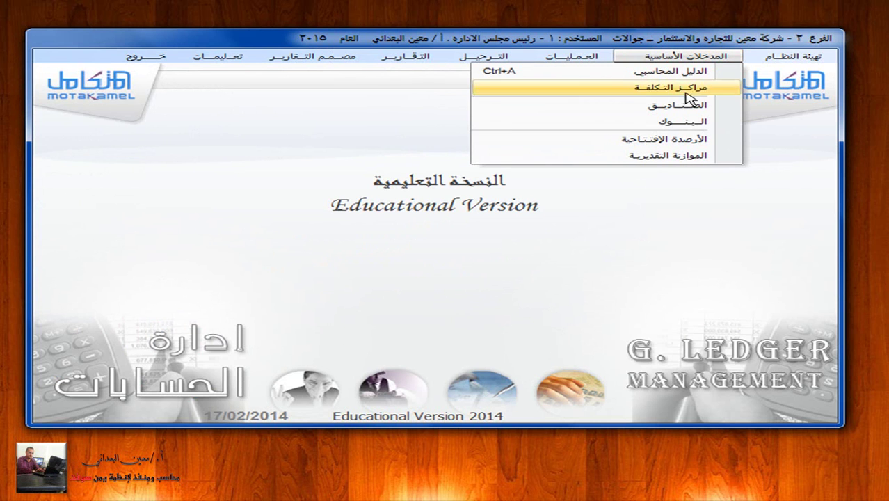
pyautogui.click(668, 71)
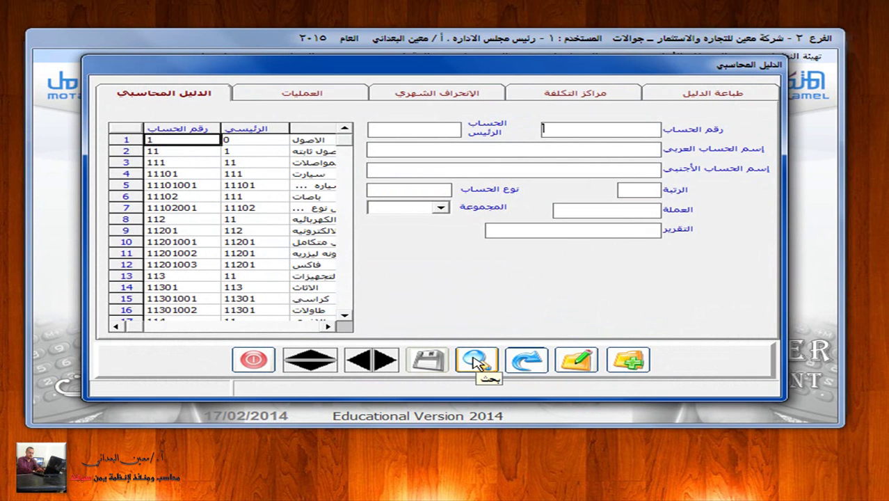
pyautogui.click(475, 360)
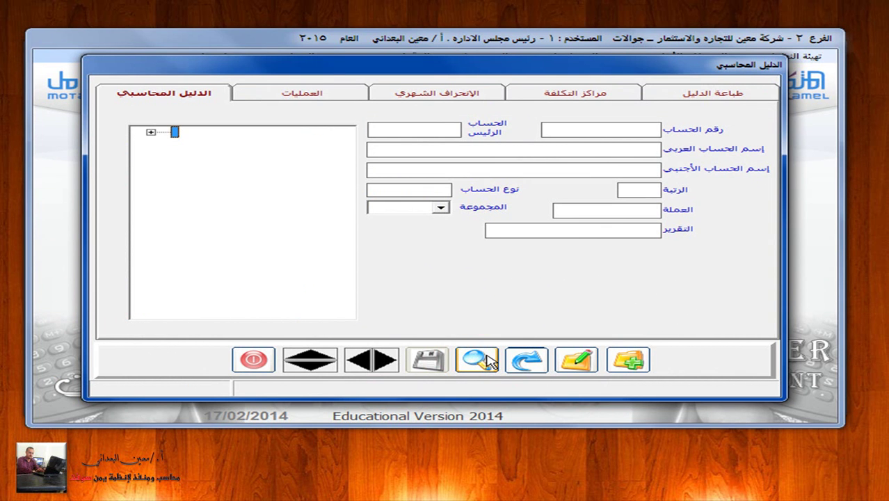
# Expand the account tree through الاصول and الاصول المتداوله to 128 الحسابات الوسيطه and examine its accounts
pyautogui.click(151, 132)
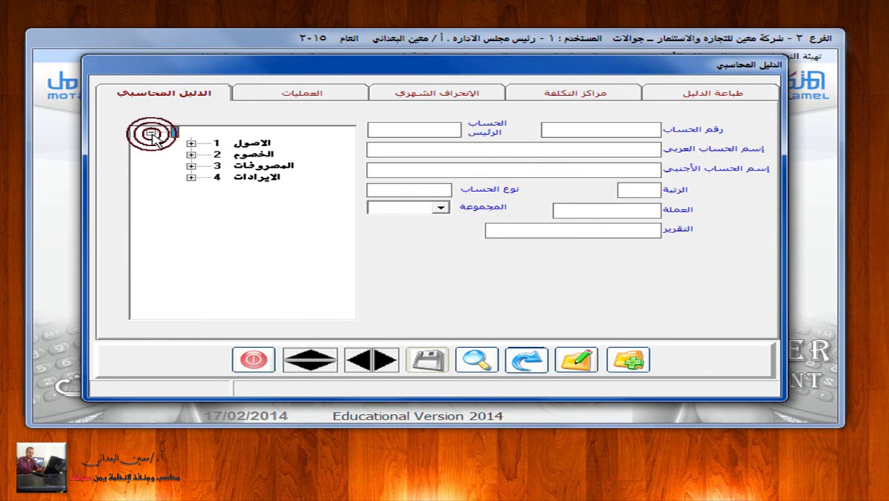
pyautogui.press('Up')
pyautogui.press('Right')
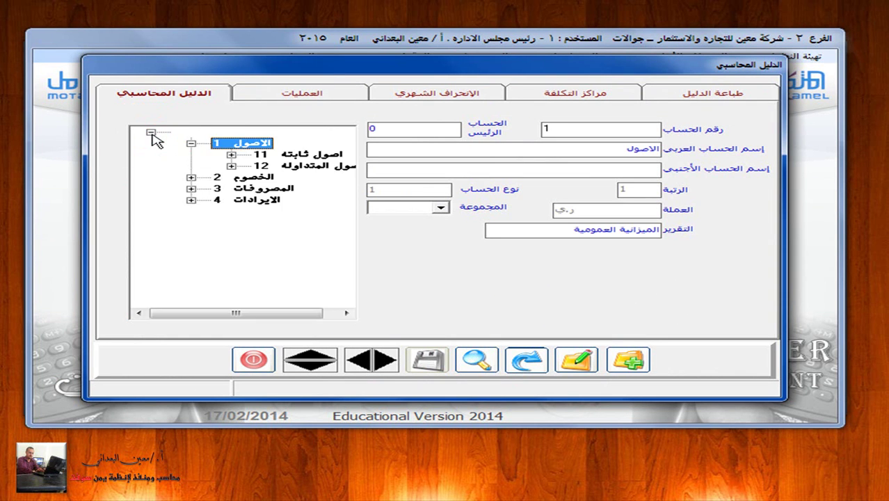
pyautogui.press('Down')
pyautogui.press('Down')
pyautogui.press('Right')
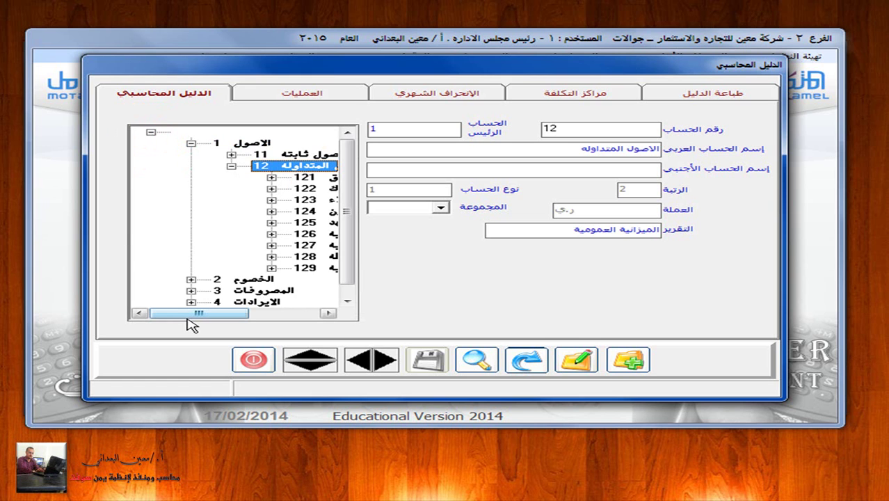
pyautogui.moveTo(213, 319); pyautogui.dragTo(252, 315)
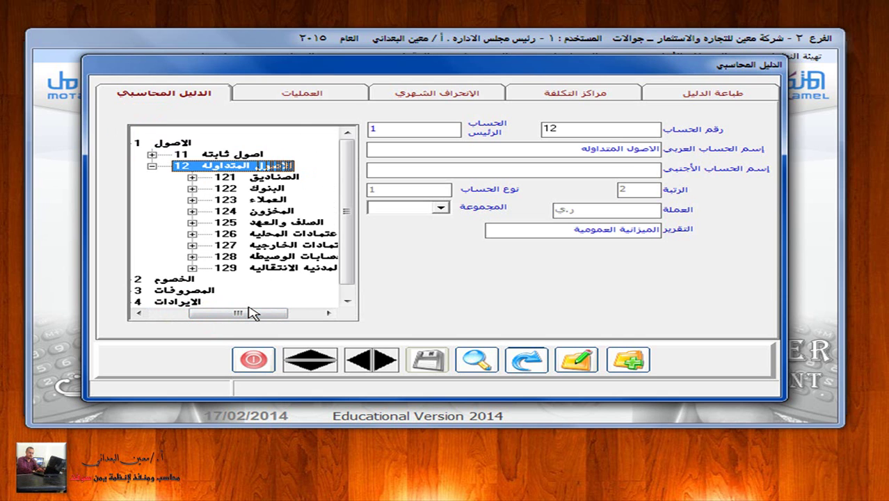
pyautogui.moveTo(205, 312); pyautogui.dragTo(225, 317)
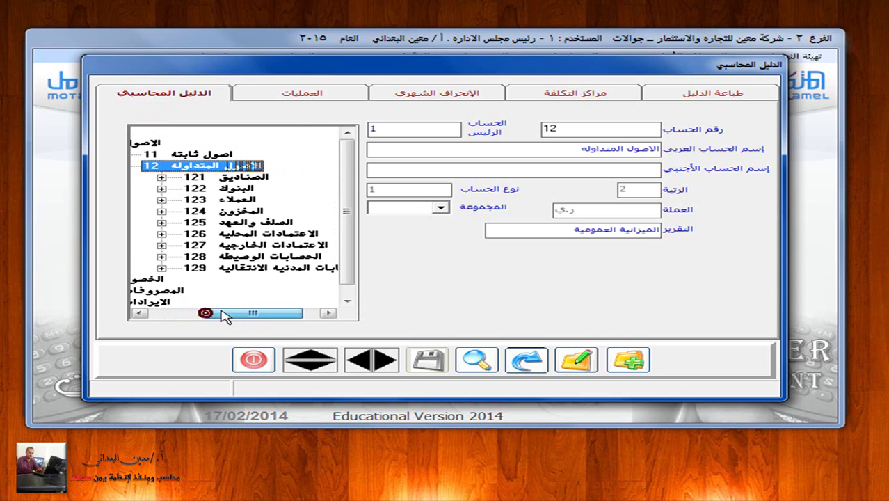
pyautogui.click(161, 256)
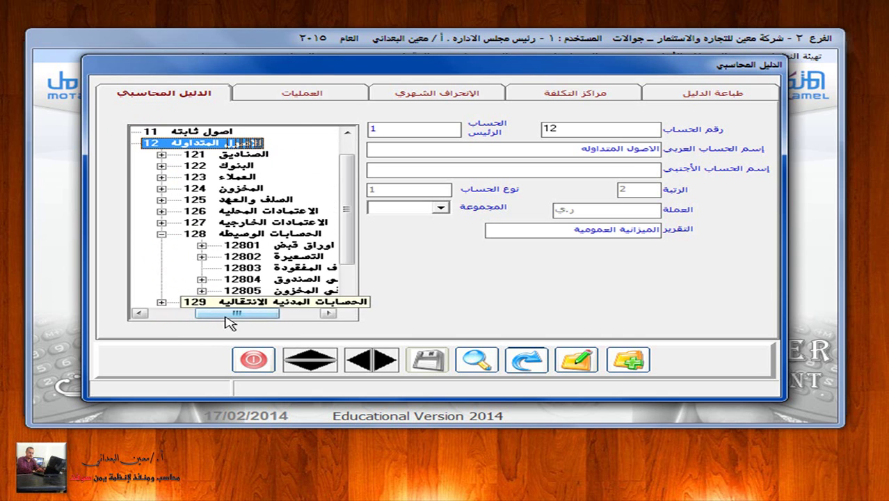
pyautogui.click(223, 314)
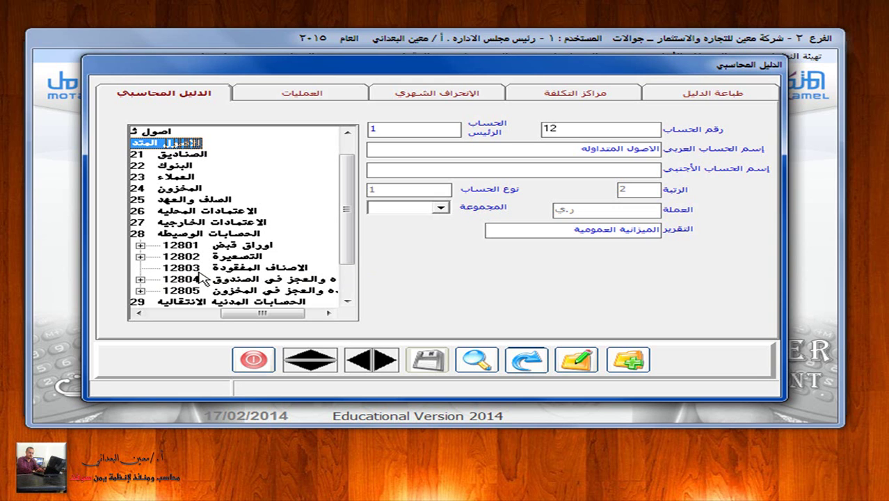
# Start a new account numbered 12803001 under parent account 12803 الاصناف المفقودة
pyautogui.click(629, 359)
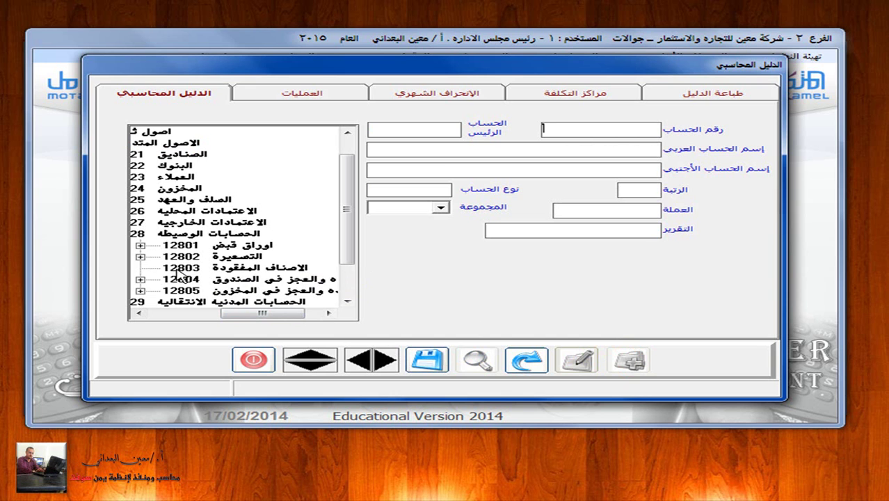
pyautogui.write('12803001')
pyautogui.press('Return')
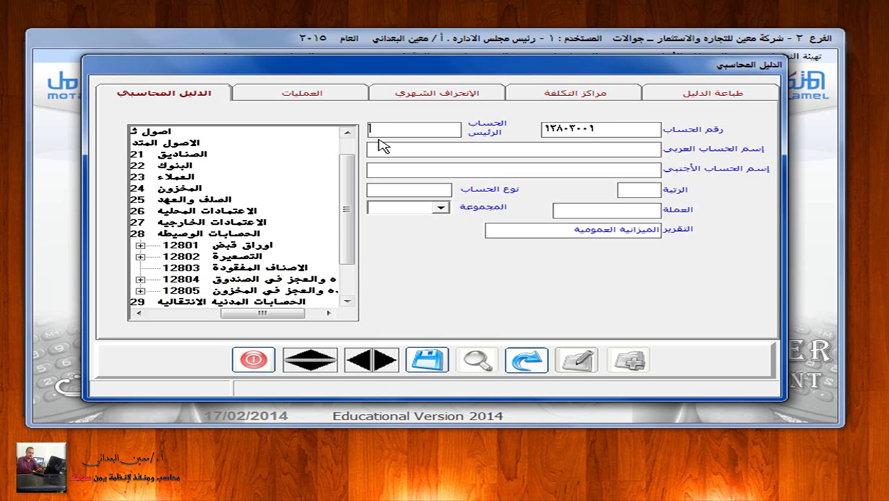
pyautogui.write('12803')
pyautogui.press('Return')
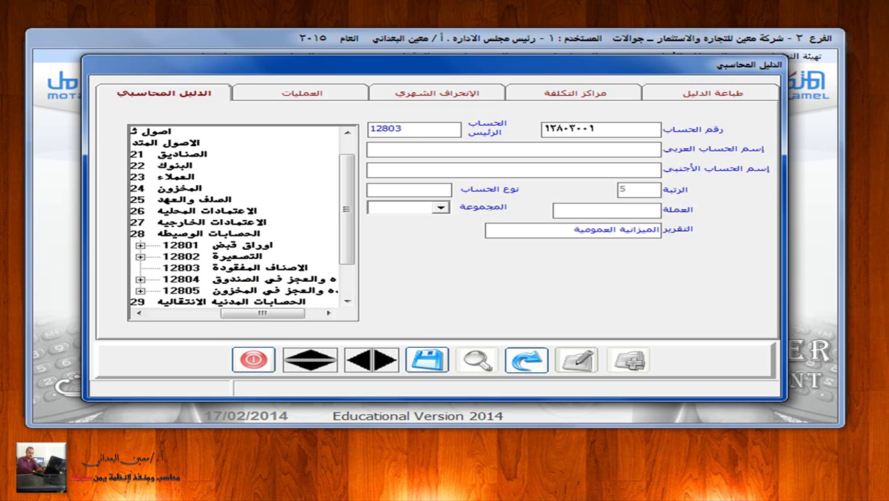
# Name the account الاصناف المفقوده دولار, make it a sub-account (type 2) in $ and save it
pyautogui.write('الاصناف المفقوده دولار')
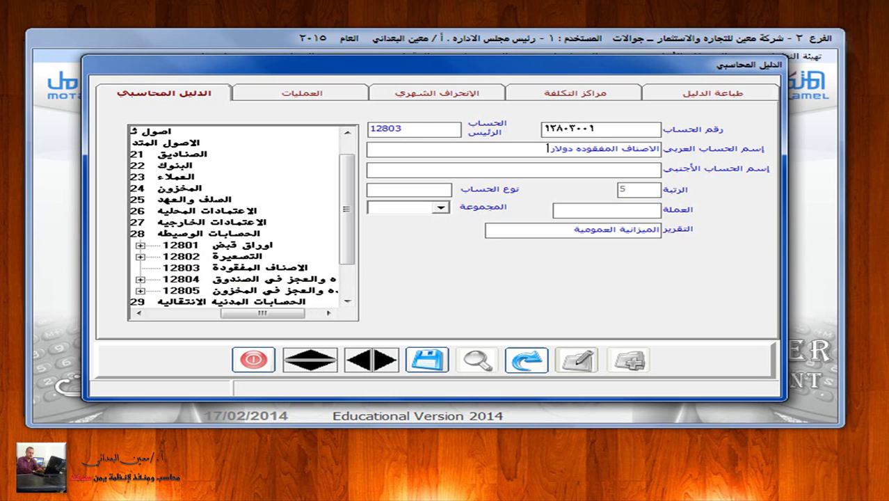
pyautogui.click(414, 192)
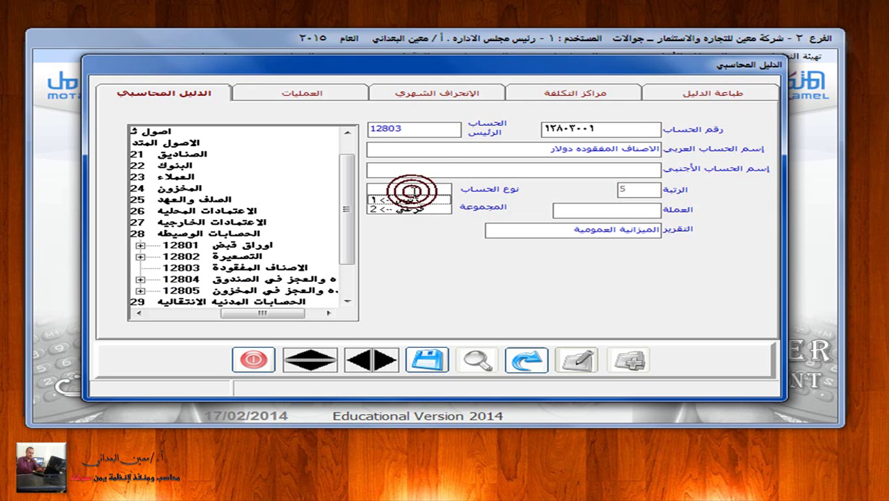
pyautogui.click(421, 207)
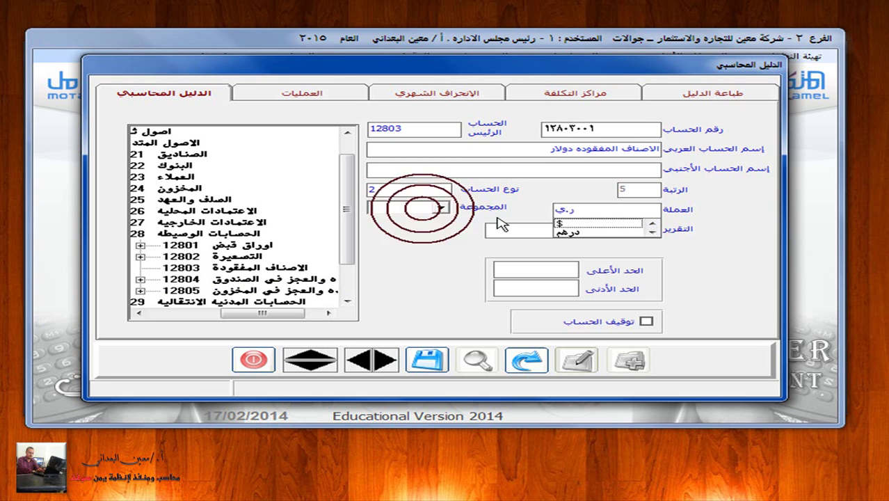
pyautogui.click(585, 224)
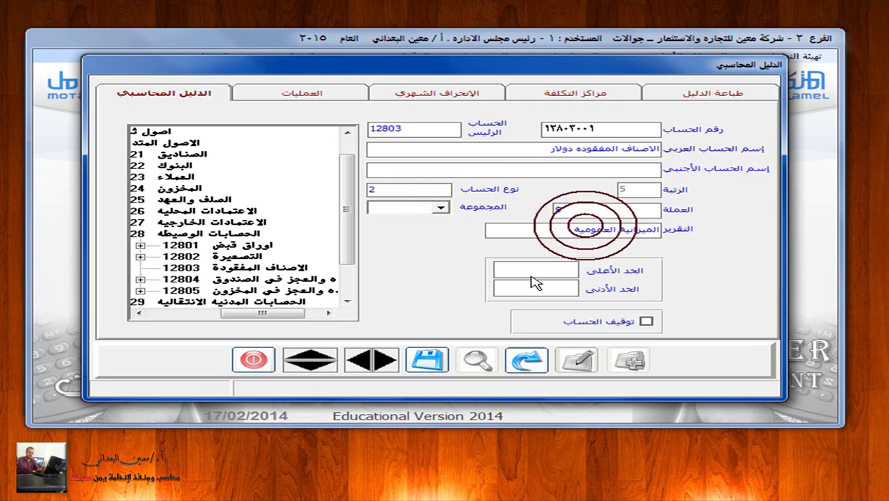
pyautogui.click(427, 359)
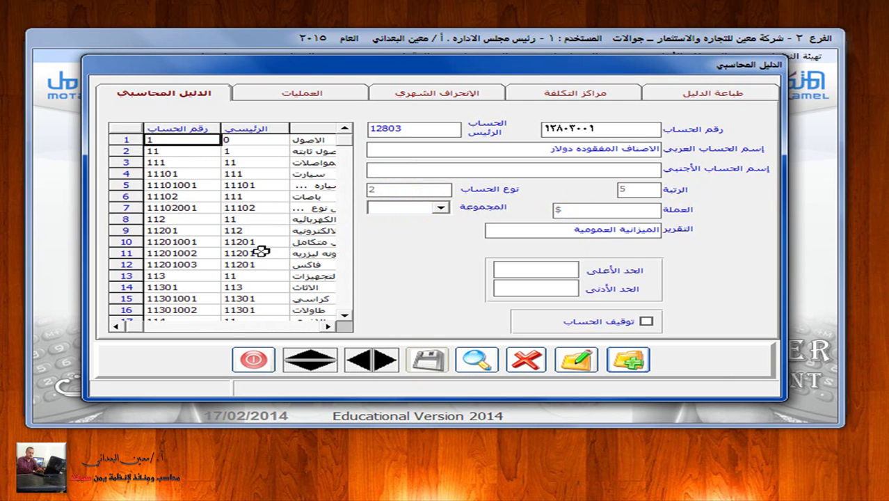
# Assign account 12803 as the intermediate account for الأصناف المفقودة in the system setup and save it
pyautogui.click(251, 359)
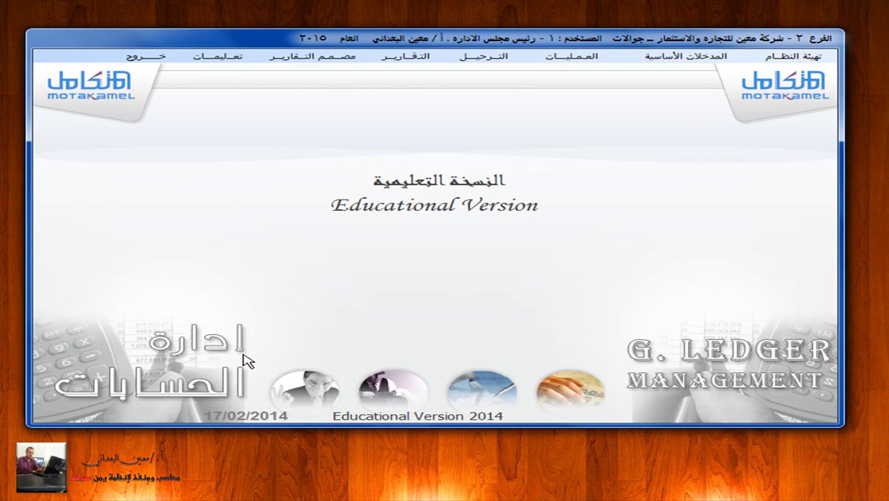
pyautogui.click(792, 60)
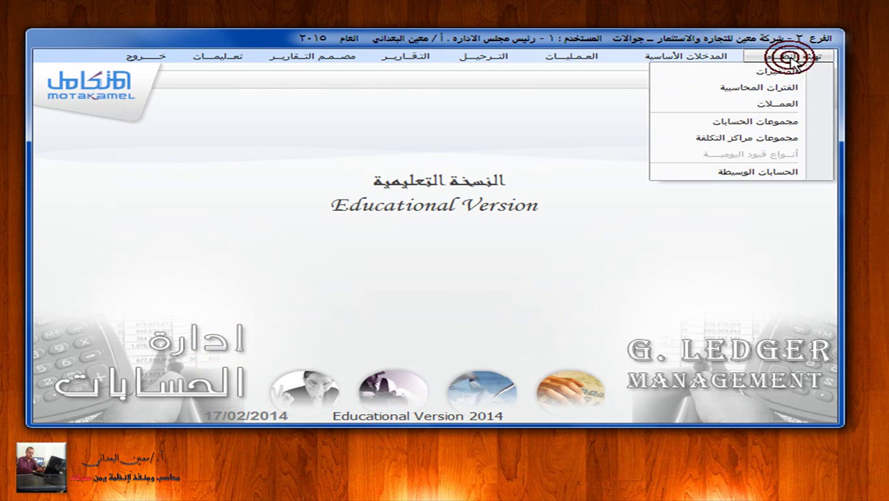
pyautogui.click(722, 174)
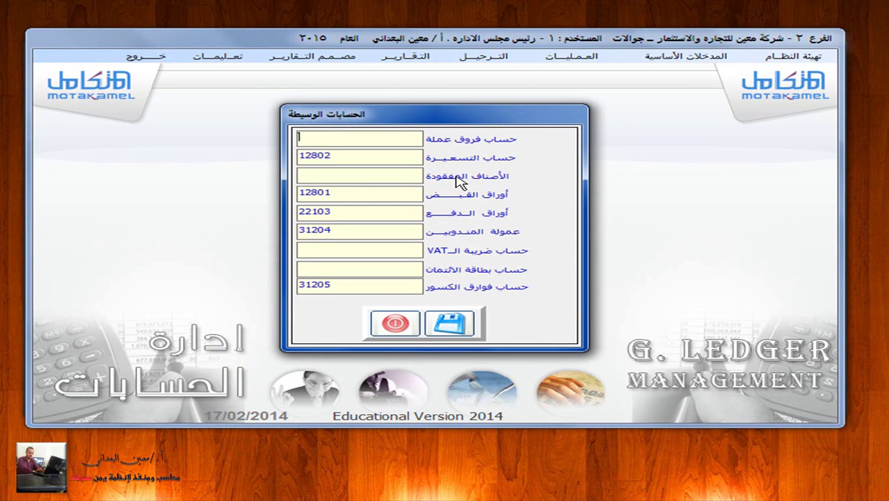
pyautogui.click(386, 175)
pyautogui.doubleClick(386, 174)
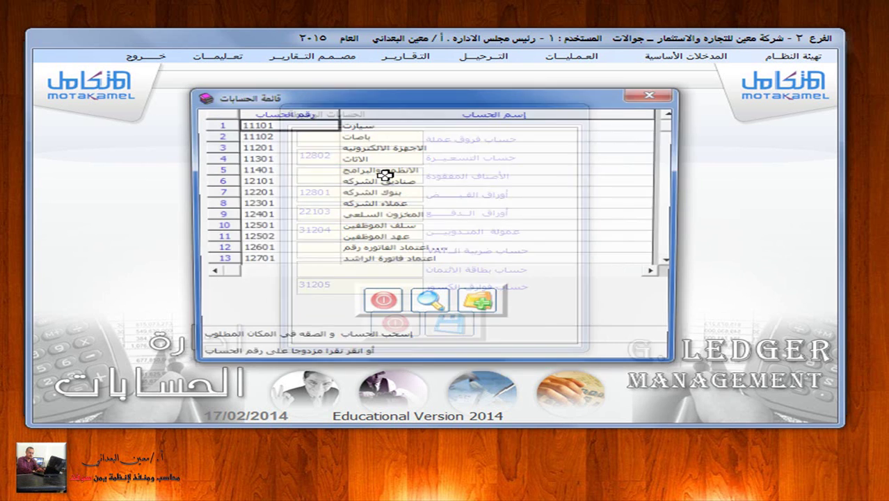
pyautogui.scroll(-1, 386, 175)
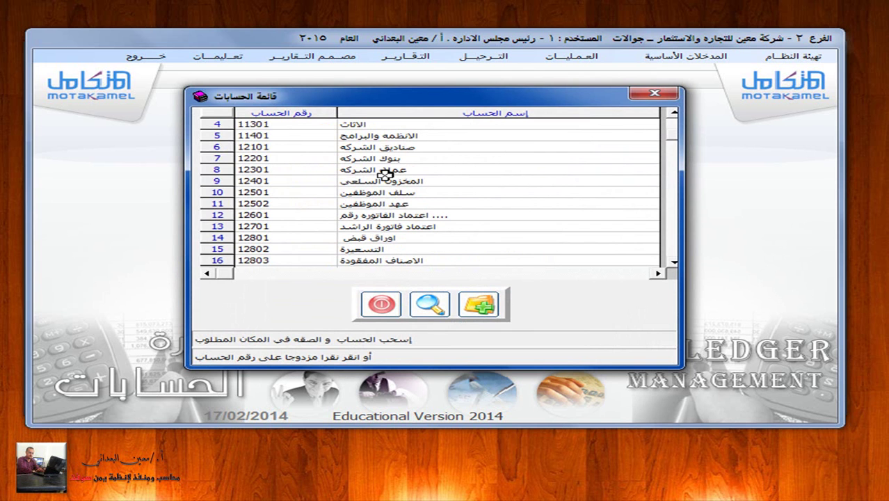
pyautogui.doubleClick(308, 259)
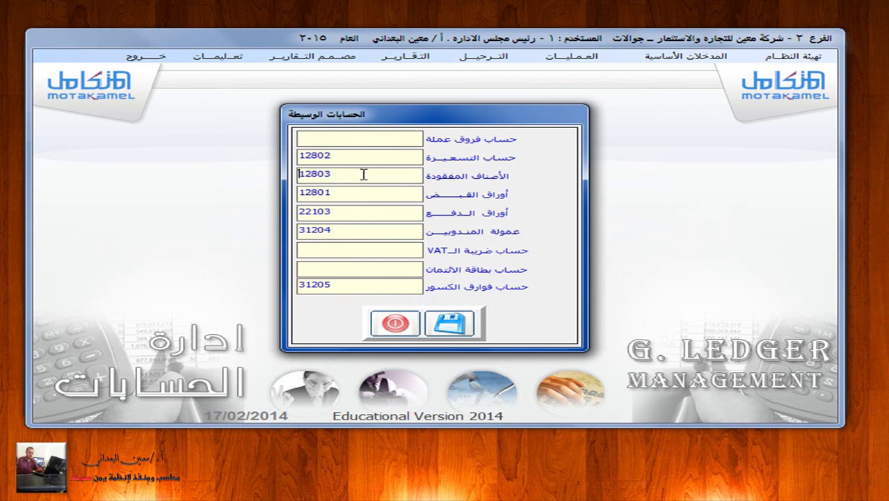
pyautogui.click(446, 324)
pyautogui.click(412, 331)
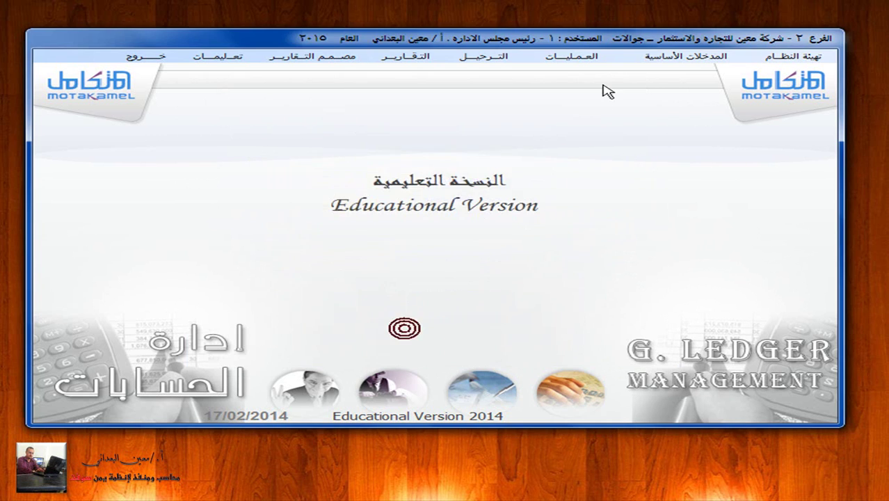
# Look up account 22102 موردون خارجيون in the chart of accounts and examine the شركة الراشد ــ دولار account under it
pyautogui.click(641, 57)
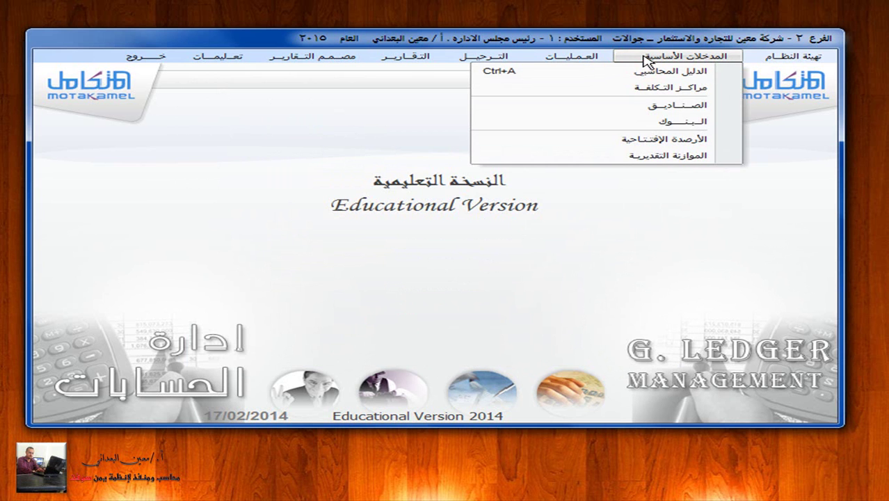
pyautogui.click(641, 71)
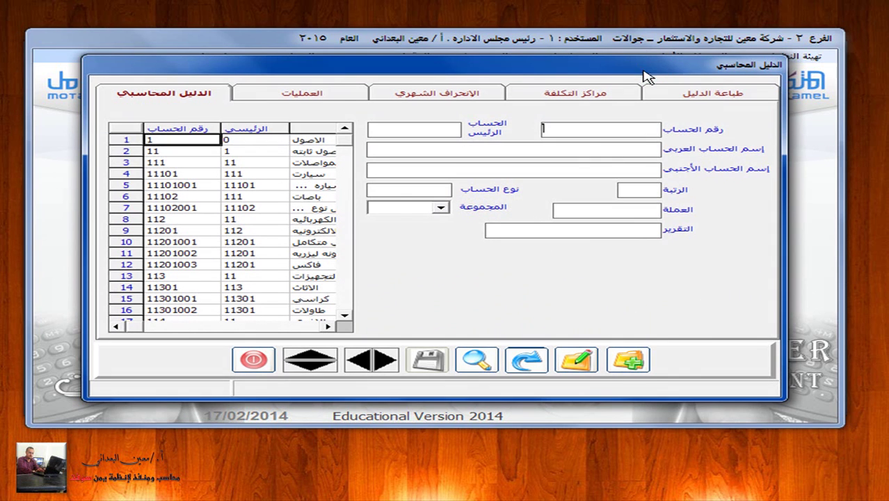
pyautogui.write('٢٢١٠')
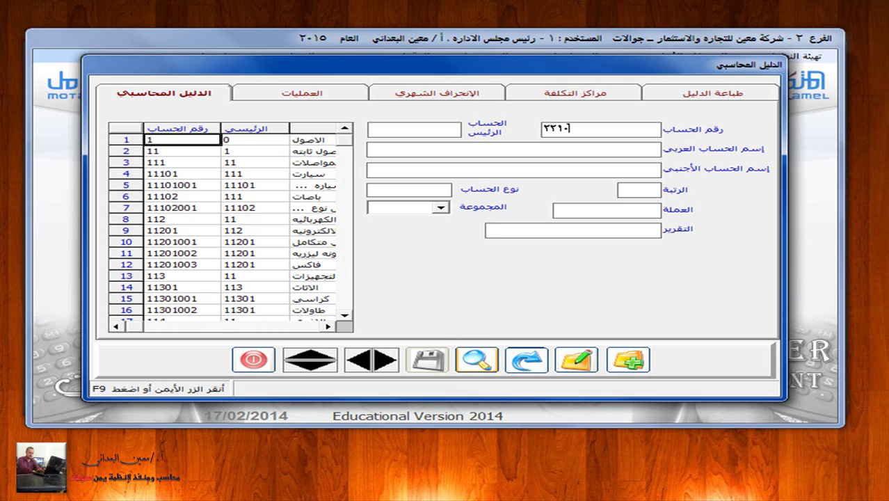
pyautogui.click(477, 359)
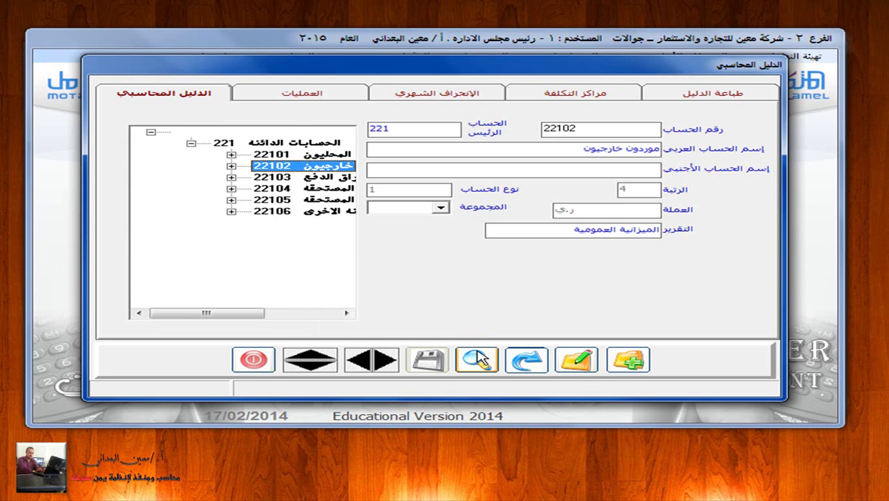
pyautogui.moveTo(179, 317); pyautogui.dragTo(251, 317)
pyautogui.click(274, 200)
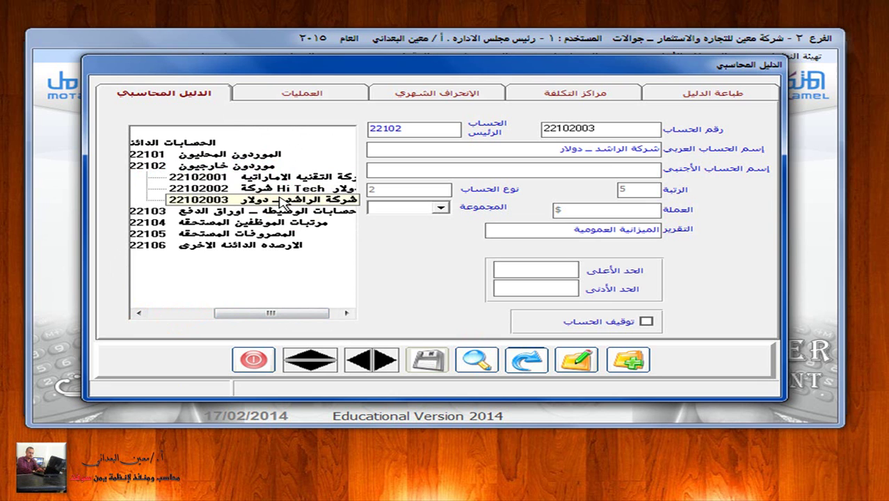
# Look up account 12701 اعتماد فاتورة الراشد and examine its letter-of-credit sub-accounts
pyautogui.click(476, 359)
pyautogui.write('1270')
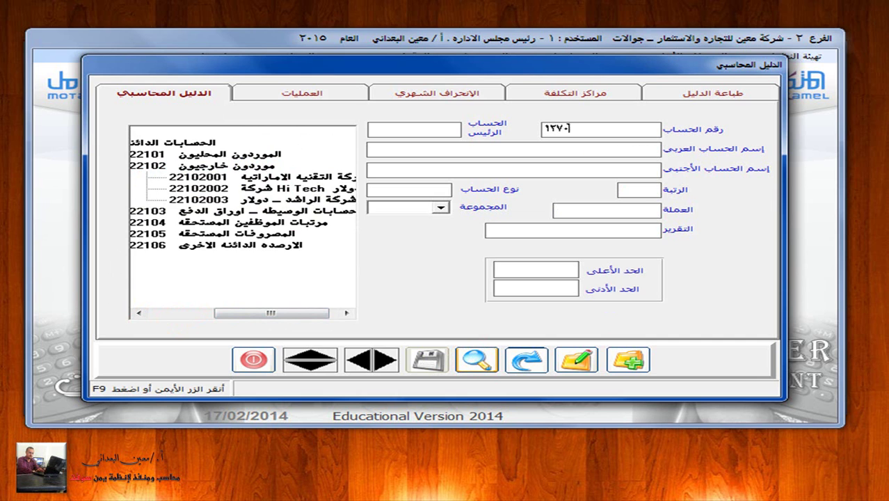
pyautogui.press('Return')
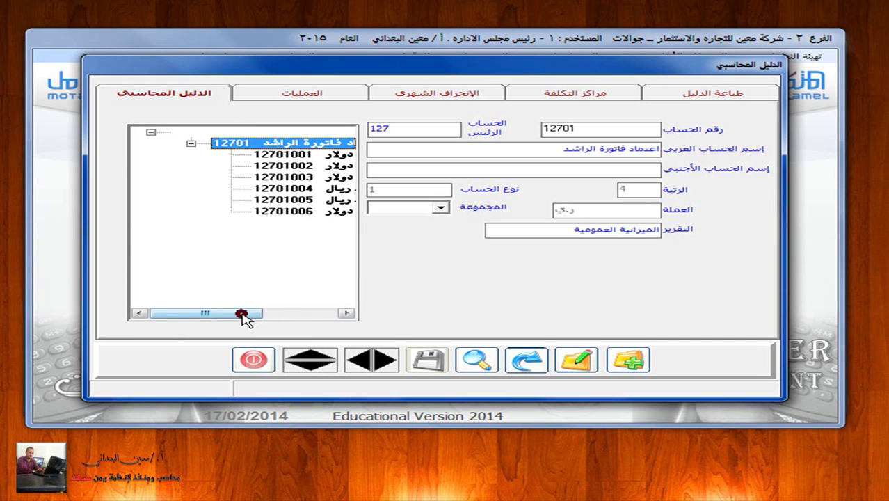
pyautogui.moveTo(242, 313); pyautogui.dragTo(292, 331)
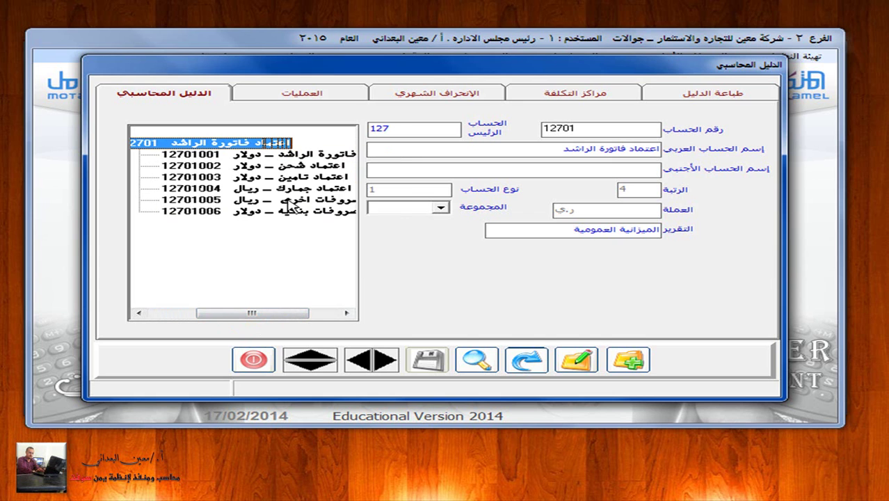
# Look up account 12 الاصول المتداوله, expand 128 الحسابات الوسيطه and examine its sub-accounts
pyautogui.click(477, 358)
pyautogui.write('12')
pyautogui.press('Return')
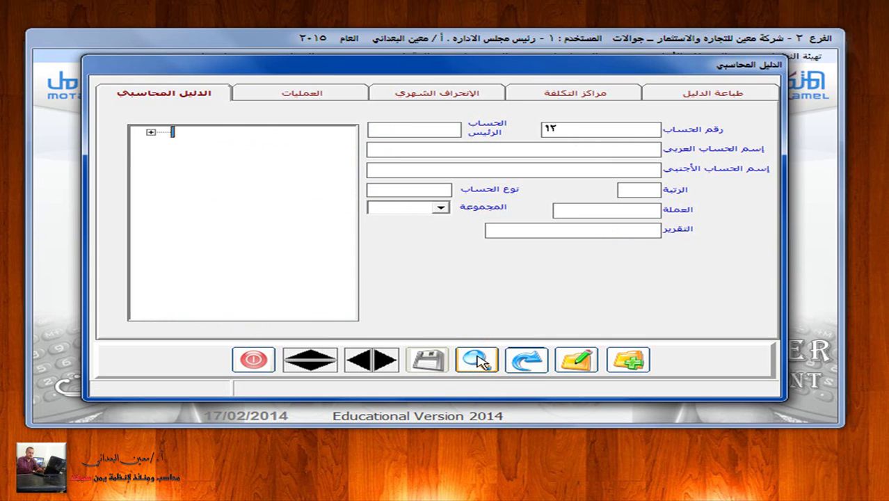
pyautogui.press('Right')
pyautogui.press('Down')
pyautogui.press('Down')
pyautogui.press('Down')
pyautogui.press('Down')
pyautogui.press('Down')
pyautogui.press('Down')
pyautogui.press('Down')
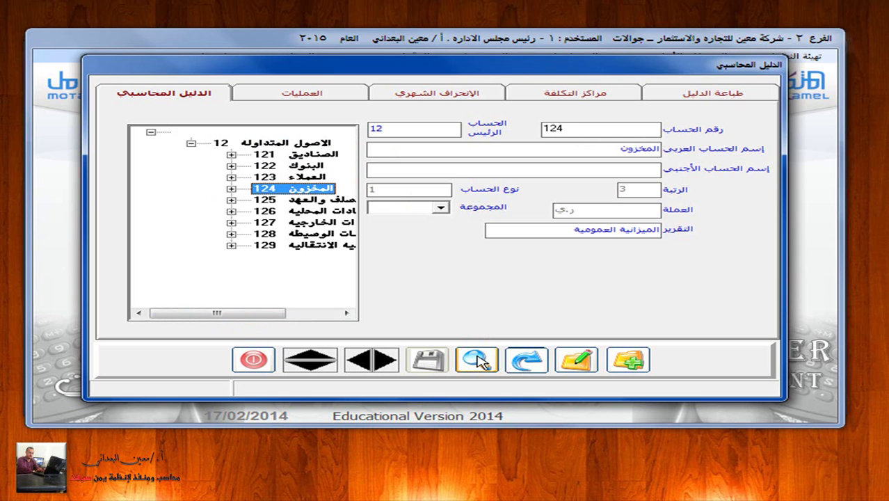
pyautogui.press('Down')
pyautogui.press('Right')
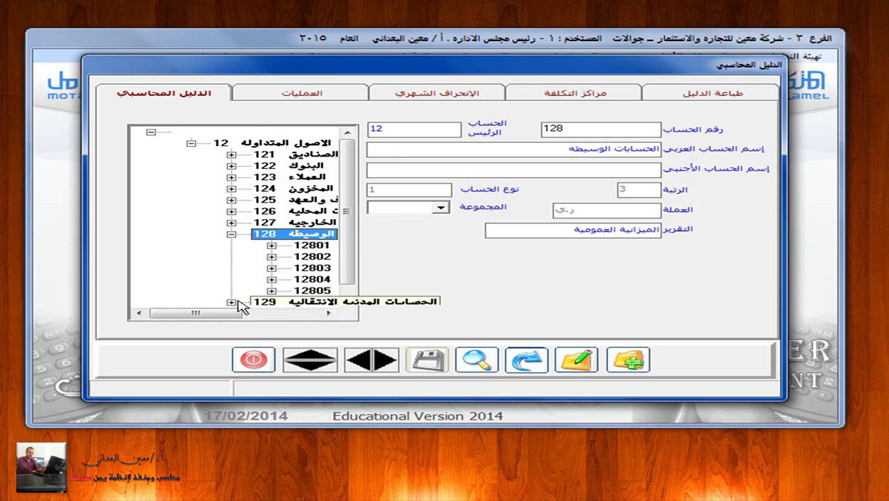
pyautogui.moveTo(198, 313); pyautogui.dragTo(252, 315)
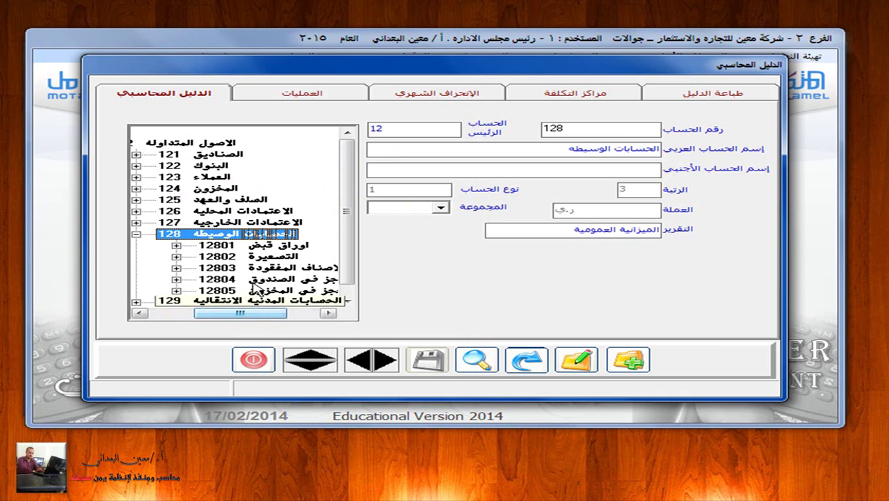
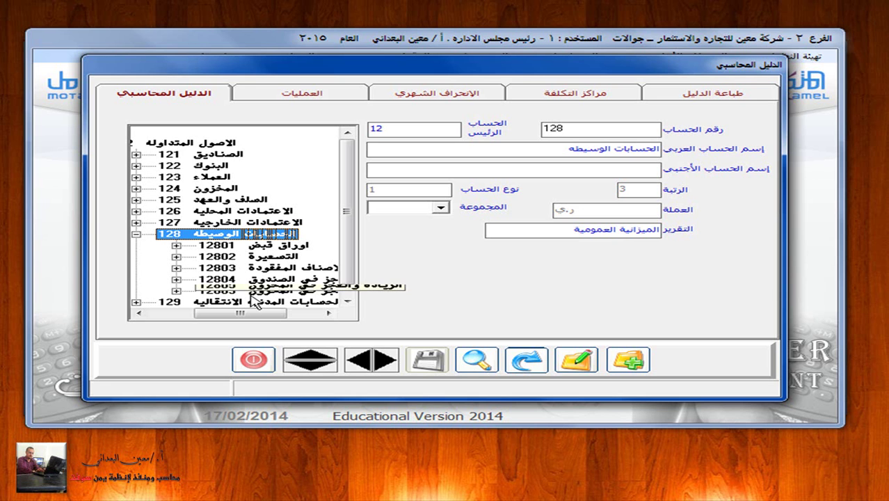
# Leave General Ledger, switch to Purchase and open the purchase invoices (فواتير المشتروات)
pyautogui.click(250, 359)
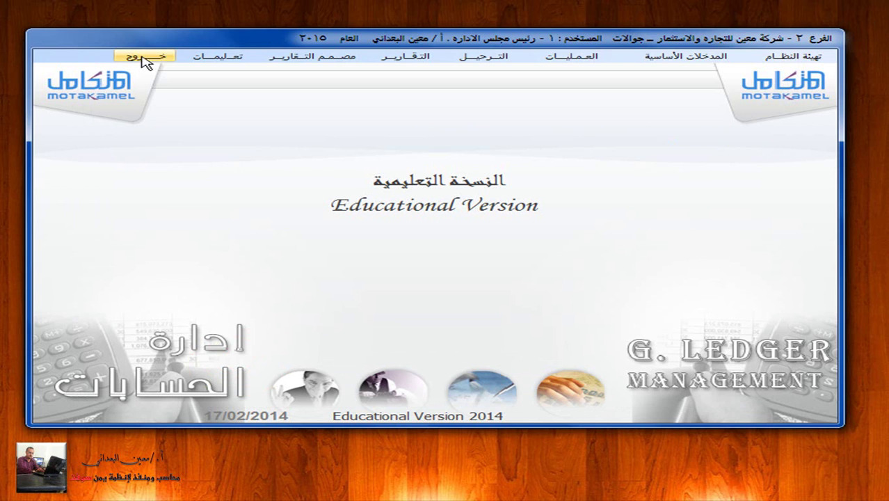
pyautogui.click(140, 56)
pyautogui.click(797, 237)
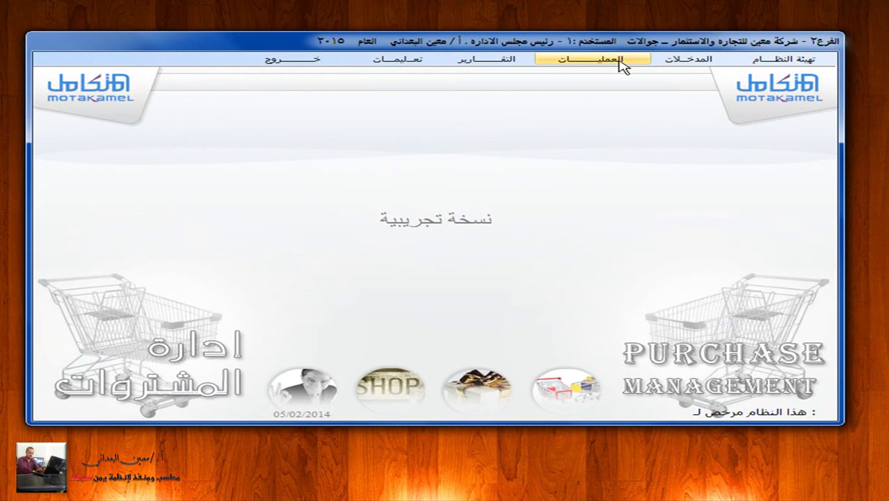
pyautogui.click(621, 63)
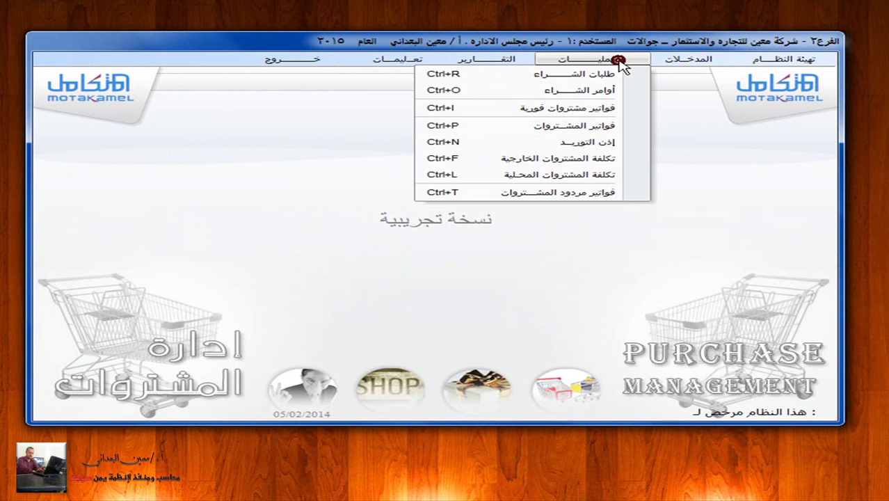
pyautogui.click(605, 127)
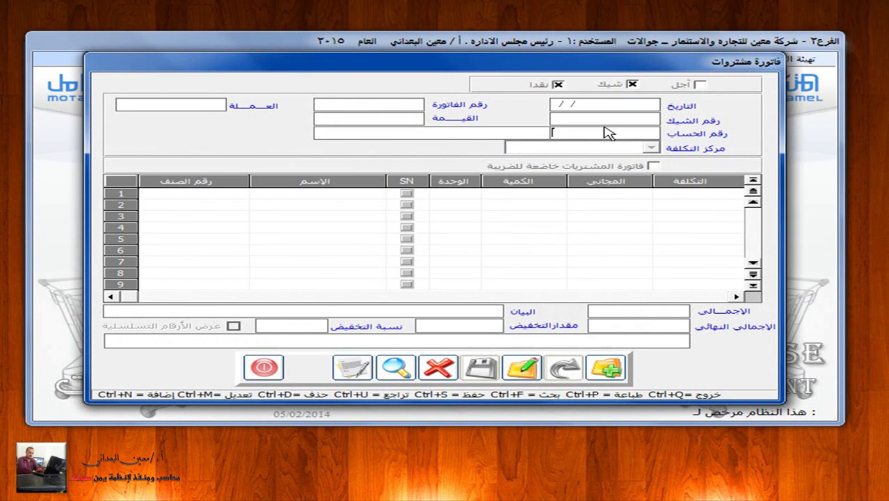
pyautogui.press('super+Tab')
pyautogui.press('super+Tab')
pyautogui.press('super+Tab')
pyautogui.press('super+Tab')
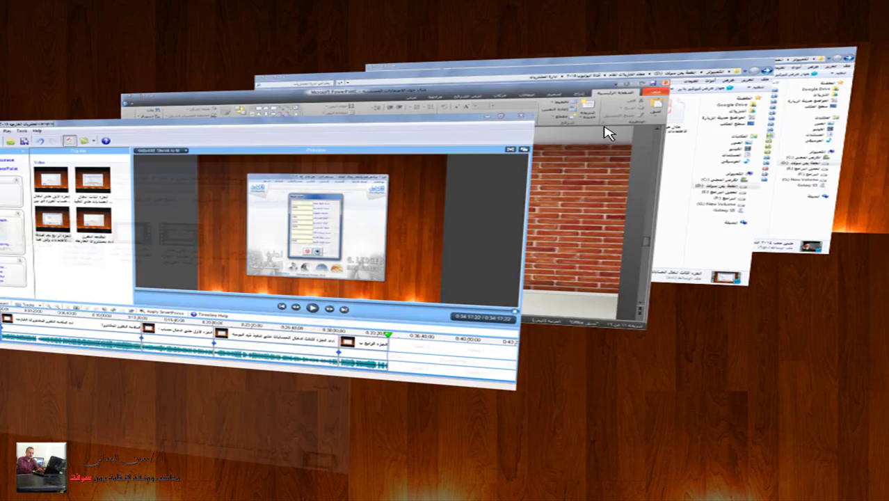
pyautogui.press('super+Tab')
pyautogui.press('super+Tab')
pyautogui.press('super+Tab')
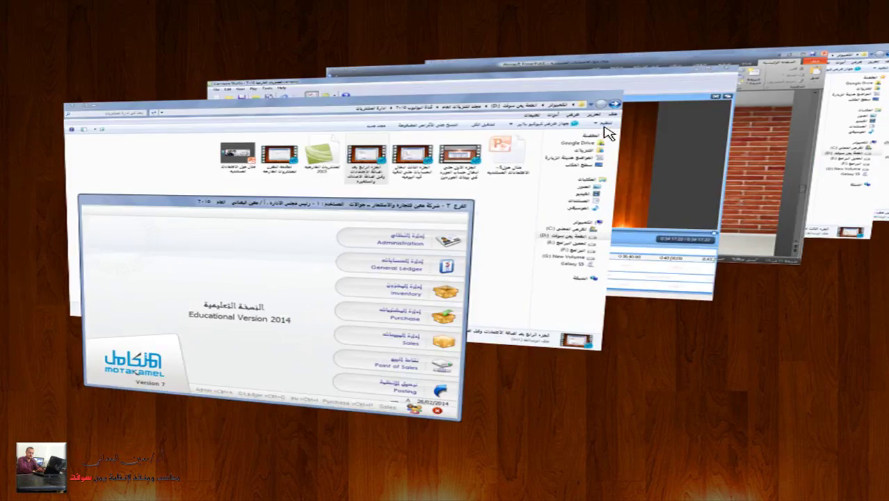
pyautogui.press('super+Tab')
pyautogui.press('super+Tab')
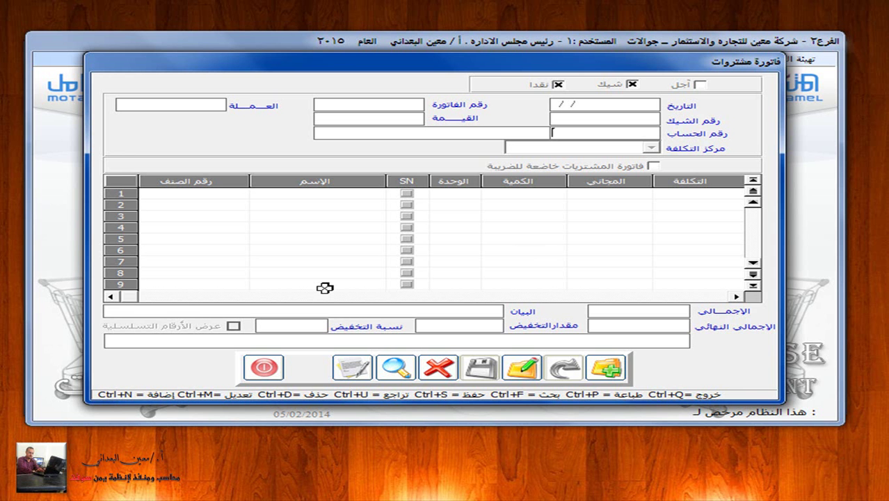
pyautogui.press('super+Tab')
pyautogui.press('super+Tab')
pyautogui.press('super+Tab')
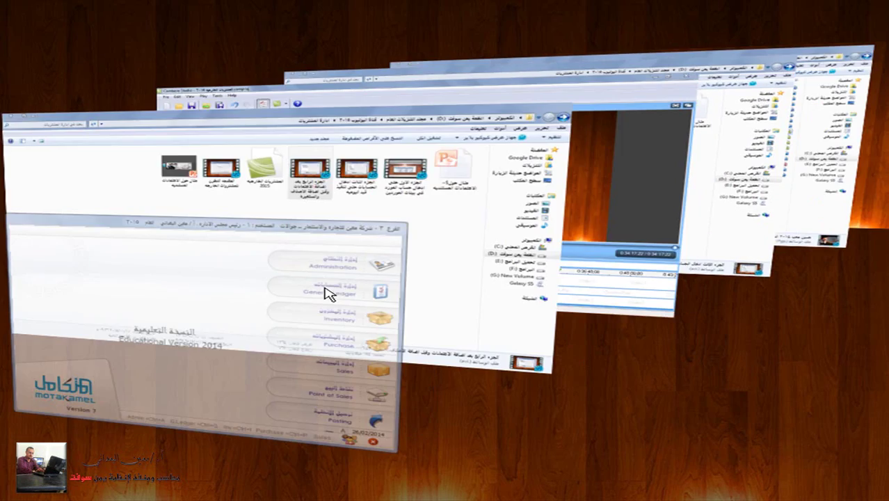
pyautogui.press('super+Tab')
pyautogui.press('super+Tab')
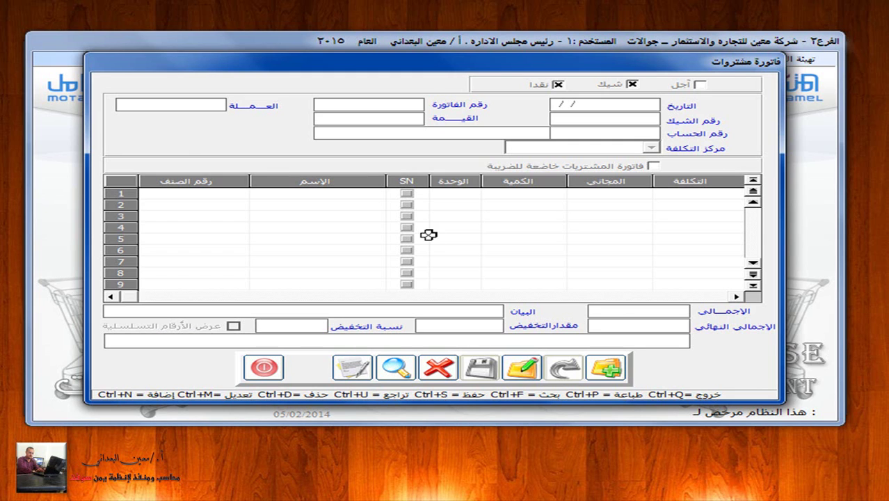
# Start a new credit (آجل) purchase invoice and pick شركة الراشد ــ دولار from the supplier list
pyautogui.click(621, 364)
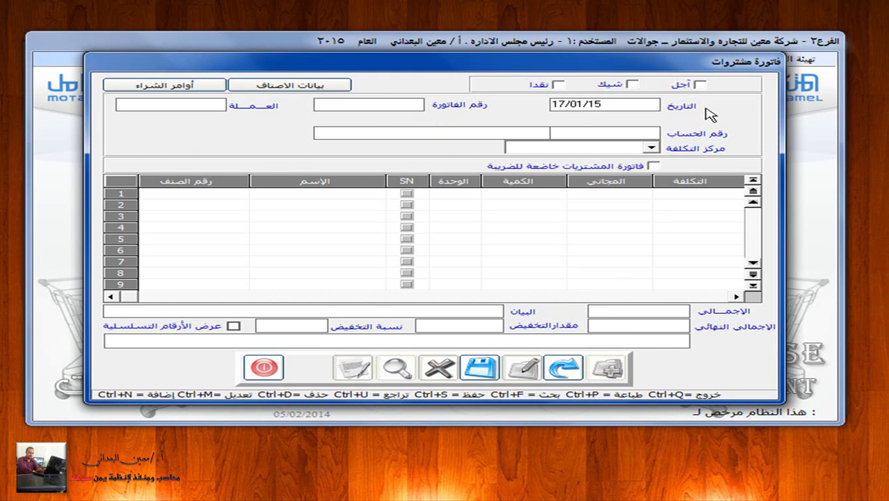
pyautogui.click(690, 87)
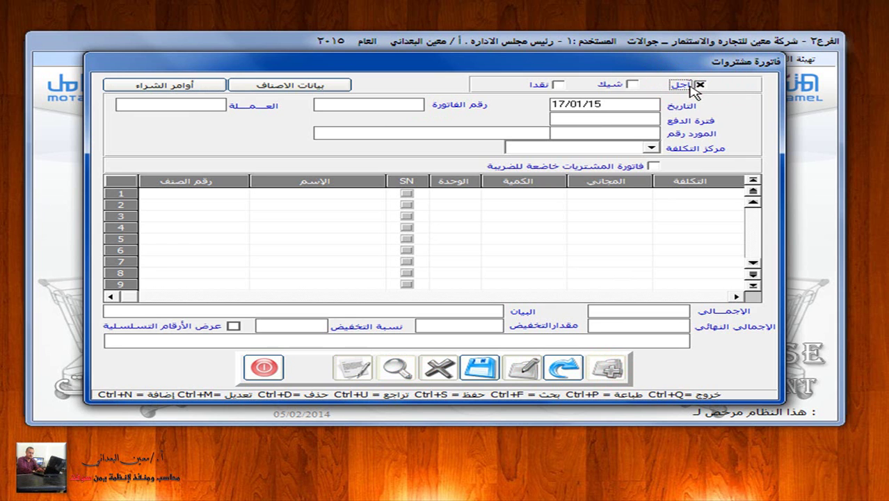
pyautogui.click(633, 131)
pyautogui.press('Return')
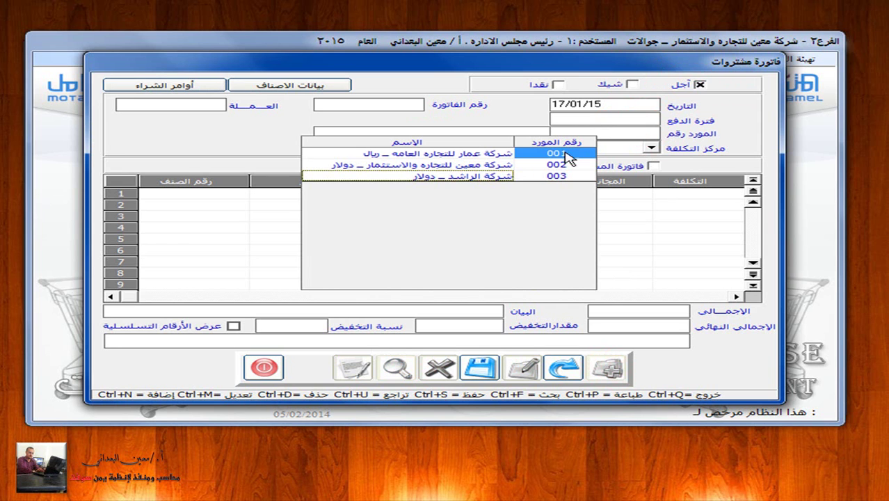
pyautogui.doubleClick(502, 176)
# Clear the supplier number and supplier name from the invoice
pyautogui.doubleClick(595, 138)
pyautogui.press('BackSpace')
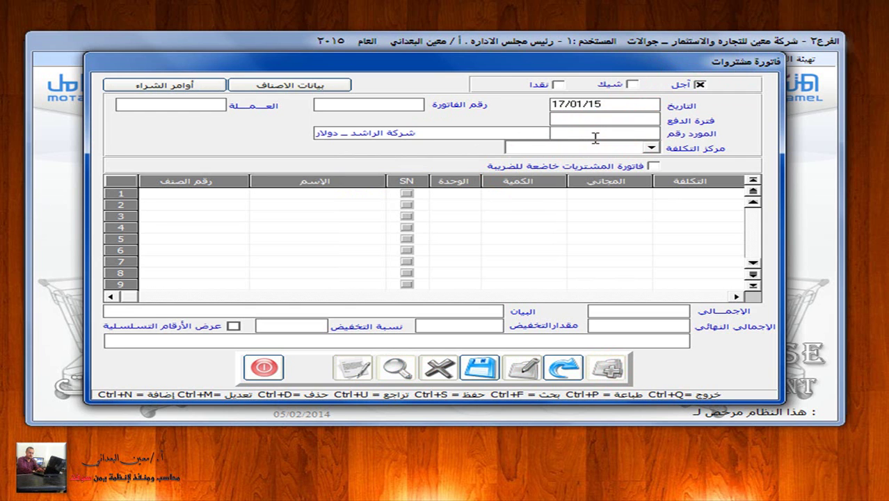
pyautogui.press('Delete')
pyautogui.press('Delete')
pyautogui.press('Delete')
pyautogui.press('Delete')
pyautogui.press('Delete')
pyautogui.press('Delete')
pyautogui.press('Delete')
pyautogui.press('Delete')
pyautogui.press('Delete')
pyautogui.press('Delete')
pyautogui.press('Delete')
pyautogui.press('Delete')
pyautogui.press('Delete')
pyautogui.press('Delete')
pyautogui.press('Delete')
pyautogui.press('Delete')
pyautogui.press('Delete')
pyautogui.press('Delete')
pyautogui.click(520, 135)
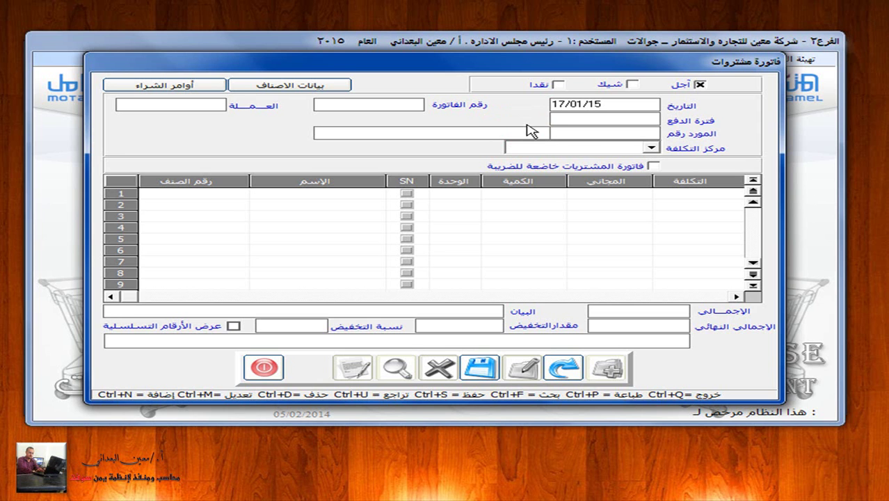
# Search for the invoice supplier by name with راشد* and select شركة الراشد ــ دولار
pyautogui.click(526, 130)
pyautogui.write('راشد*')
pyautogui.press('Return')
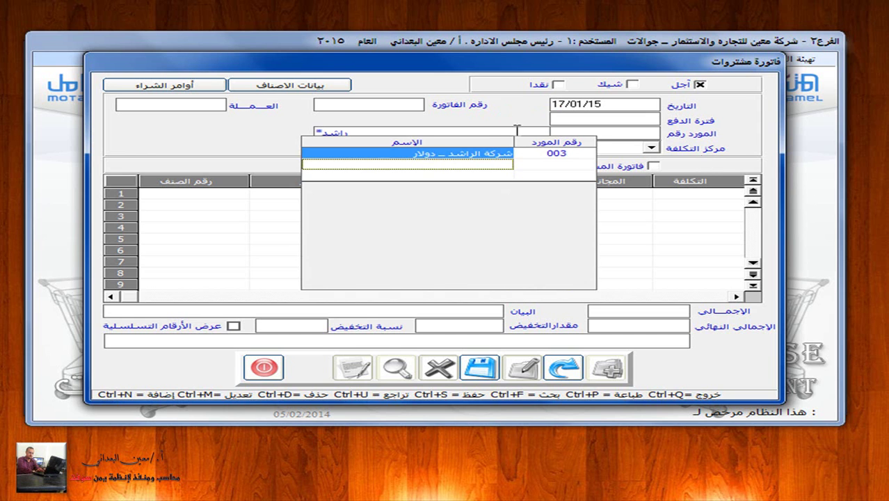
pyautogui.doubleClick(427, 156)
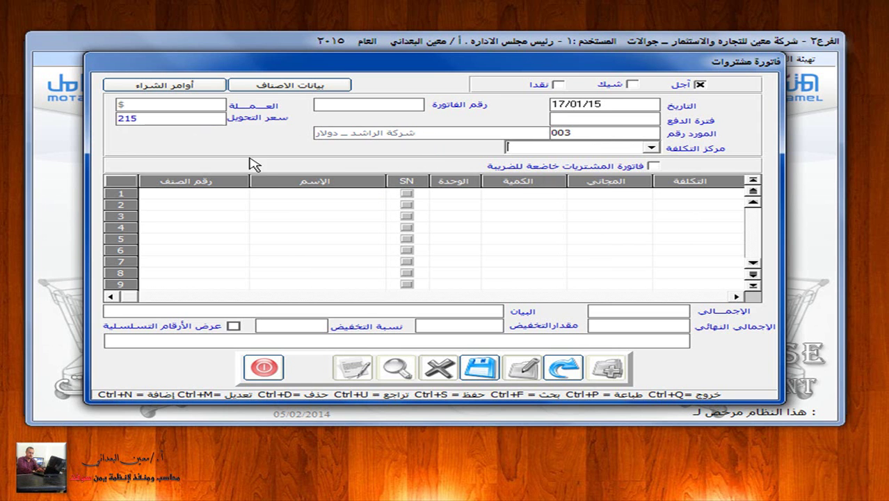
# Pick item 001-001, تلفون سامسونج اس 5, from the item list for the first invoice line
pyautogui.click(218, 193)
pyautogui.doubleClick(220, 194)
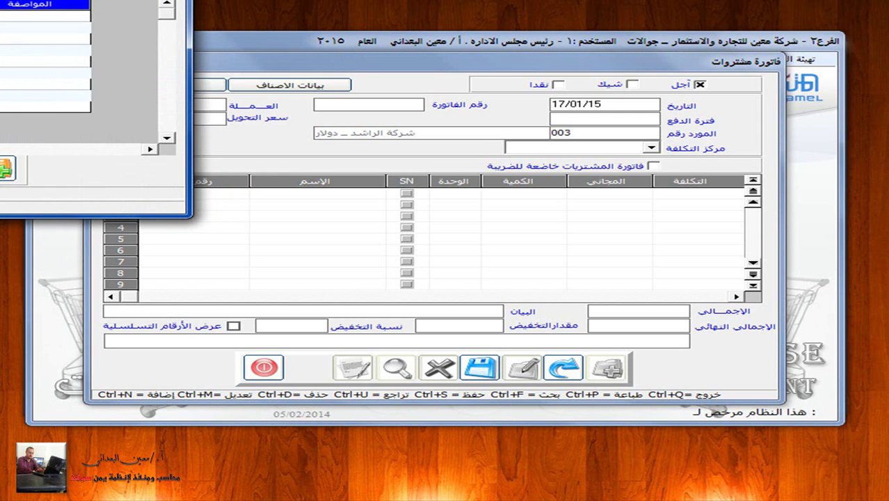
pyautogui.press('Return')
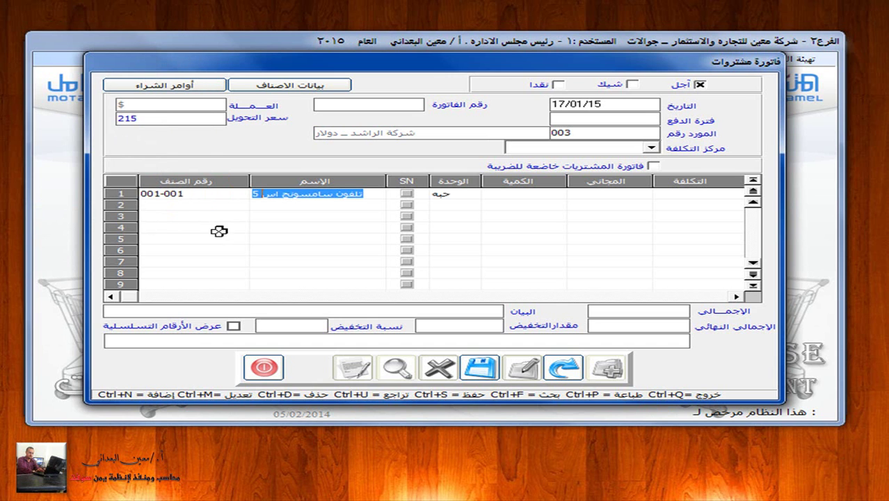
# Clear the first line's item number and enter 001-001 directly
pyautogui.click(219, 194)
pyautogui.press('BackSpace')
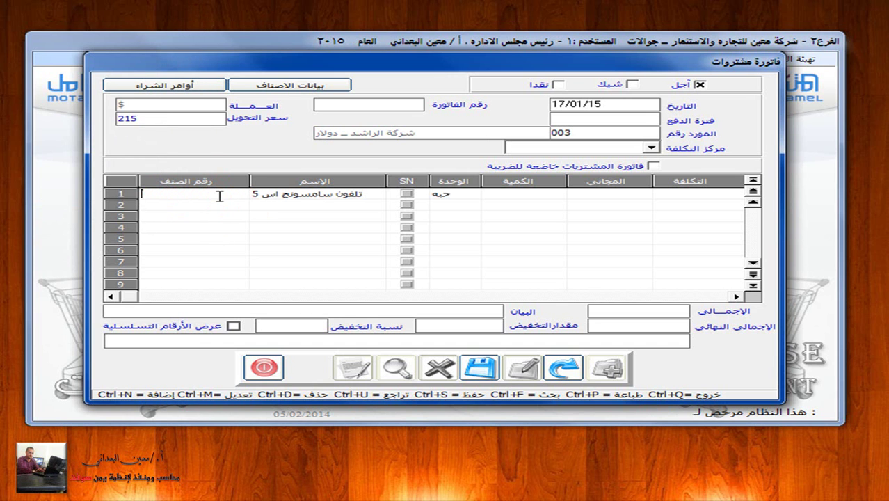
pyautogui.press('Return')
pyautogui.press('BackSpace')
pyautogui.write('001-001')
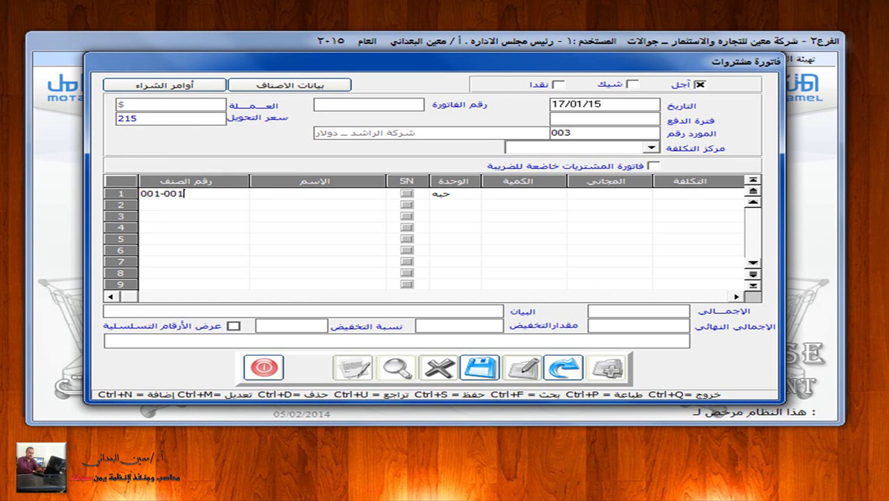
pyautogui.press('Return')
# Delete the item number from the first invoice line
pyautogui.click(218, 197)
pyautogui.press('BackSpace')
pyautogui.press('BackSpace')
pyautogui.press('BackSpace')
pyautogui.press('BackSpace')
pyautogui.press('BackSpace')
pyautogui.press('BackSpace')
pyautogui.press('BackSpace')
pyautogui.press('BackSpace')
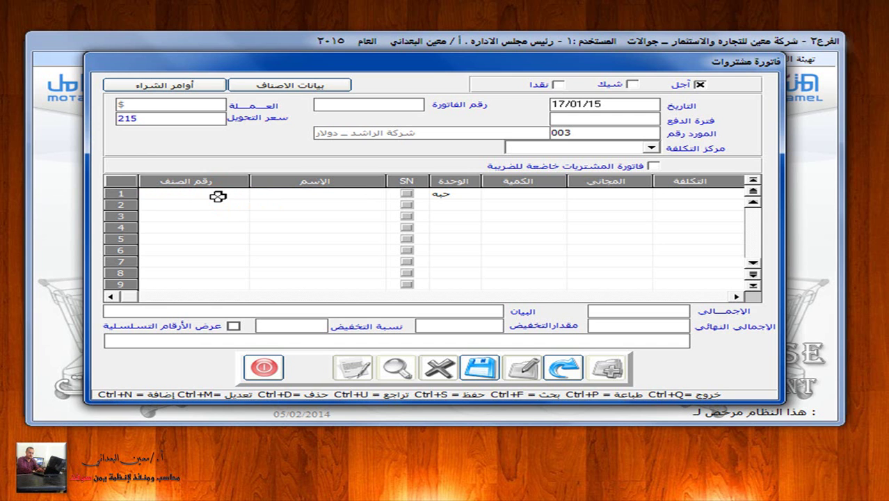
# Search for the first line's item by name with سامسونج* and choose item 001-001, تلفون سامسونج اس 5
pyautogui.click(256, 195)
pyautogui.write('سامسونج*')
pyautogui.press('Return')
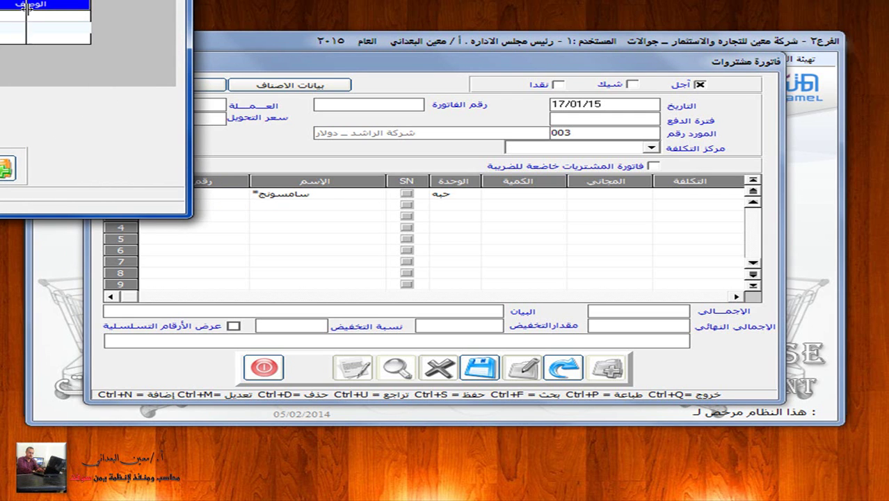
pyautogui.moveTo(28, 9); pyautogui.dragTo(33, 9)
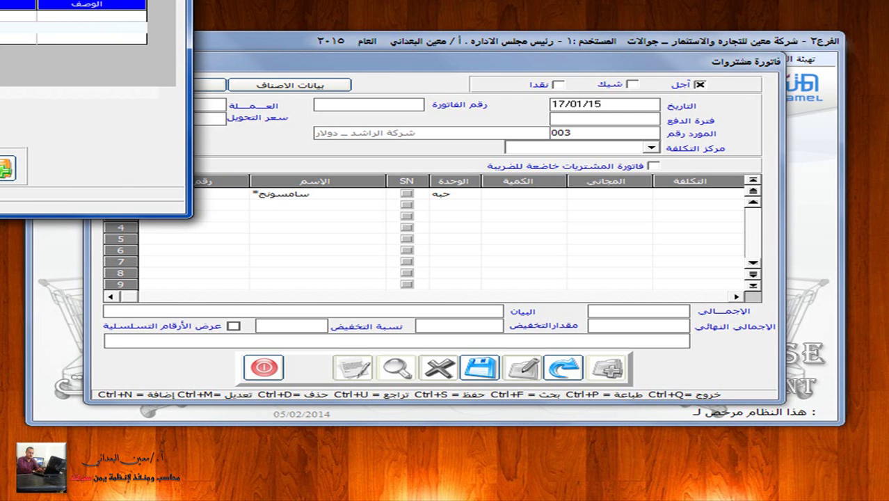
pyautogui.press('Return')
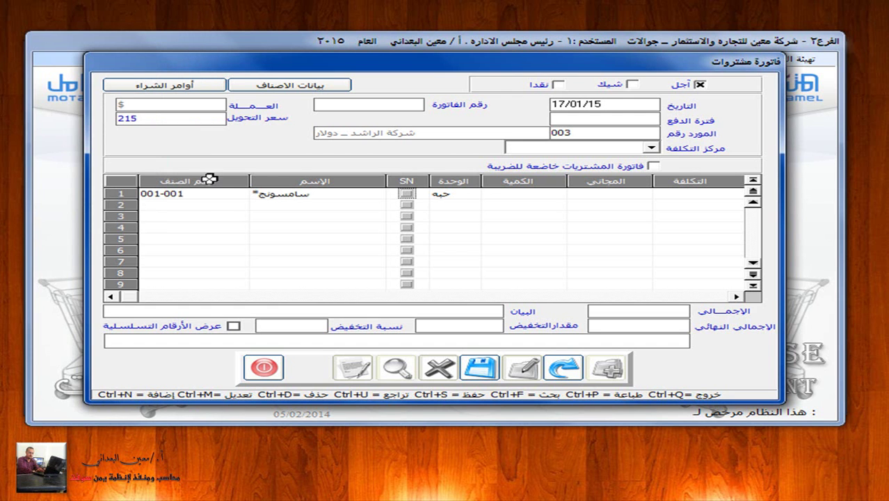
pyautogui.click(214, 195)
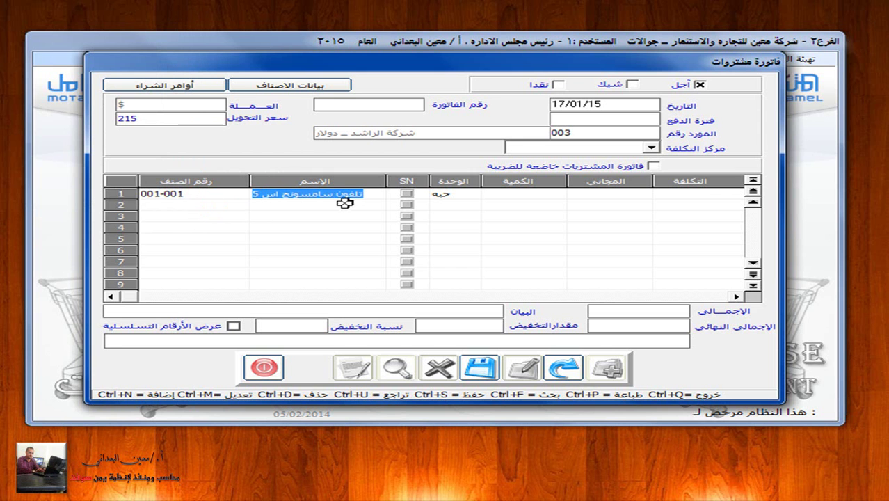
pyautogui.press('Return')
pyautogui.press('Return')
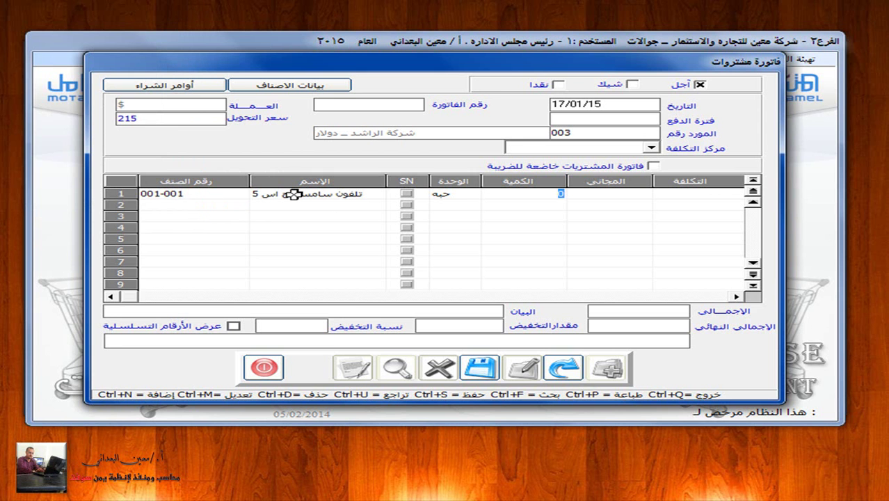
# Consult the purchase table in PowerPoint, return to the invoice and give the first line a quantity of 300 and a cost of 350
pyautogui.press('super+Tab')
pyautogui.press('super+Tab')
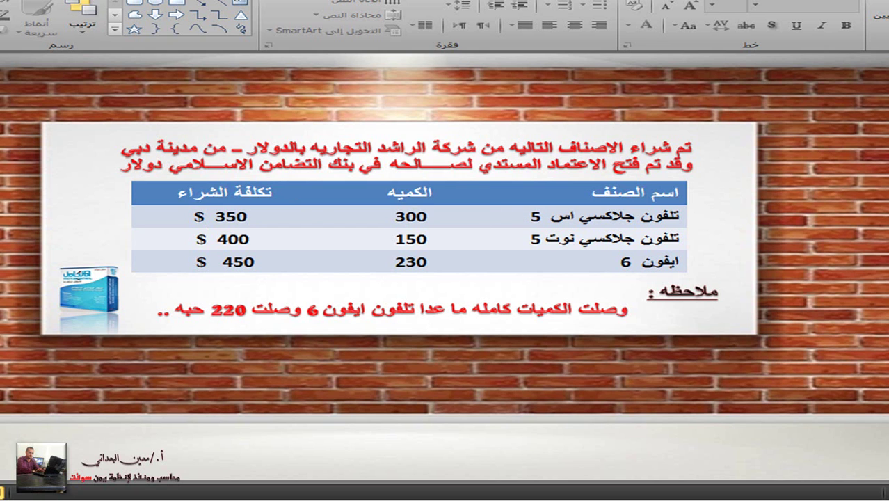
pyautogui.hotkey('alt', 'Tab')
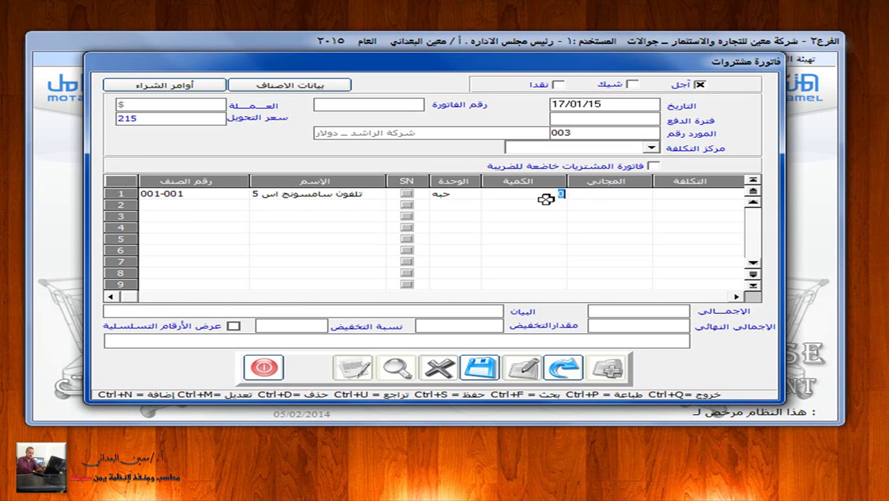
pyautogui.write('300')
pyautogui.press('Return')
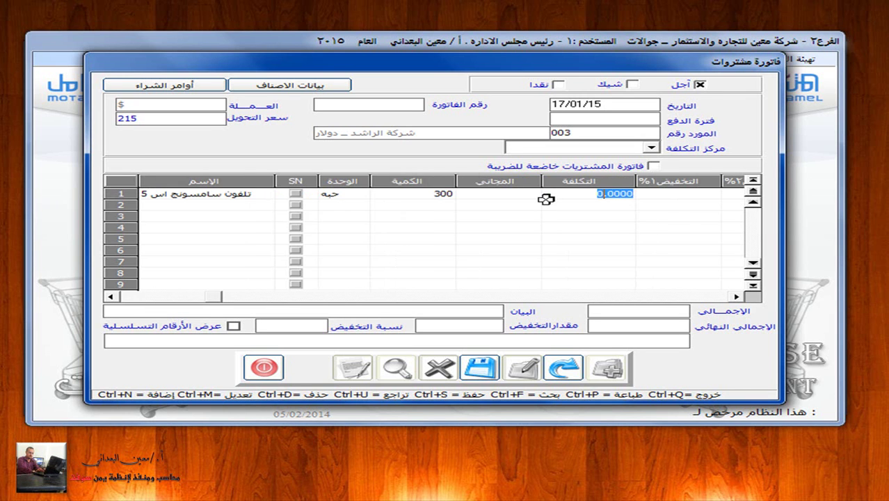
pyautogui.write('350')
pyautogui.press('Return')
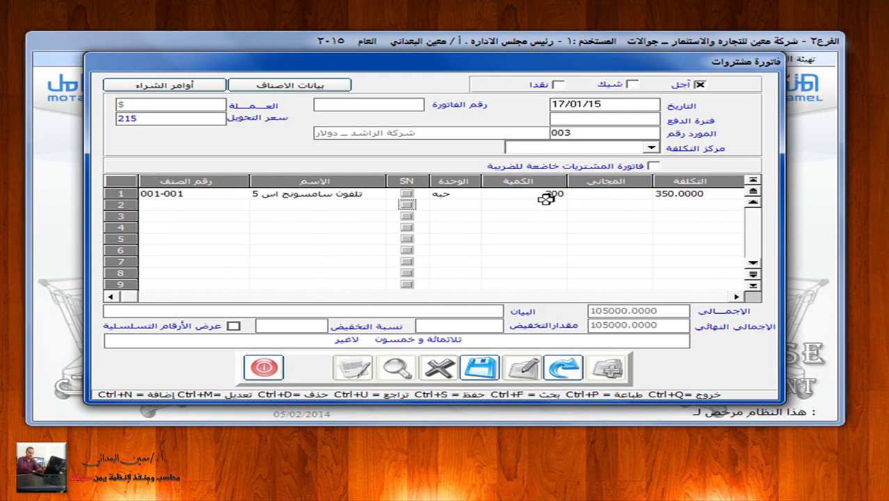
# Add item 001-002, تلفون سامسونج نوت 5, to the second invoice line from the item list
pyautogui.press('Return')
pyautogui.press('Return')
pyautogui.doubleClick(218, 201)
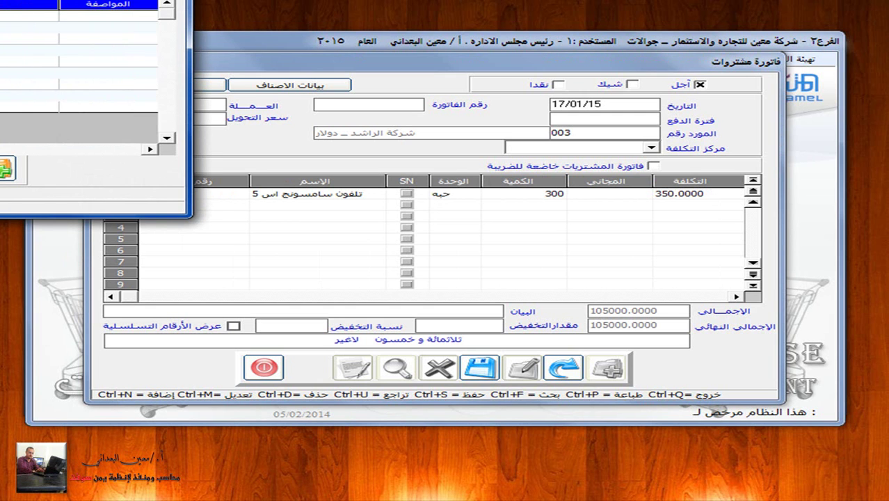
pyautogui.press('Return')
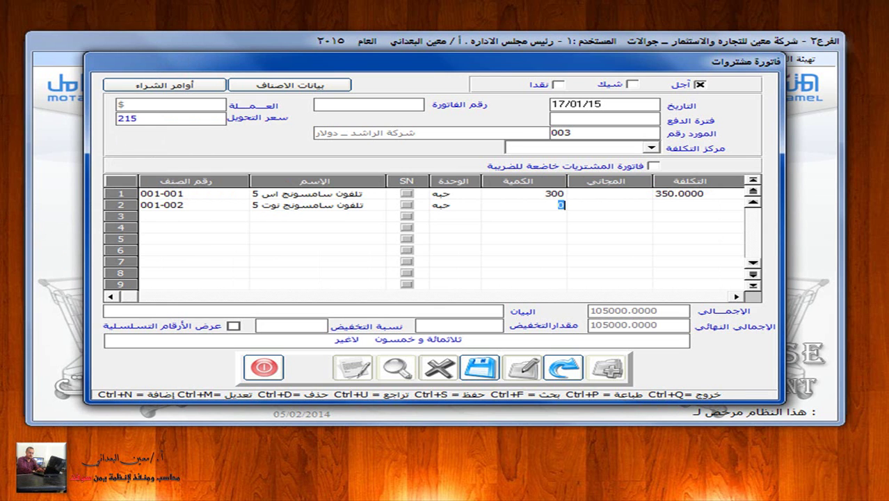
# Check the purchase table in PowerPoint again and give the invoice's second line a quantity of 150 and a cost of 400
pyautogui.press('super+Tab')
pyautogui.press('super+Tab')
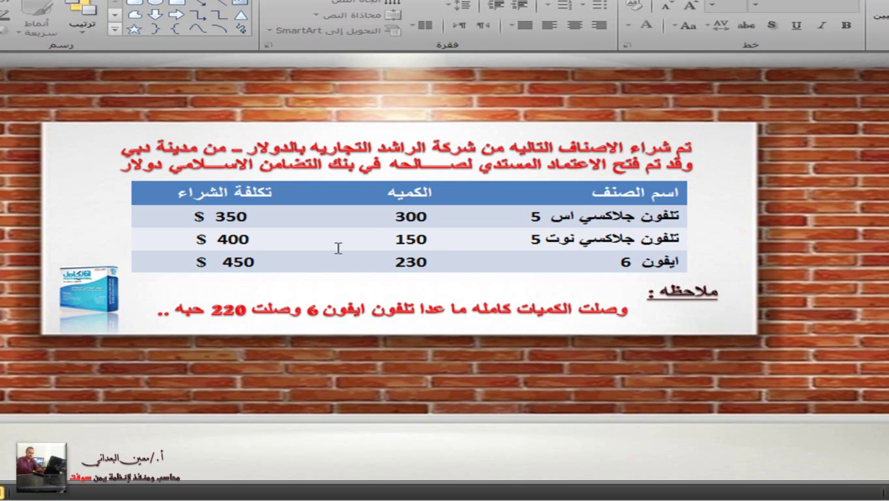
pyautogui.hotkey('alt', 'Tab')
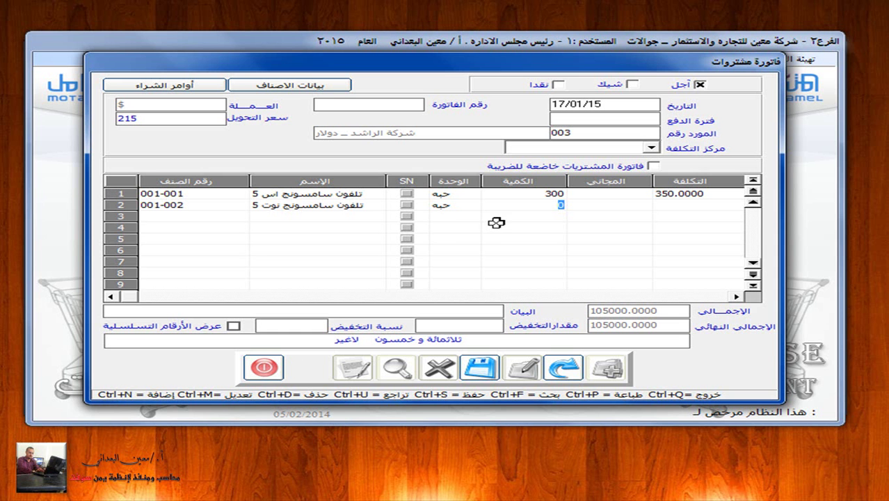
pyautogui.press('Return')
pyautogui.write('400')
pyautogui.press('Return')
pyautogui.press('Return')
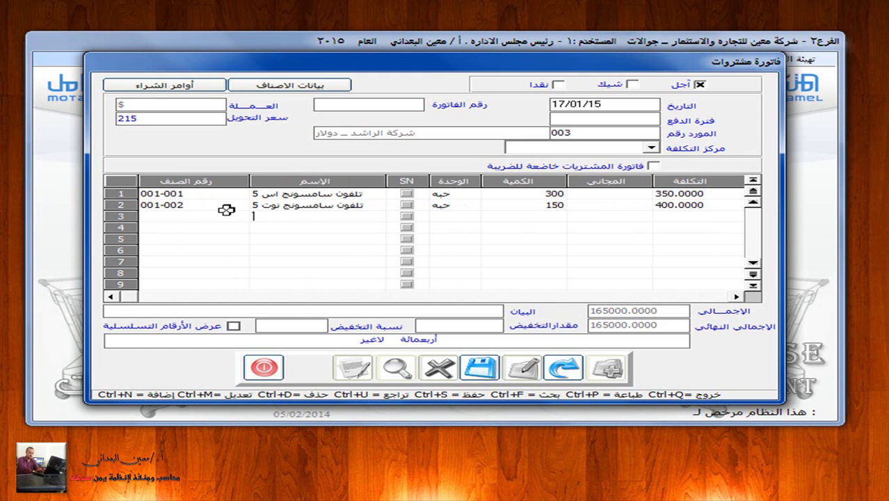
# Search by name with ايفون* in the third line and choose item 002-001, تلفون ايفون 6
pyautogui.click(252, 219)
pyautogui.write('*ايفون')
pyautogui.press('Return')
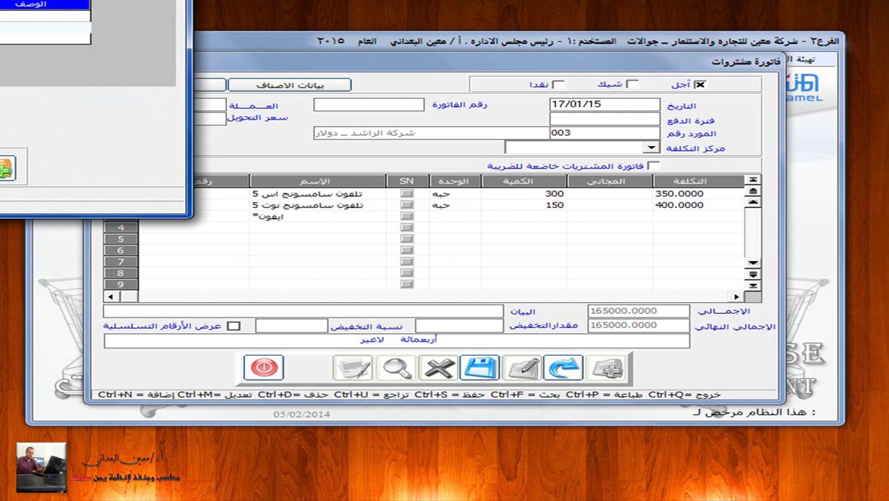
pyautogui.press('Return')
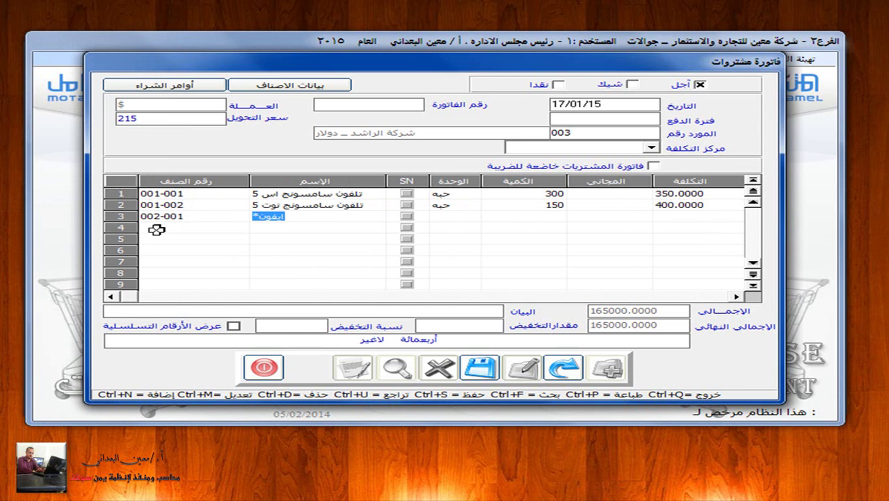
pyautogui.press('Return')
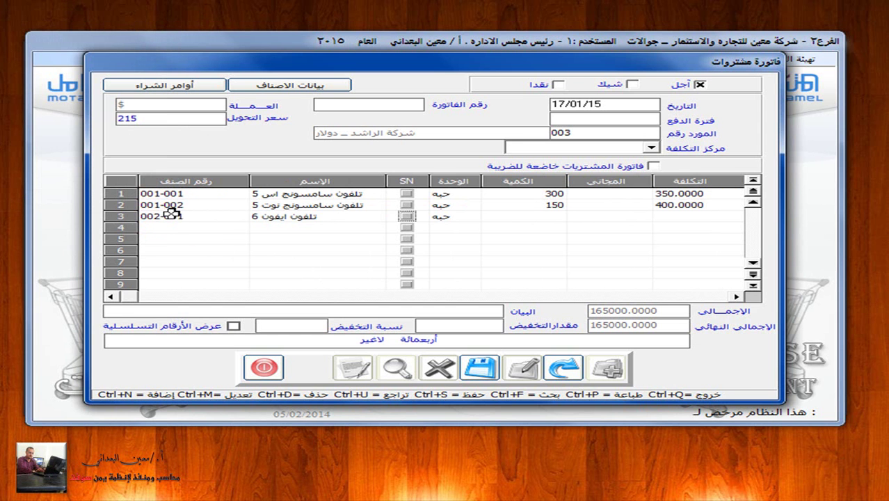
# Look up the iPhone 6 quantity in the PowerPoint table and set the invoice's third line quantity to 230
pyautogui.press('super+Tab')
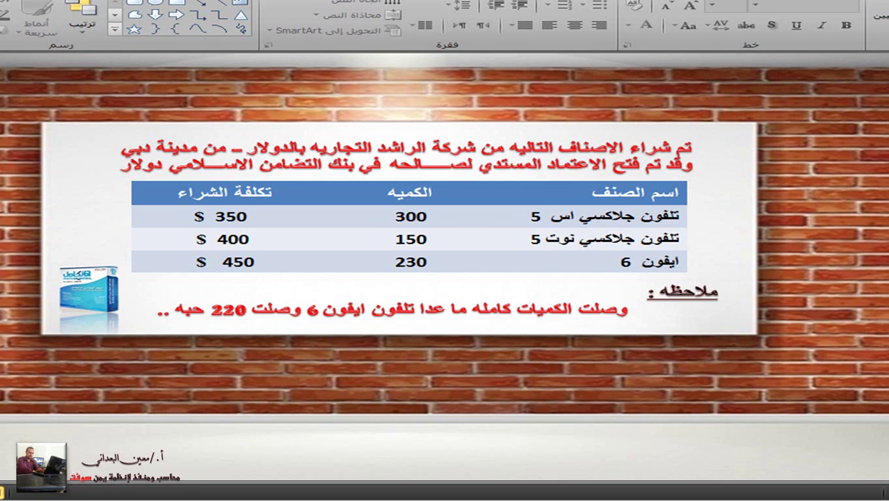
pyautogui.hotkey('alt', 'Tab')
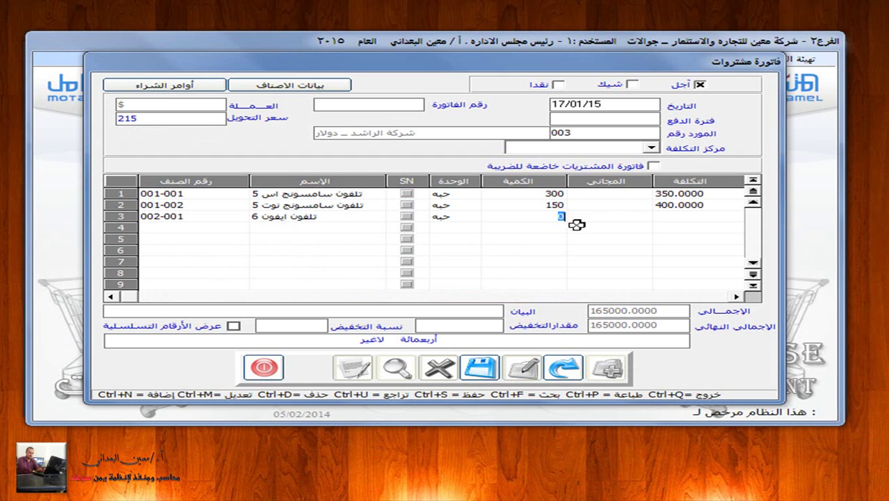
pyautogui.write('2')
pyautogui.click(533, 218)
pyautogui.write('30')
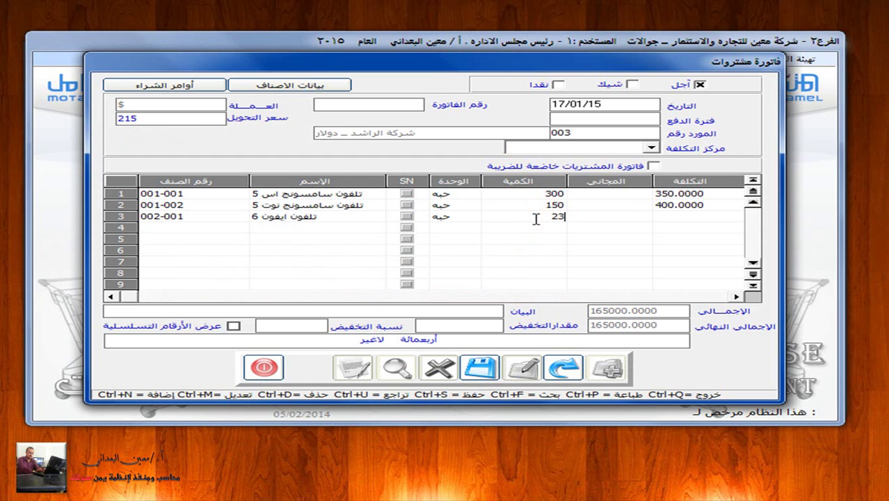
pyautogui.press('Return')
pyautogui.press('Return')
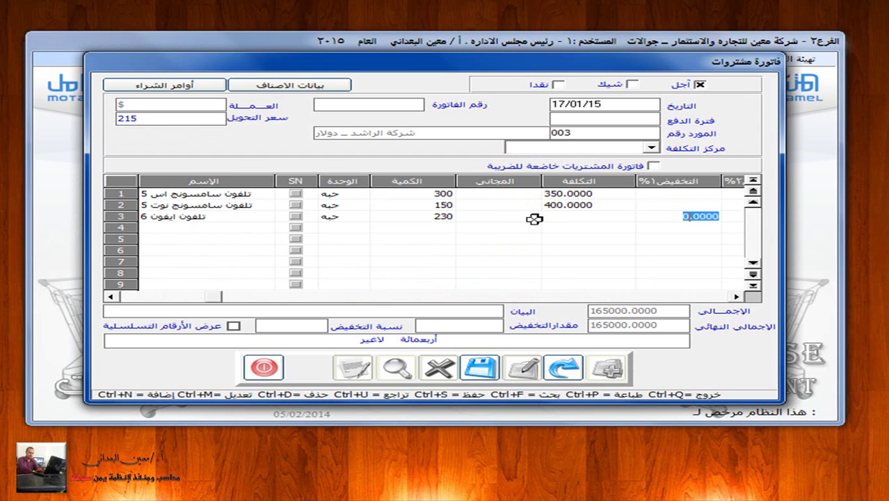
pyautogui.press('Return')
pyautogui.press('Return')
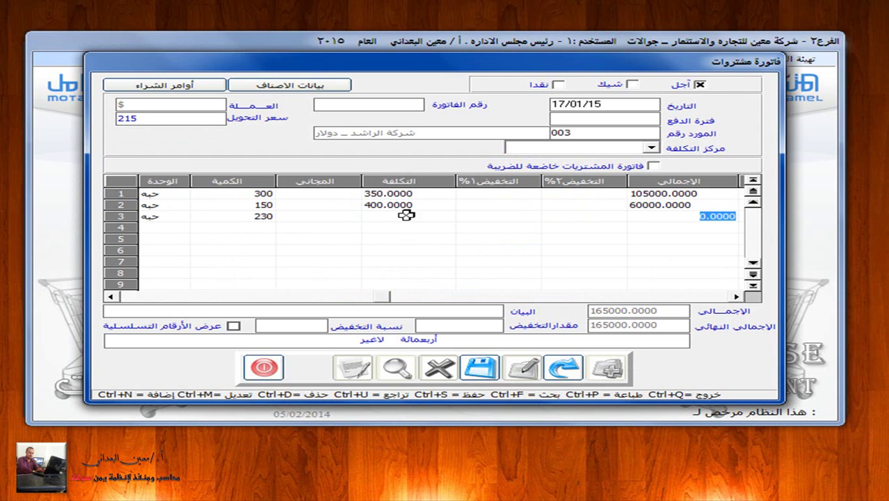
# Set the cost of تلفون ايفون 6 in the third line to 450
pyautogui.click(224, 218)
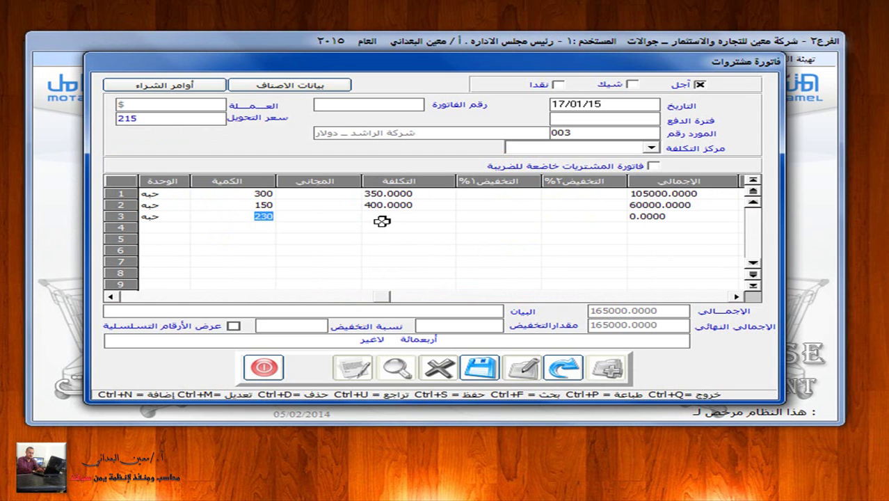
pyautogui.press('Return')
pyautogui.press('Return')
pyautogui.write('450')
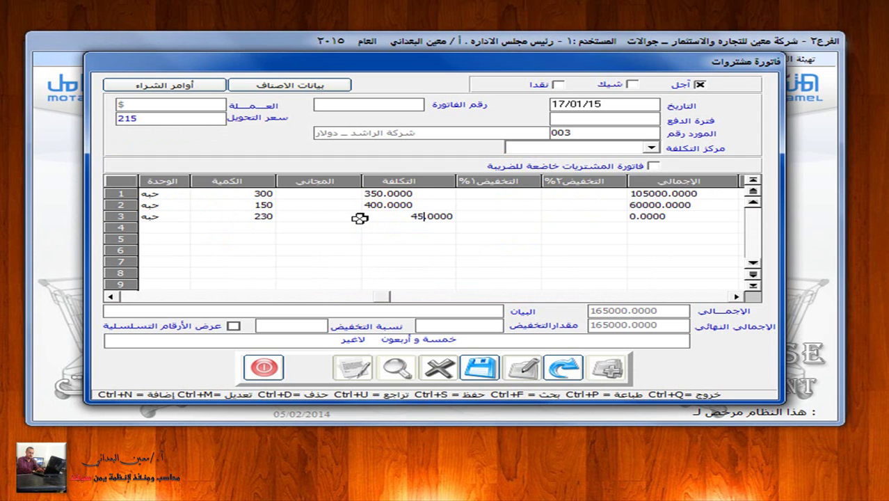
pyautogui.press('Return')
pyautogui.press('Return')
pyautogui.press('Return')
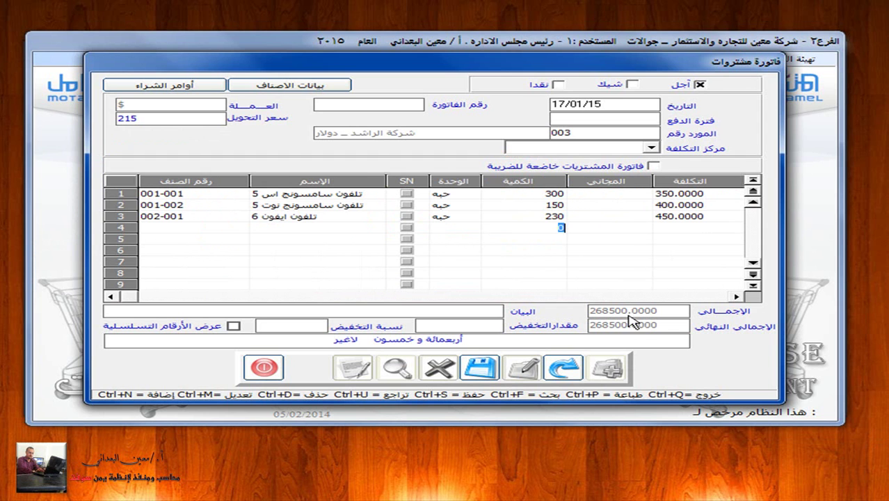
# Write the invoice description (البيان) as لكم قيمة بضاعه فاتوره رقم 555
pyautogui.click(440, 312)
pyautogui.write('لكم قيمة ب')
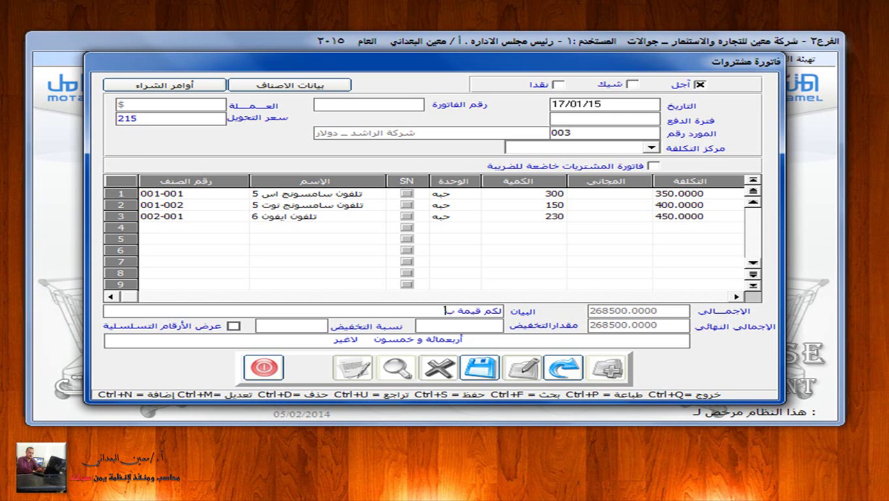
pyautogui.write('ضاعة فاتوره رقم')
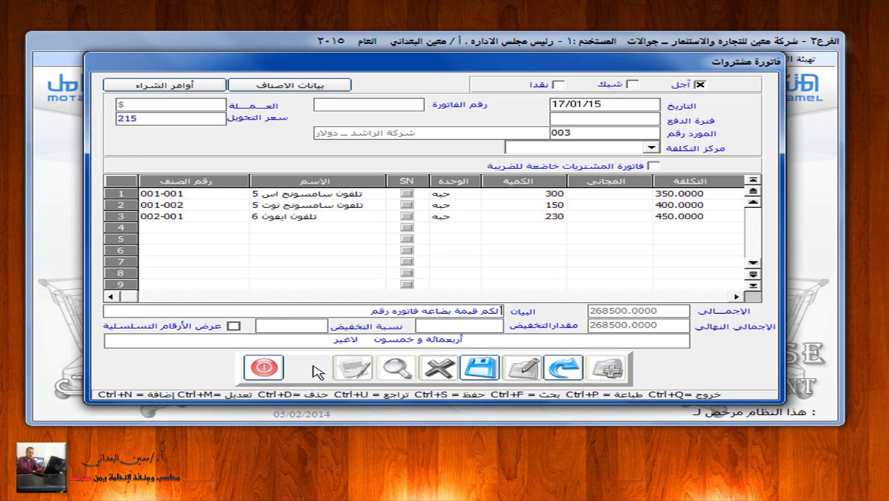
pyautogui.write('555')
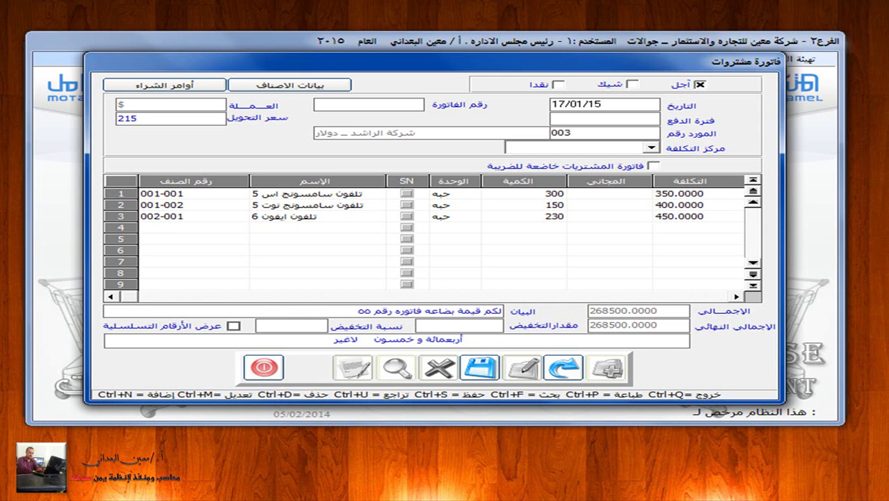
# Save the purchase invoice with invoice number 2
pyautogui.click(479, 367)
pyautogui.click(456, 284)
pyautogui.write('2')
pyautogui.click(480, 369)
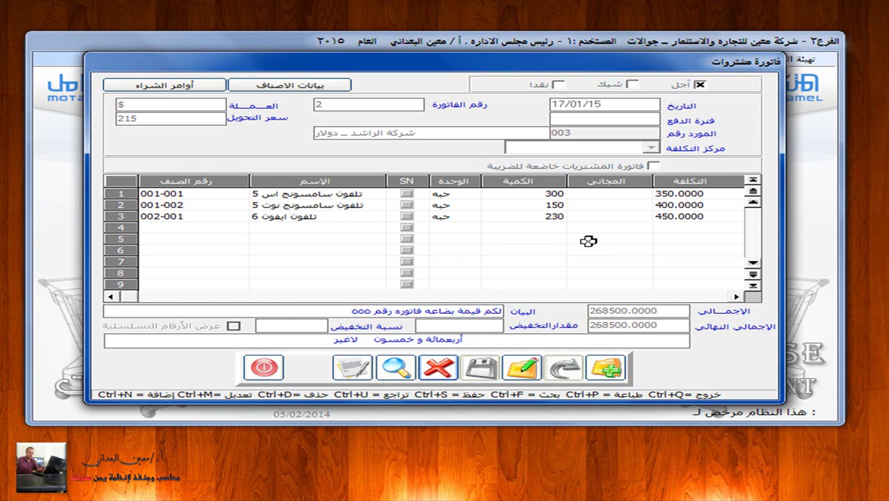
pyautogui.click(362, 367)
pyautogui.click(392, 283)
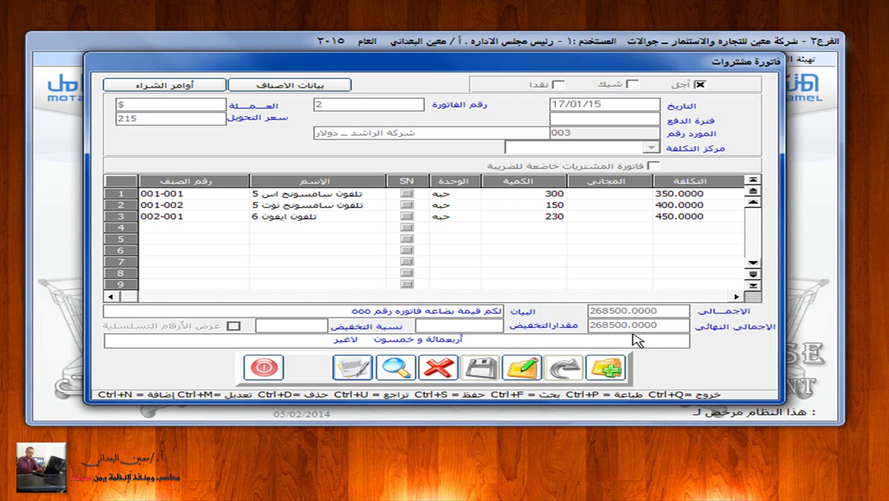
# Close the purchase invoice, leave Purchase Management and open the General Ledger module
pyautogui.click(268, 368)
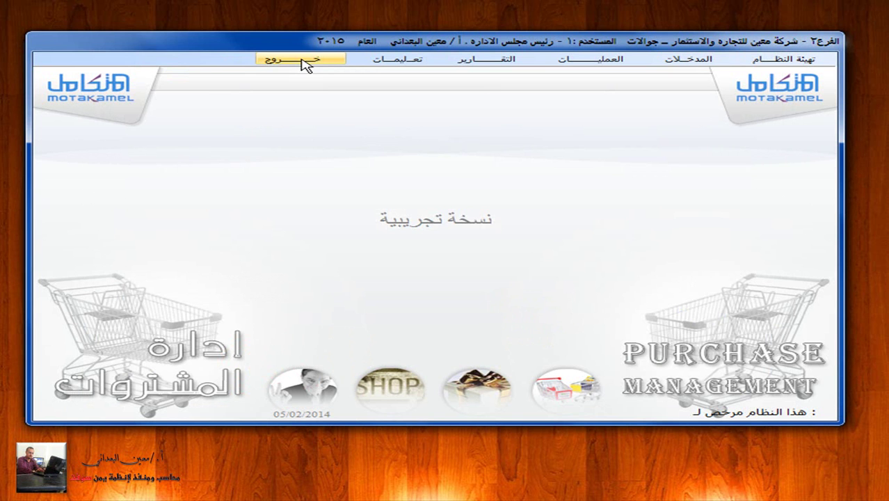
pyautogui.click(274, 61)
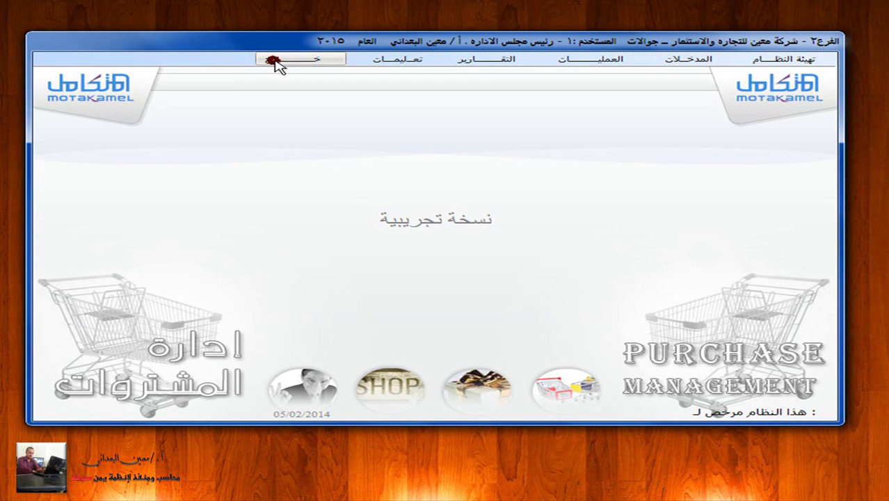
pyautogui.click(661, 149)
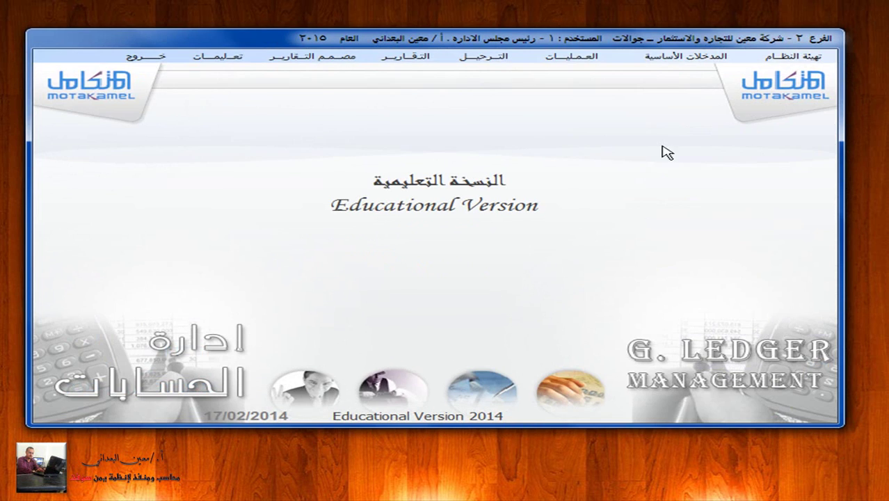
# Open the journal entries form (قيود اليومية) and start a new entry
pyautogui.click(588, 56)
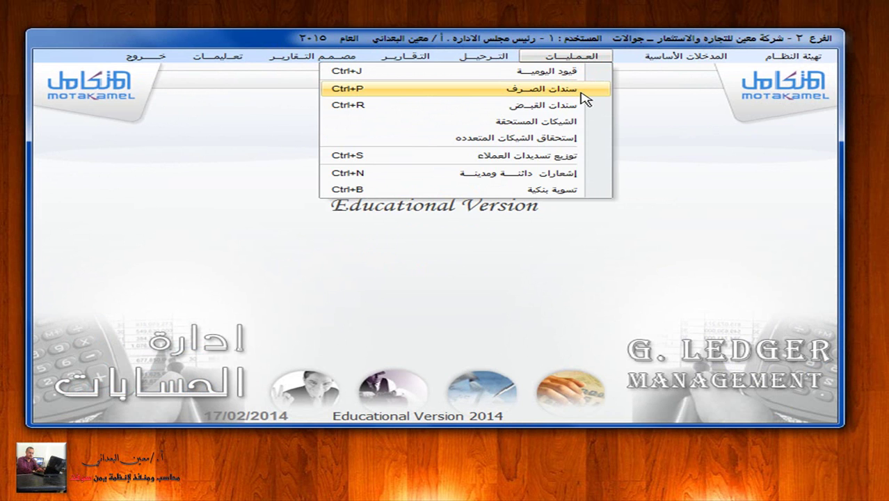
pyautogui.click(567, 70)
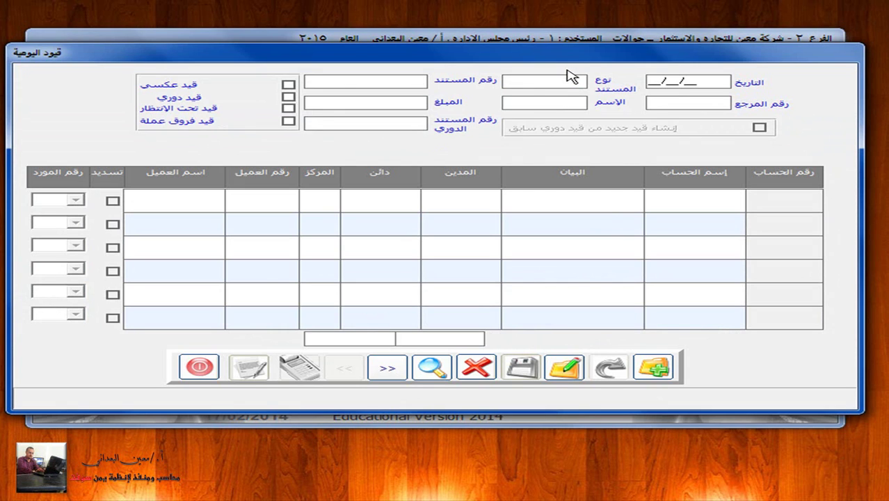
pyautogui.click(654, 367)
pyautogui.click(653, 368)
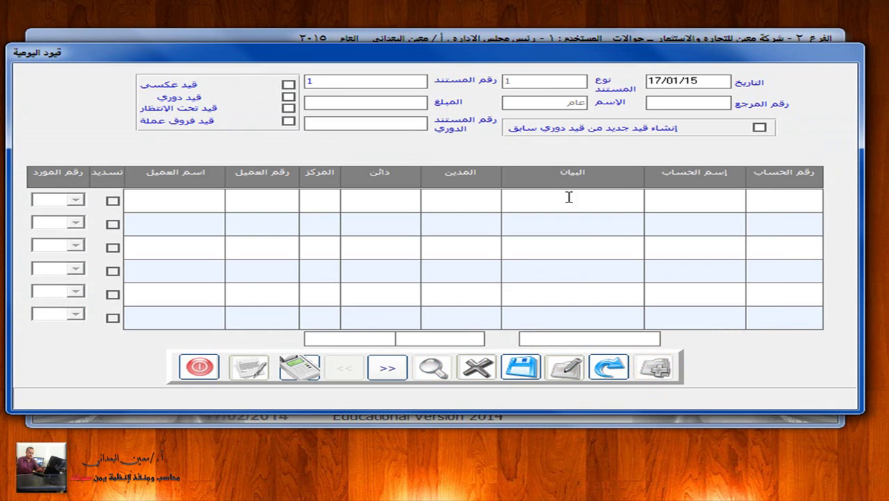
pyautogui.click(769, 205)
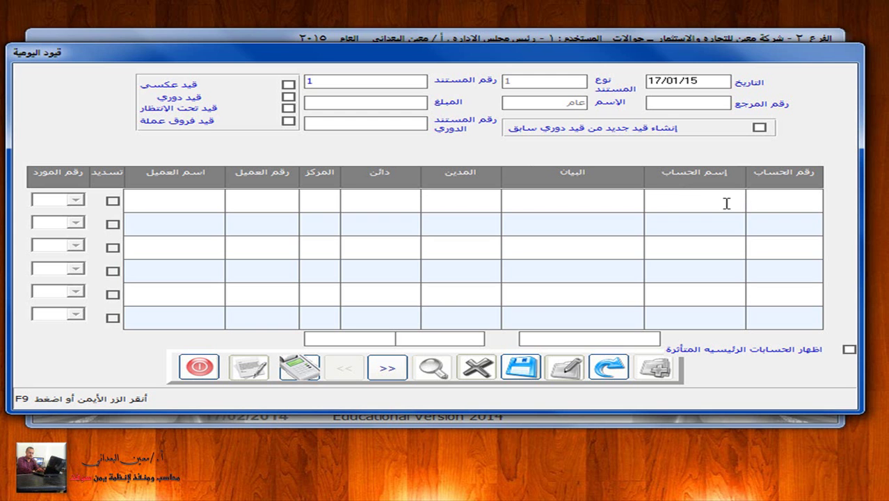
pyautogui.rightClick(775, 204)
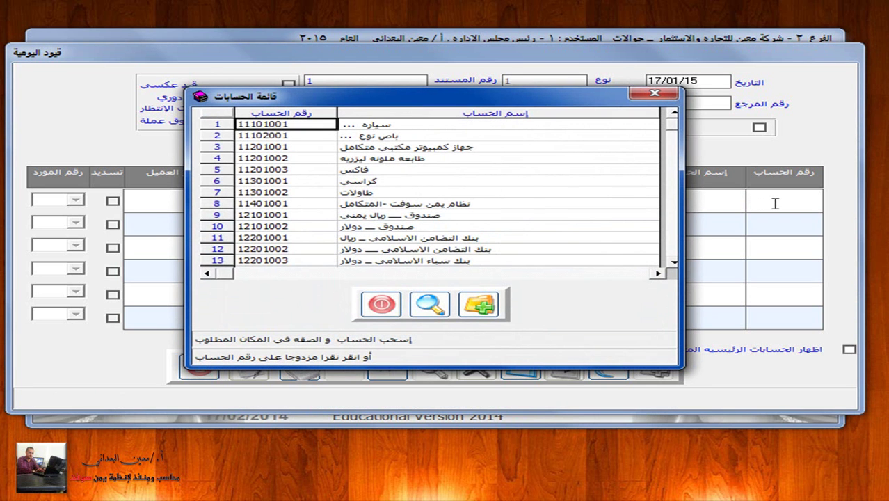
pyautogui.scroll(-8, 557, 235)
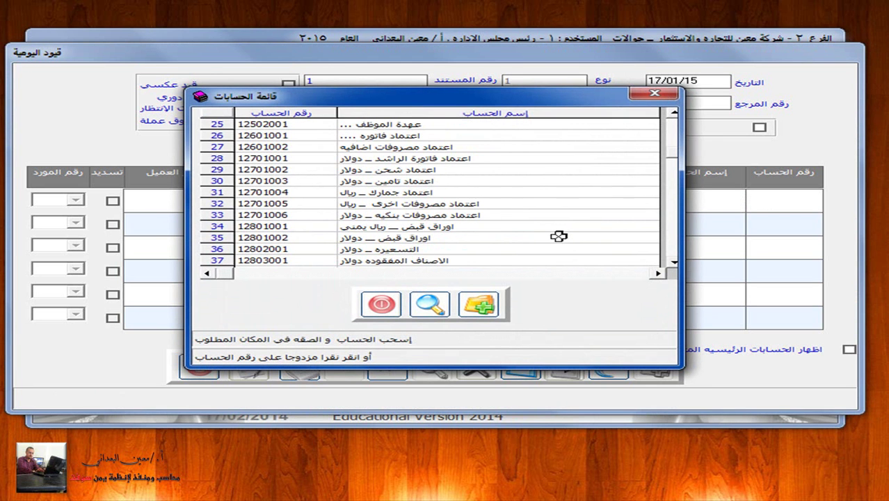
pyautogui.click(382, 304)
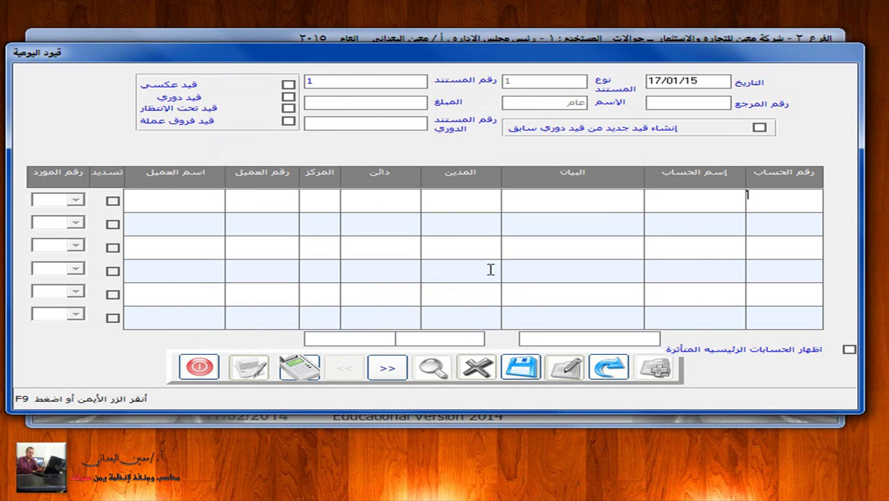
pyautogui.write('12701')
pyautogui.press('F9')
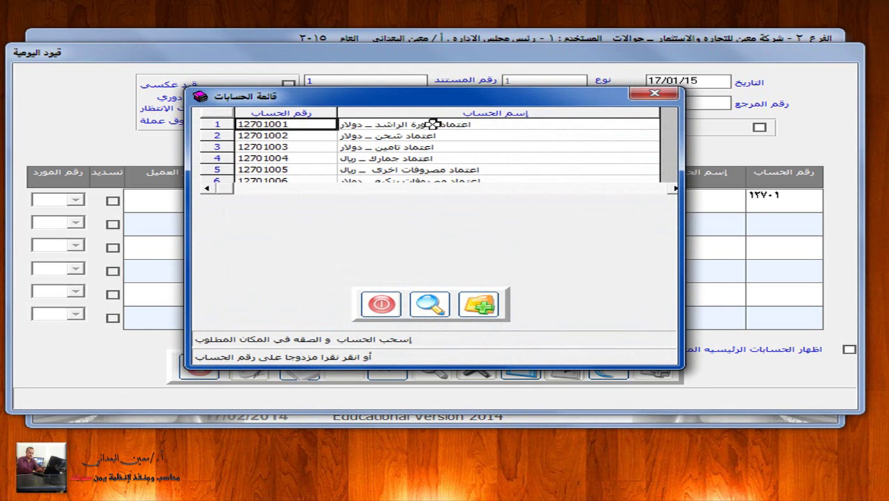
pyautogui.moveTo(281, 122); pyautogui.dragTo(337, 172)
pyautogui.click(382, 306)
pyautogui.press('BackSpace')
pyautogui.press('BackSpace')
pyautogui.press('BackSpace')
pyautogui.press('BackSpace')
pyautogui.press('BackSpace')
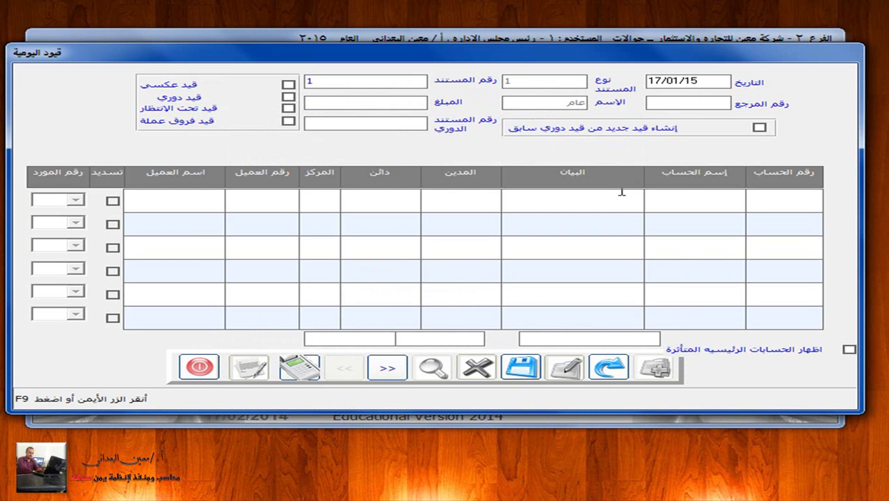
# Search by name with راشد* in the first line, choose اعتماد فاتورة الراشد ــ دولار, and describe it as اثبات قيمة الفاتوره الخاصه بفاتوره راشد
pyautogui.click(713, 195)
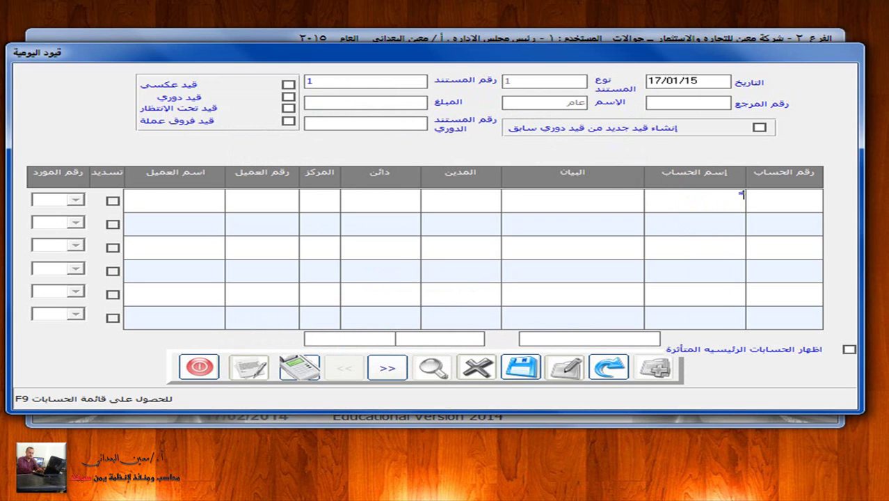
pyautogui.write('راشد*')
pyautogui.press('F9')
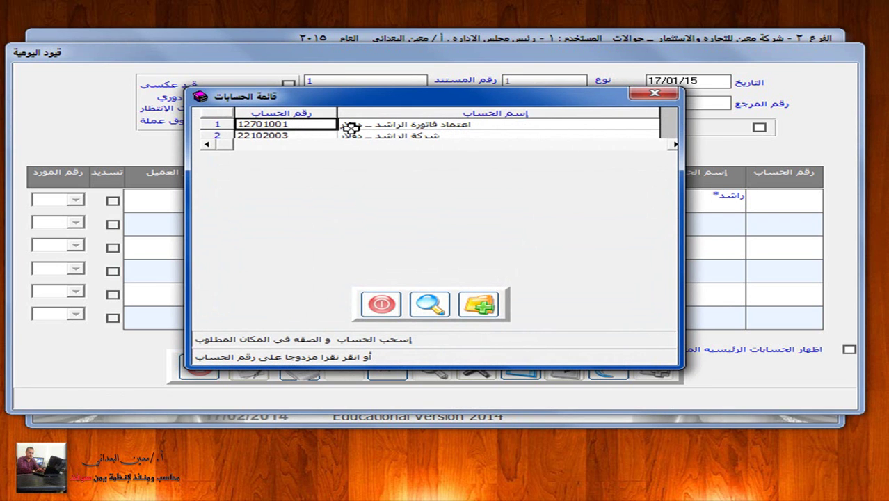
pyautogui.doubleClick(394, 124)
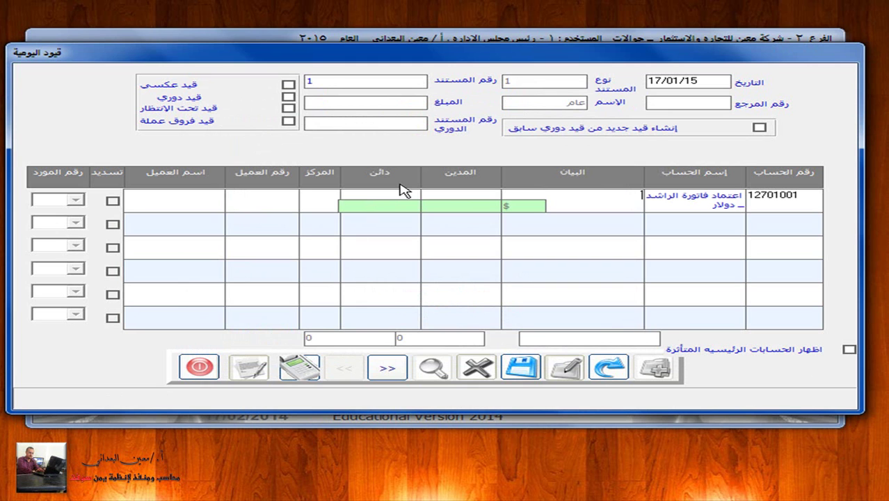
pyautogui.write('اثبات قيمة الفاتوره الخاصه بفاتوره راشد')
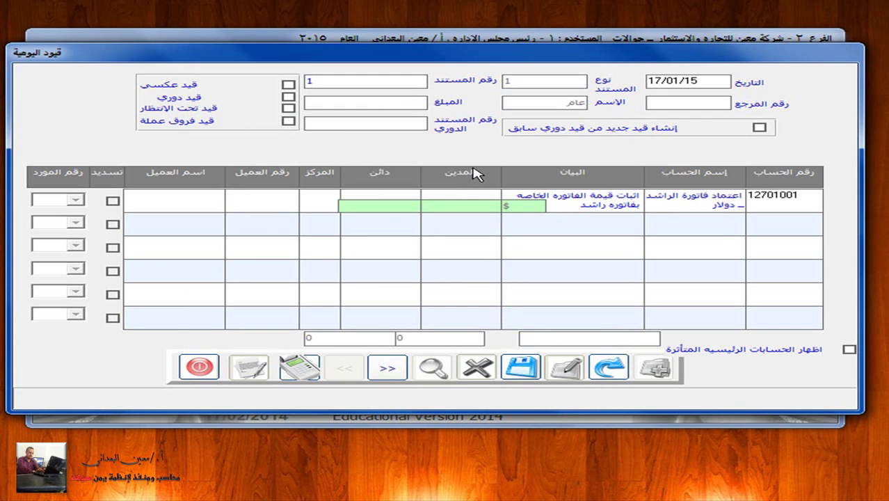
pyautogui.click(453, 205)
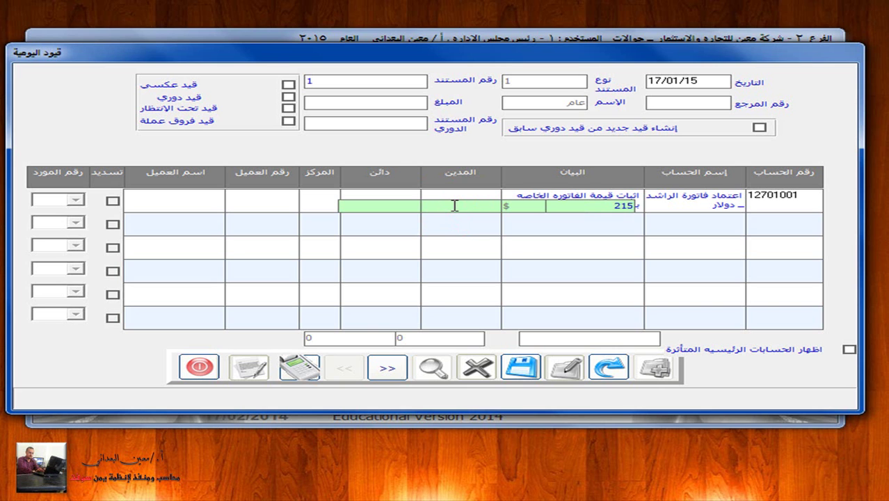
# Switch to the Purchase module and open purchase invoice 2 dated 17/01/15 to check its total
pyautogui.press('super+Tab')
pyautogui.press('super+Tab')
pyautogui.press('super+Tab')
pyautogui.press('super+Tab')
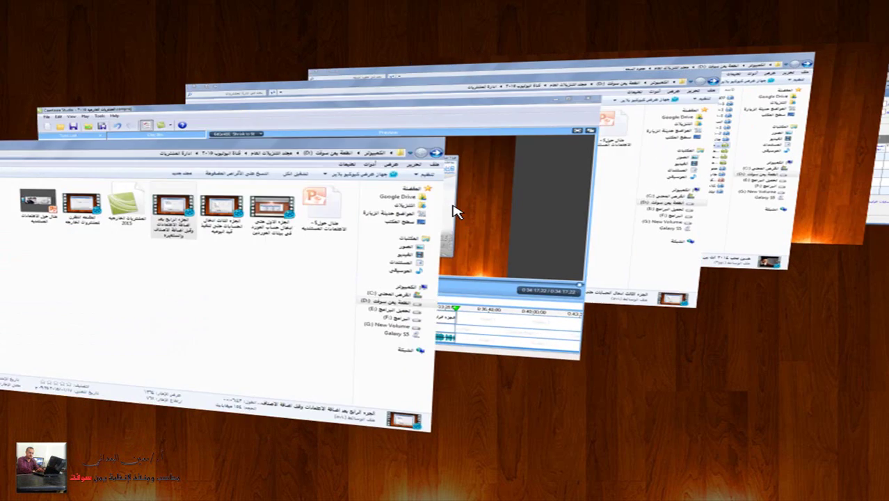
pyautogui.press('super+Tab')
pyautogui.press('super+Tab')
pyautogui.press('super+Tab')
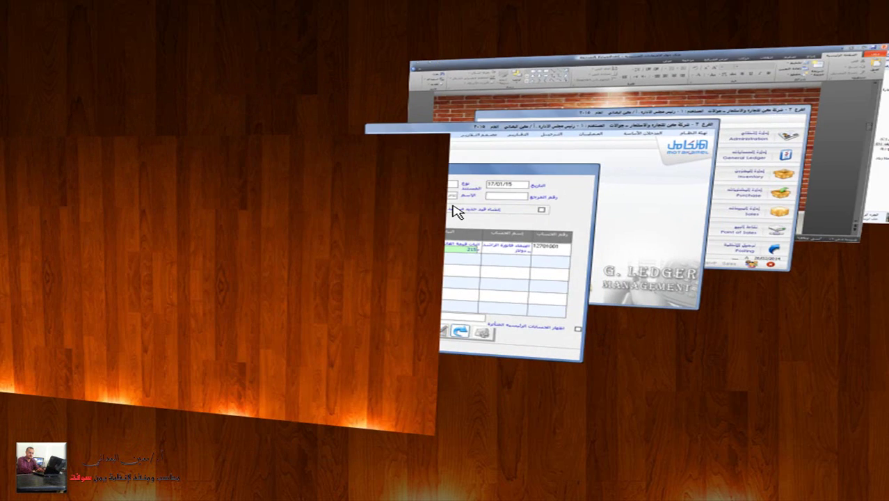
pyautogui.press('super+Tab')
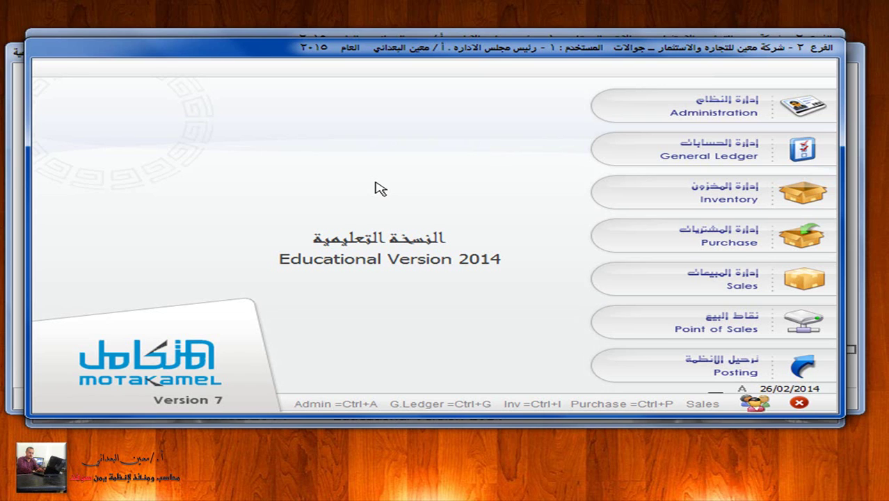
pyautogui.click(727, 236)
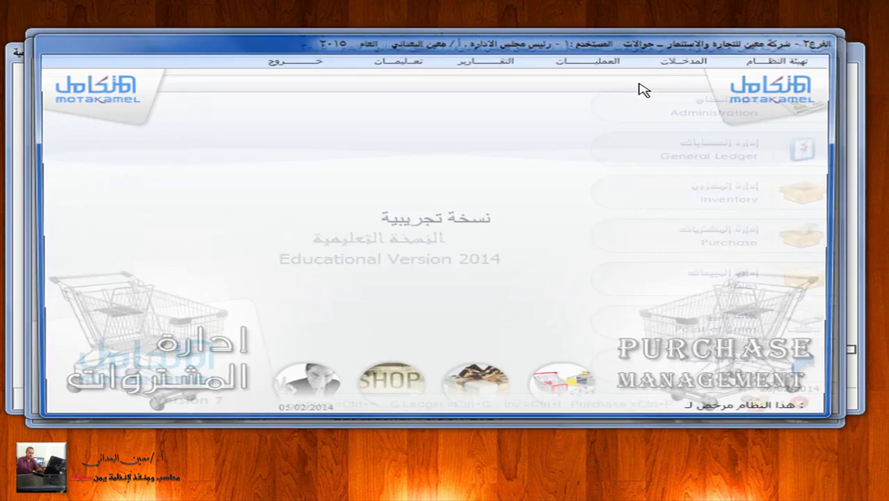
pyautogui.click(596, 60)
pyautogui.click(562, 126)
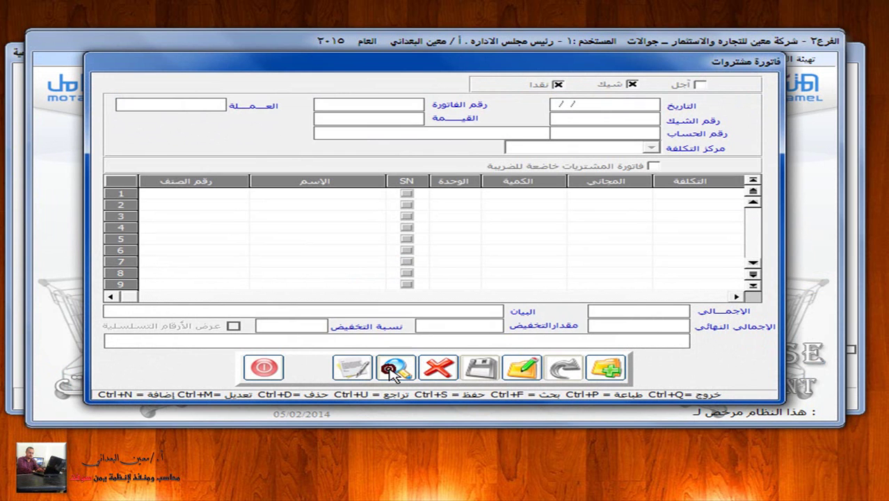
pyautogui.click(392, 372)
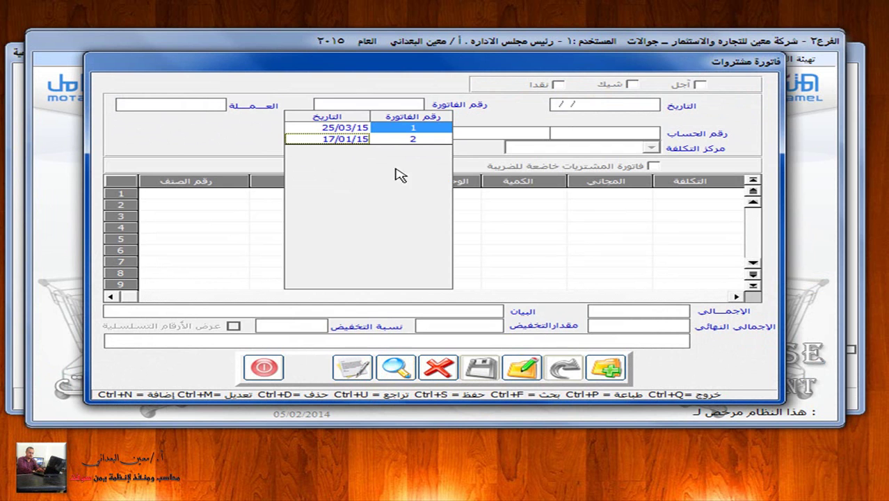
pyautogui.doubleClick(356, 139)
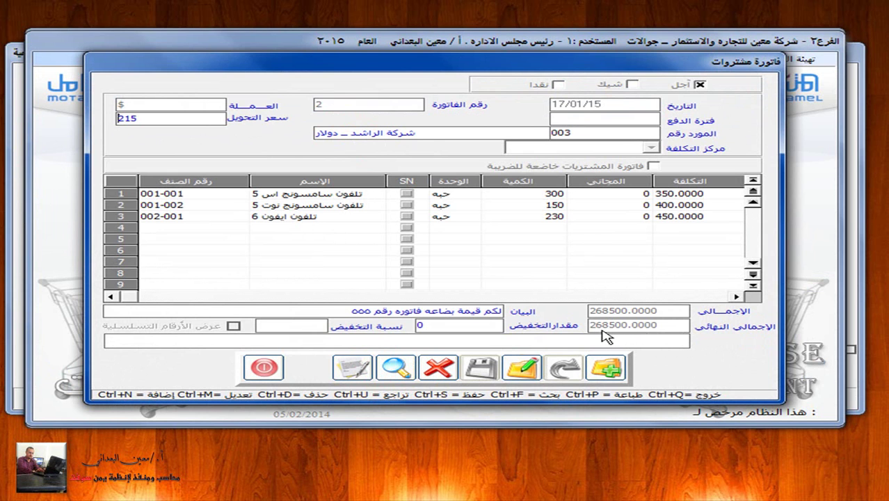
# Return to the journal entry and set the first line's foreign-currency debit to 268500
pyautogui.press('super+Tab')
pyautogui.press('super+Tab')
pyautogui.press('super+Tab')
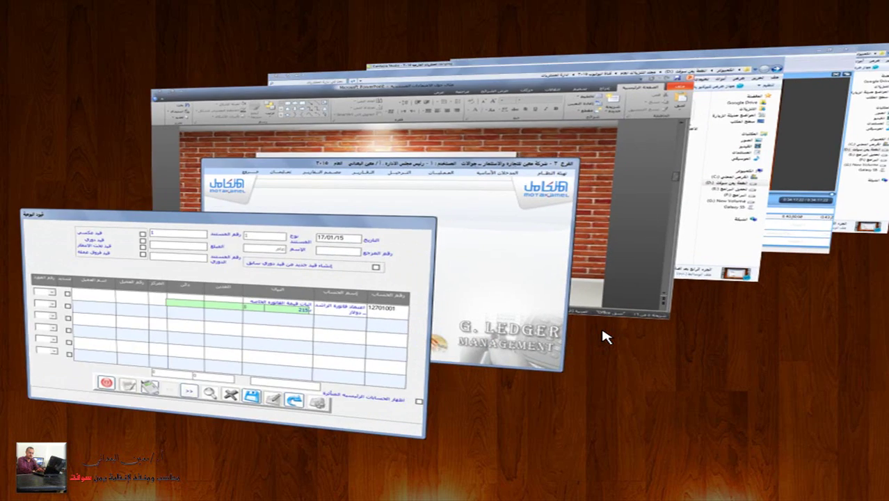
pyautogui.click(480, 211)
pyautogui.write('26')
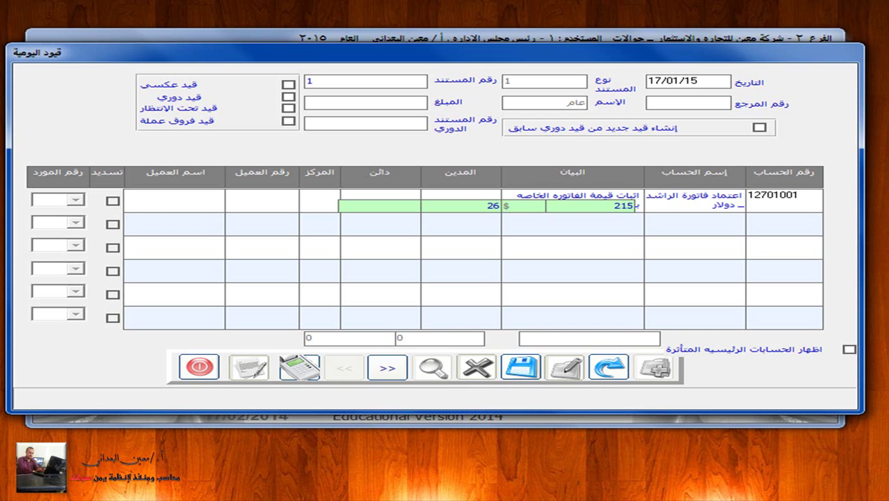
pyautogui.write('8')
pyautogui.write('500')
pyautogui.press('Return')
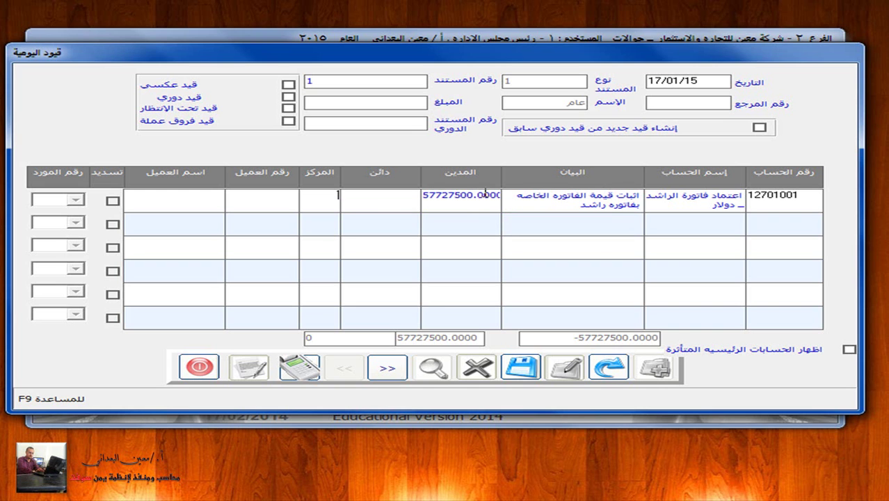
pyautogui.click(761, 221)
pyautogui.click(689, 227)
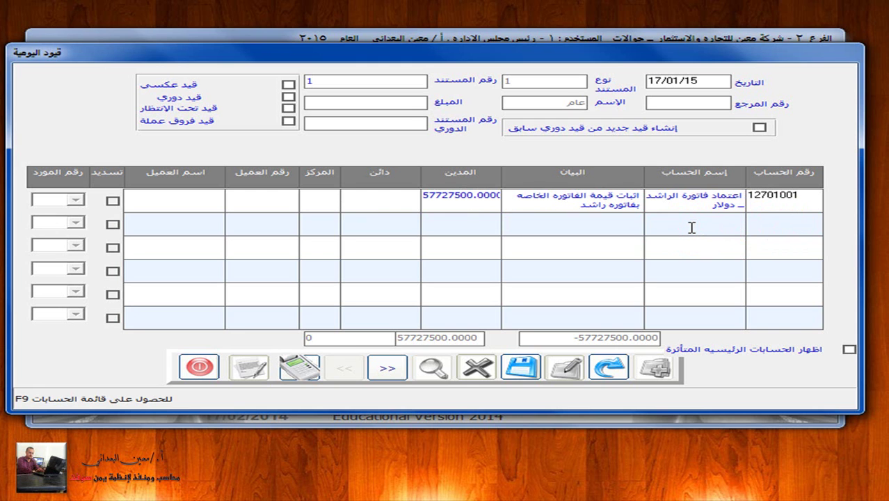
pyautogui.write('*شحن')
pyautogui.press('Return')
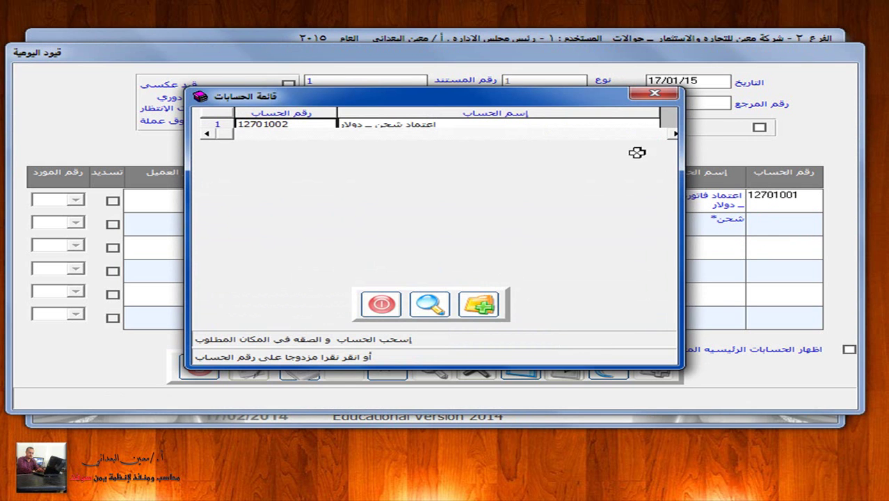
pyautogui.click(380, 304)
pyautogui.press('BackSpace')
pyautogui.press('BackSpace')
pyautogui.press('BackSpace')
pyautogui.press('BackSpace')
# Search accounts starting with 12701 in the second line, choose اعتماد شحن ــ دولار, and describe it as اثبات اعتماد فاتورة راشد
pyautogui.click(752, 219)
pyautogui.write('12701')
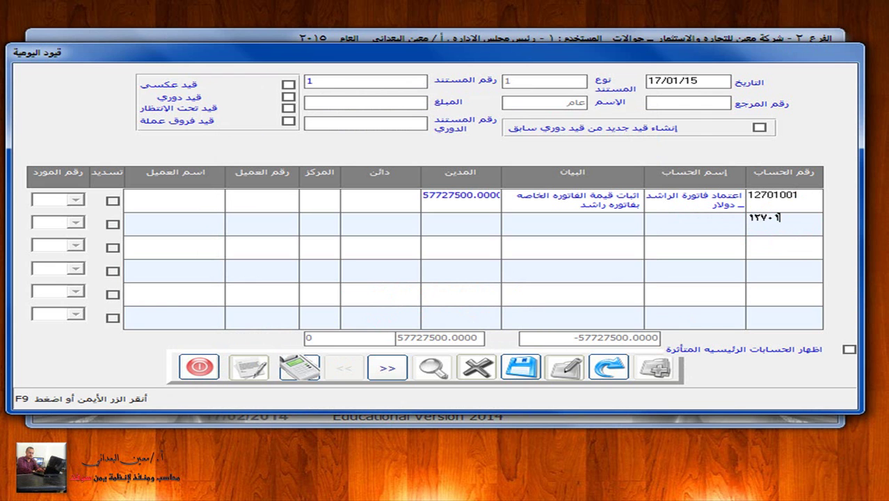
pyautogui.press('F9')
pyautogui.press('Down')
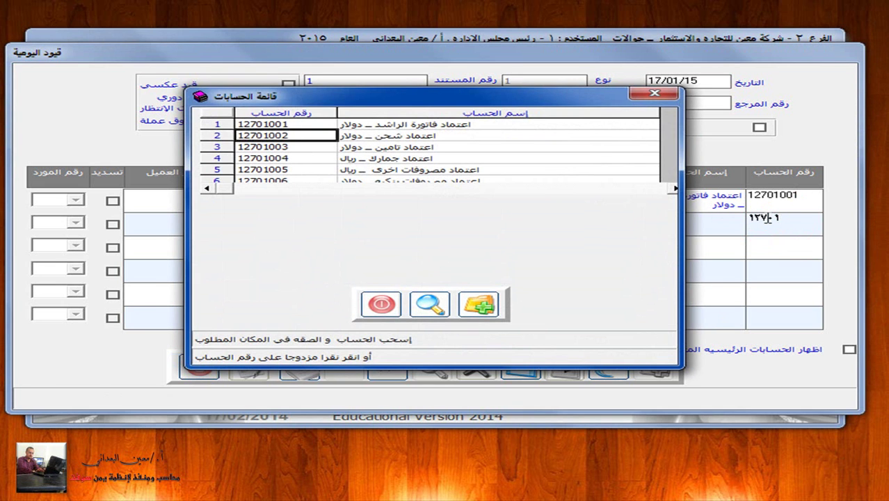
pyautogui.press('Return')
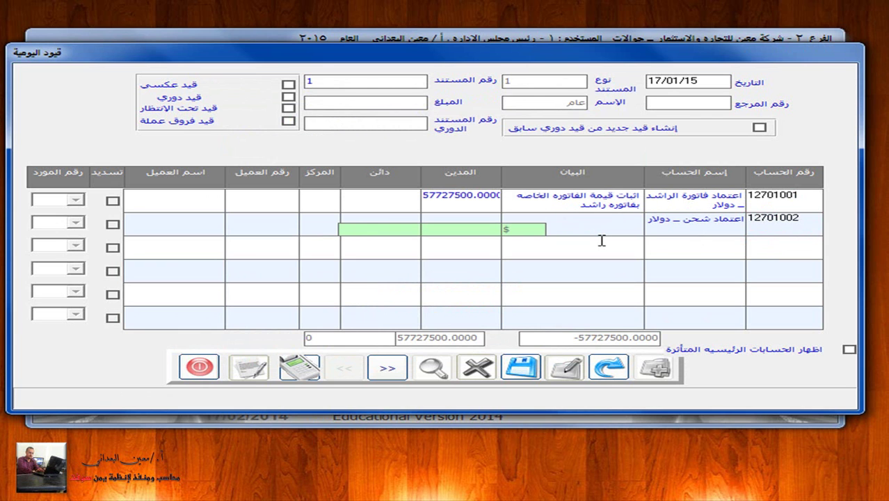
pyautogui.press('Return')
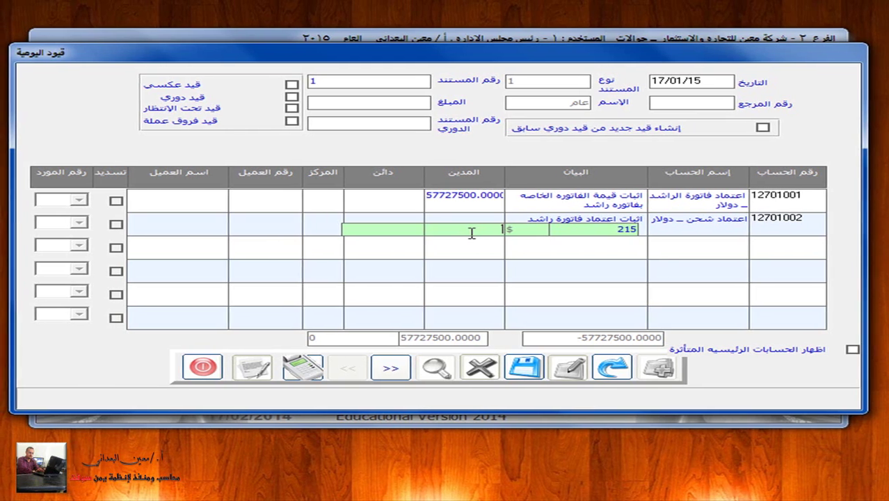
# Check the shipping cost on the FOB expenses slide in PowerPoint and set the second line's foreign-currency debit to 2000
pyautogui.press('super+Tab')
pyautogui.press('super+Tab')
pyautogui.press('super+Tab')
pyautogui.press('super+Tab')
pyautogui.press('super+Tab')
pyautogui.press('super+Tab')
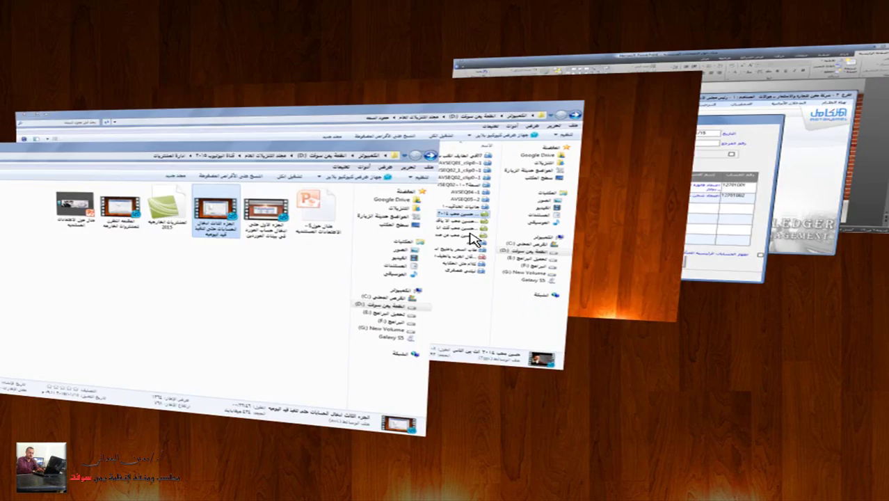
pyautogui.press('super+Tab')
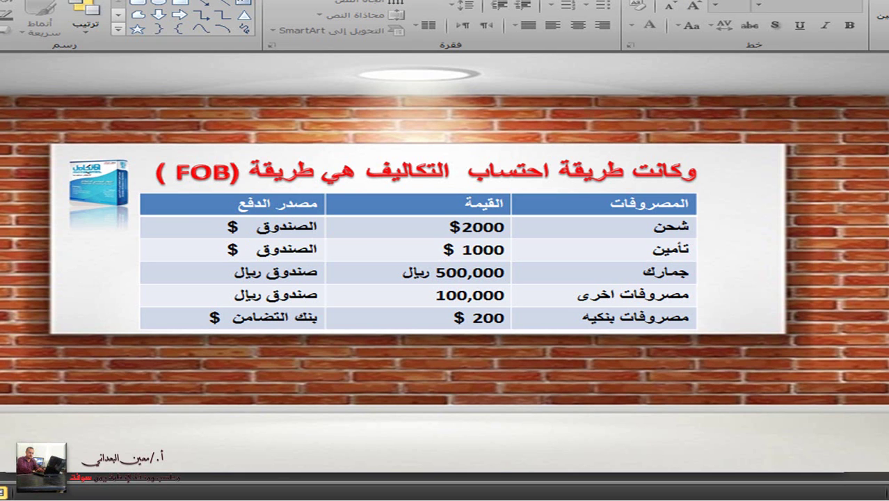
pyautogui.hotkey('alt', 'Tab')
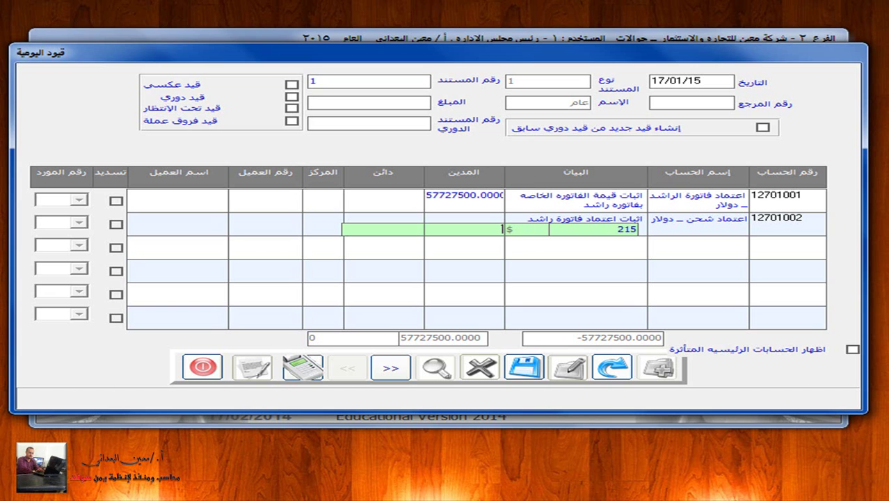
pyautogui.write('000')
# Assign account 12701003 to the third line, describe it as اثبات اعتماد تامين فاتوره راشد, and reword the second line's description as اثبات اعتماد شحن فاتورة راشد
pyautogui.click(798, 250)
pyautogui.write('12701')
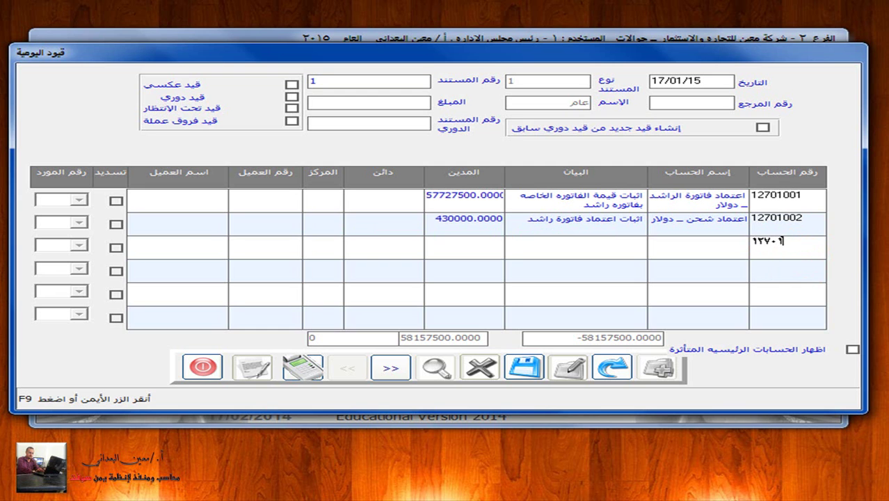
pyautogui.press('F9')
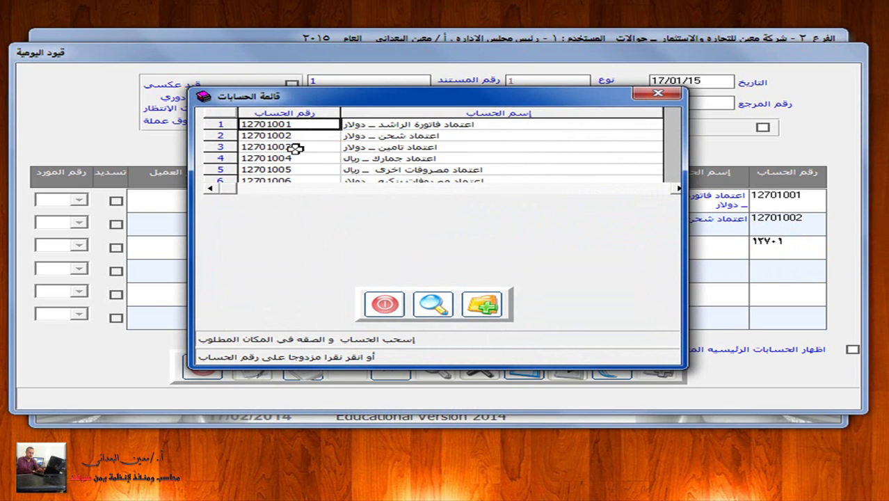
pyautogui.doubleClick(296, 147)
pyautogui.press('BackSpace')
pyautogui.write('12701')
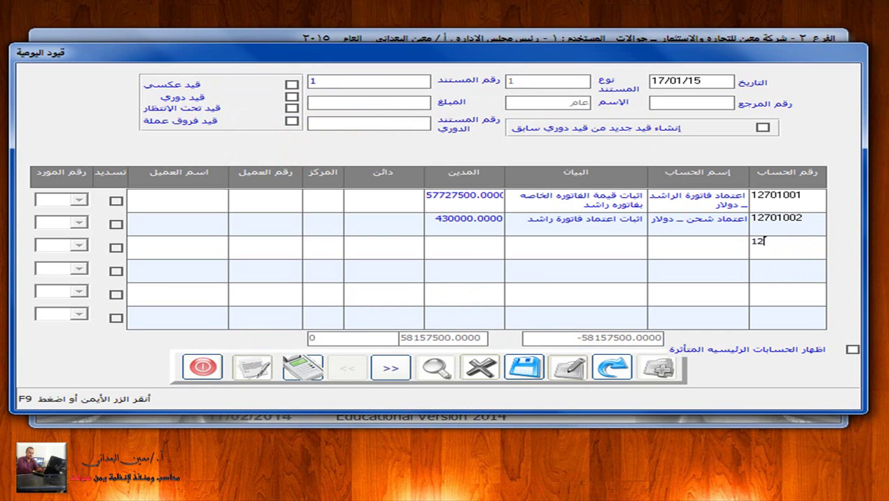
pyautogui.write('003')
pyautogui.press('Return')
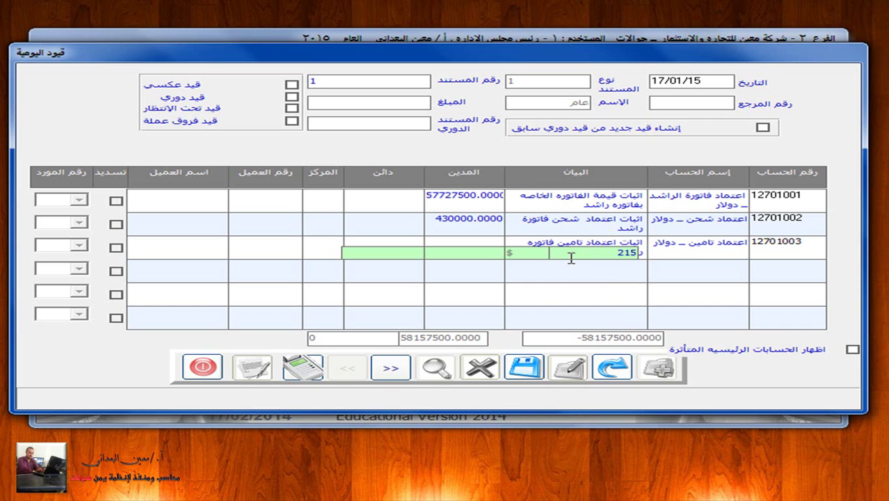
# Set the third line's foreign-currency debit to 1000 and check it against the insurance cost on the expenses slide
pyautogui.write('1000')
pyautogui.press('super+Tab')
pyautogui.press('super+Tab')
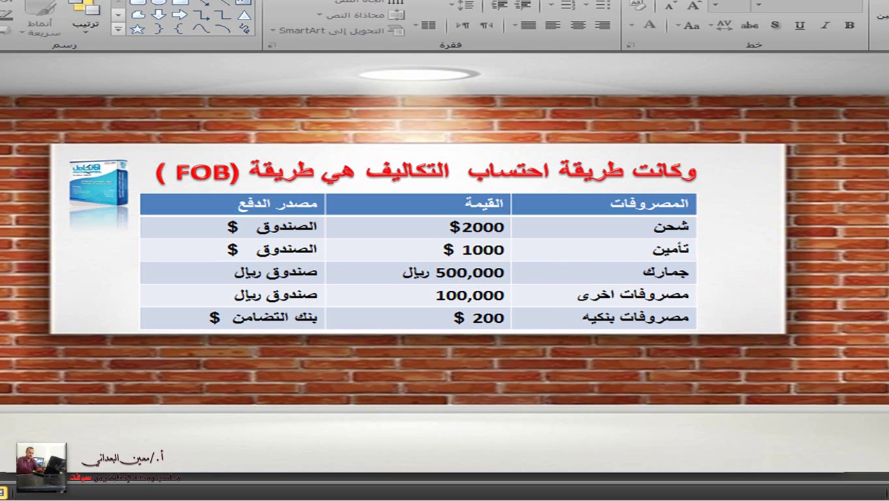
pyautogui.press('super+Tab')
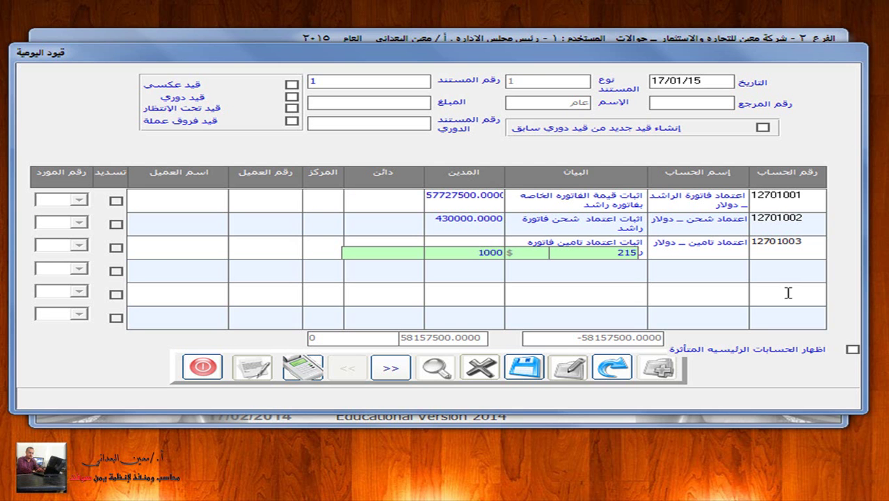
pyautogui.click(745, 263)
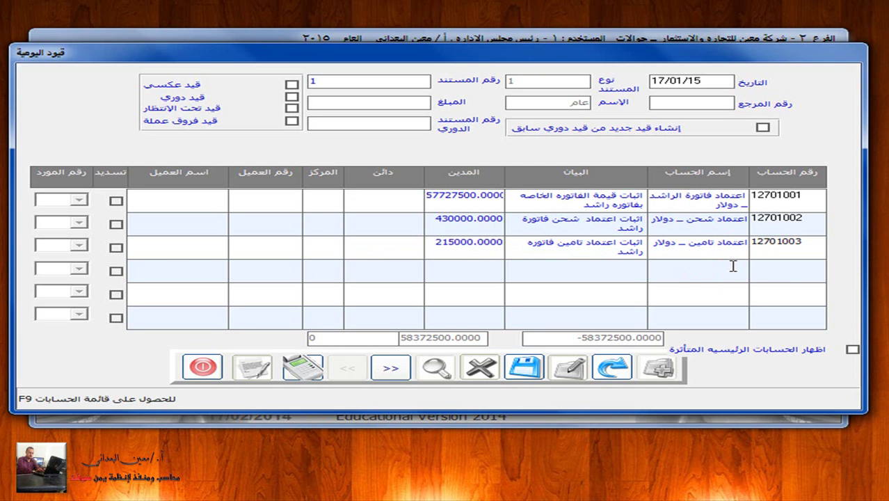
pyautogui.write('جمارك*')
pyautogui.press('Return')
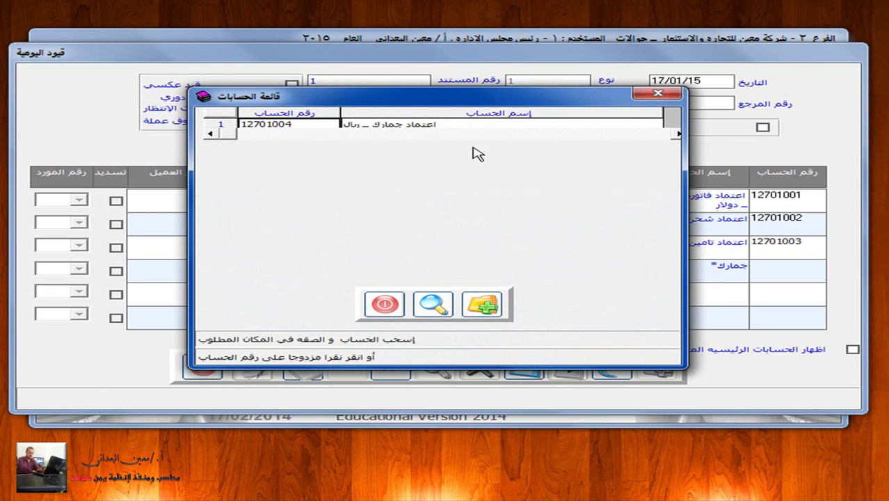
pyautogui.click(424, 125)
pyautogui.doubleClick(424, 124)
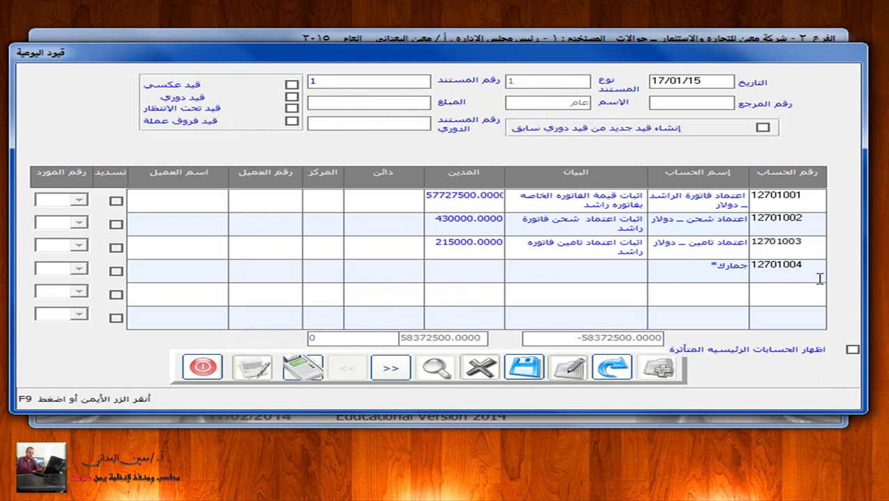
pyautogui.click(821, 270)
pyautogui.press('BackSpace')
pyautogui.click(695, 275)
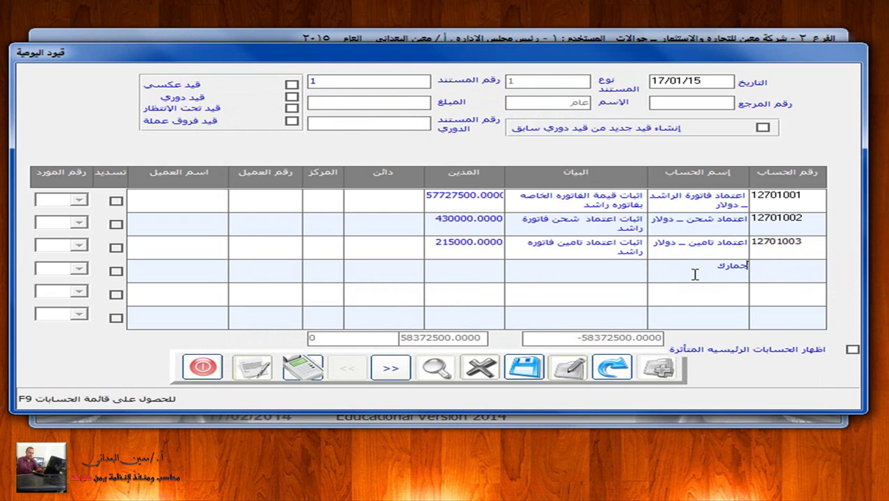
pyautogui.press('BackSpace')
pyautogui.press('BackSpace')
pyautogui.press('BackSpace')
pyautogui.press('BackSpace')
pyautogui.press('BackSpace')
# Look up accounts starting with 12701 in the fourth line, choose اعتماد جمارك ــ ريال, and describe it as اثبات اعتماد جمارك فاتورة راشد
pyautogui.click(777, 275)
pyautogui.write('12701')
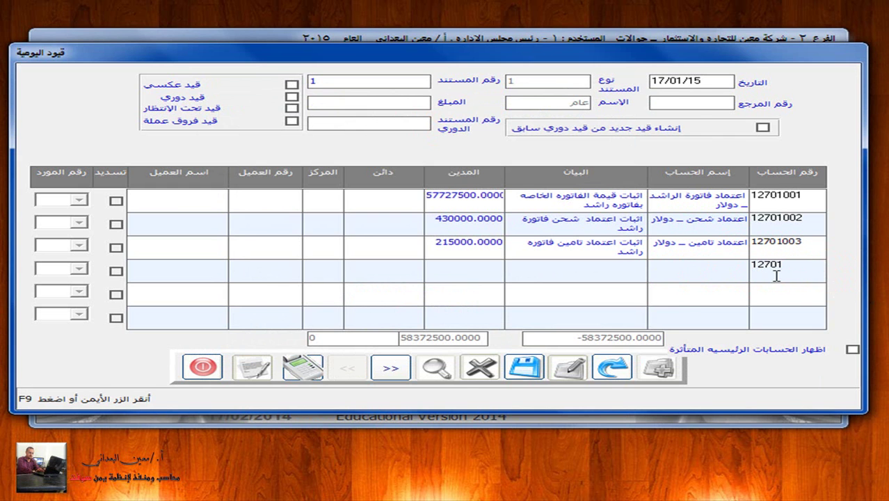
pyautogui.press('F9')
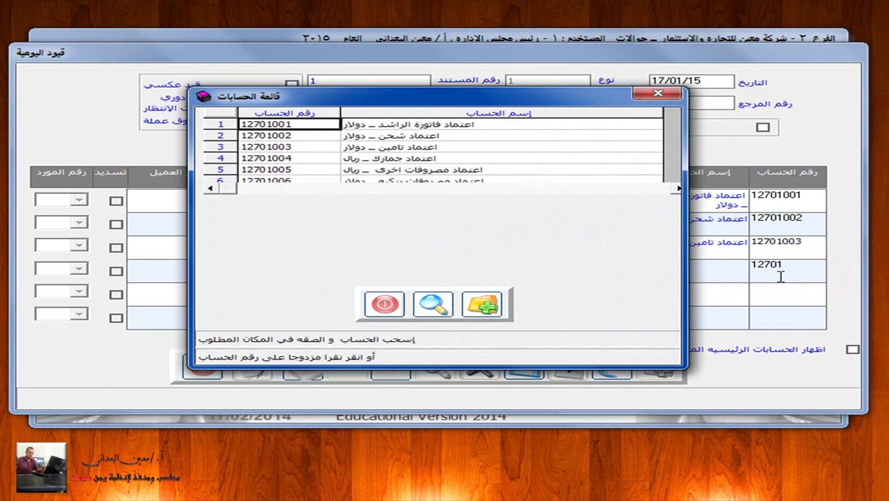
pyautogui.doubleClick(266, 159)
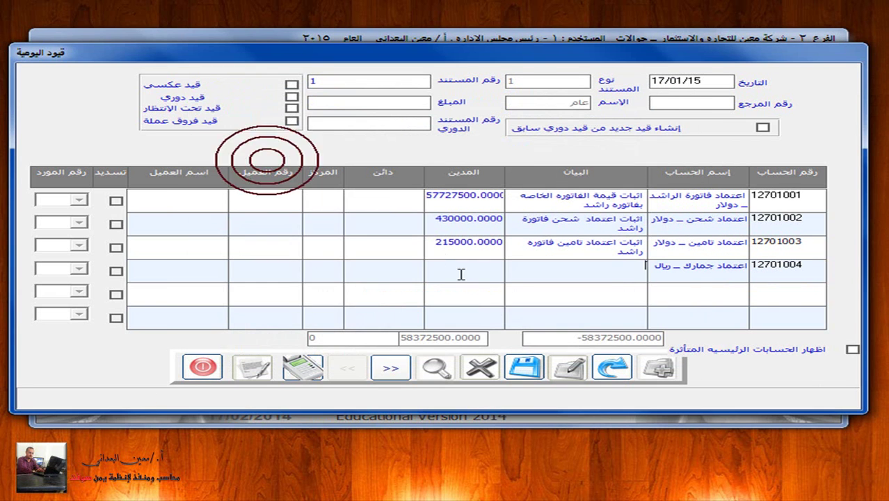
pyautogui.write('hefhj')
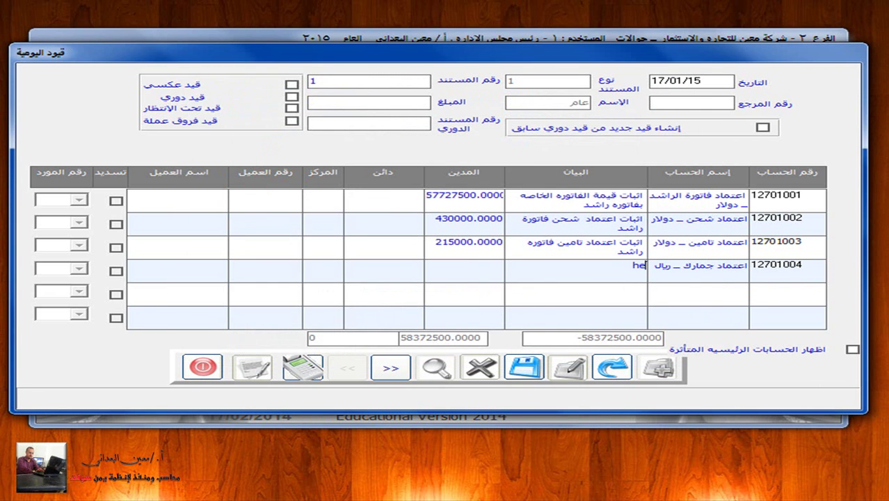
pyautogui.press('BackSpace')
pyautogui.press('BackSpace')
pyautogui.press('BackSpace')
pyautogui.press('BackSpace')
pyautogui.write('اثبات اعتماد جمارك فاتورة راشد')
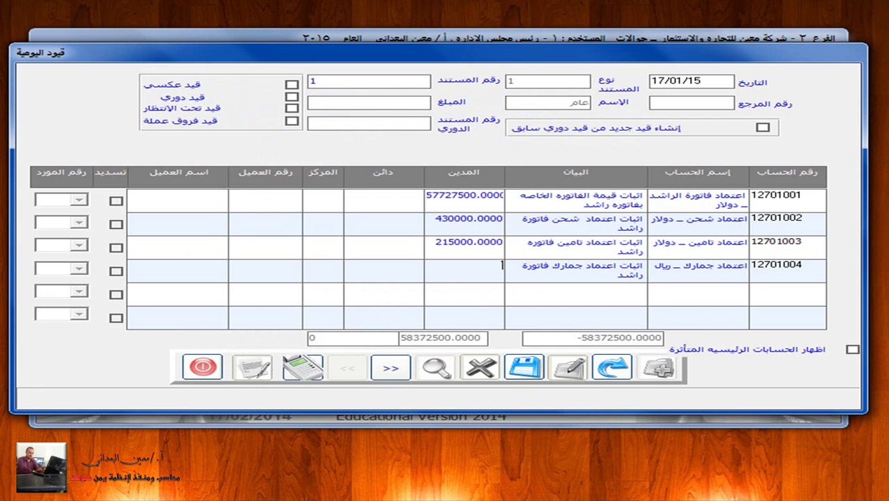
# Check the customs cost on the expenses slide and set the fourth line's debit to 500000
pyautogui.press('super+Tab')
pyautogui.press('super+Tab')
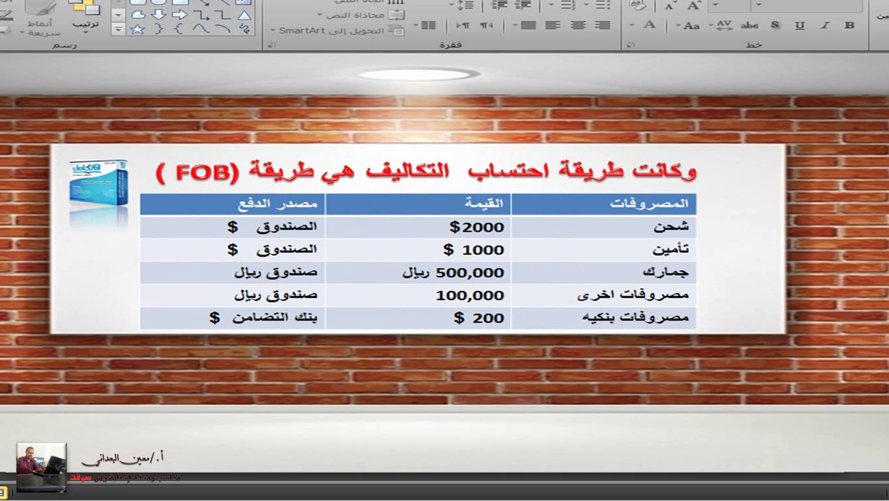
pyautogui.hotkey('alt', 'Tab')
pyautogui.write('50000')
pyautogui.press('Return')
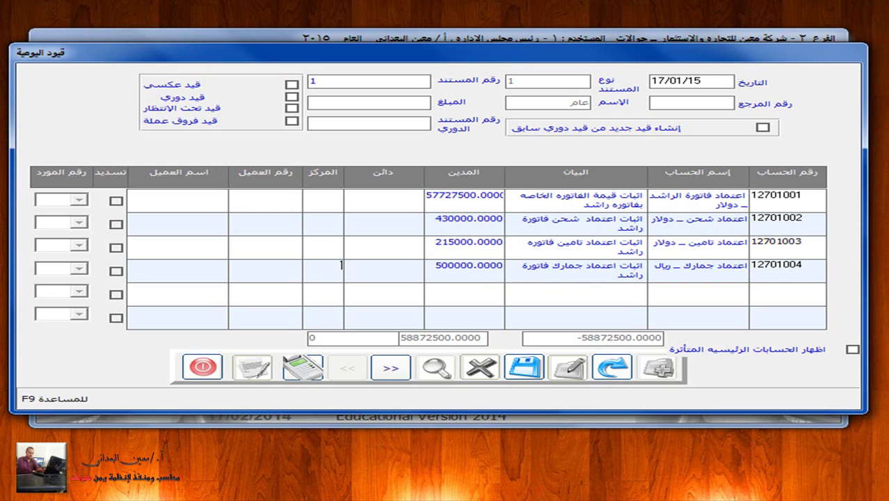
# Fill the fifth line with account 12701005 from the account list, description اثبات اعماد مصروفات اخرى فاتورة راشد, and a debit of 100000
pyautogui.write('12701')
pyautogui.press('F9')
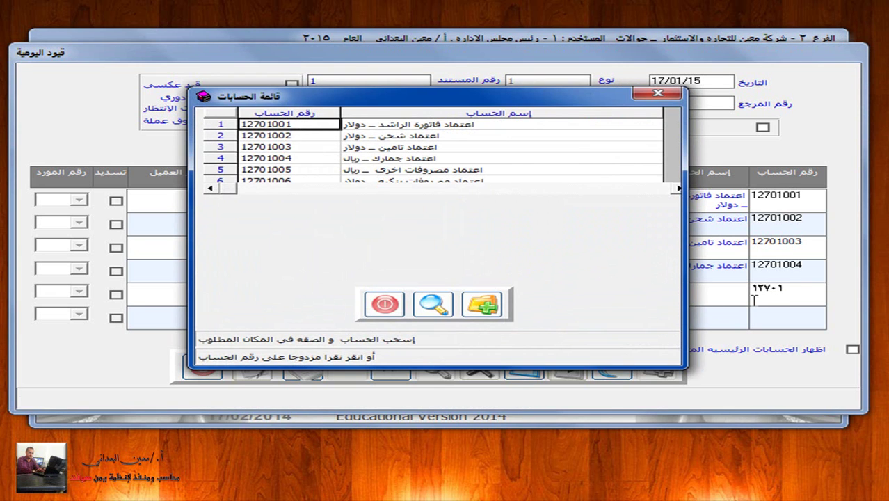
pyautogui.doubleClick(314, 170)
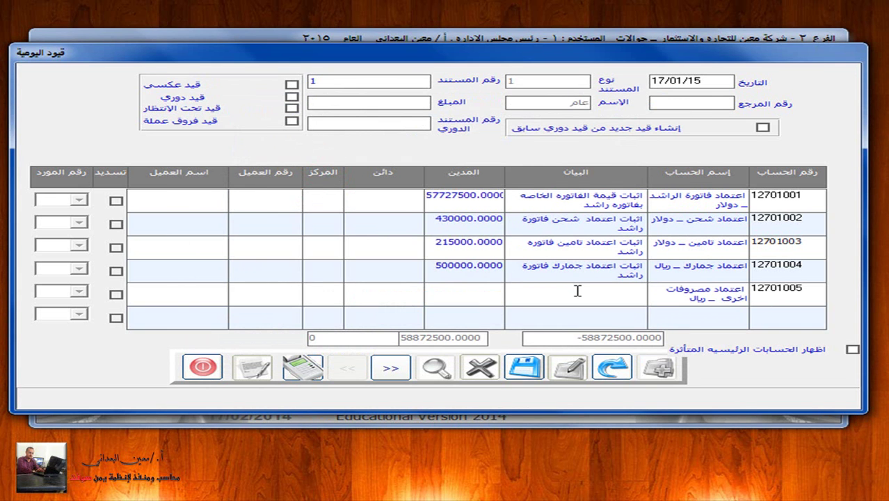
pyautogui.write('اثبات اعماد مصروفات اخرى فاتورة راشد')
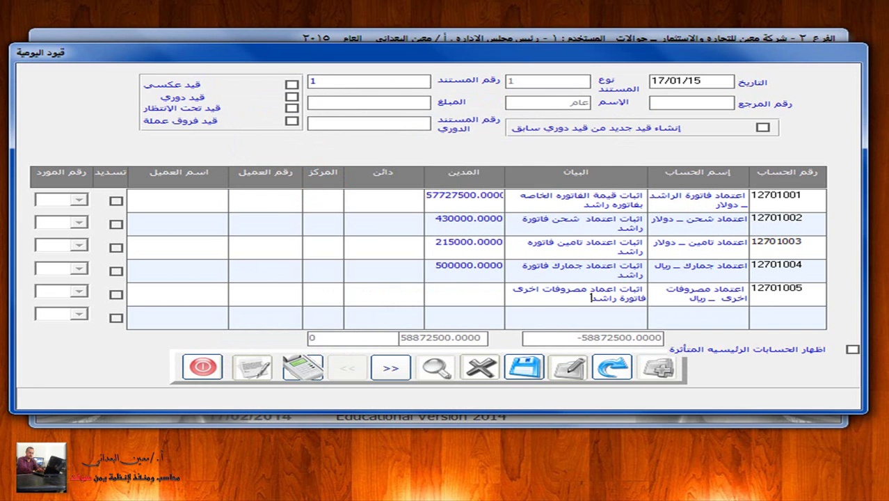
pyautogui.write('100000')
pyautogui.press('super+Tab')
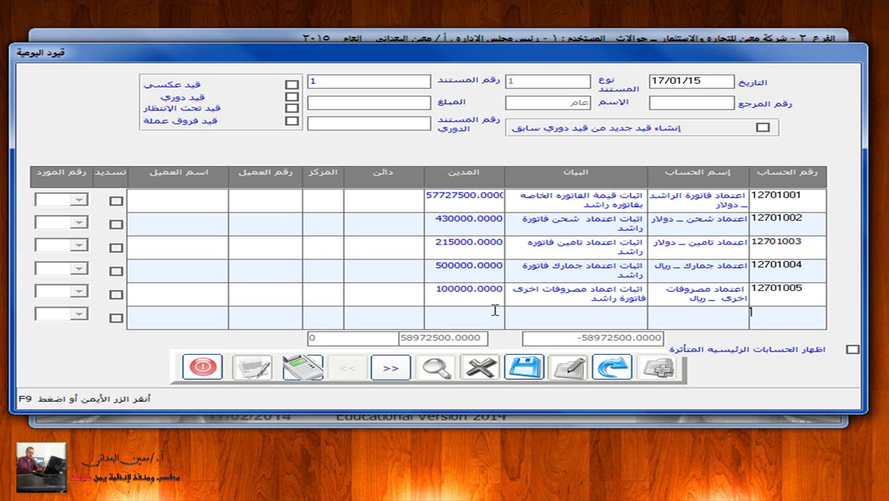
# Fill the sixth line with account 12701006, description اثبات اعتماد مصروفات بنيكه فاتوره راشد, exchange rate 215 and a debit of 43000
pyautogui.write('12701')
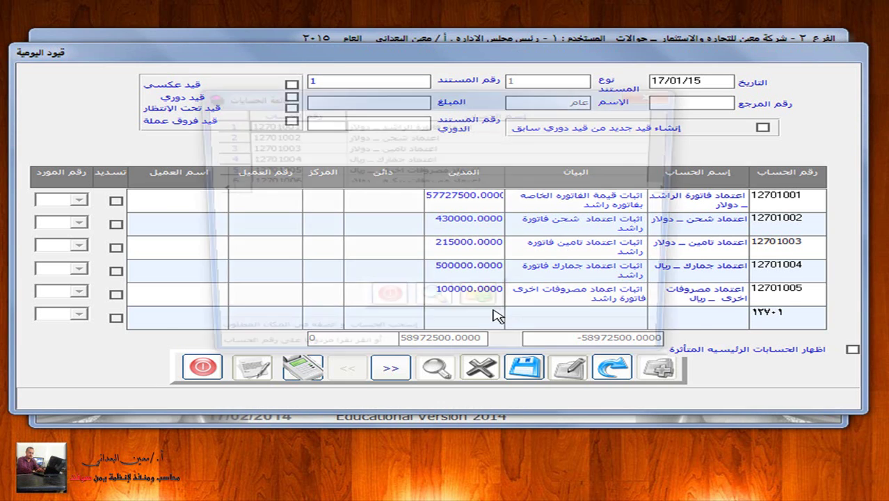
pyautogui.press('F9')
pyautogui.click(300, 176)
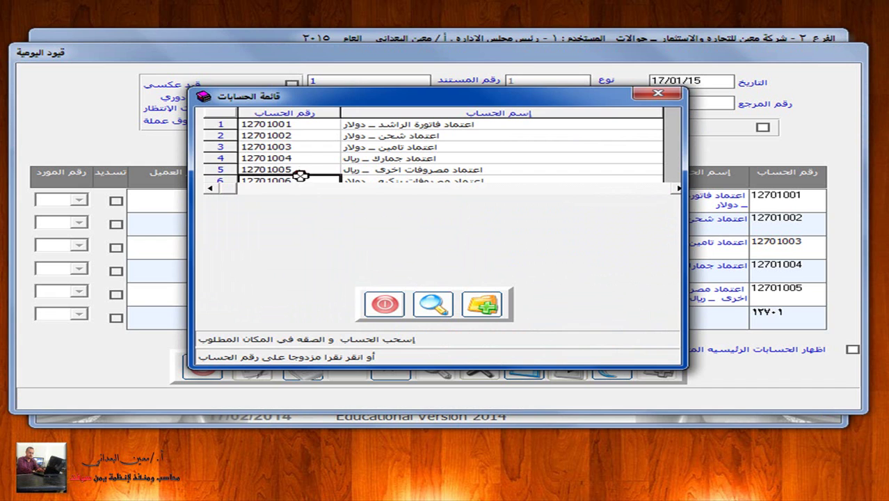
pyautogui.doubleClick(300, 176)
pyautogui.write('اتبات')
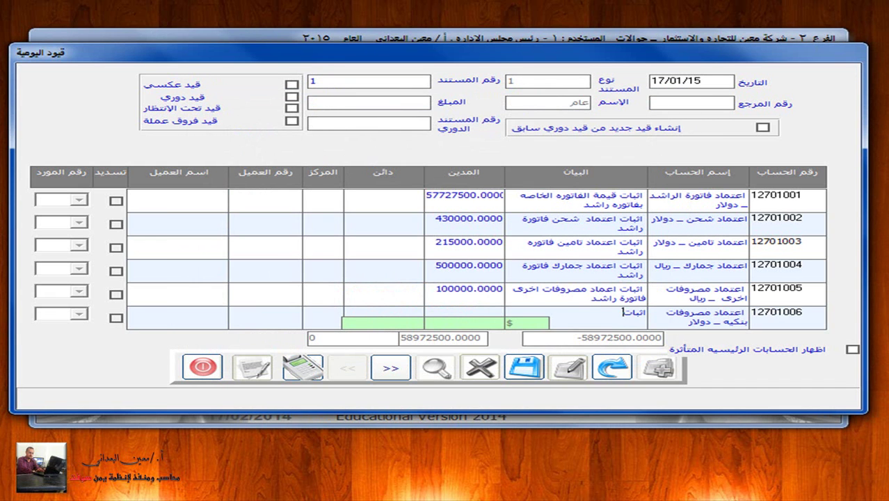
pyautogui.write(' اعتماد مصروفات بنيكه فات')
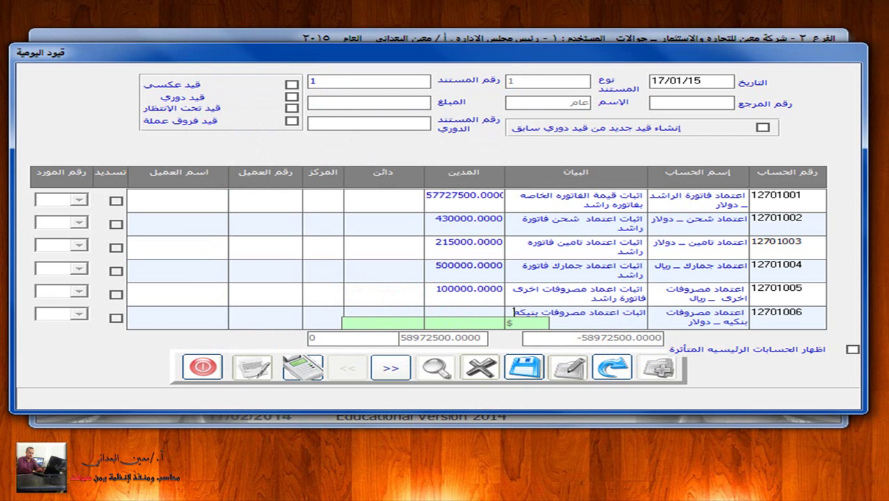
pyautogui.write('وره 215')
pyautogui.press('Tab')
pyautogui.write('43000')
pyautogui.press('Tab')
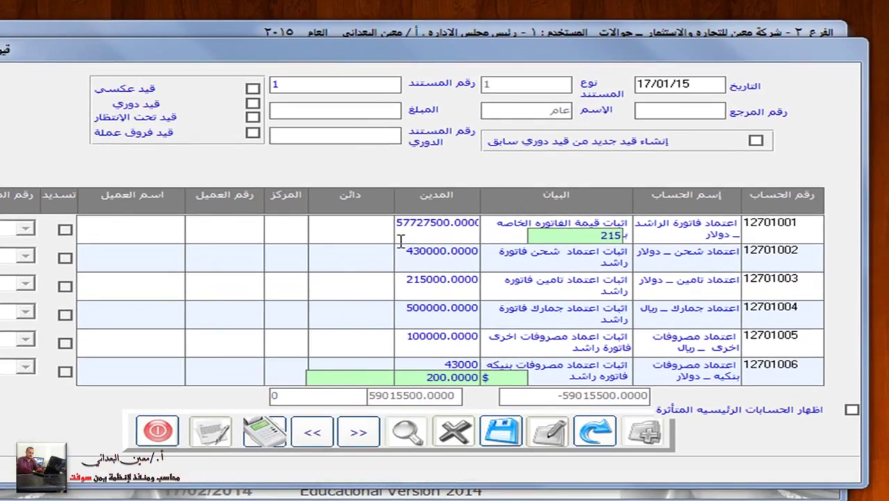
# On the next page of lines, search by name for راشد*, choose شركة الراشد ــ دولار, and describe it as لكم قيمة بضاعه فاتوره رقم 5
pyautogui.click(401, 238)
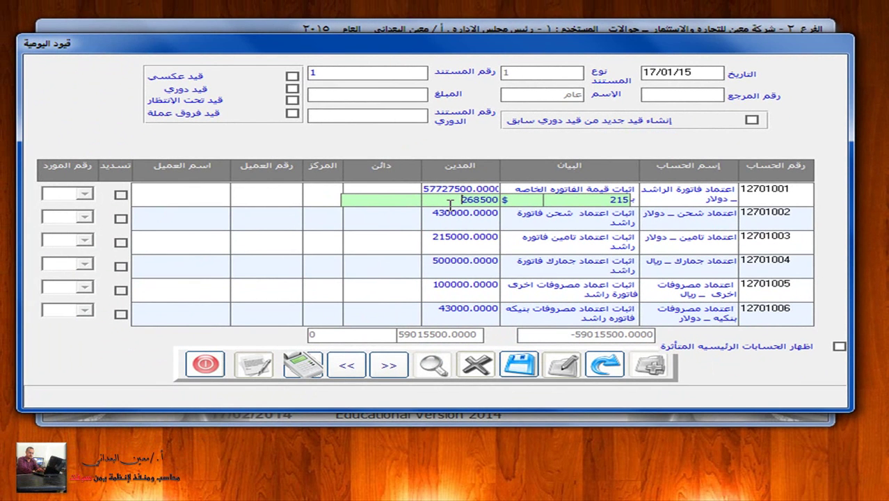
pyautogui.click(389, 365)
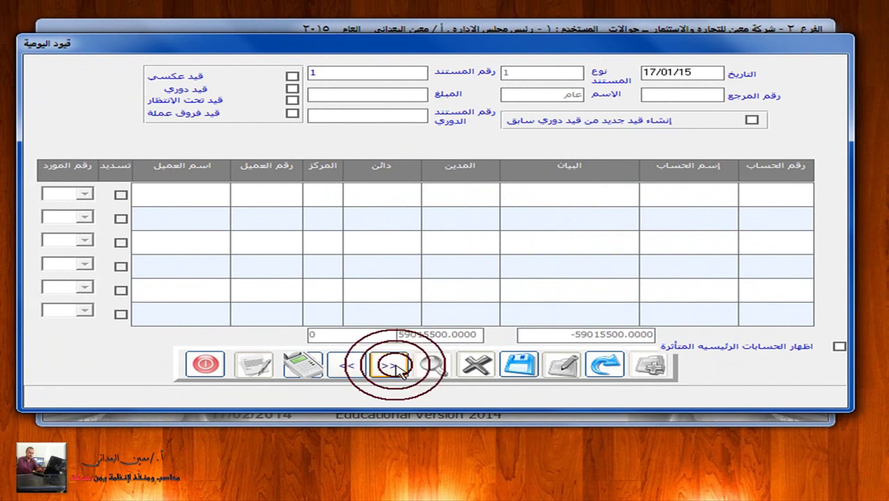
pyautogui.click(747, 193)
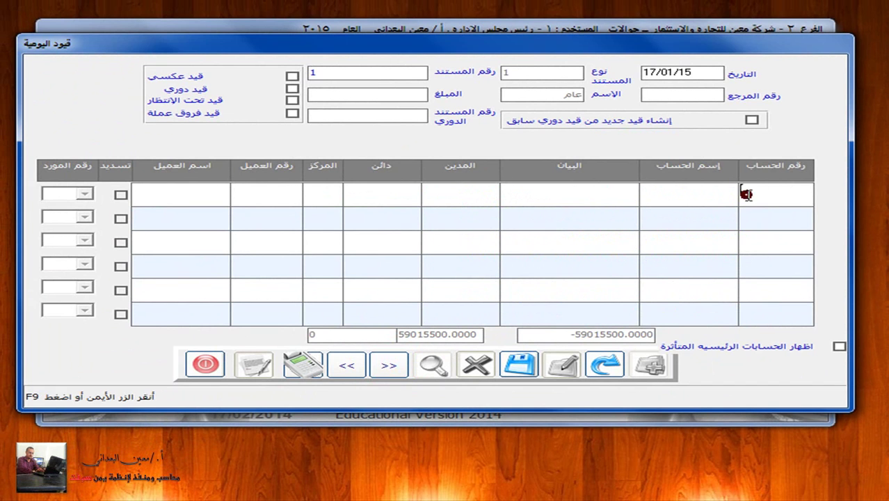
pyautogui.click(717, 196)
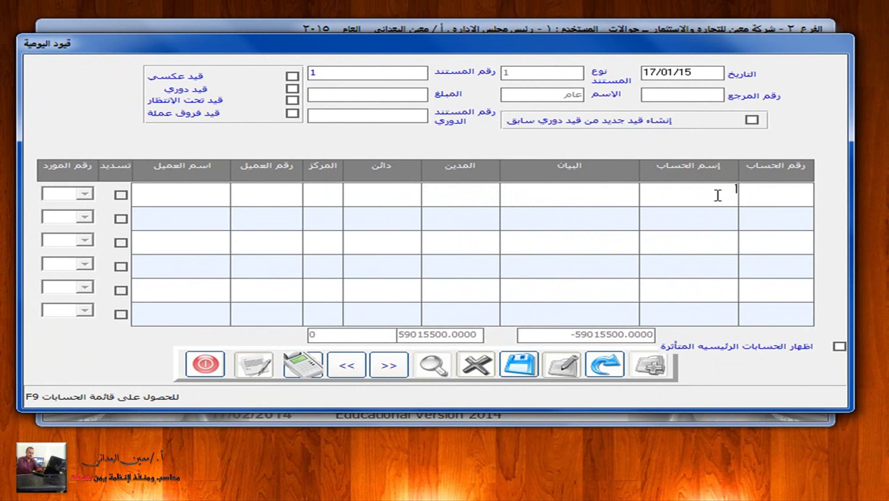
pyautogui.write('راشد*')
pyautogui.press('F9')
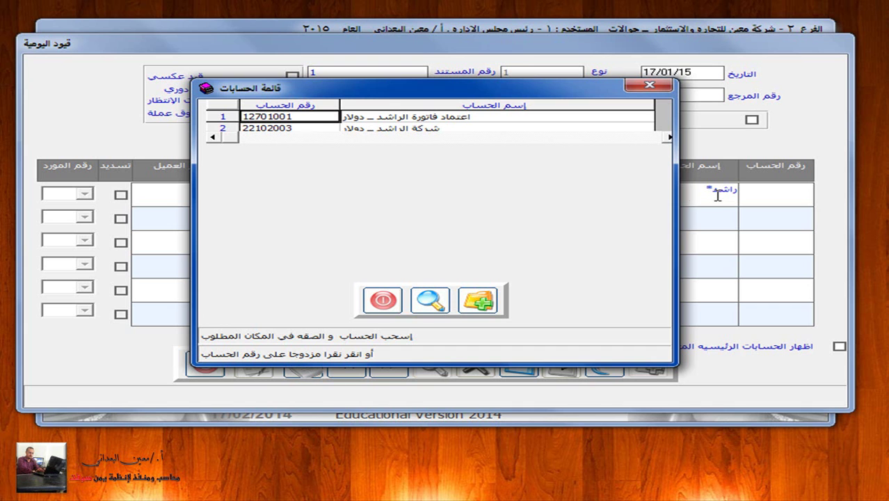
pyautogui.doubleClick(383, 129)
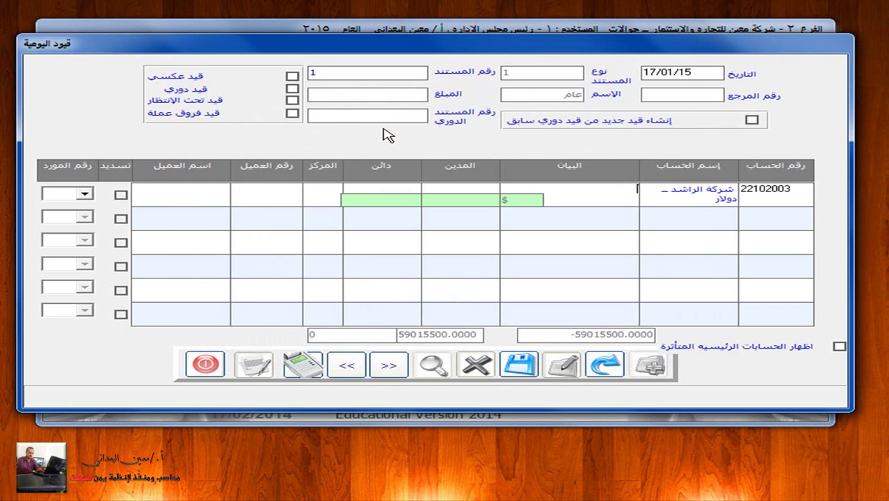
pyautogui.write('لكم قيمة بضاعة فاتوره رقم 5')
pyautogui.press('Return')
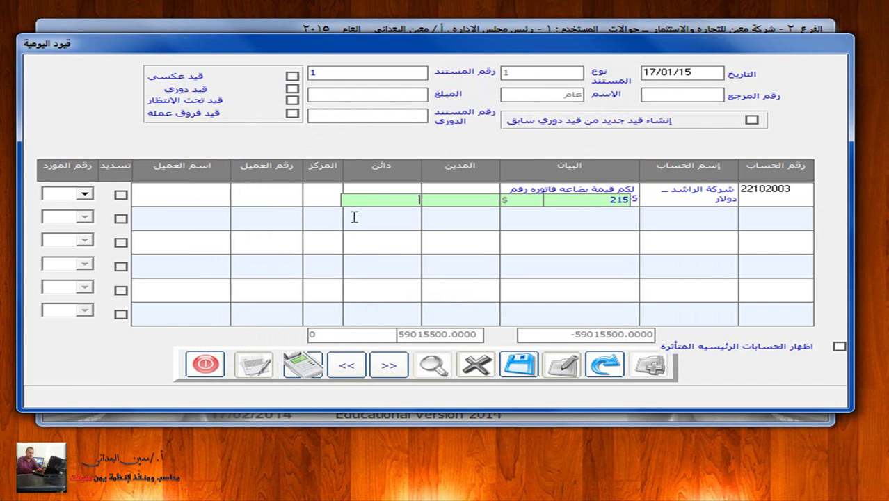
# Enter 268500 dollars as the credit amount of the "شركة الراشد – دولار" line in the journal entry
pyautogui.rightClick(384, 201)
pyautogui.click(439, 264)
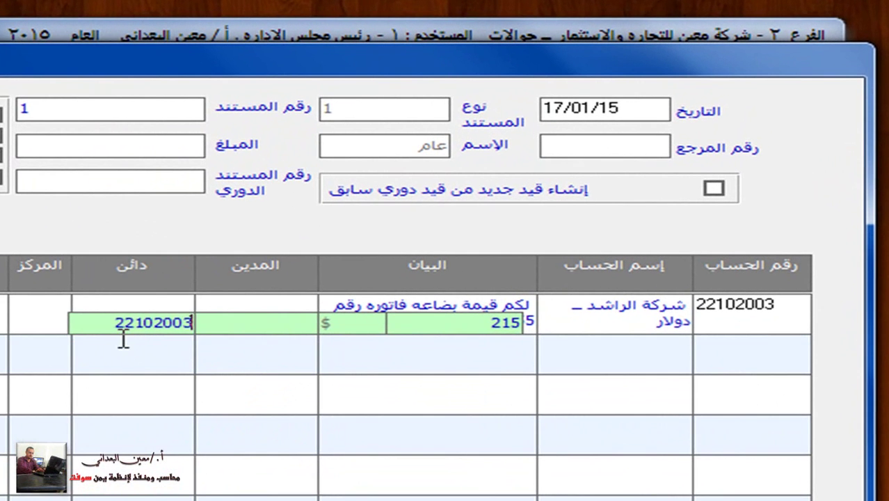
pyautogui.doubleClick(369, 204)
pyautogui.press('BackSpace')
pyautogui.write('268500')
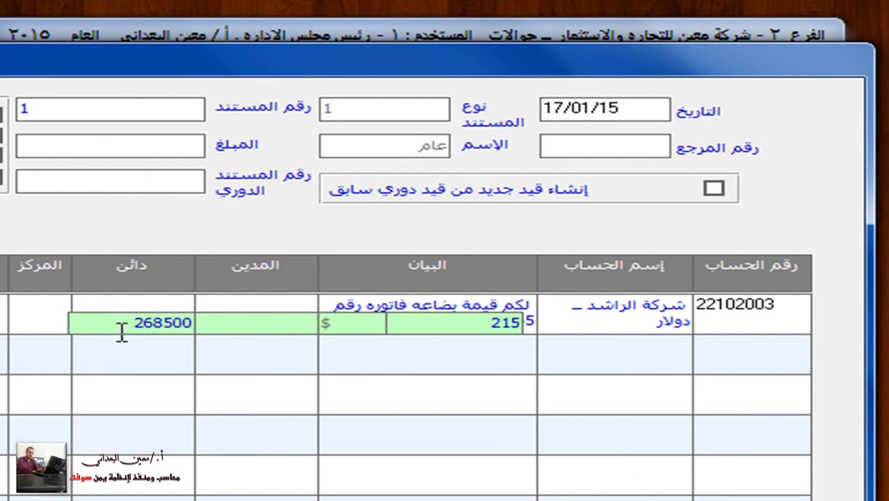
pyautogui.press('Return')
pyautogui.click(765, 308)
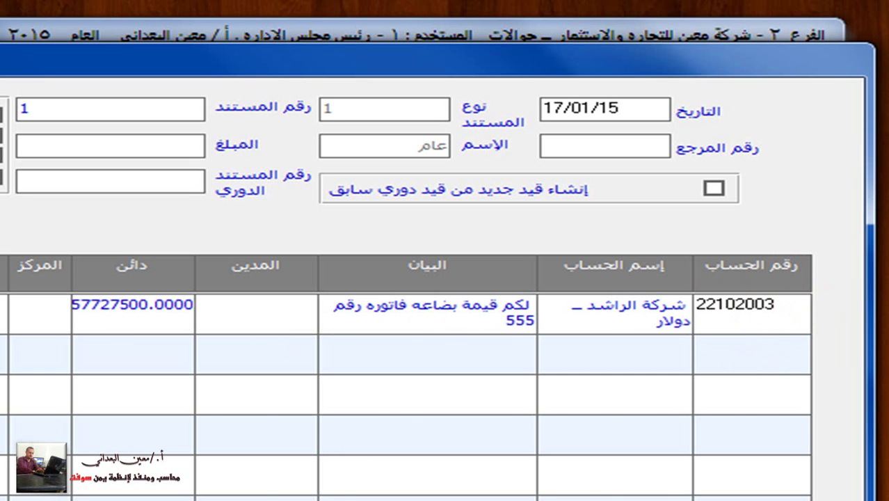
# Examine the debit lines for the invoice, shipping and insurance credits, including their foreign-currency amounts
pyautogui.scroll(5, 630, 317)
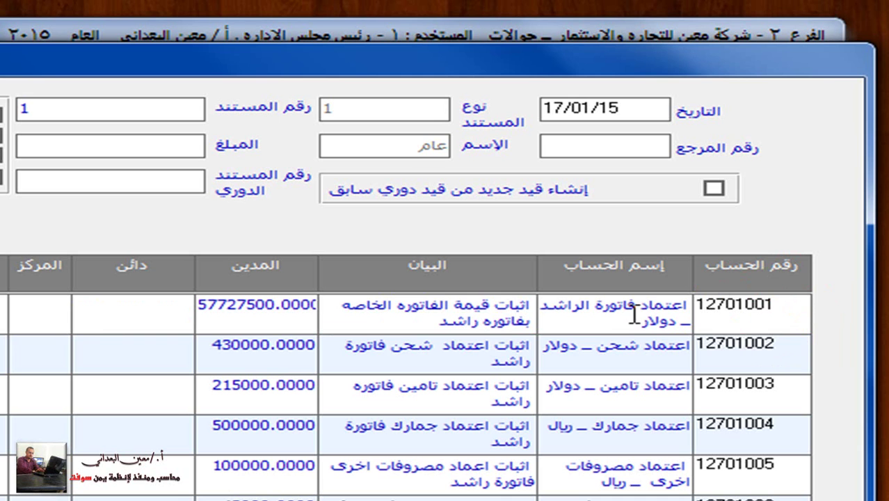
pyautogui.click(735, 303)
pyautogui.click(772, 305)
pyautogui.click(293, 327)
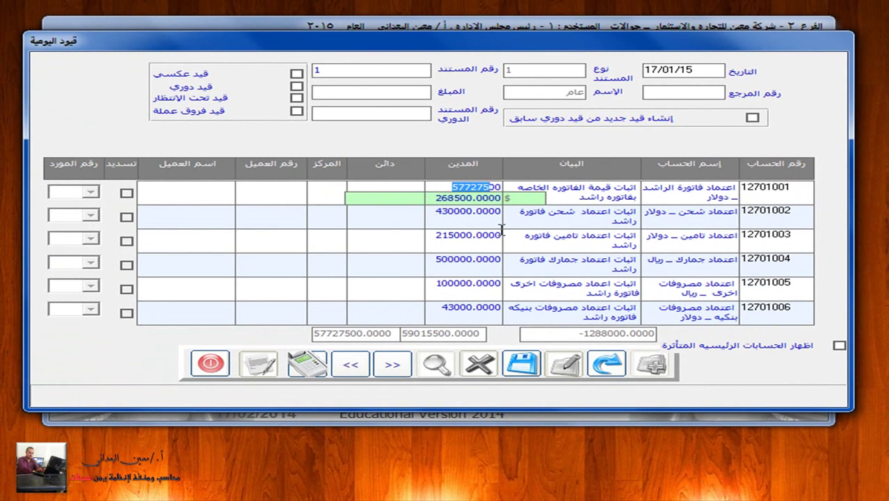
pyautogui.click(271, 361)
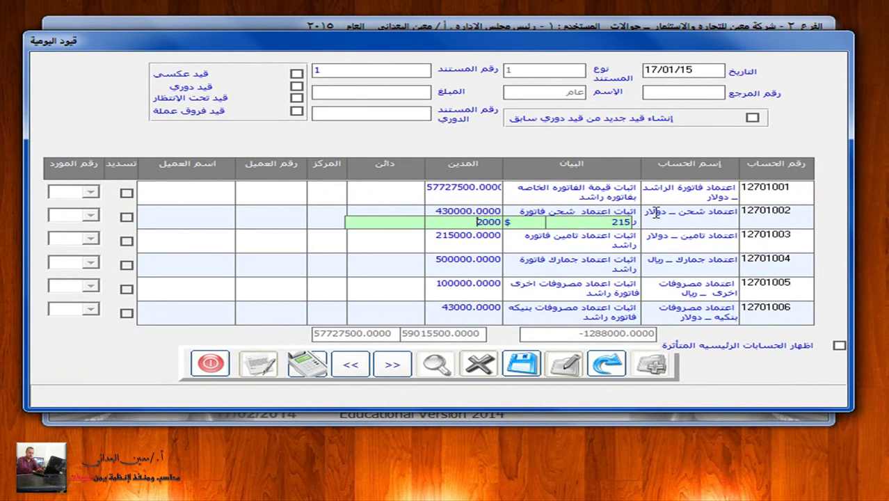
pyautogui.click(715, 236)
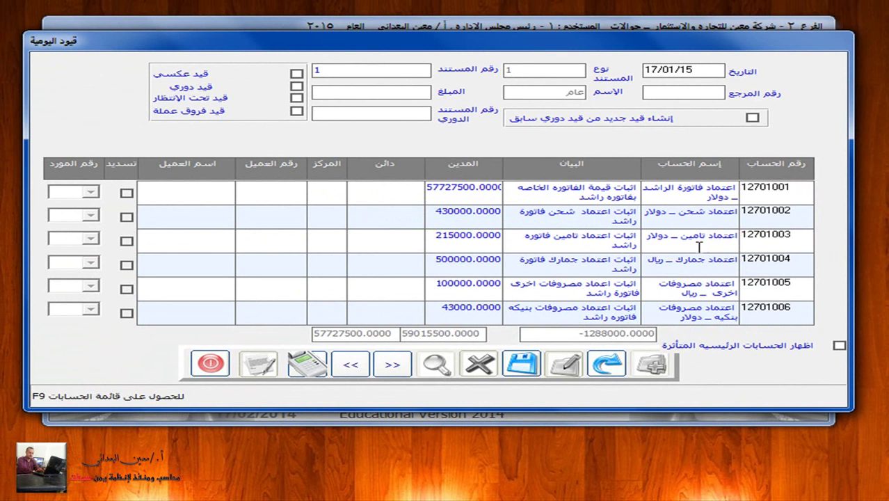
pyautogui.click(464, 241)
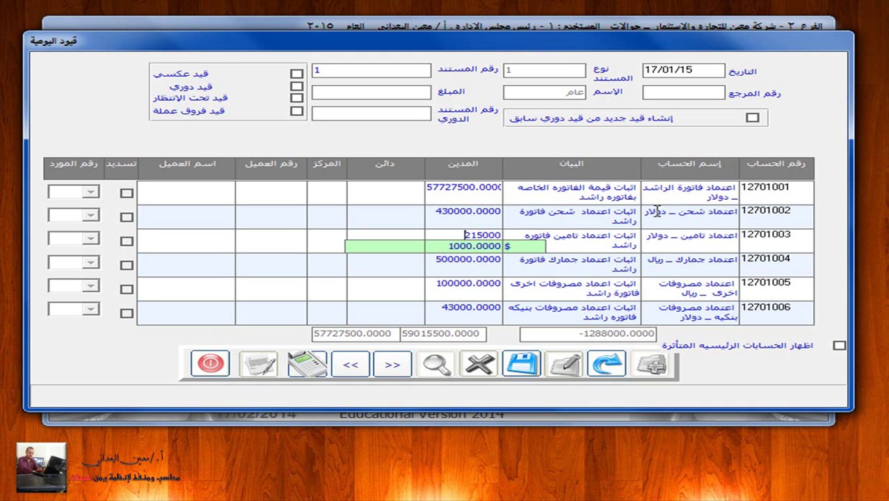
# Look up "صندوق" in the accounts list and assign "صندوق – دولار" to the second credit line
pyautogui.click(353, 364)
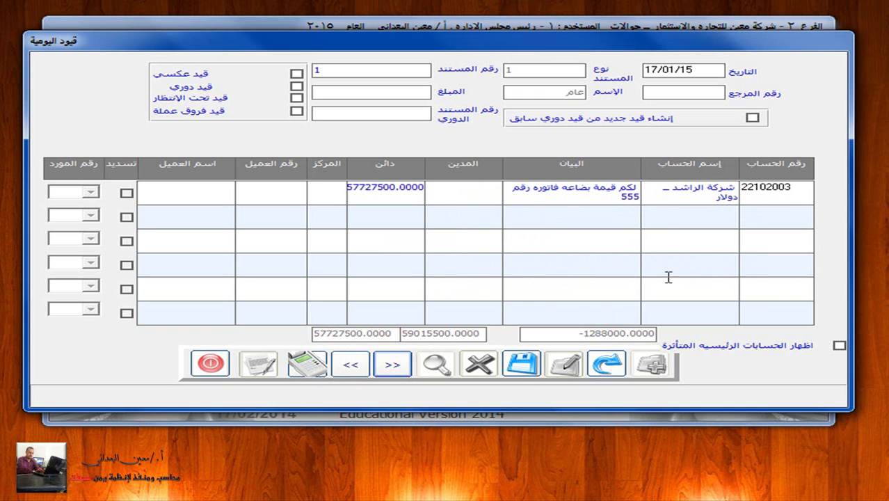
pyautogui.click(761, 218)
pyautogui.click(720, 215)
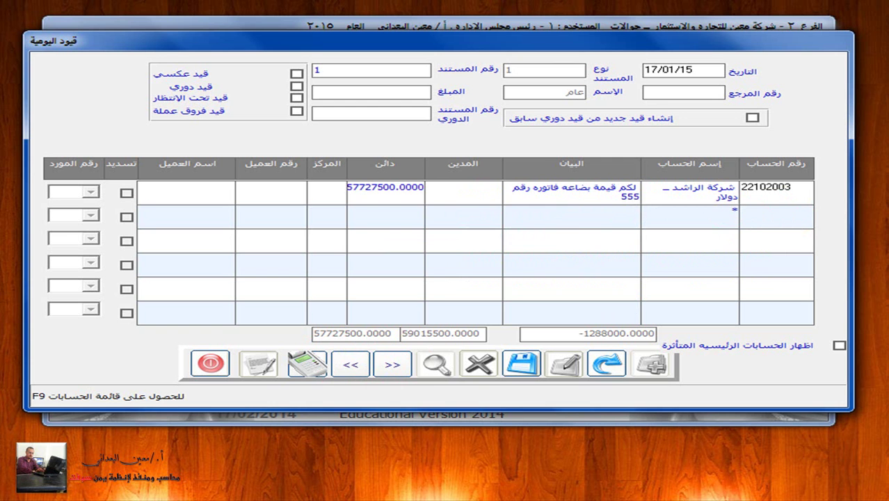
pyautogui.write('صندوق')
pyautogui.press('F9')
pyautogui.press('Down')
pyautogui.press('Down')
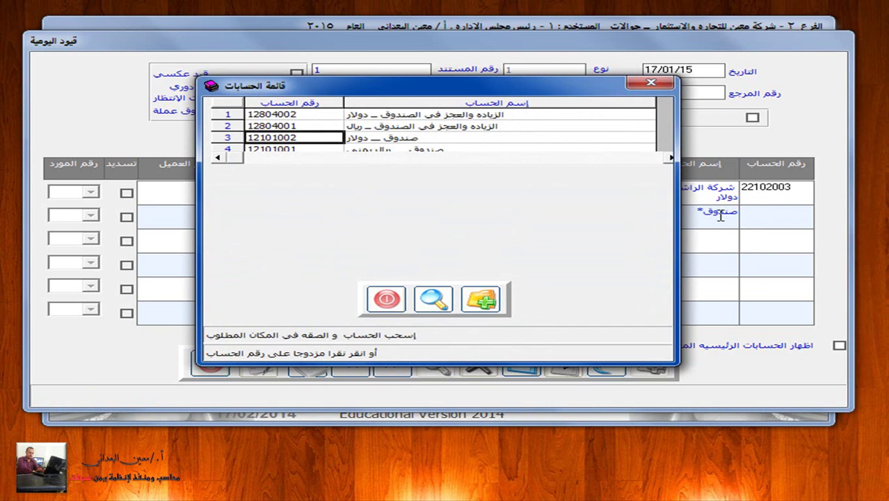
pyautogui.press('Return')
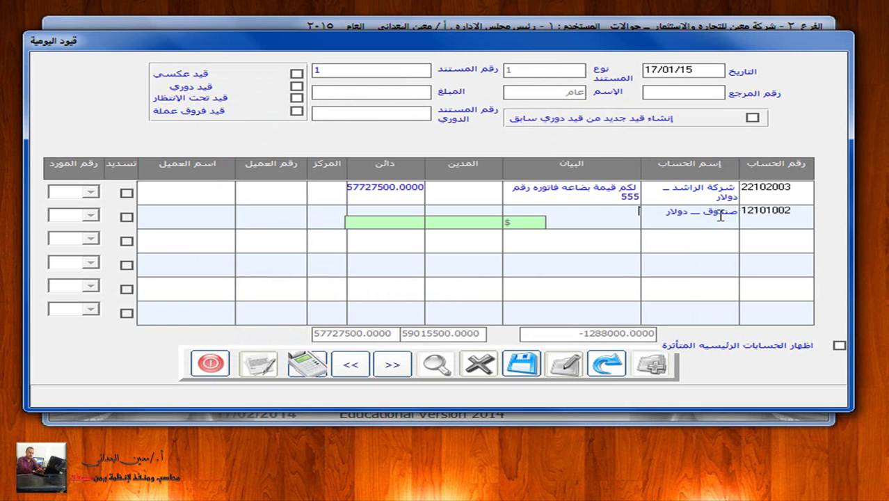
# Describe the dollar cash line as "سداد الشحن والتامين الخاص بفاتورة راشد" and credit it 3000 dollars at rate 215
pyautogui.write('سداد الحشن ف')
pyautogui.press('BackSpace')
pyautogui.press('BackSpace')
pyautogui.press('BackSpace')
pyautogui.press('BackSpace')
pyautogui.write('شحن والتامين الخاص')
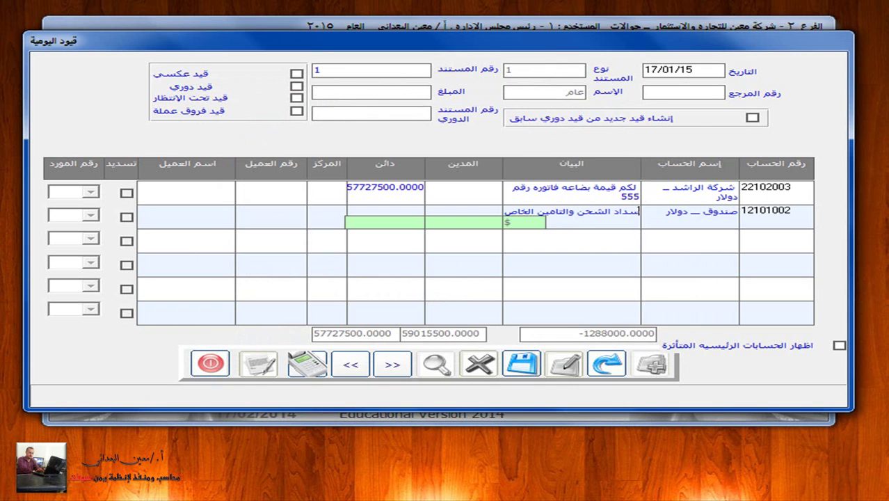
pyautogui.write(' بقاتوره رقم 215')
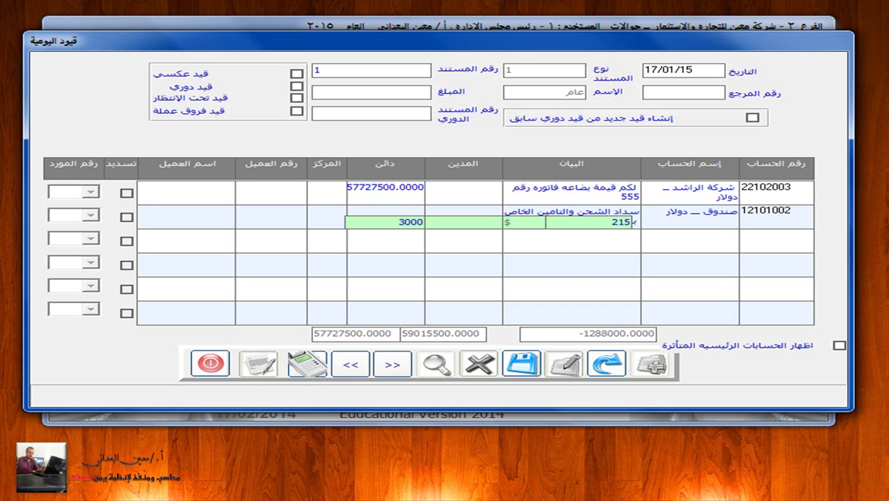
pyautogui.press('Return')
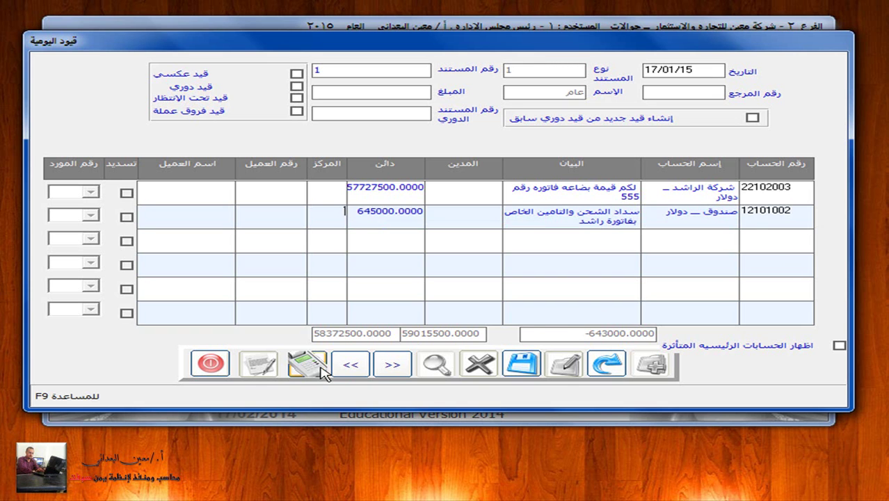
# Check the customs and other-expenses debit amounts and assign the "صندوق – ريال يمني" account to the third credit line
pyautogui.click(347, 371)
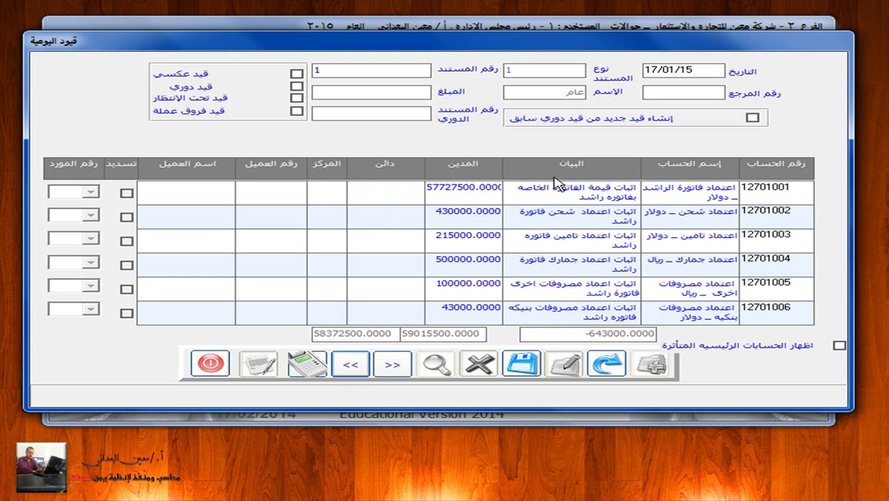
pyautogui.click(700, 258)
pyautogui.click(471, 271)
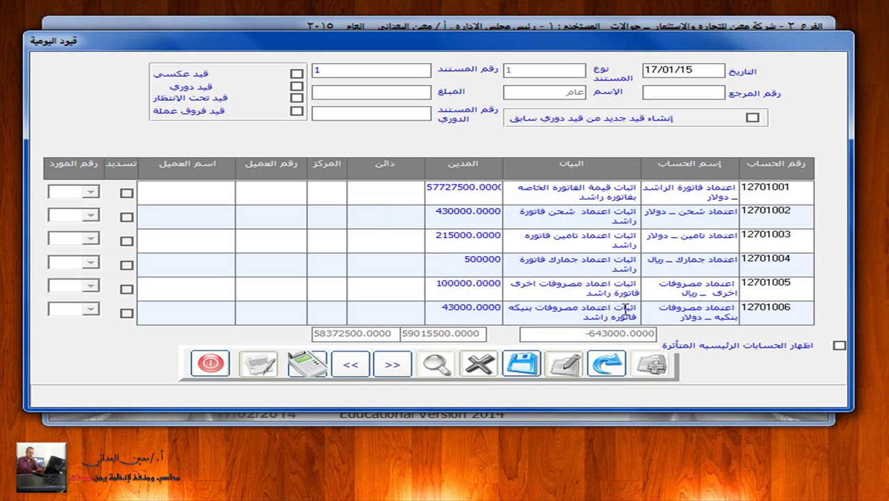
pyautogui.click(714, 292)
pyautogui.click(463, 284)
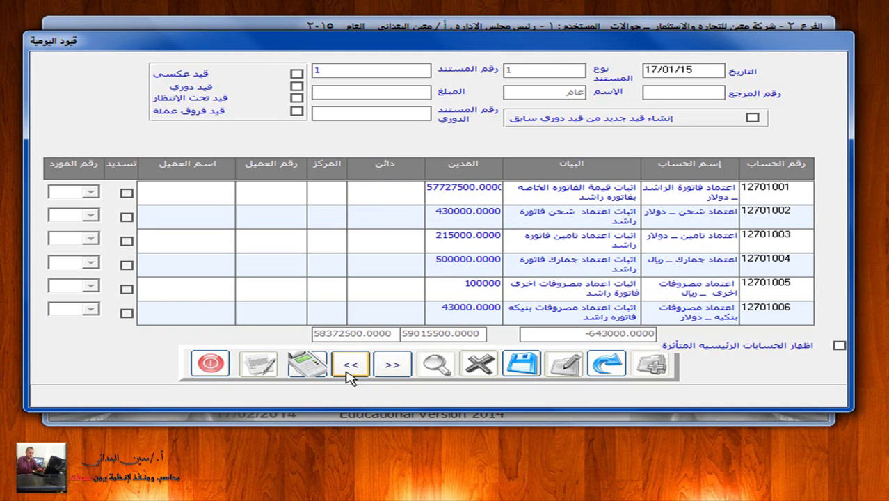
pyautogui.click(381, 366)
pyautogui.click(711, 238)
pyautogui.write('صندوق')
pyautogui.press('F9')
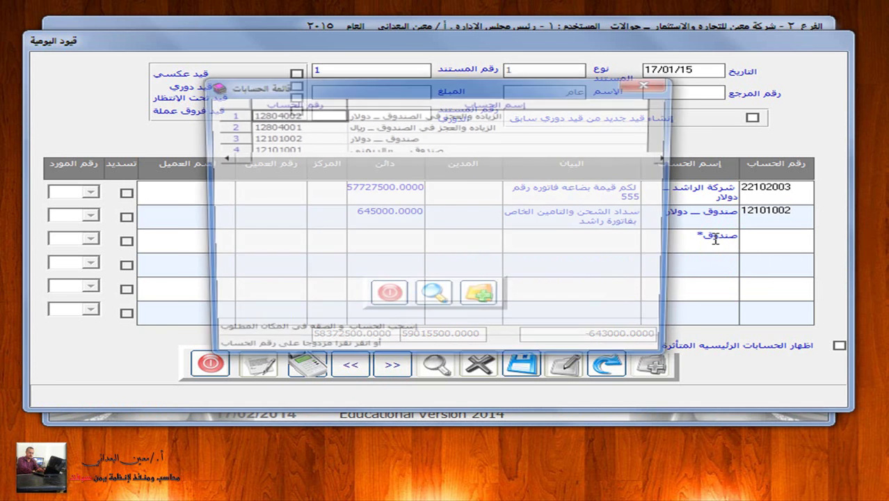
pyautogui.click(451, 148)
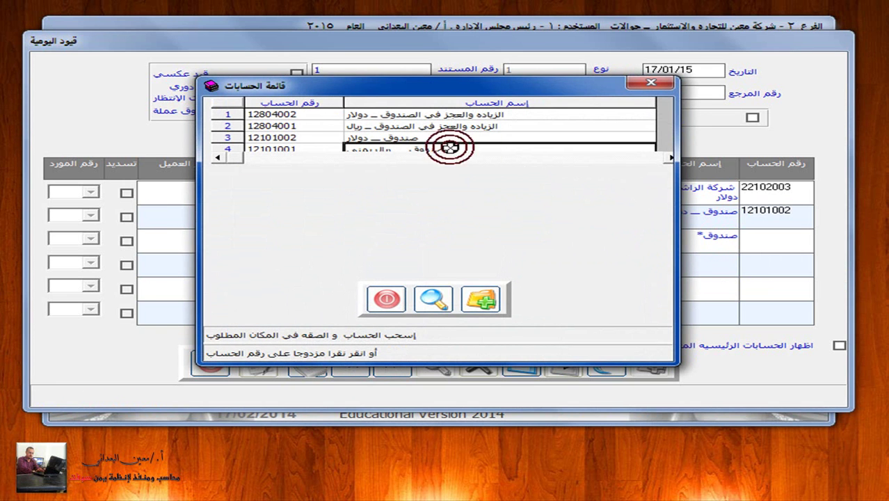
pyautogui.doubleClick(298, 147)
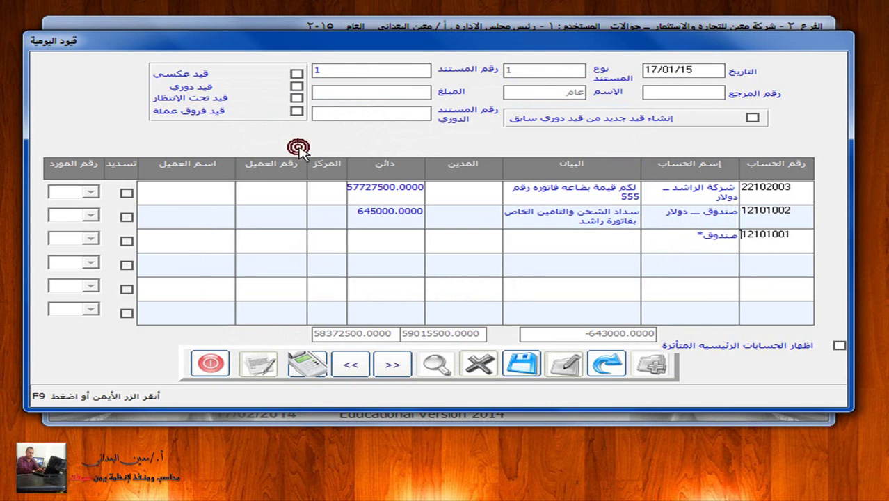
# Describe the Yemeni riyal cash line as "سداد الجمارك والمصروفات الاخرى" and credit it 600000
pyautogui.write('سداد الج')
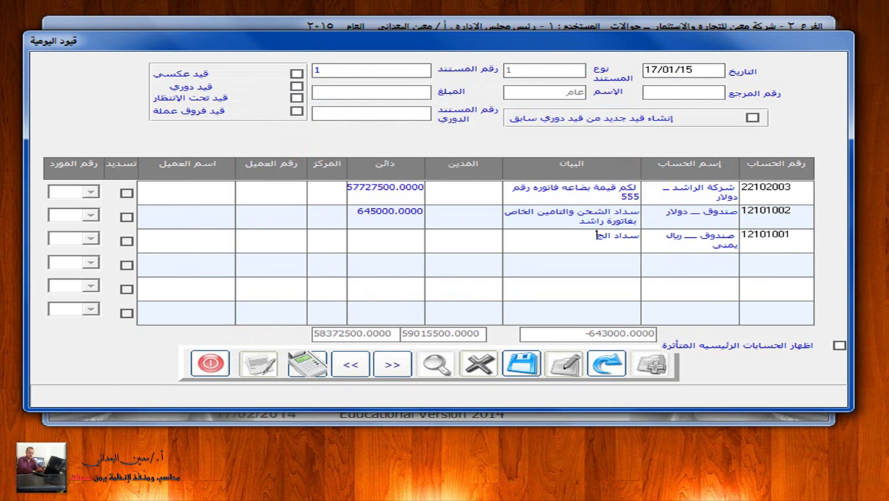
pyautogui.write('مالك والمصروفات الاخراج')
pyautogui.press('BackSpace')
pyautogui.press('BackSpace')
pyautogui.press('BackSpace')
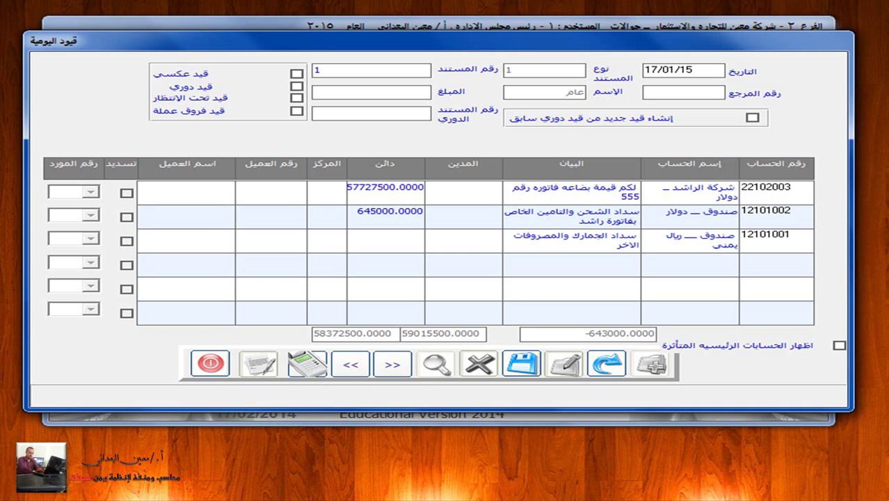
pyautogui.write('رى')
pyautogui.click(389, 248)
pyautogui.press('Return')
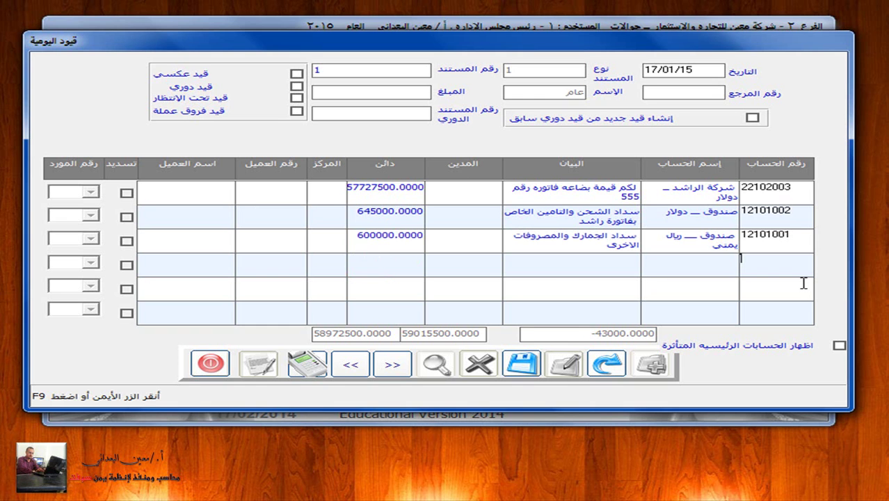
# Check the bank-expenses debit amount and assign the "بنك التضامن الاسلامي – دولار" account to the fourth credit line
pyautogui.click(350, 364)
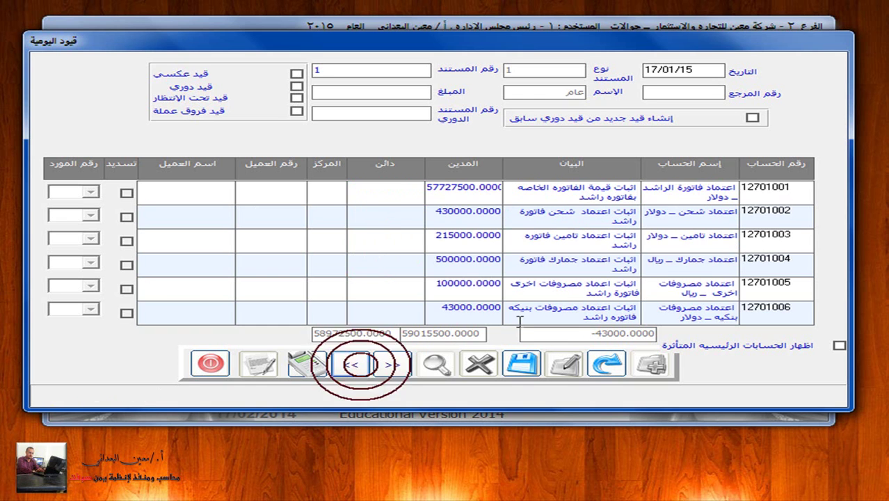
pyautogui.click(461, 308)
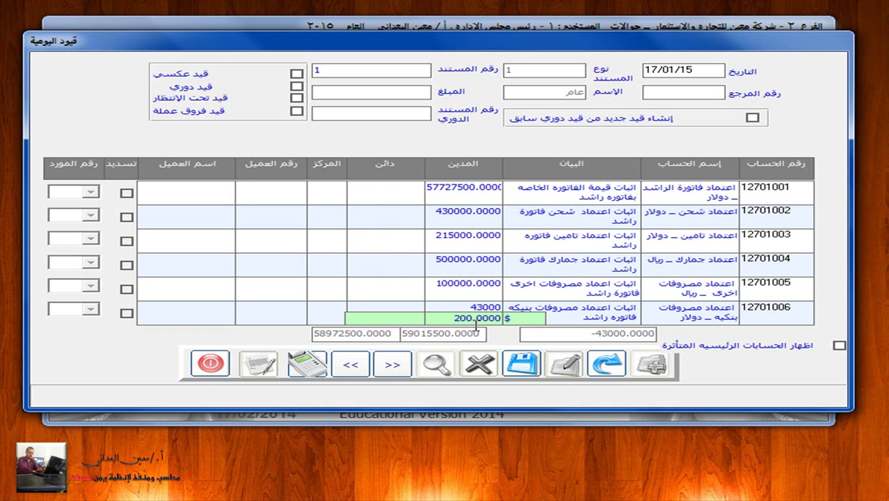
pyautogui.click(392, 364)
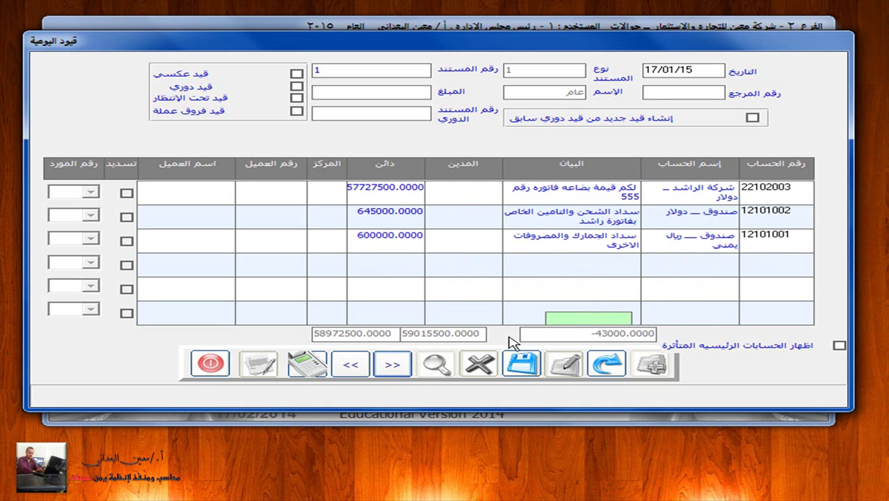
pyautogui.click(717, 261)
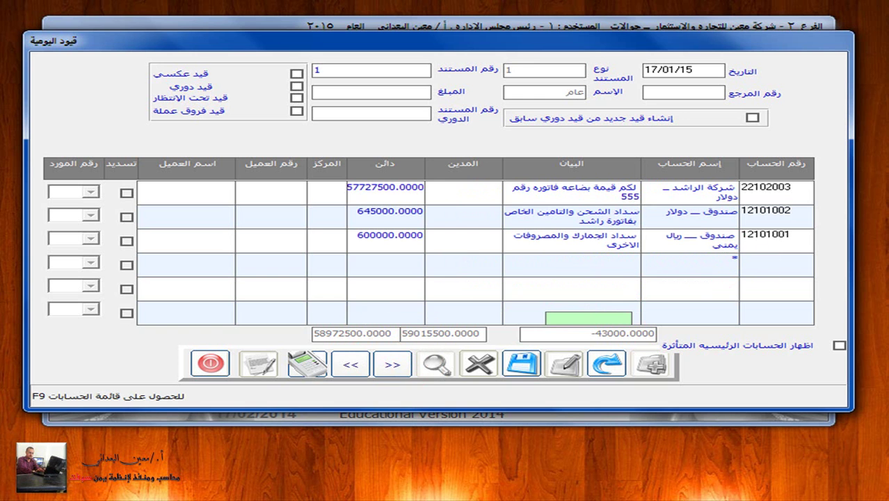
pyautogui.write('تضامن')
pyautogui.press('Return')
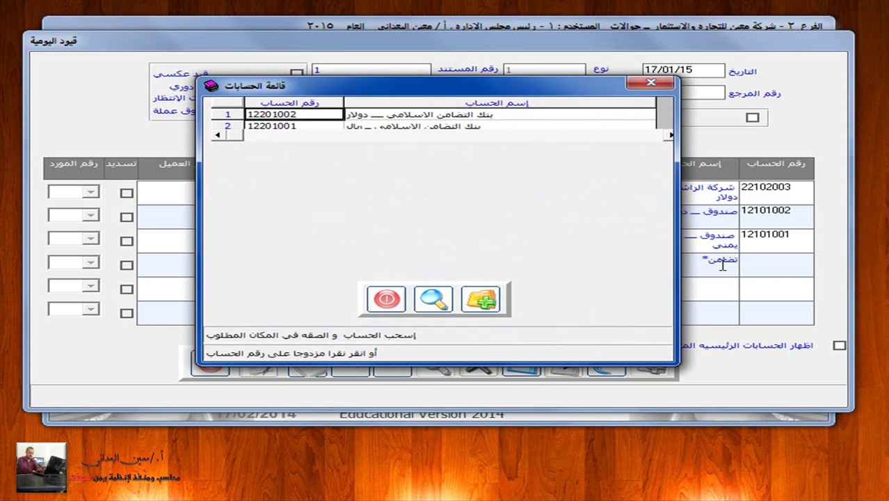
pyautogui.press('Return')
# Describe the bank line as "سداد مصروفات بنكيه عند فتح اعتماد فاتورة رشاد" and credit it 200 dollars at rate 215
pyautogui.write('صد')
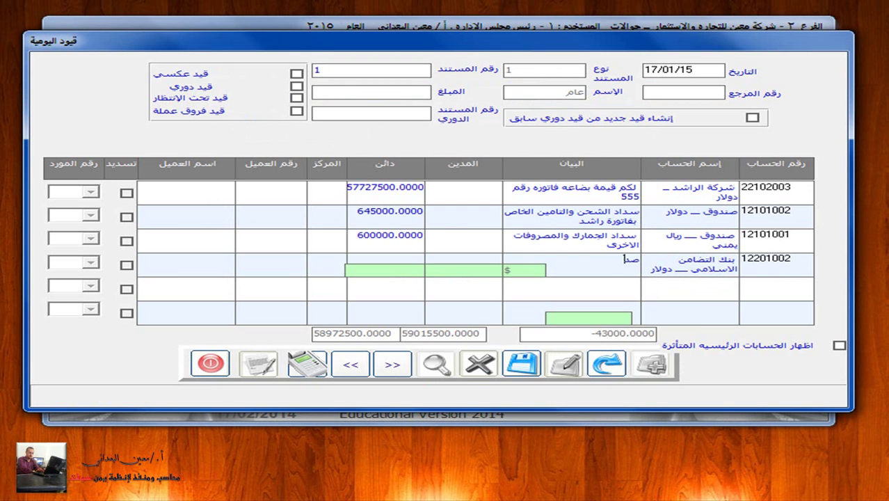
pyautogui.write('اد مصروفات بنكيه عد')
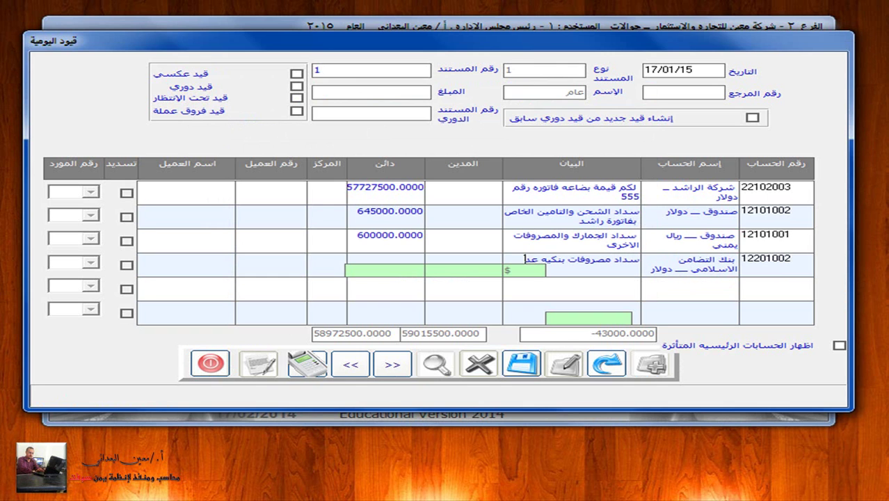
pyautogui.press('BackSpace')
pyautogui.write('ند فتح')
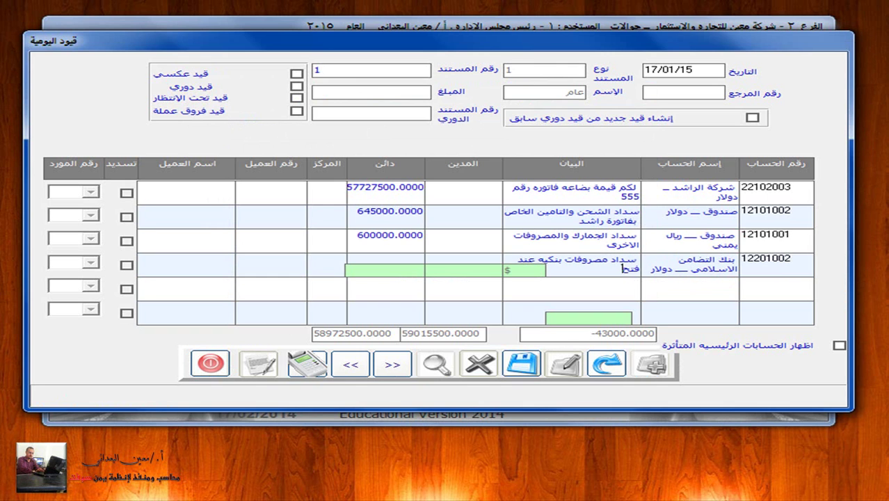
pyautogui.write(' (عتماد ف')
pyautogui.write('اتورة ا')
pyautogui.write('215')
pyautogui.write('2')
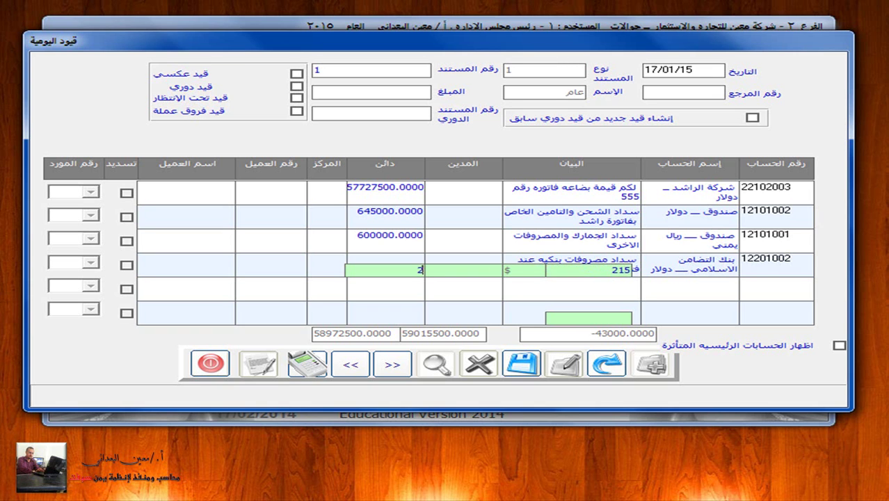
pyautogui.write('00')
pyautogui.press('Return')
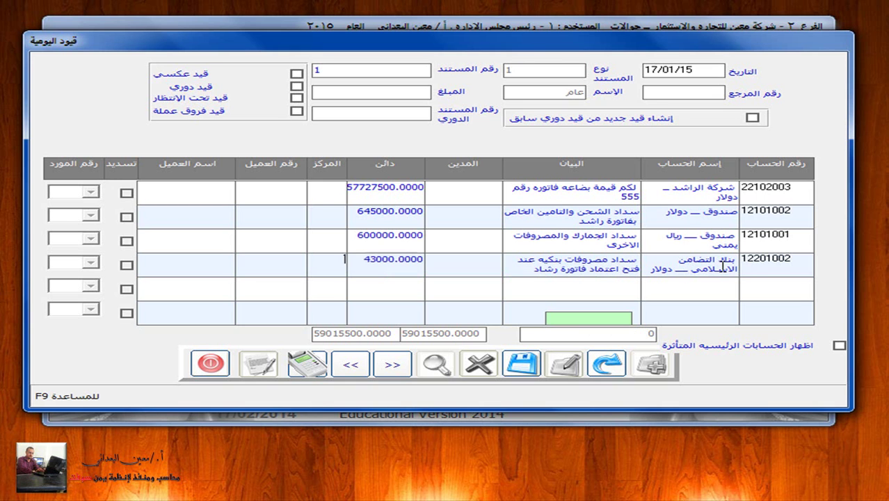
pyautogui.click(392, 364)
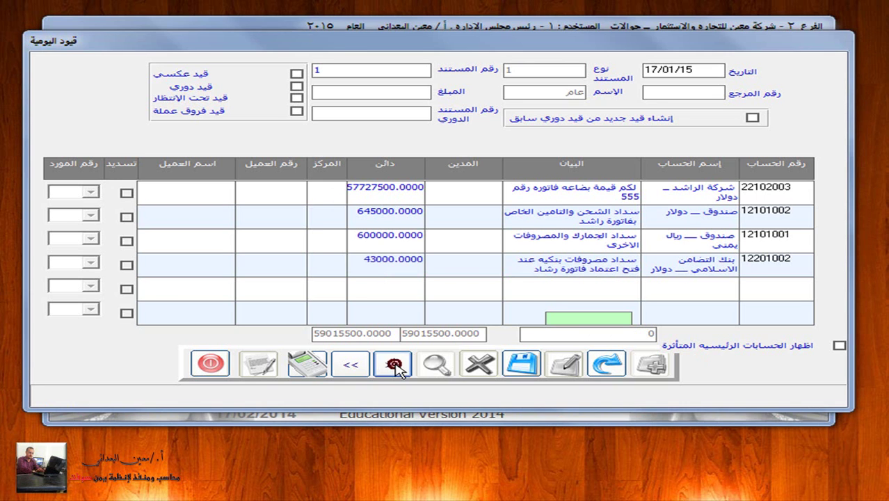
# Review the debit and credit lines of the journal entry, checking each letter-of-credit amount against the supplier, cash and bank credits
pyautogui.click(459, 272)
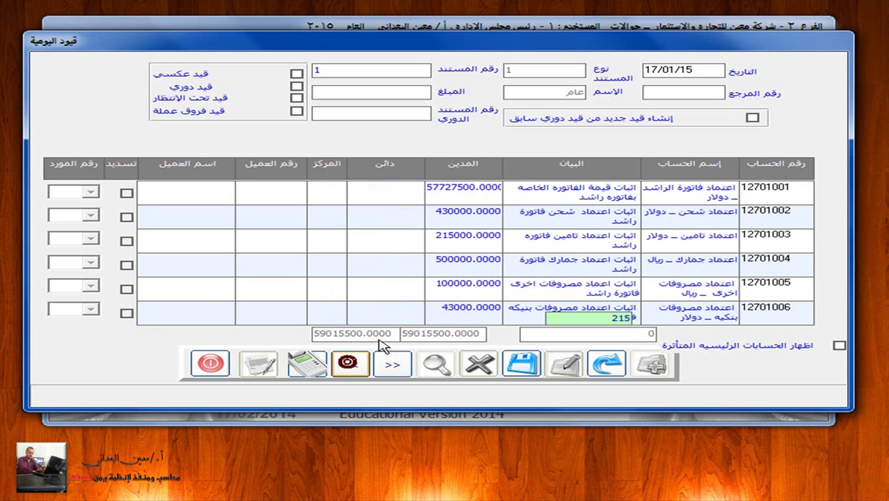
pyautogui.click(486, 197)
pyautogui.click(474, 221)
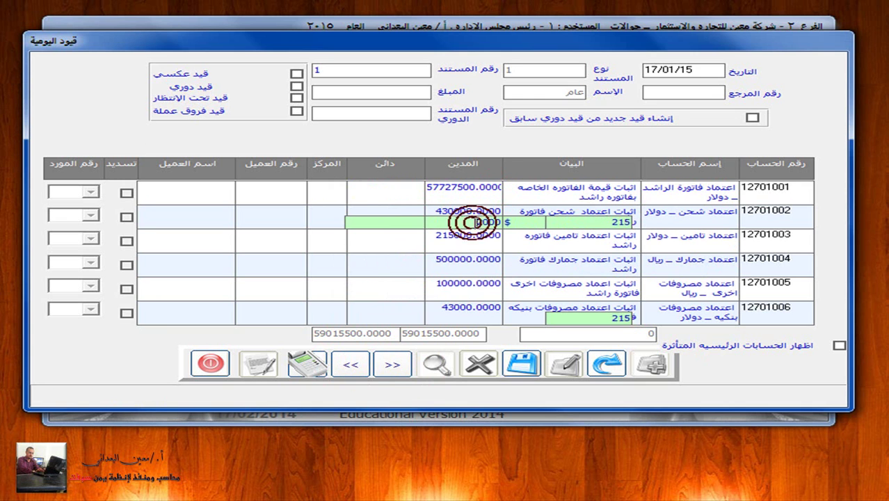
pyautogui.click(469, 244)
pyautogui.click(466, 262)
pyautogui.click(468, 285)
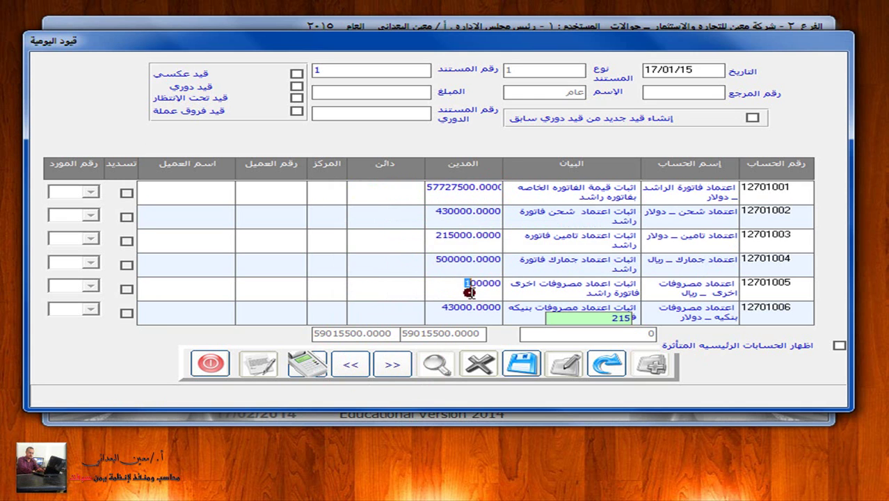
pyautogui.click(480, 307)
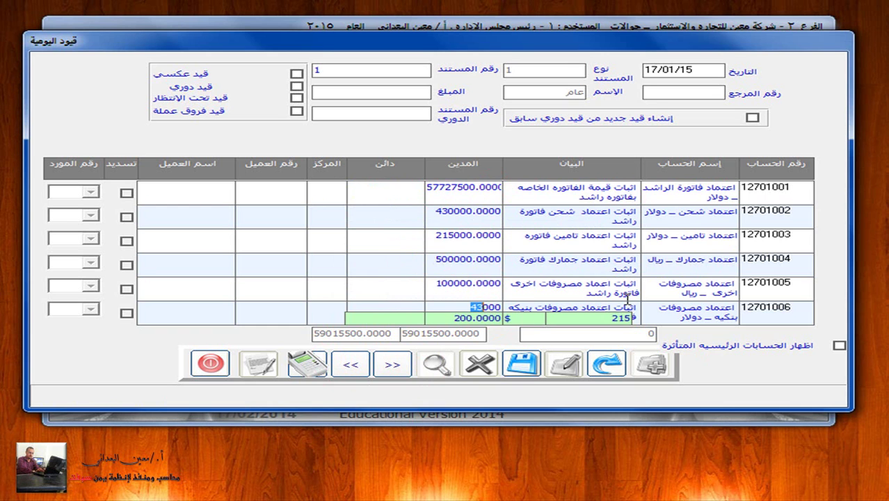
pyautogui.click(392, 363)
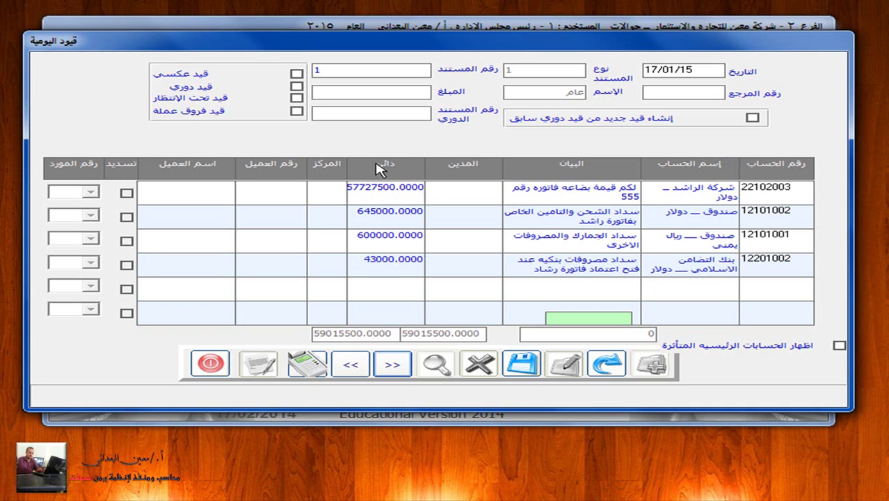
pyautogui.click(349, 364)
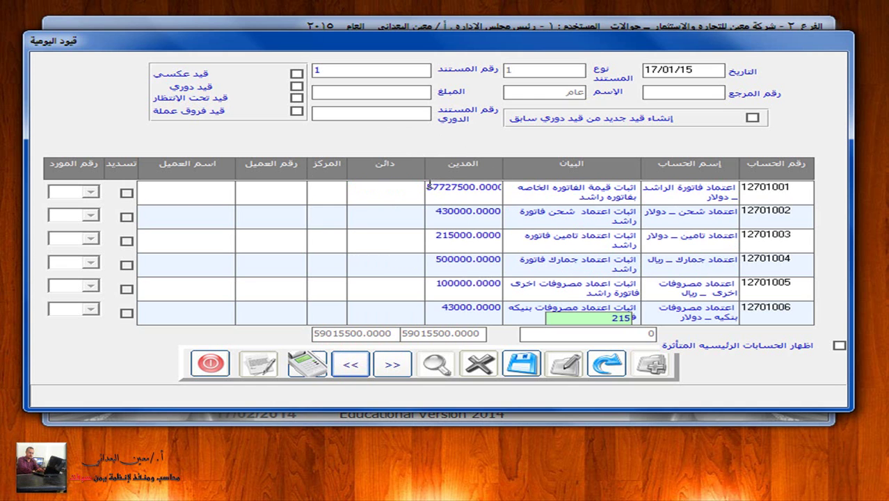
pyautogui.click(392, 363)
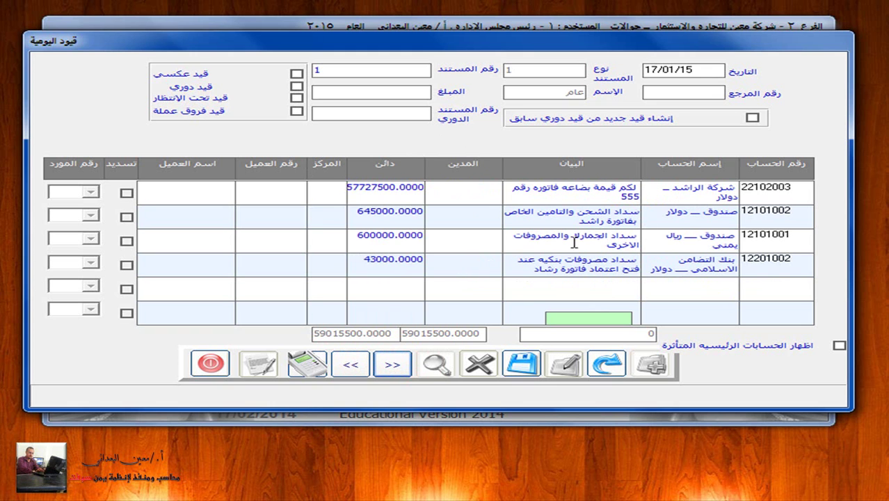
# Assign supplier number 003 to the "شركة الراشد – دولار" credit line
pyautogui.click(739, 188)
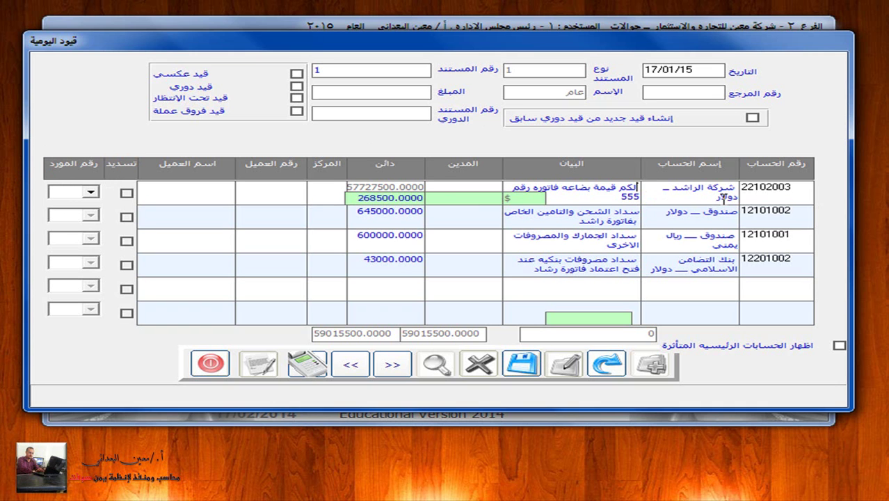
pyautogui.click(92, 193)
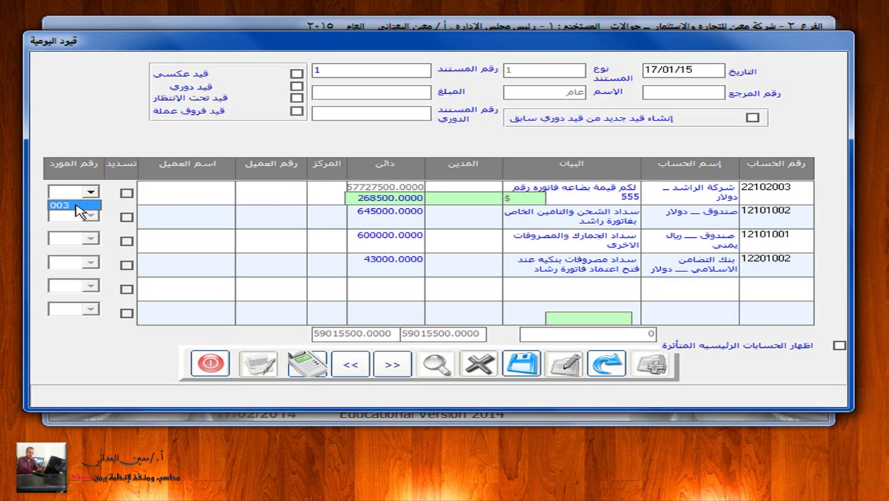
pyautogui.click(76, 206)
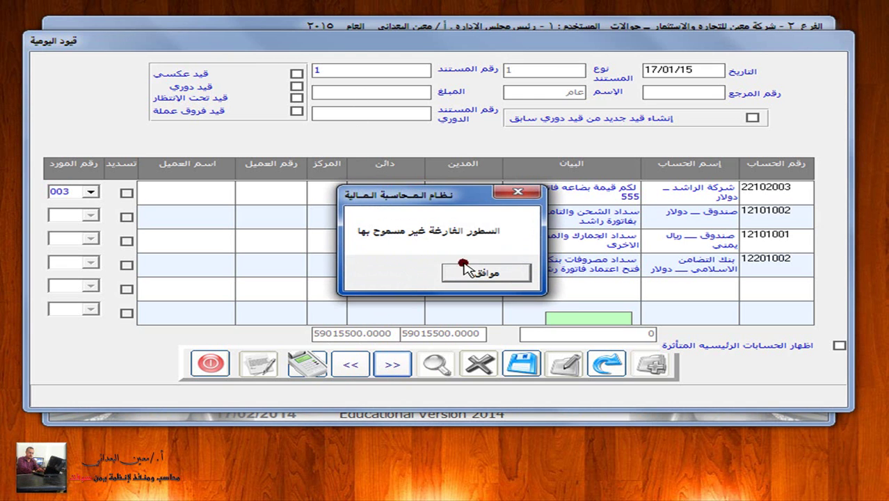
pyautogui.click(514, 270)
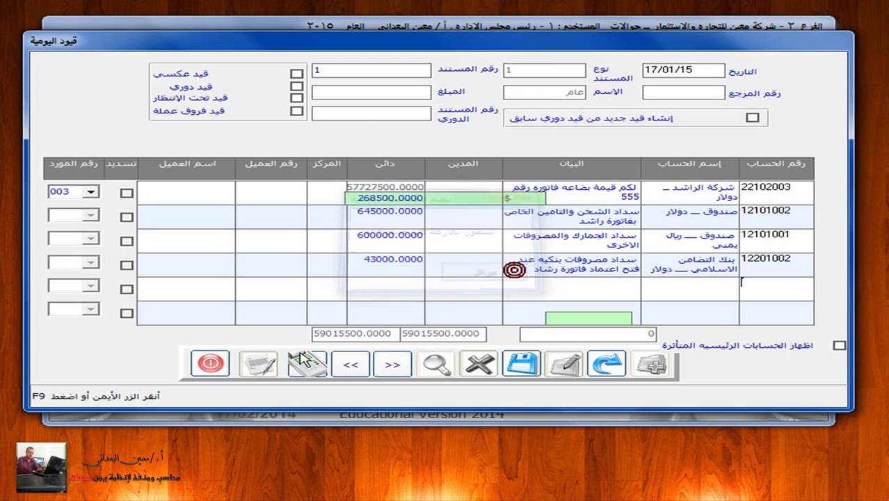
# Set the journal entry's total amount (المبلغ) to 59015500
pyautogui.click(350, 363)
pyautogui.click(377, 90)
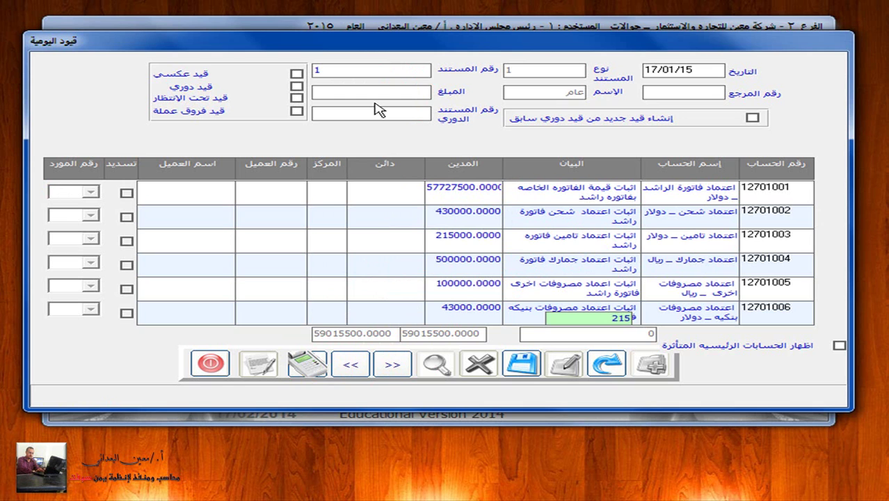
pyautogui.write('59015500')
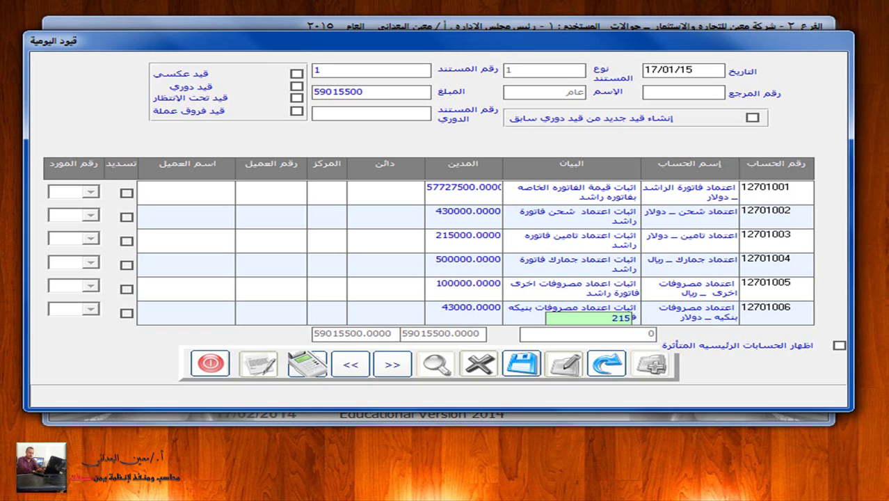
pyautogui.press('Tab')
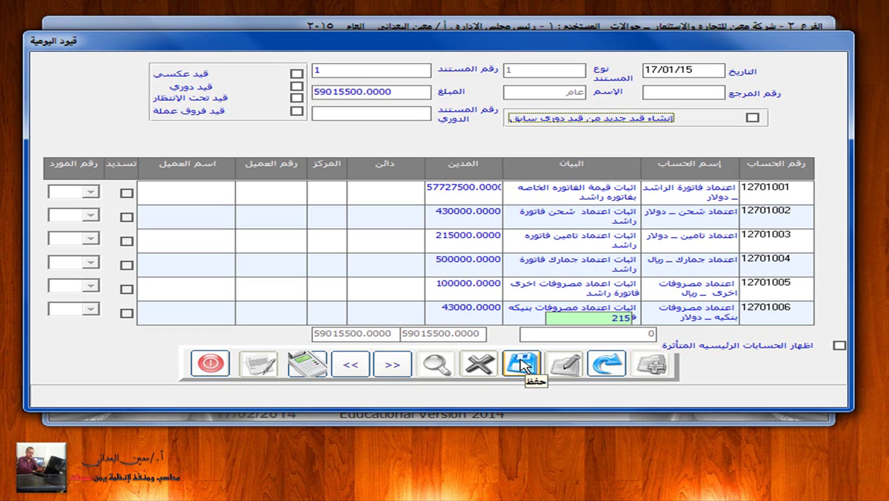
# Check the entry's debit and credit lines once more, then save the journal entry and close its form
pyautogui.click(352, 364)
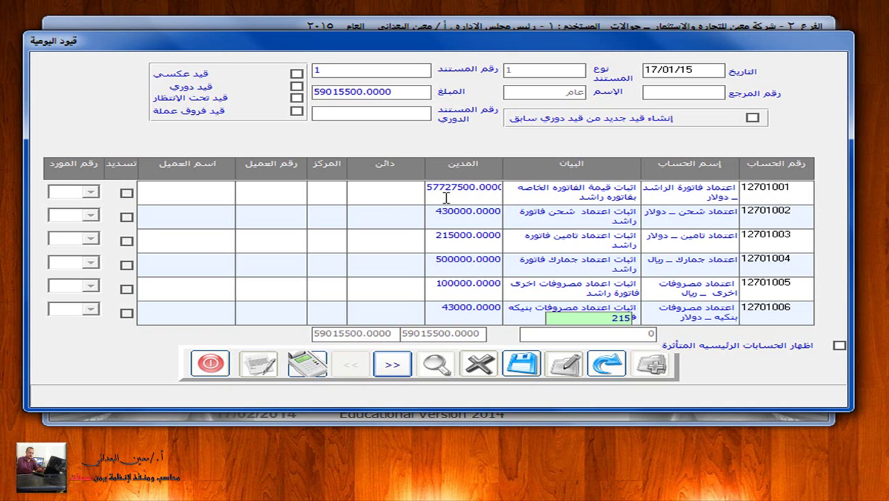
pyautogui.click(376, 367)
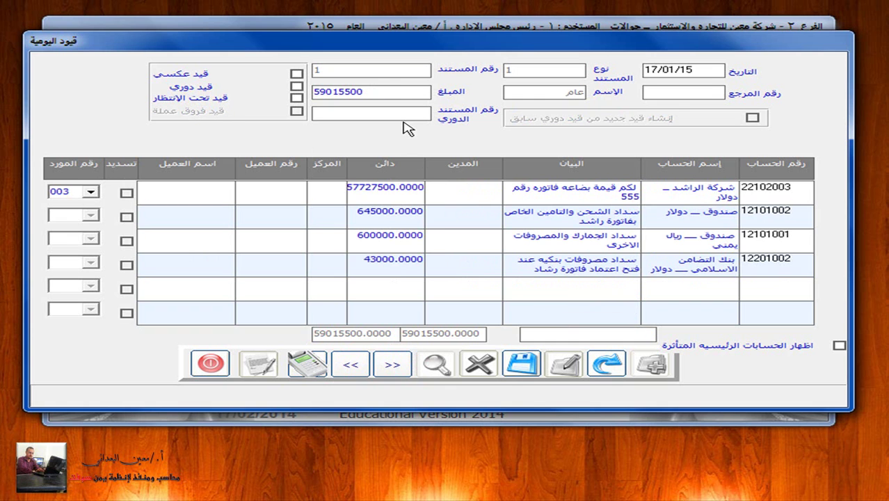
pyautogui.click(521, 366)
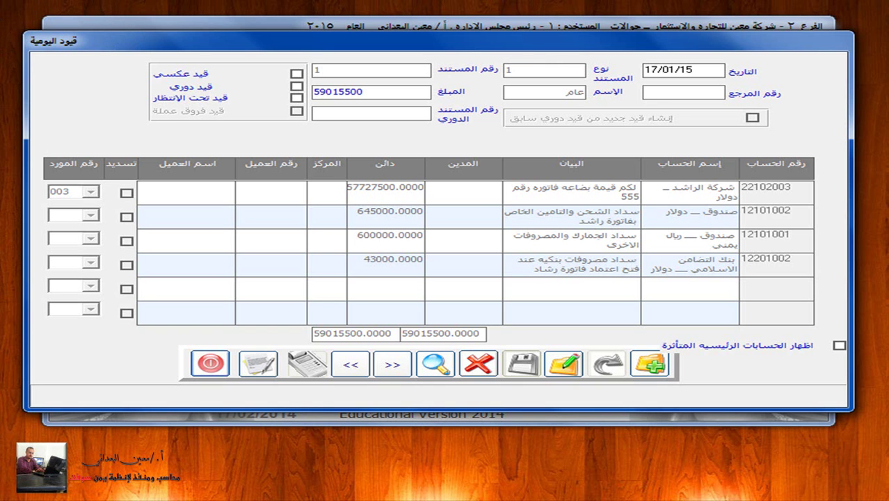
pyautogui.click(210, 362)
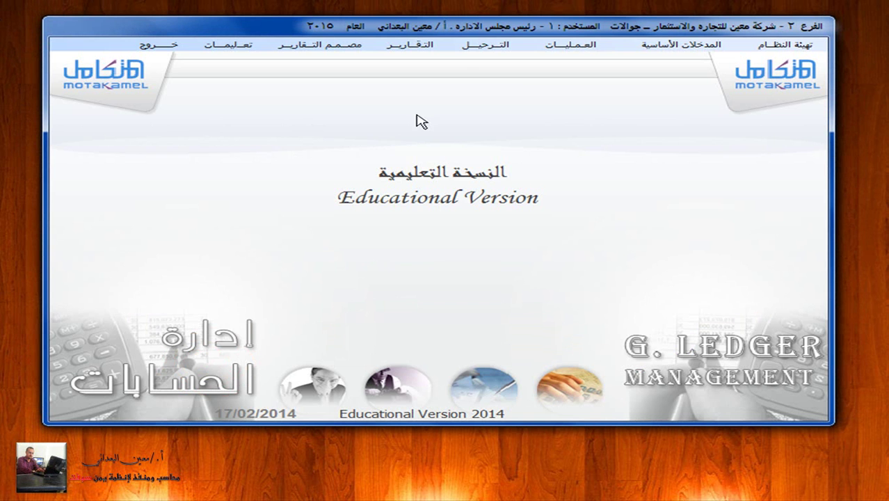
# Post daily journal entry 1 dated 17/01/2015 using the single-document (سند) posting type, and close the posting form
pyautogui.click(489, 46)
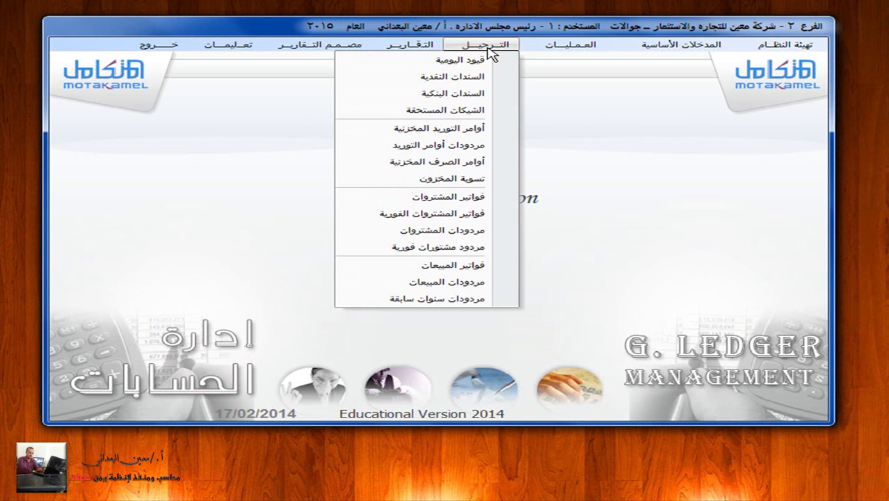
pyautogui.click(489, 59)
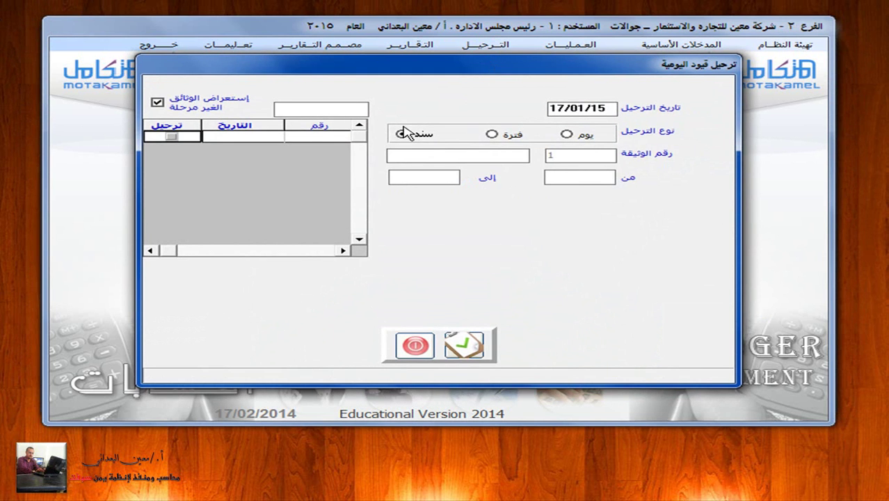
pyautogui.click(403, 135)
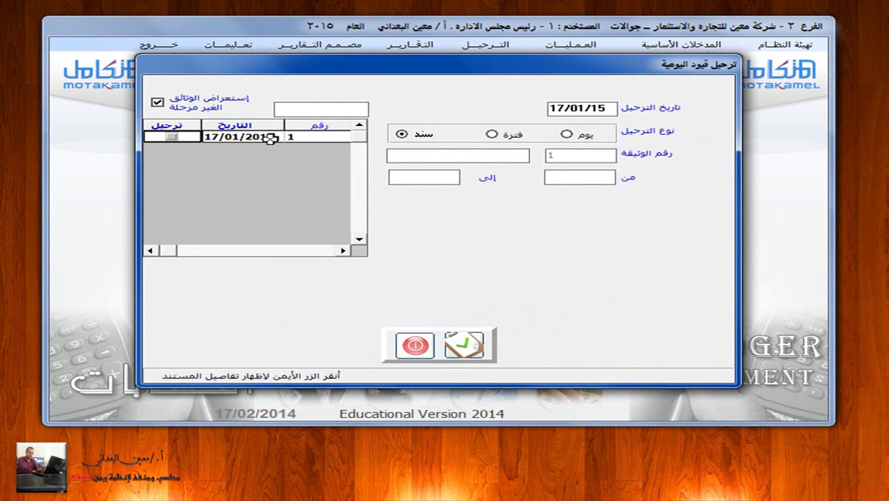
pyautogui.click(162, 135)
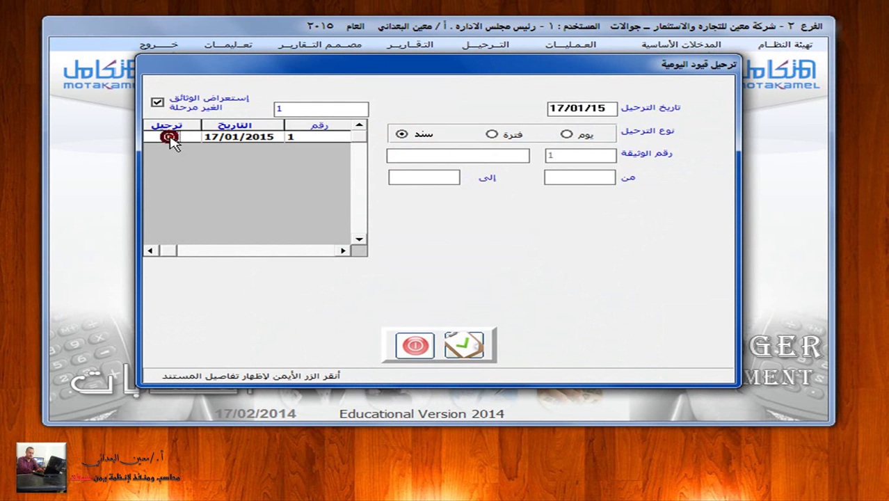
pyautogui.click(228, 136)
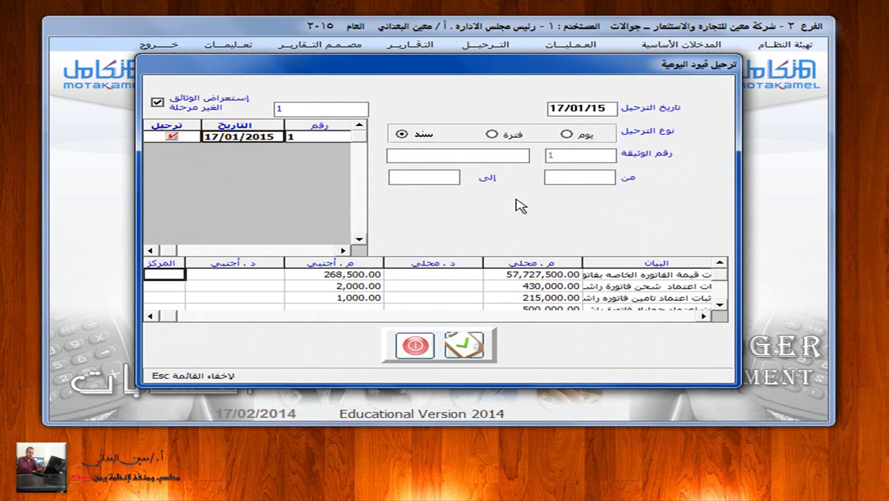
pyautogui.click(466, 346)
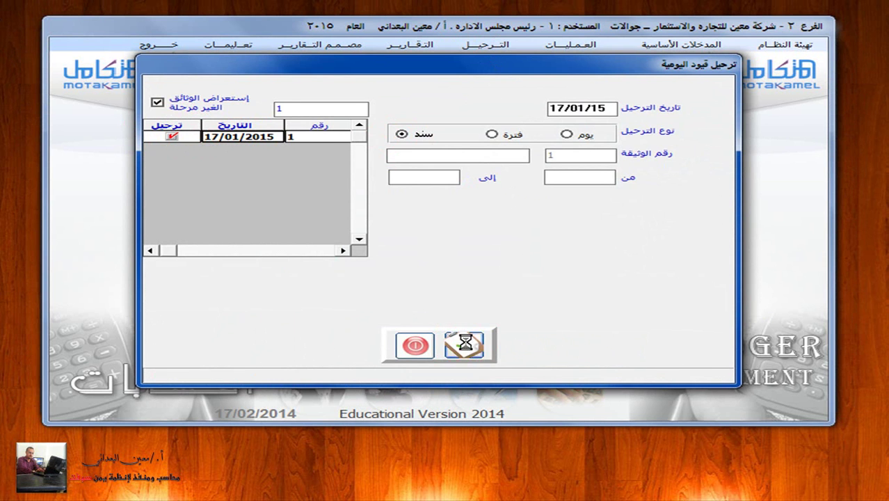
pyautogui.click(416, 343)
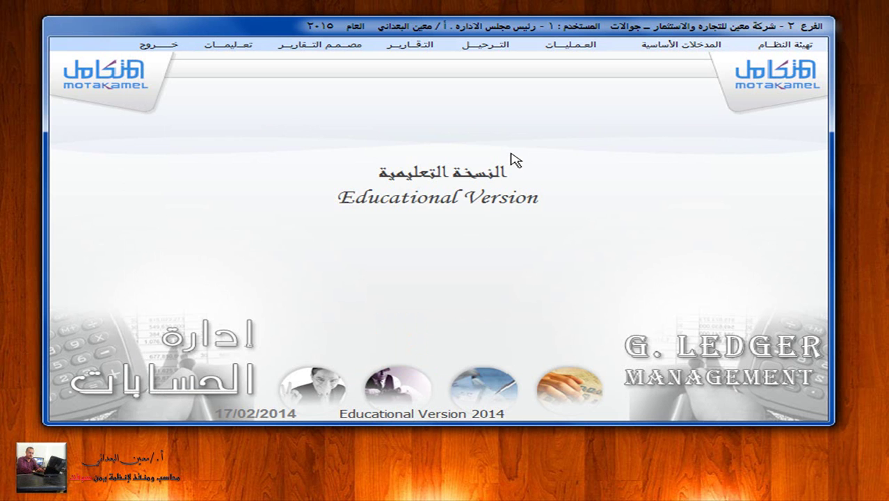
# Exit the general ledger and the open purchase invoice, and open the Purchase management module
pyautogui.click(149, 45)
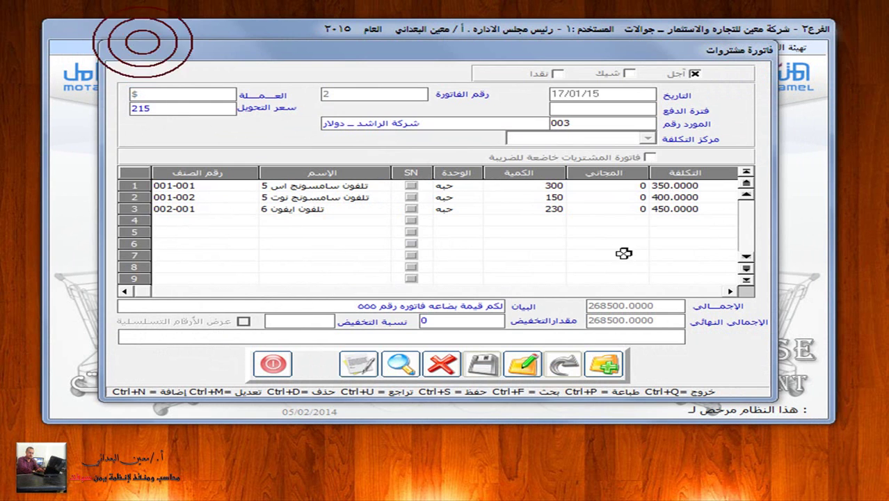
pyautogui.click(272, 363)
pyautogui.click(284, 43)
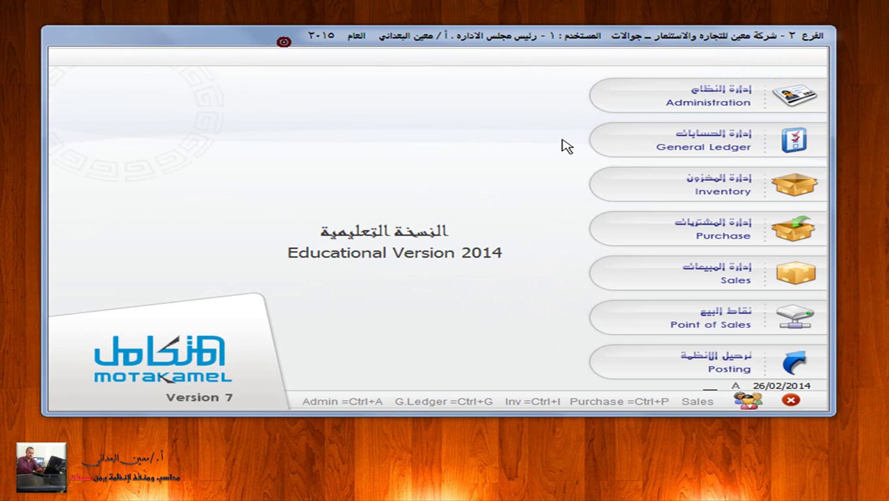
pyautogui.click(795, 230)
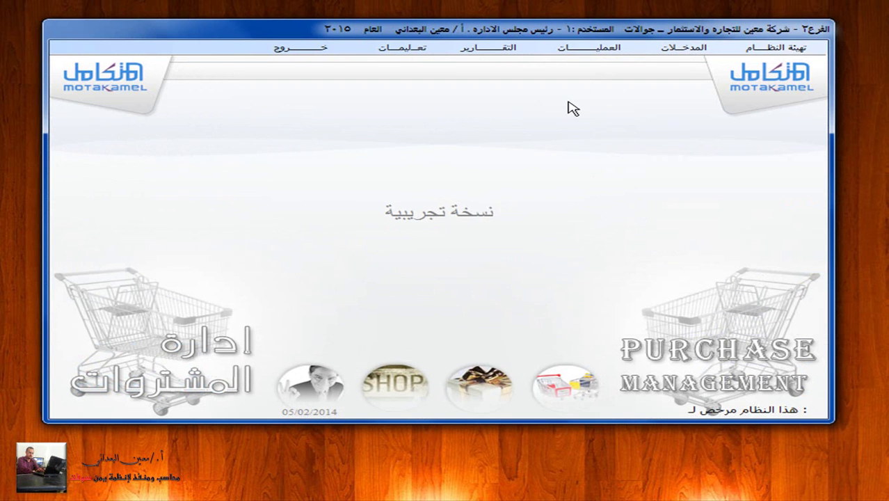
# Create a new supply permit (إذن التوريد) and load purchase invoice 2 dated 17/01/2015 into it
pyautogui.click(592, 49)
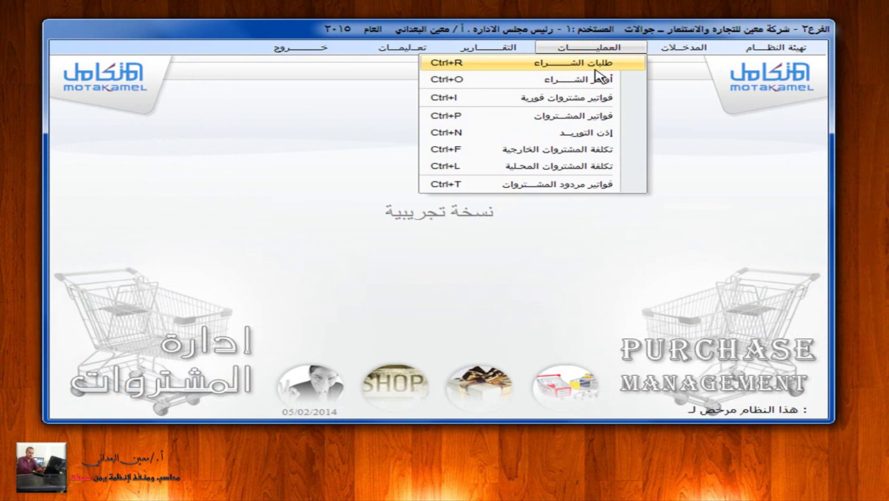
pyautogui.click(581, 137)
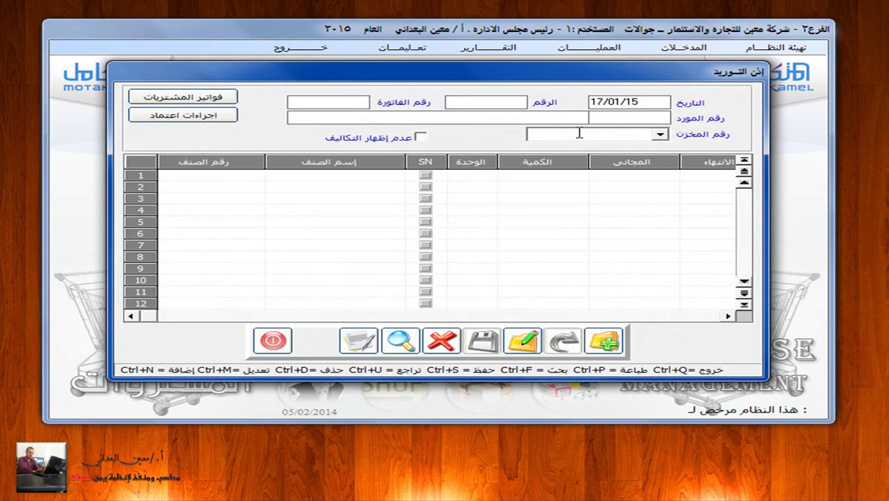
pyautogui.click(604, 341)
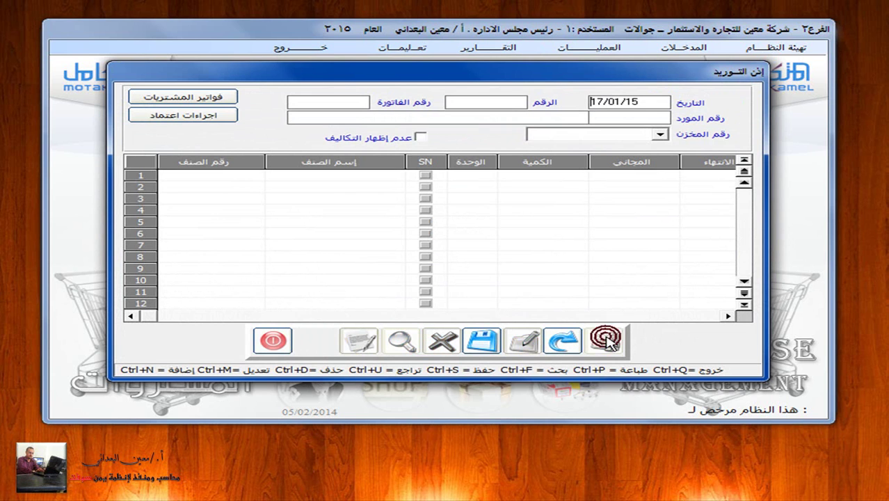
pyautogui.click(216, 100)
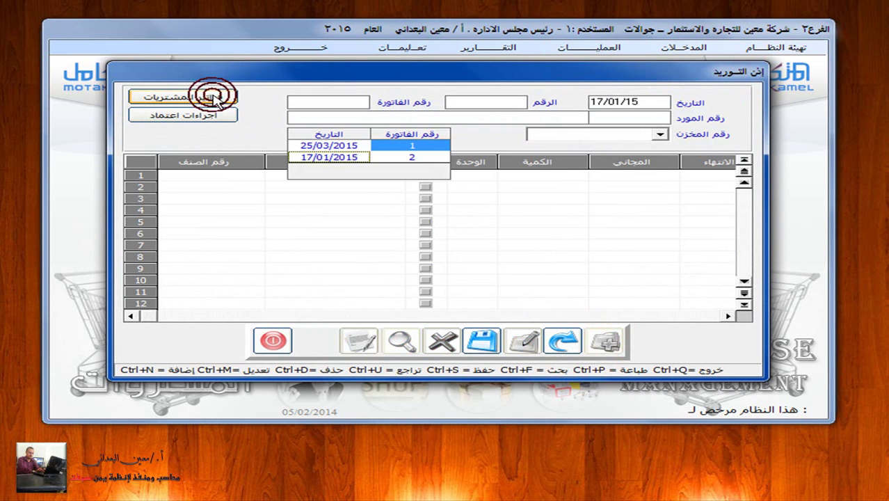
pyautogui.click(312, 157)
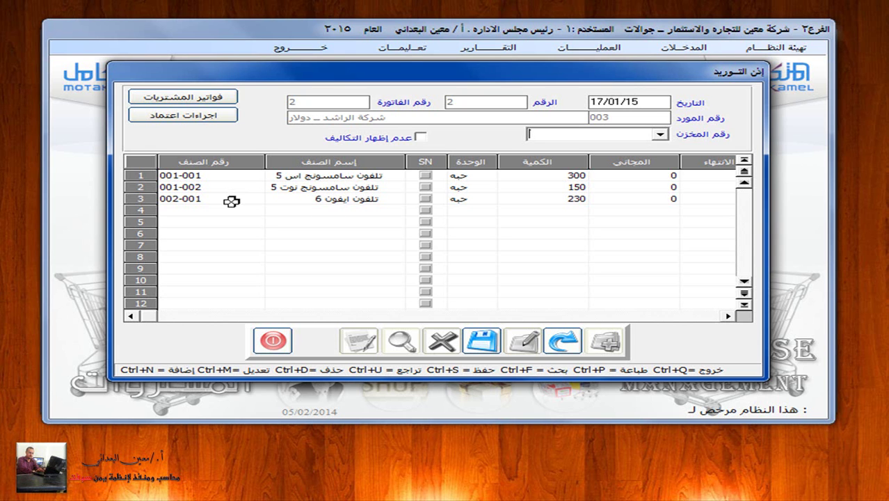
# Switch to the PowerPoint presentation and examine the FOB expenses table with its amounts and payment sources
pyautogui.press('super+Tab')
pyautogui.press('super+Tab')
pyautogui.press('super+Tab')
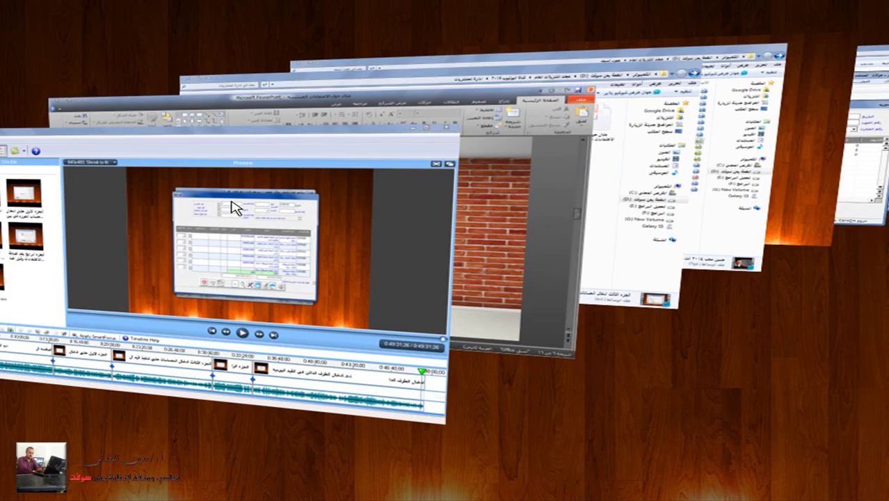
pyautogui.click(233, 207)
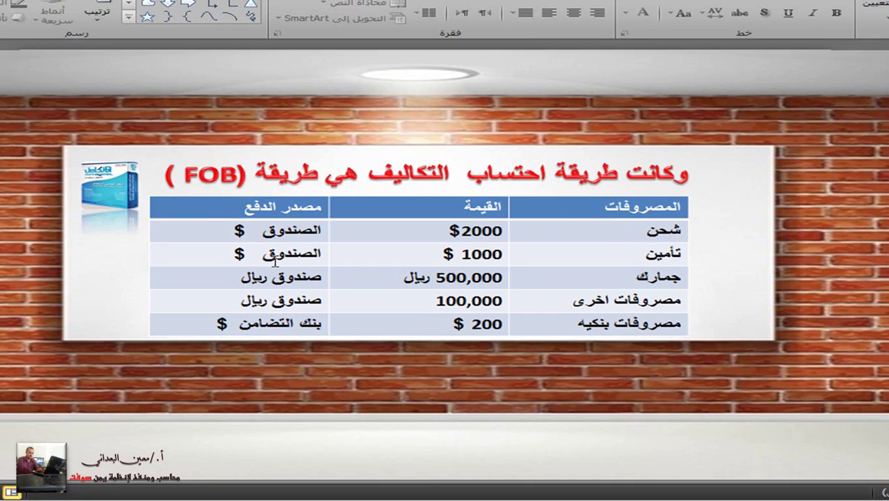
# In the supply permit, set item 002-001's quantity to 220, receive into the main warehouse (المخزن الرئيسي), save the permit and close it
pyautogui.scroll(-1, 275, 261)
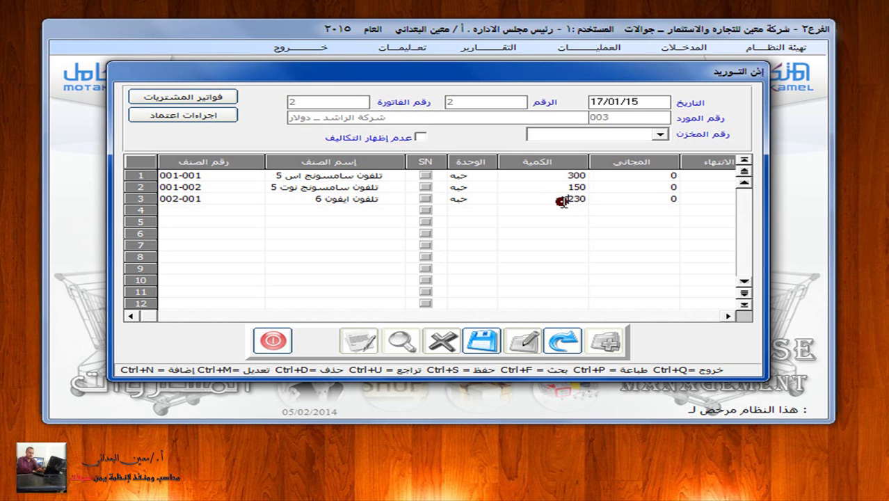
pyautogui.doubleClick(562, 201)
pyautogui.write('220')
pyautogui.click(659, 133)
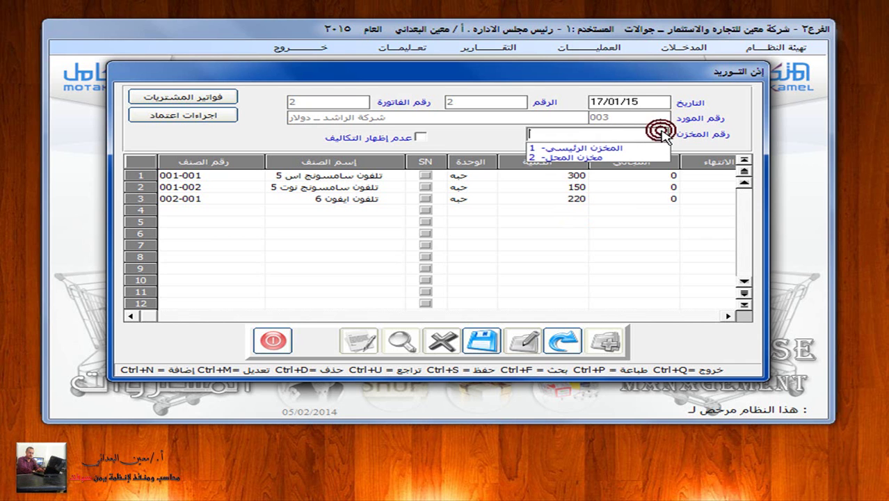
pyautogui.click(619, 149)
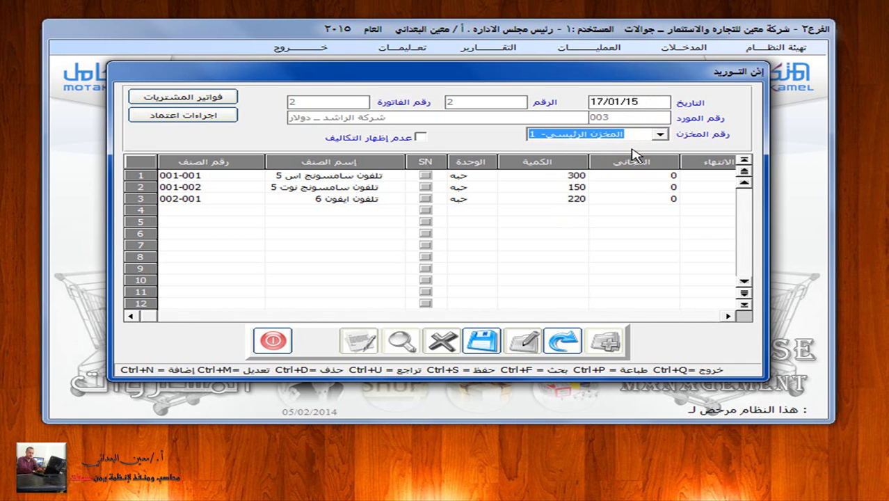
pyautogui.click(487, 347)
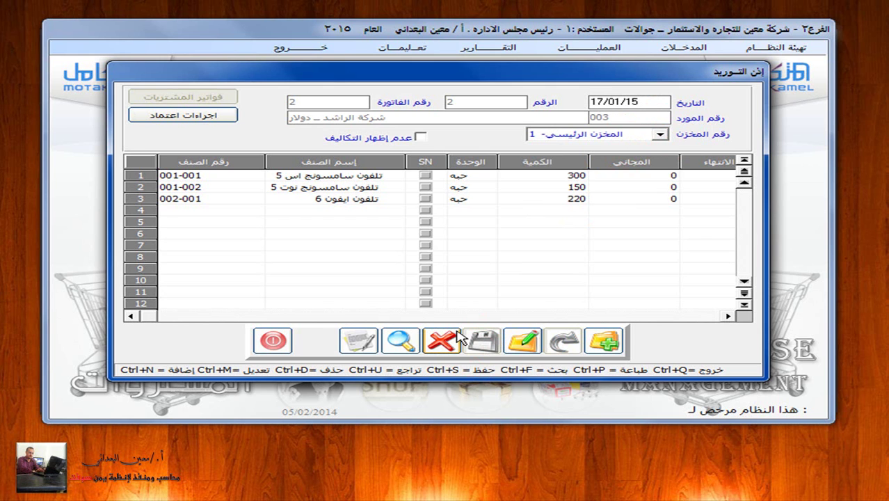
pyautogui.click(282, 340)
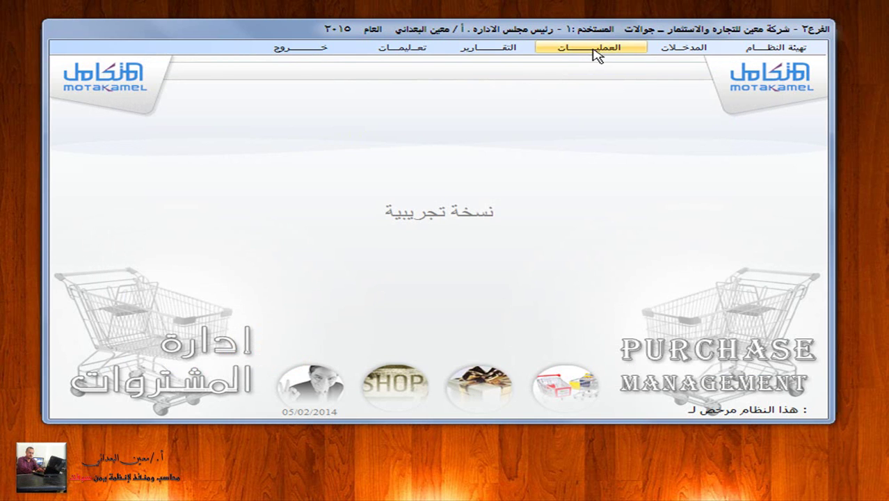
# Start a new foreign purchases cost record (تكلفة المشتروات الخارجية) and load uncosted invoice 2 into it
pyautogui.click(593, 50)
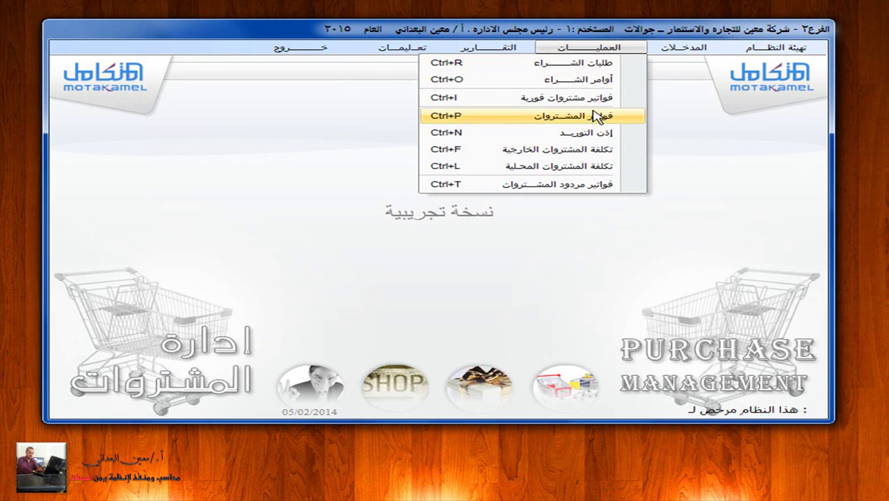
pyautogui.click(596, 151)
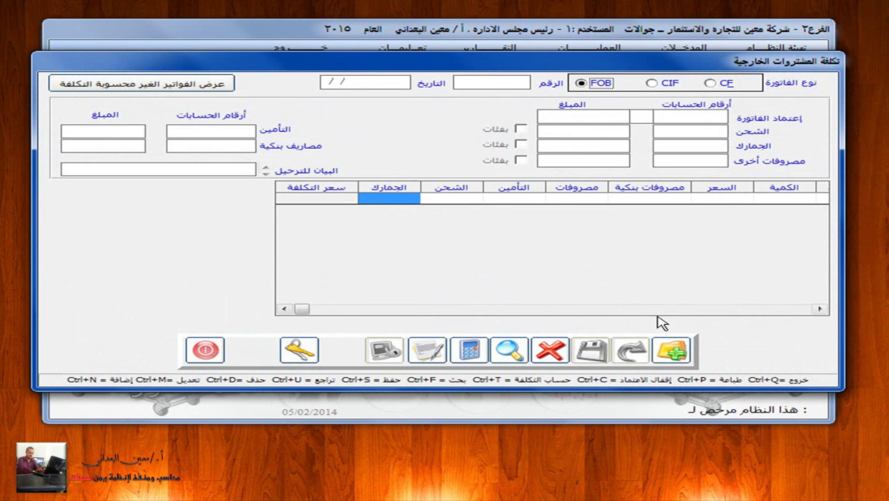
pyautogui.click(672, 352)
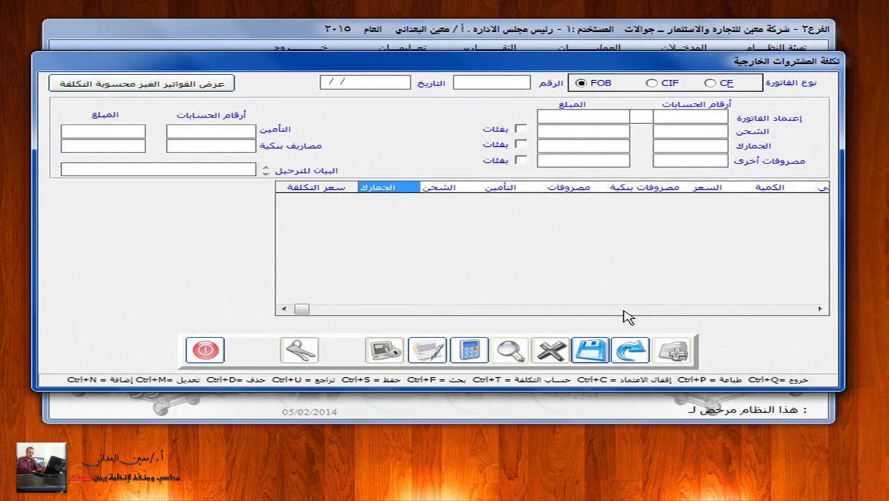
pyautogui.click(146, 87)
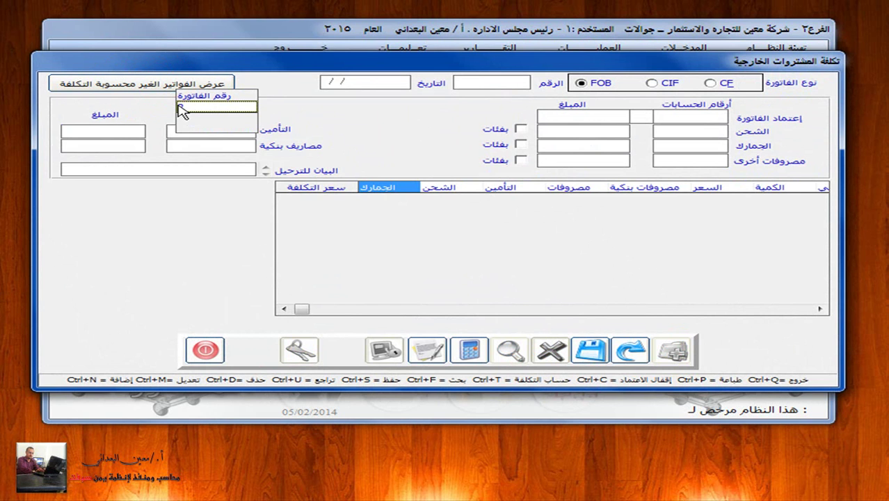
pyautogui.doubleClick(179, 107)
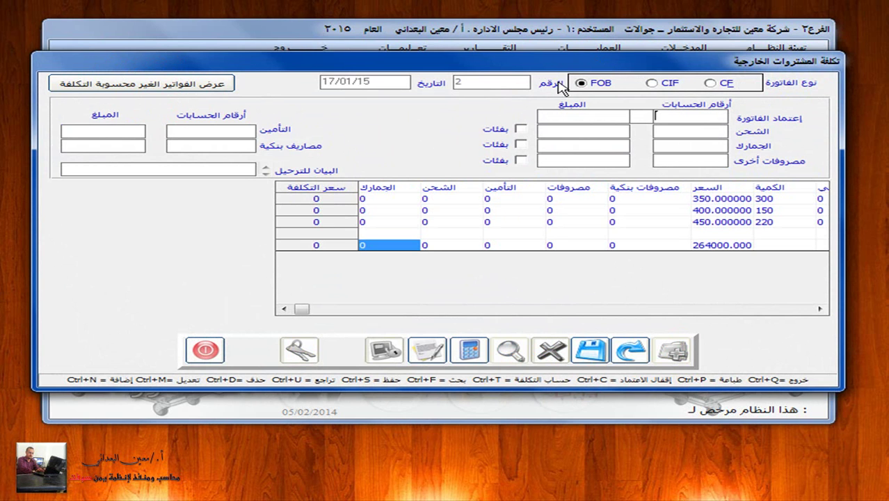
# Try the CIF and CF invoice types on the cost record, and set the type back to FOB
pyautogui.click(652, 85)
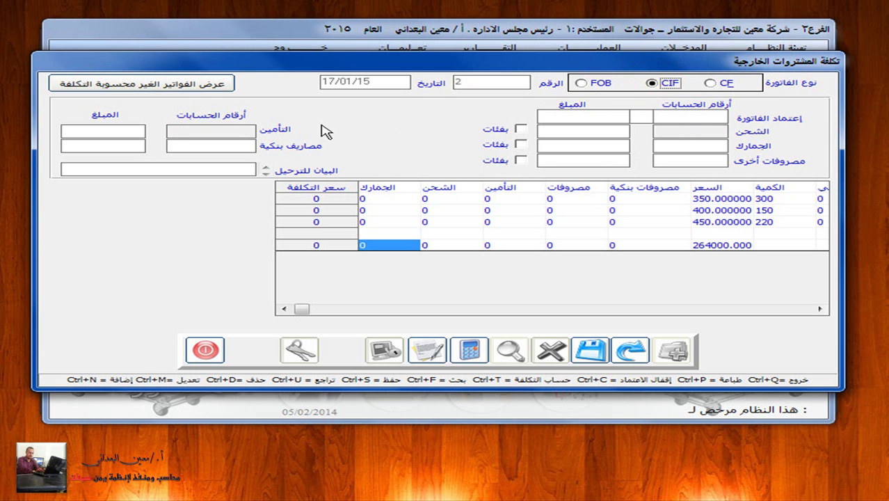
pyautogui.click(710, 83)
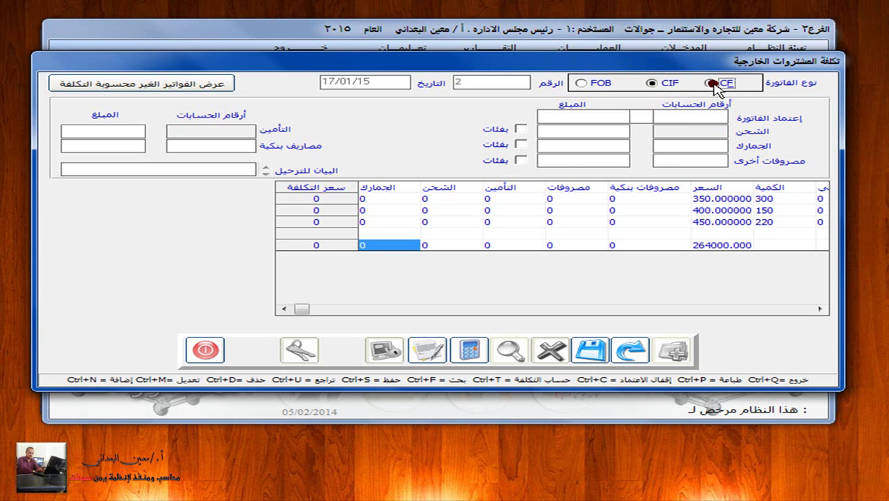
pyautogui.click(580, 84)
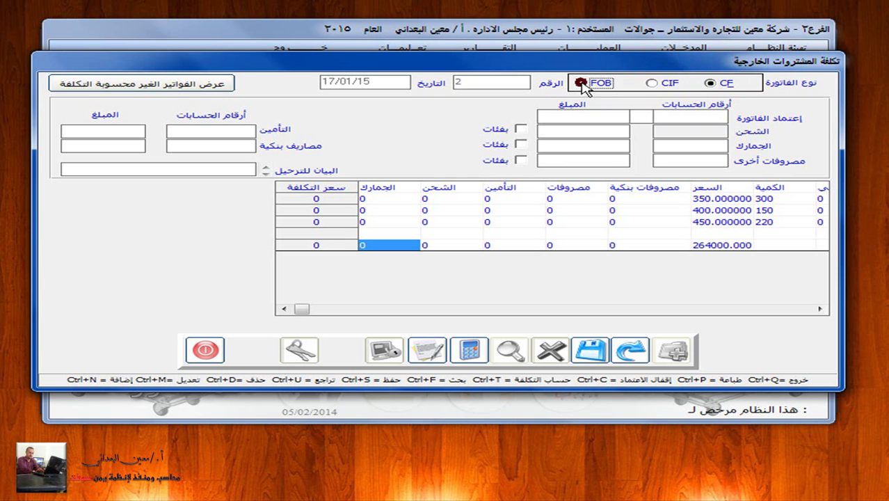
# Look up accounts starting with 12701 and assign the dollar Al-Rashid invoice credit account (اعتماد فاتورة الراشد) to the invoice credit
pyautogui.click(679, 117)
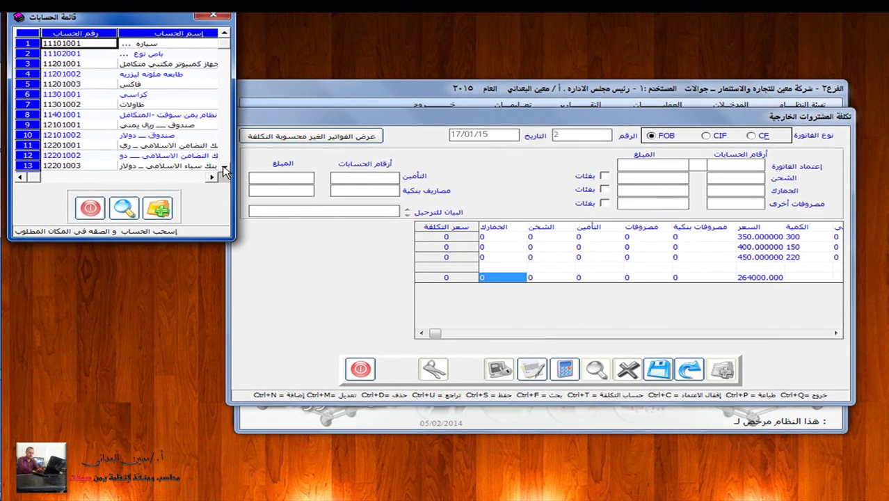
pyautogui.click(29, 119)
pyautogui.click(221, 168)
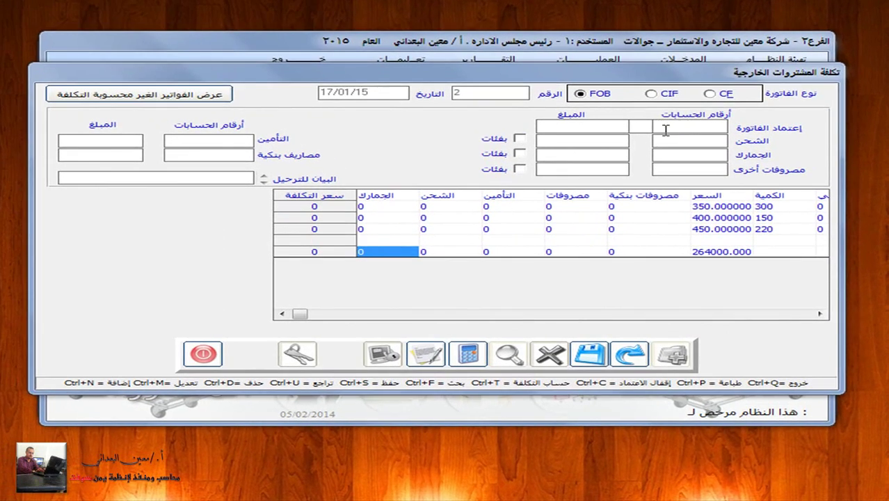
pyautogui.click(669, 132)
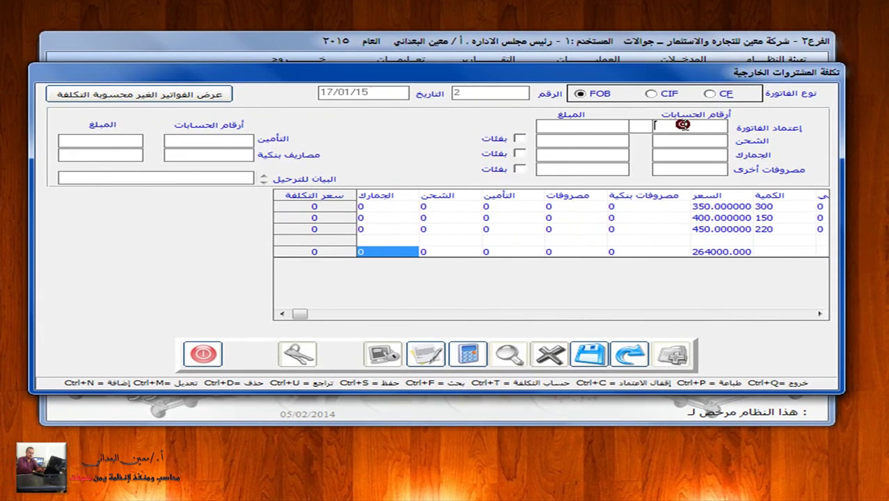
pyautogui.write('12701001')
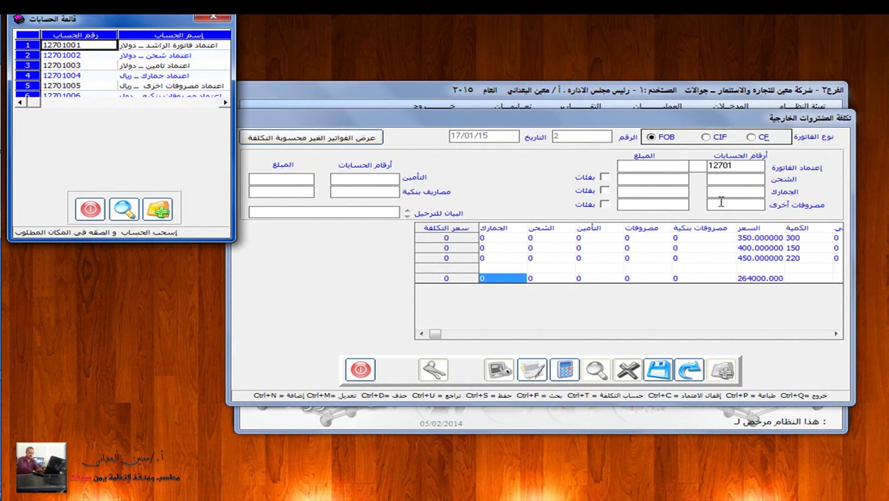
pyautogui.doubleClick(103, 45)
# Look up accounts starting with 12701 for shipping (الشحن) and assign the dollar shipping credit account (اعتماد شحن)
pyautogui.click(746, 178)
pyautogui.write('12701')
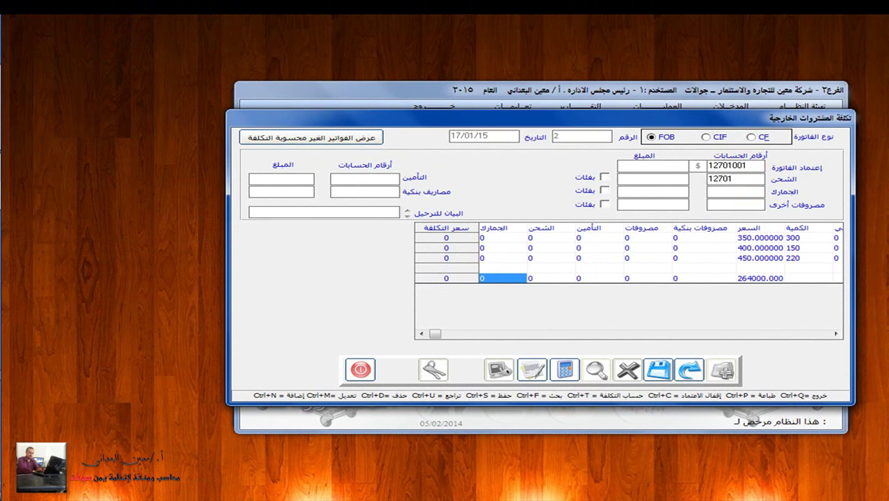
pyautogui.doubleClick(746, 179)
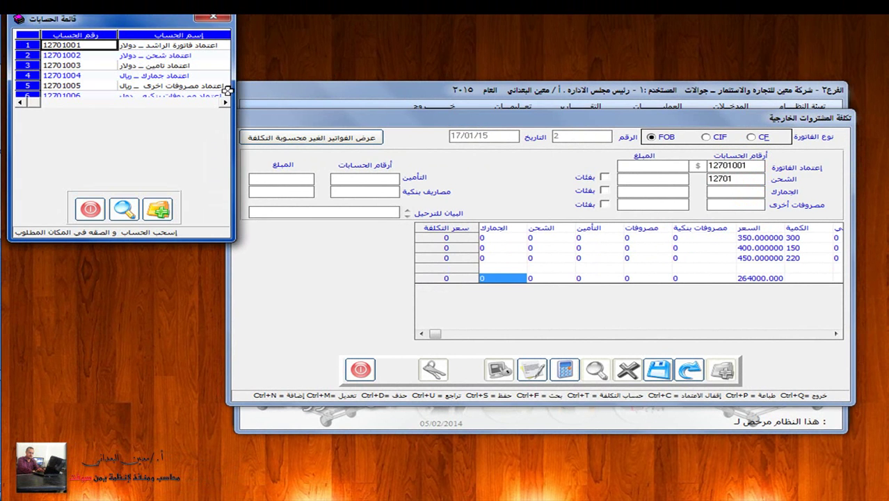
pyautogui.click(75, 55)
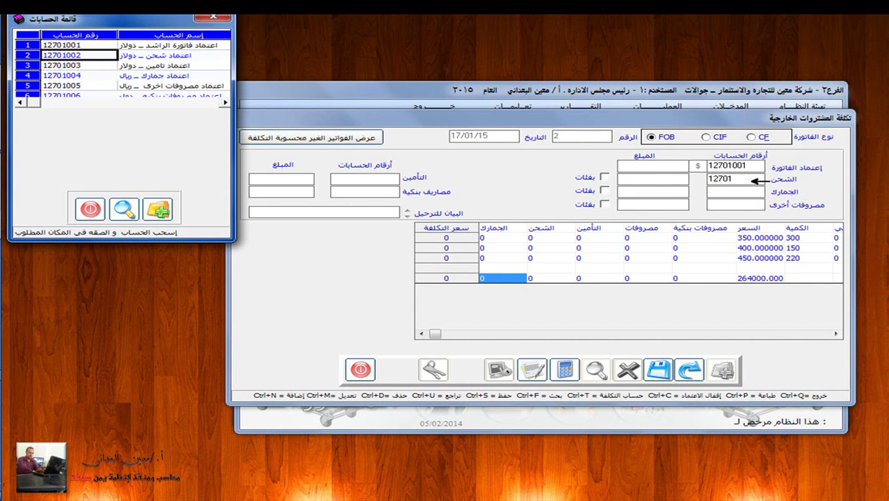
pyautogui.moveTo(751, 181); pyautogui.dragTo(751, 181)
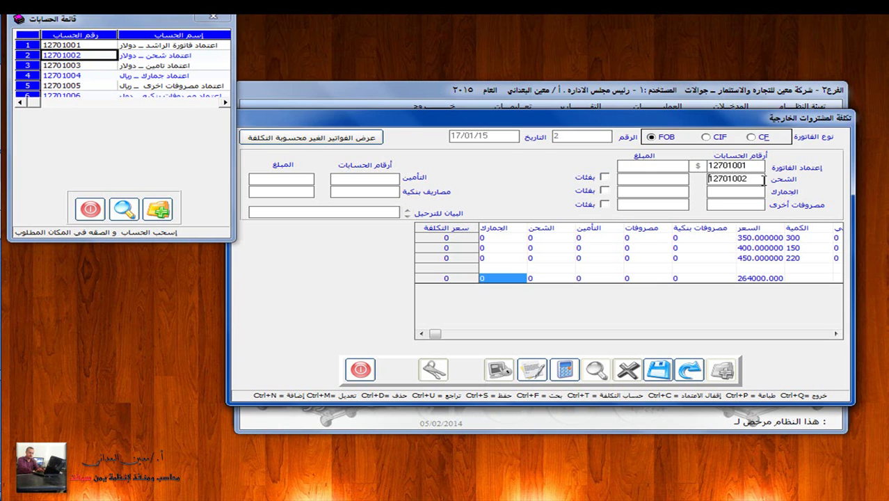
# Assign the dollar insurance credit account (اعتماد تامين) to insurance and the riyal customs credit account (اعتماد جمارك) to customs
pyautogui.click(82, 66)
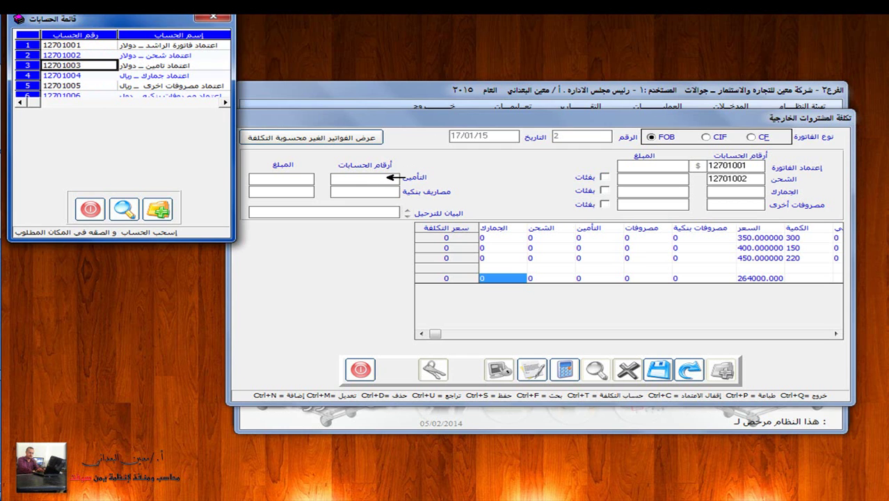
pyautogui.moveTo(383, 177); pyautogui.dragTo(381, 178)
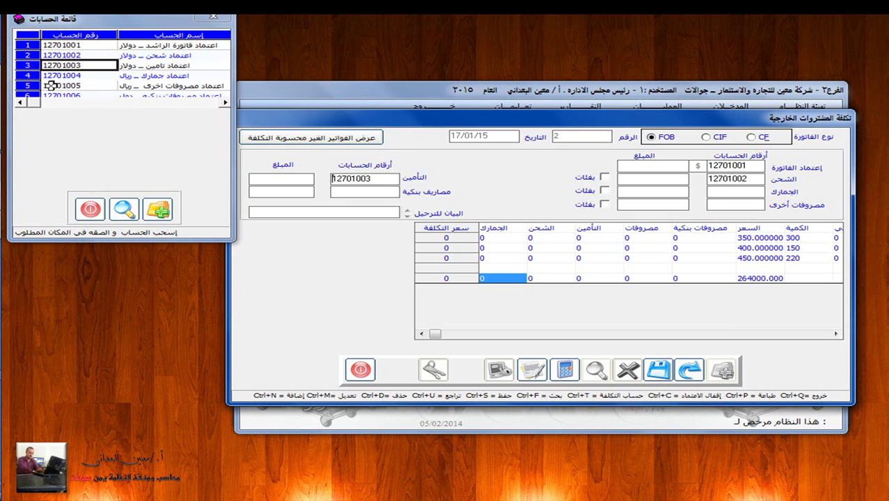
pyautogui.moveTo(70, 75); pyautogui.dragTo(618, 181)
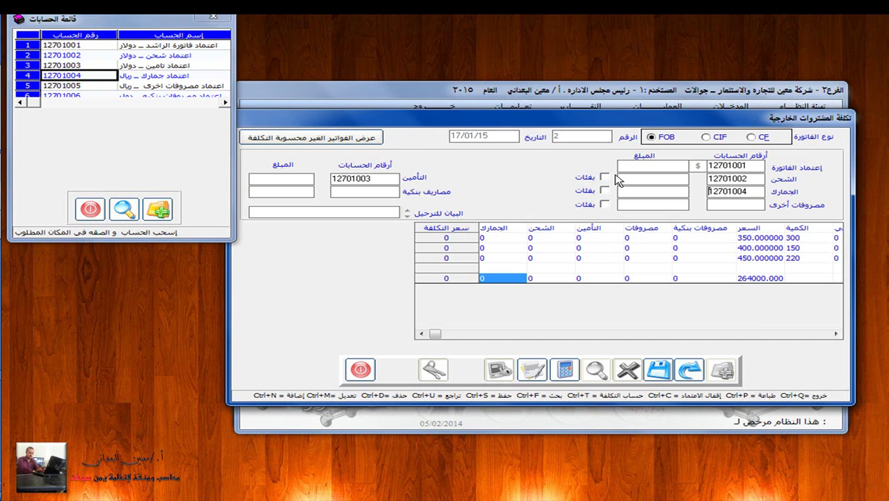
# Assign the matching credit accounts to other expenses (مصروفات أخرى) and bank charges (مصاريف بنكية), and close the account list
pyautogui.click(88, 85)
pyautogui.moveTo(89, 84); pyautogui.dragTo(731, 206)
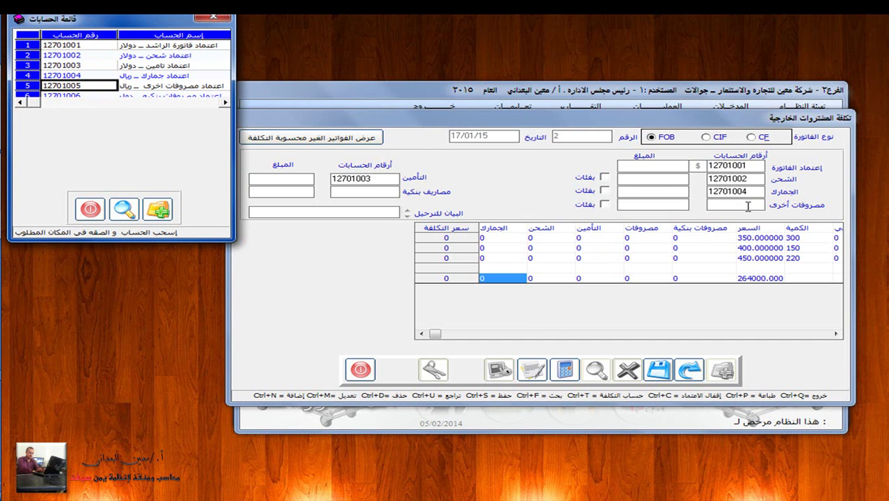
pyautogui.click(99, 95)
pyautogui.moveTo(100, 96); pyautogui.dragTo(388, 194)
pyautogui.click(90, 208)
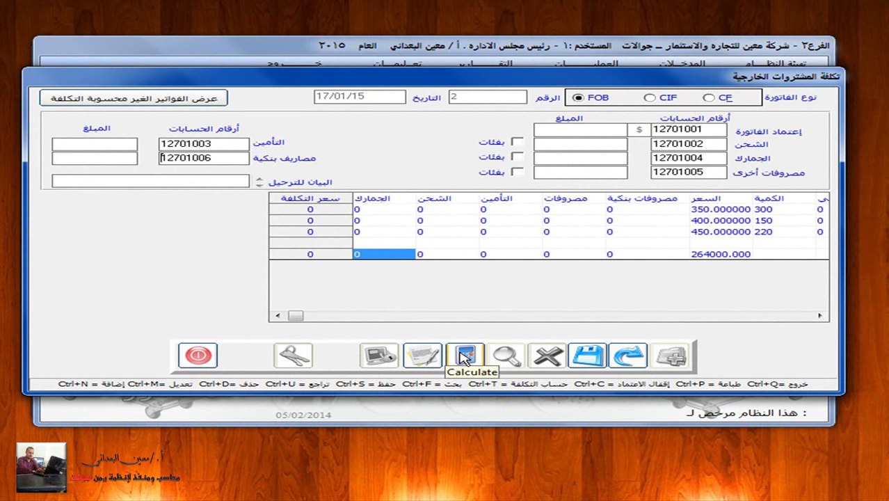
# Calculate the item costs of invoice 2 from the assigned expense accounts and save the cost record
pyautogui.click(465, 356)
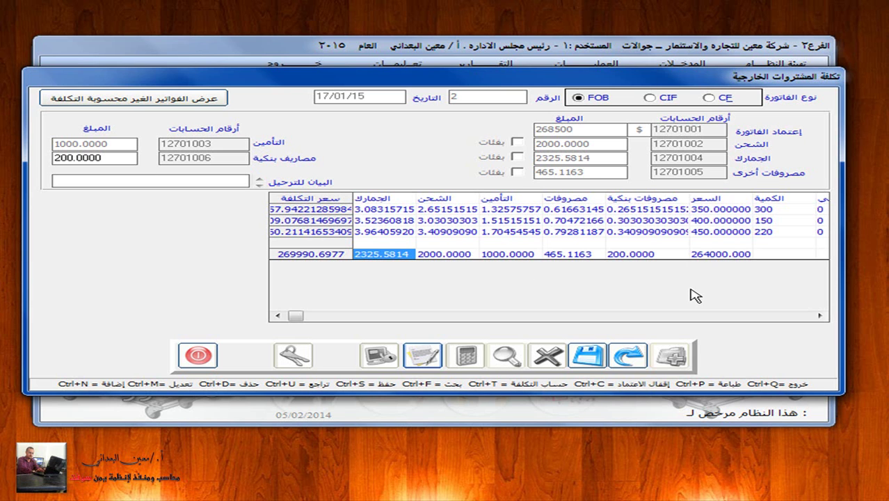
pyautogui.click(712, 232)
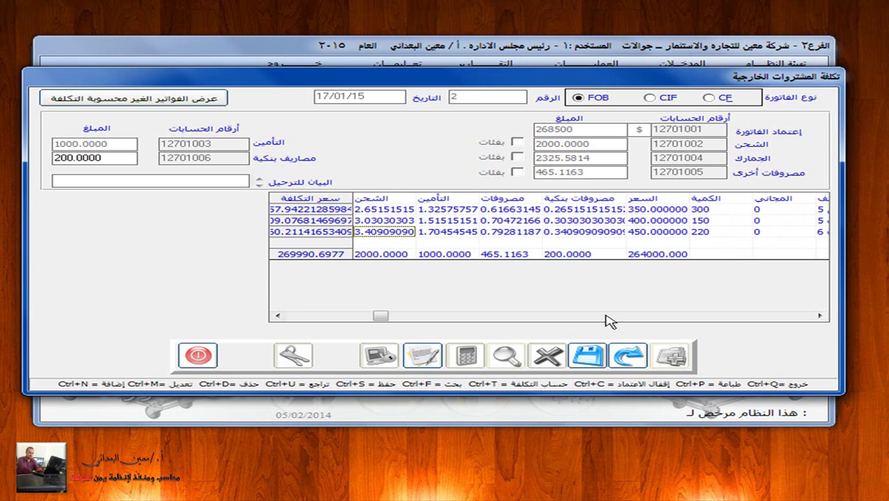
pyautogui.click(589, 356)
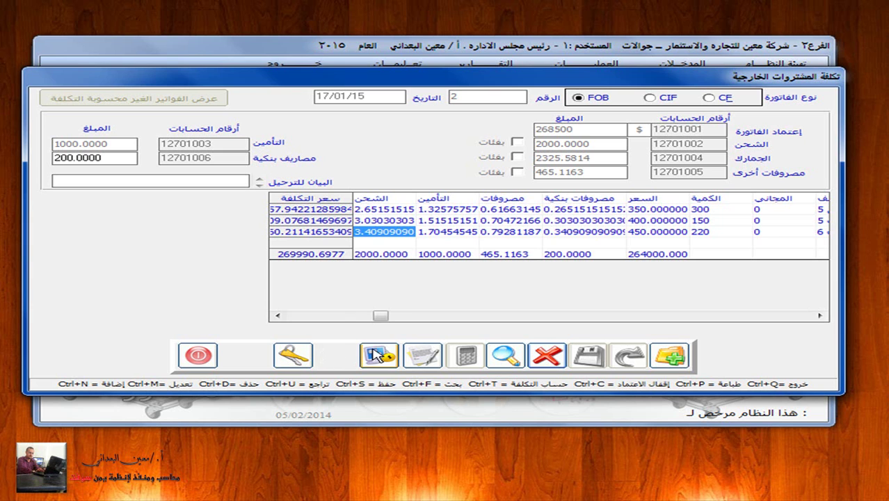
# Close the letter of credit (إقفال الاعتماد) for invoice 2, and exit the cost form and the Purchase module
pyautogui.click(376, 355)
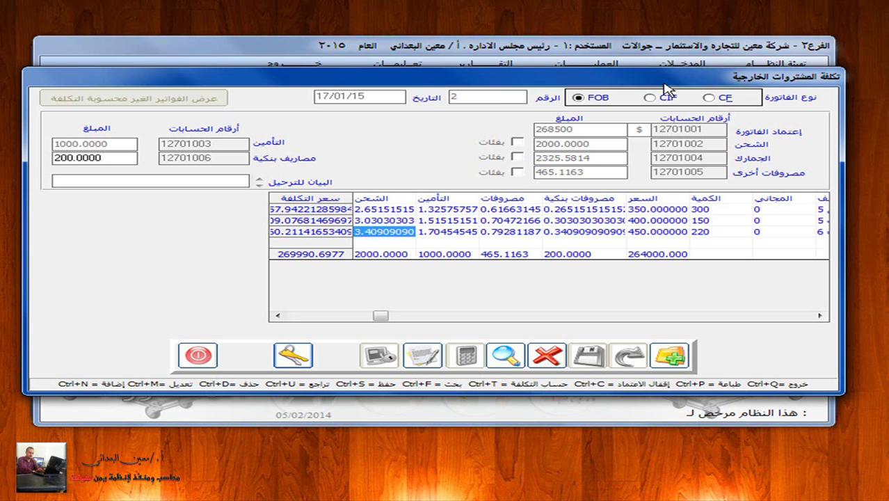
pyautogui.click(198, 356)
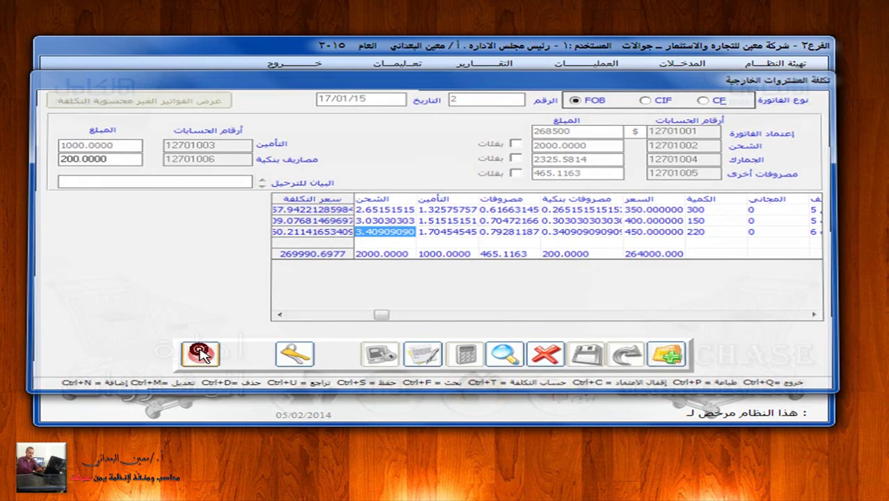
pyautogui.click(312, 70)
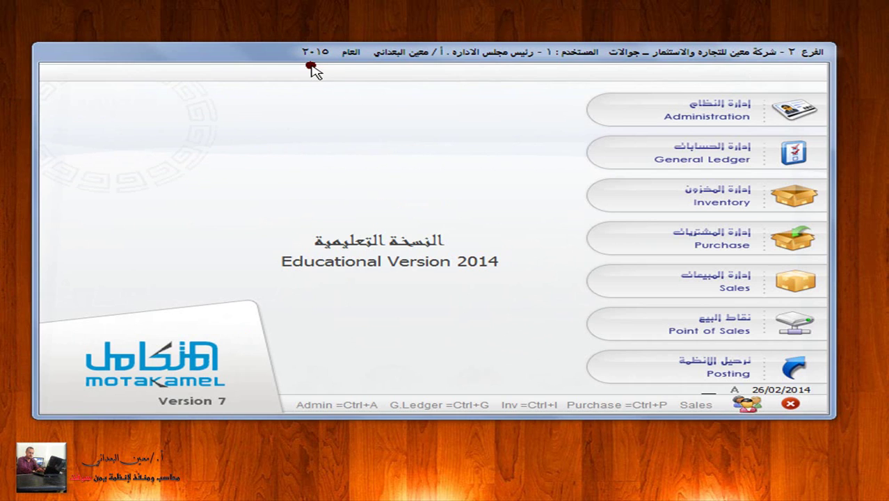
# Post purchase invoice 2 (ترحيل فواتير المشتريات) in the General Ledger module, and exit the module
pyautogui.click(790, 154)
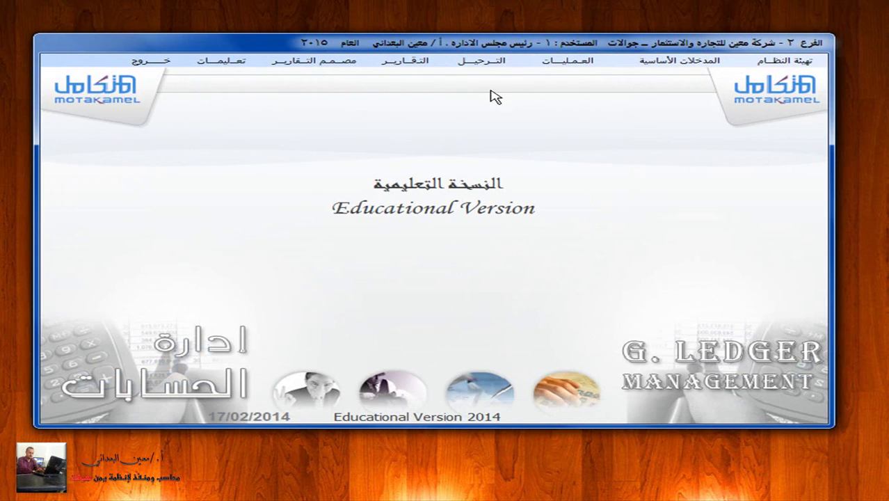
pyautogui.click(484, 63)
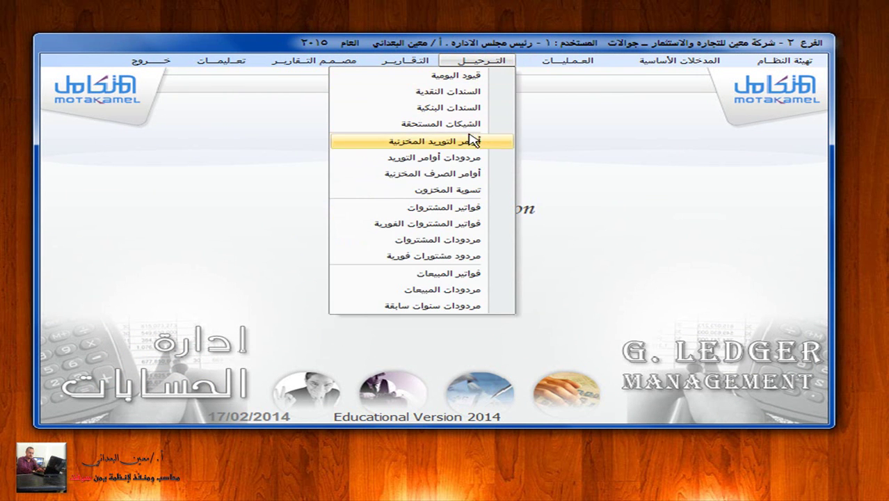
pyautogui.click(464, 207)
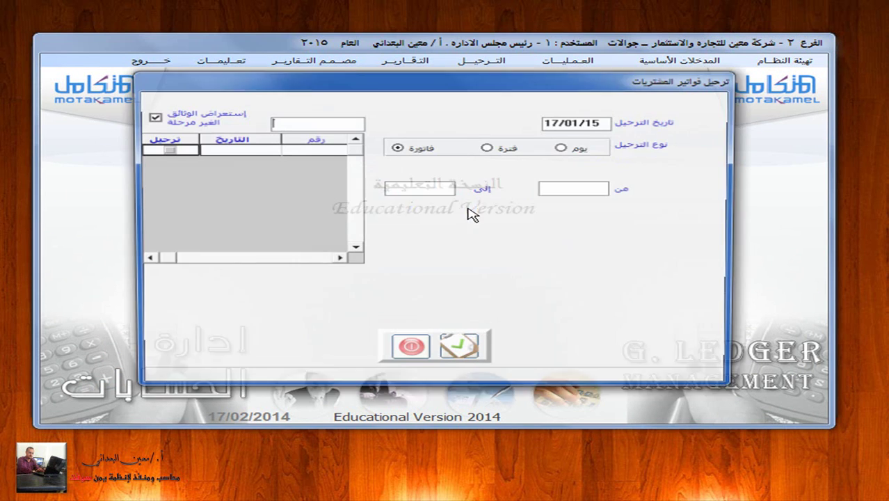
pyautogui.click(166, 161)
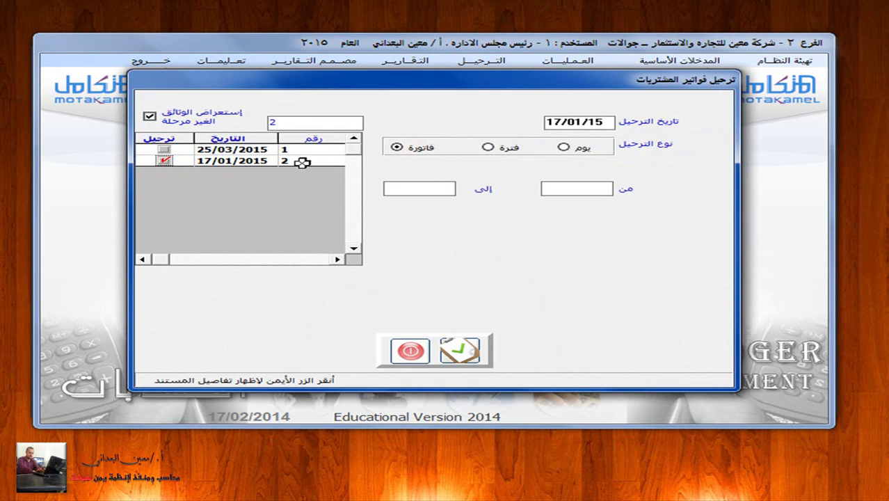
pyautogui.click(455, 349)
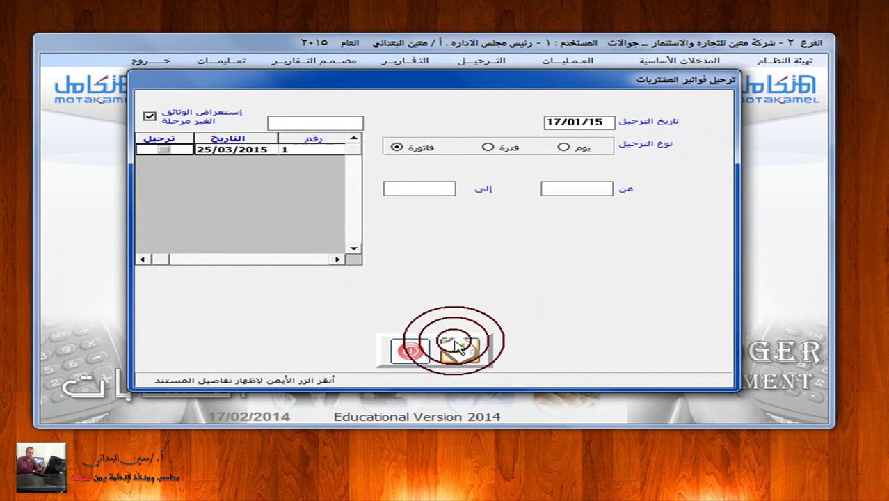
pyautogui.click(409, 351)
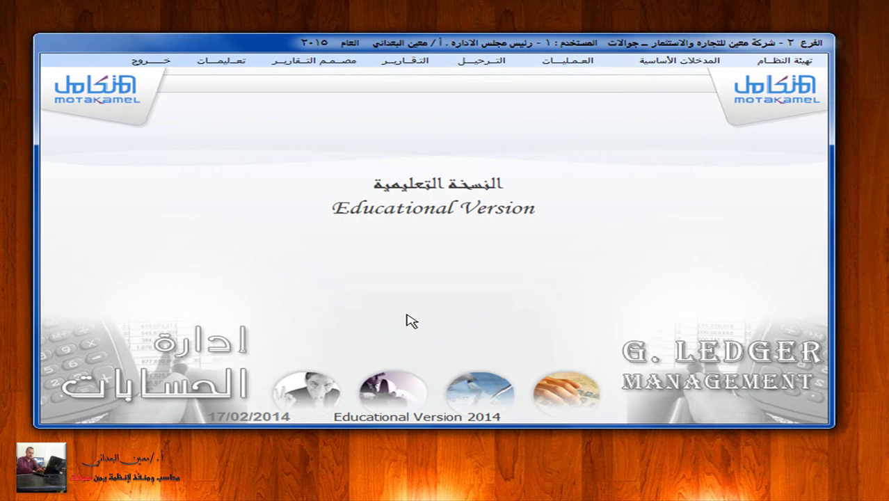
pyautogui.click(152, 60)
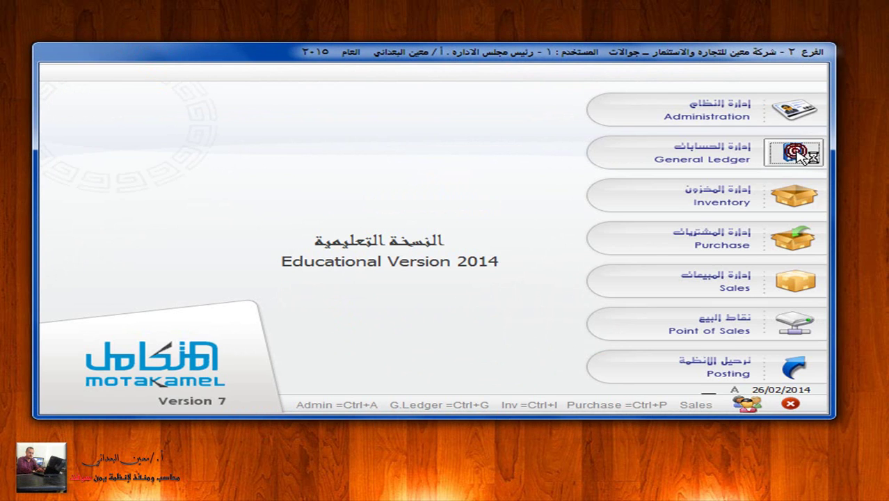
# Open the sub-account statement report (كشف حساب) in General Ledger, browse the account list and close the list
pyautogui.click(793, 153)
pyautogui.click(393, 61)
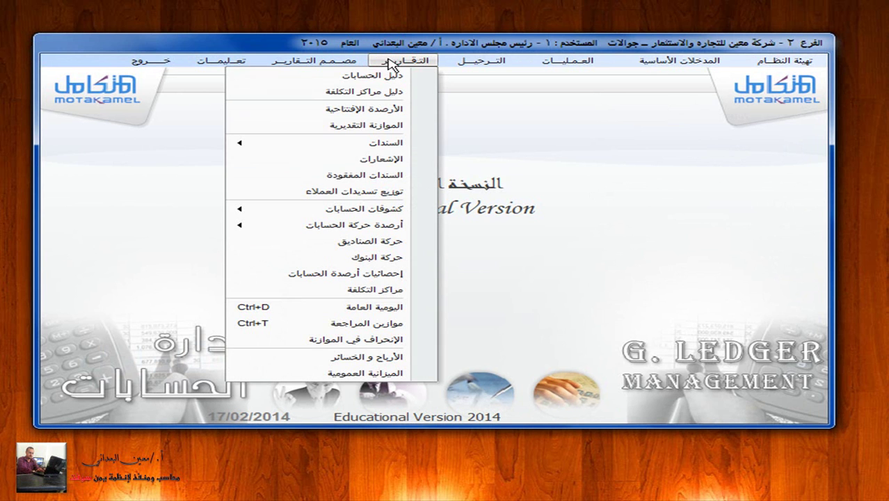
pyautogui.moveTo(407, 208)
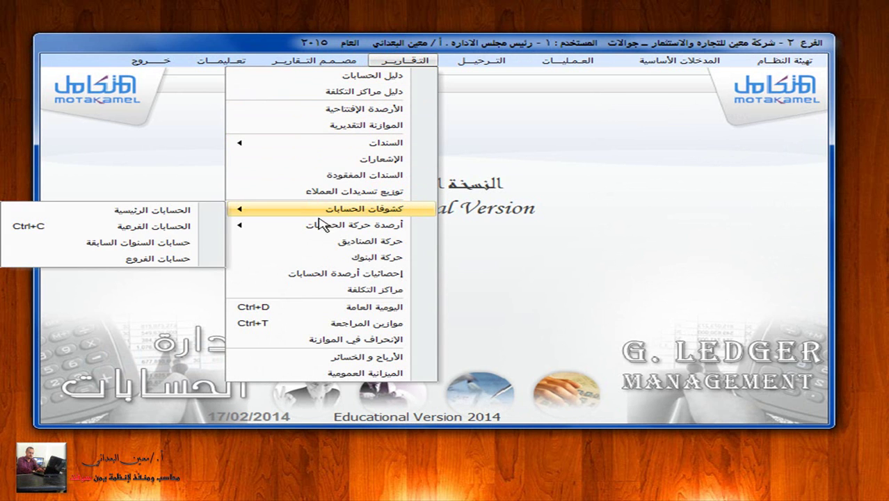
pyautogui.click(191, 232)
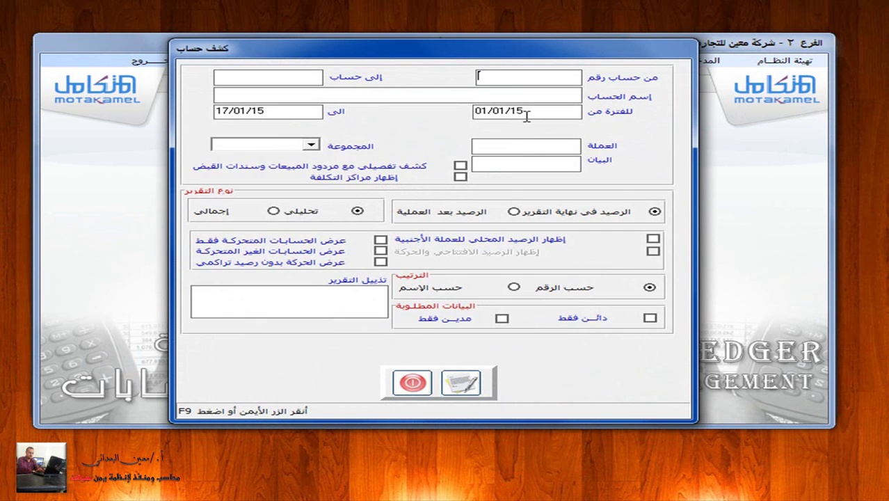
pyautogui.press('F9')
pyautogui.scroll(-3, 464, 211)
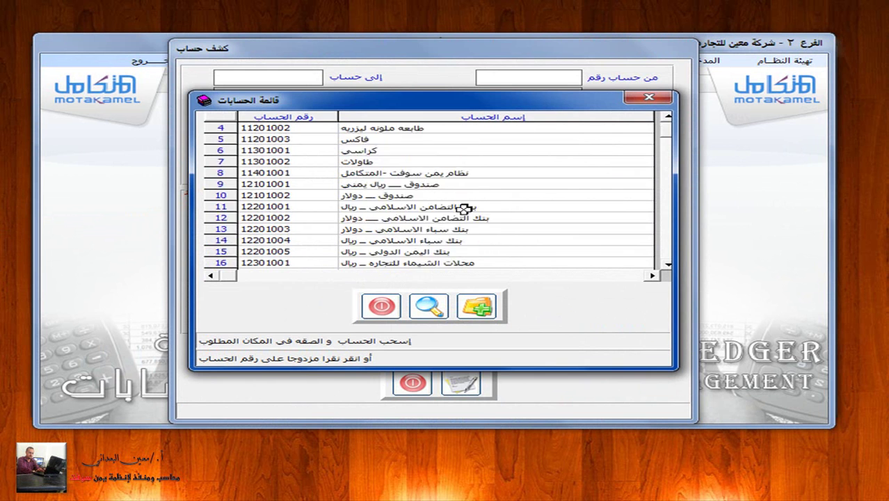
pyautogui.click(381, 307)
# Search accounts by the name راشد, view the statement of شركة الراشد ـ دولار, and exit General Ledger
pyautogui.click(533, 98)
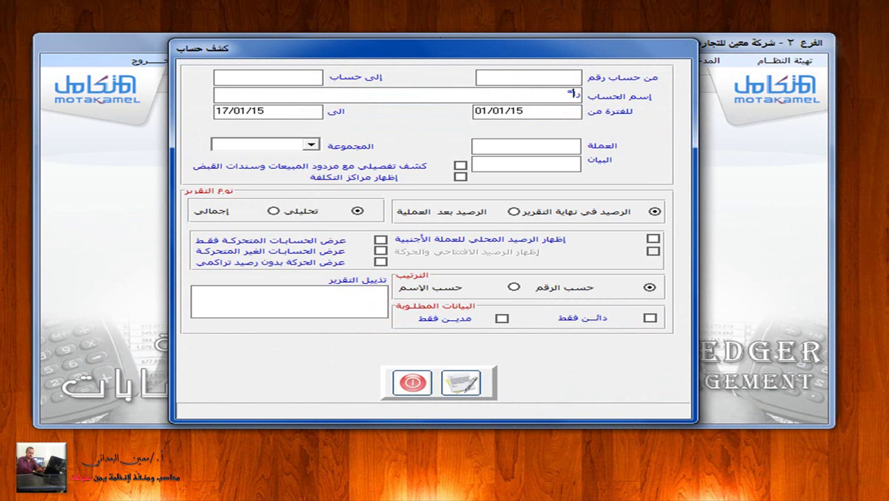
pyautogui.press('F9')
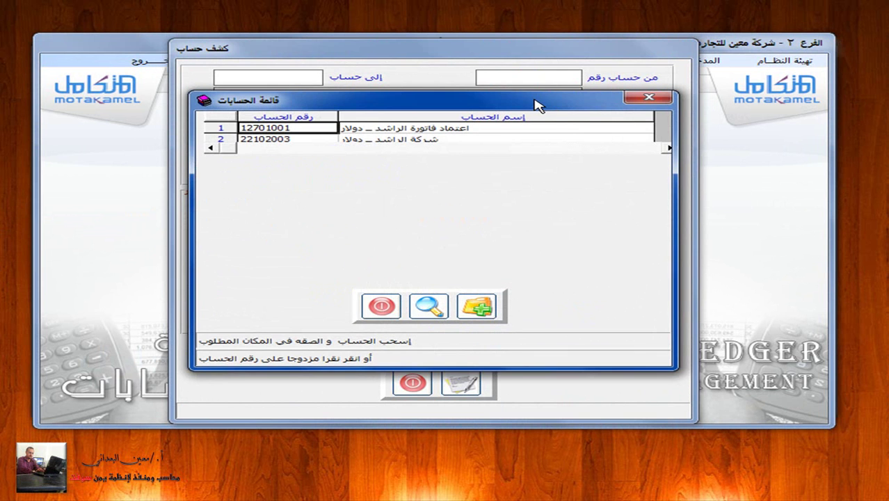
pyautogui.doubleClick(414, 140)
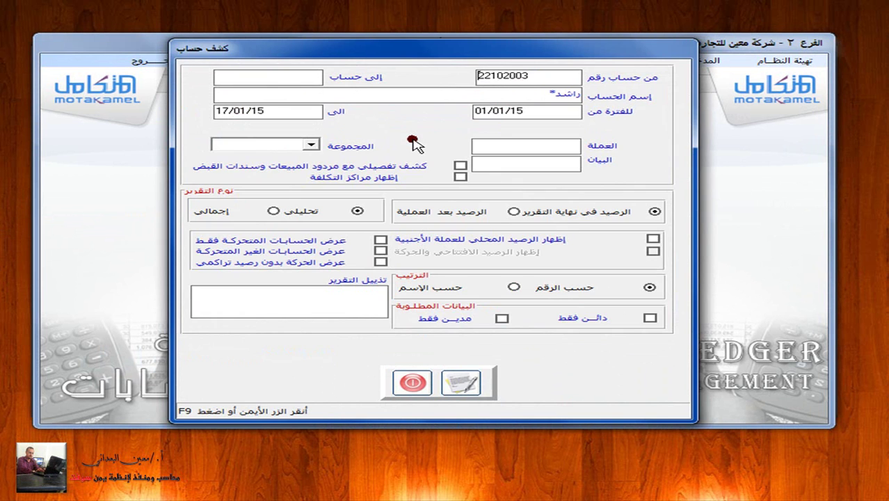
pyautogui.click(460, 383)
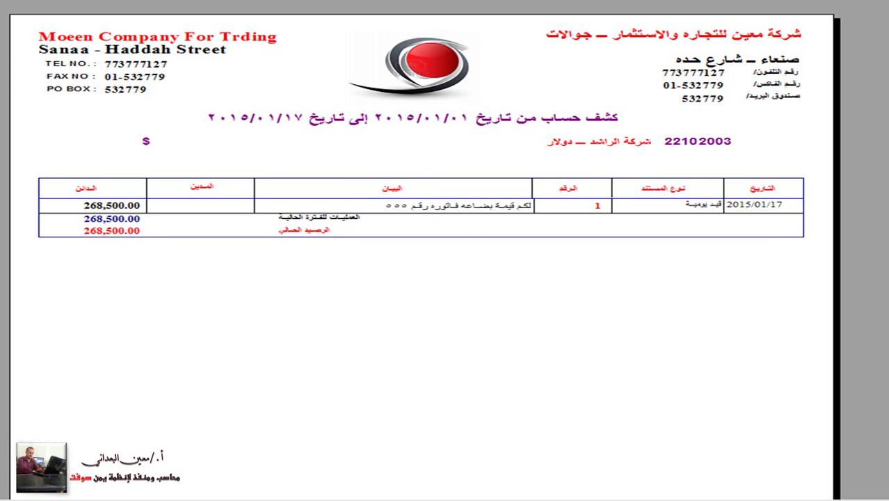
pyautogui.press('Escape')
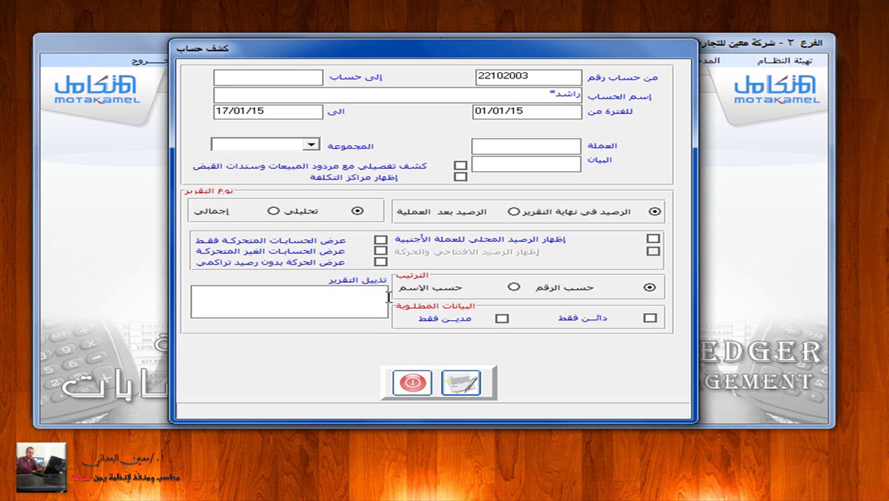
pyautogui.click(412, 381)
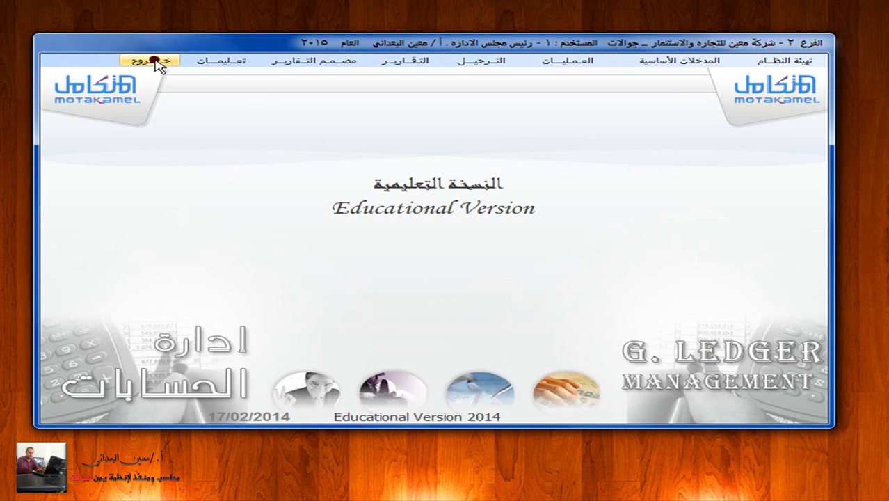
pyautogui.click(153, 60)
# Open the foreign purchase cost form (تكلفة المشتروات الخارجية) and compare the expense fields offered by the CIF and CF invoice types
pyautogui.click(800, 237)
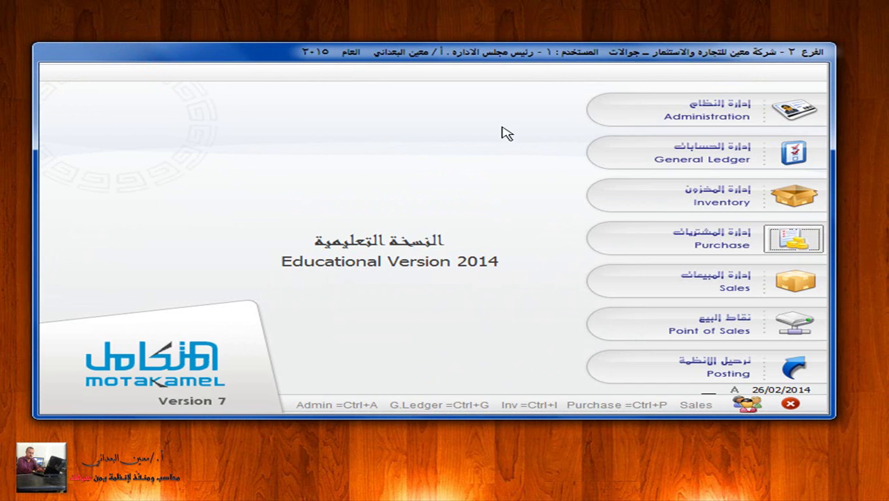
pyautogui.click(575, 63)
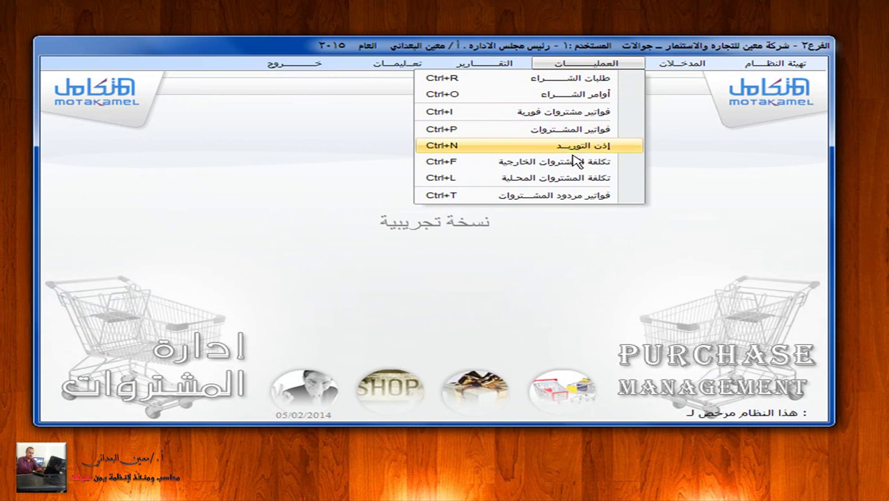
pyautogui.click(570, 161)
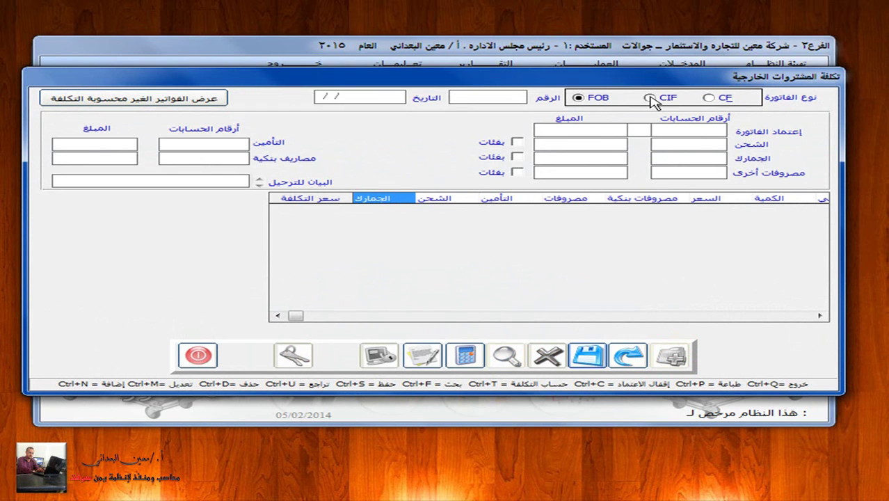
pyautogui.click(649, 98)
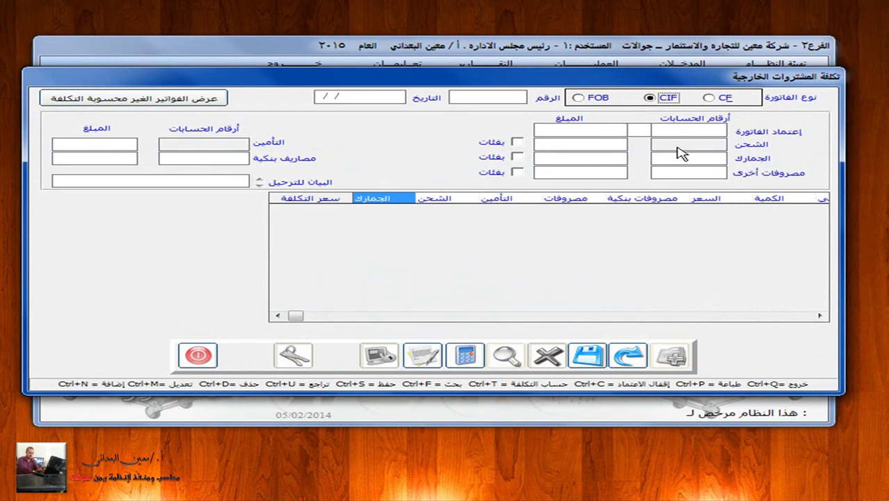
pyautogui.click(708, 100)
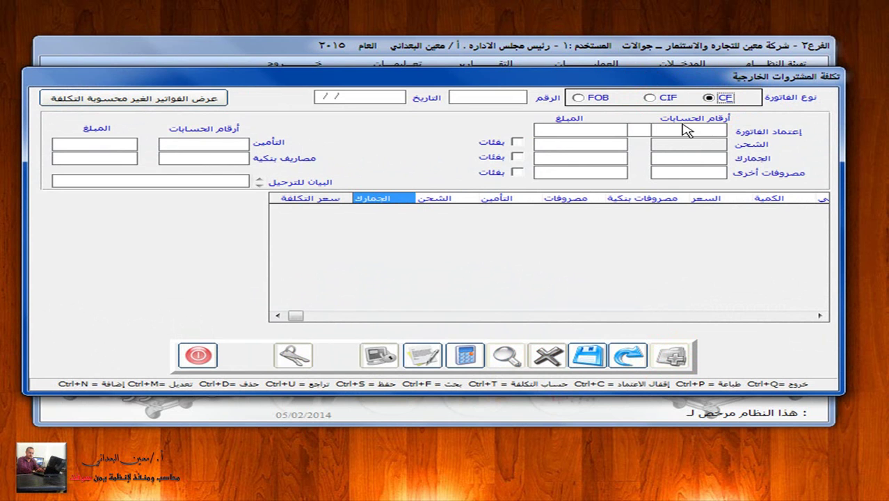
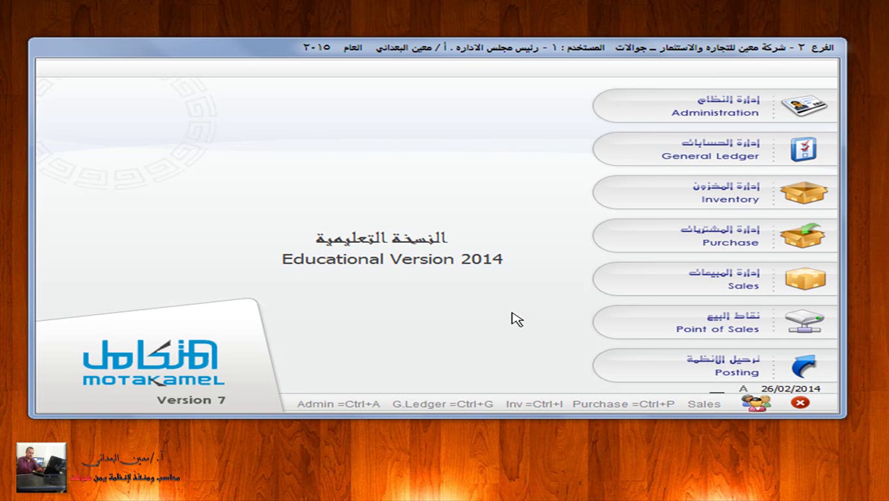
# Start a new FOB record in the Purchase module's foreign purchase cost form and load uncosted invoice 2
pyautogui.click(827, 239)
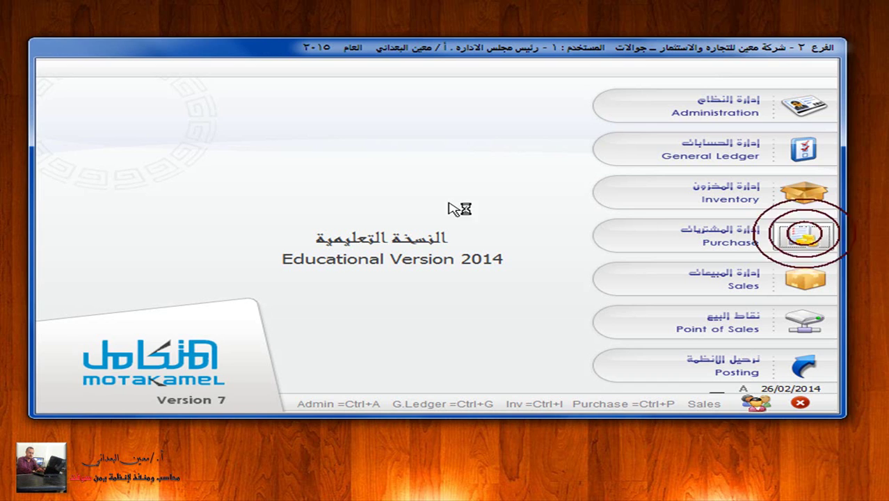
pyautogui.click(596, 60)
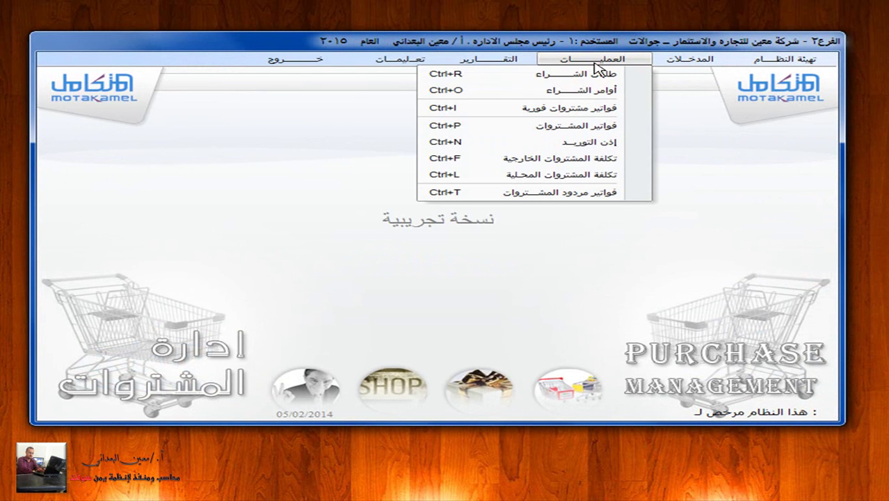
pyautogui.click(569, 162)
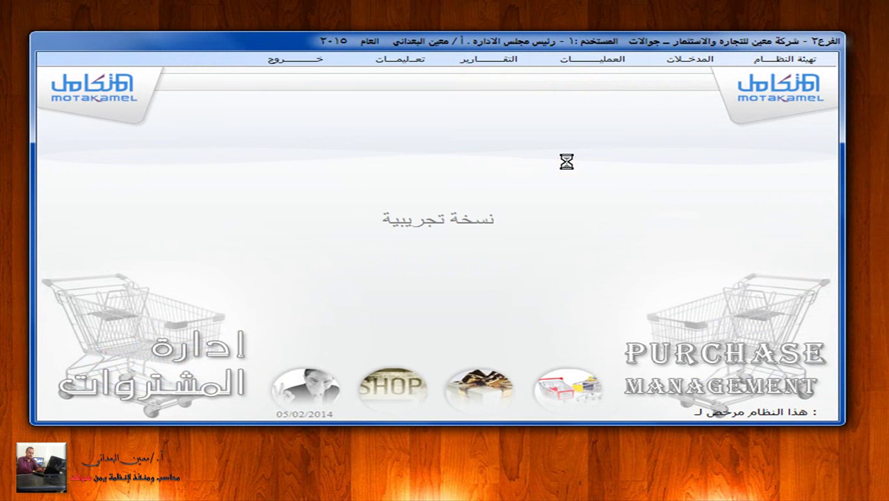
pyautogui.click(678, 350)
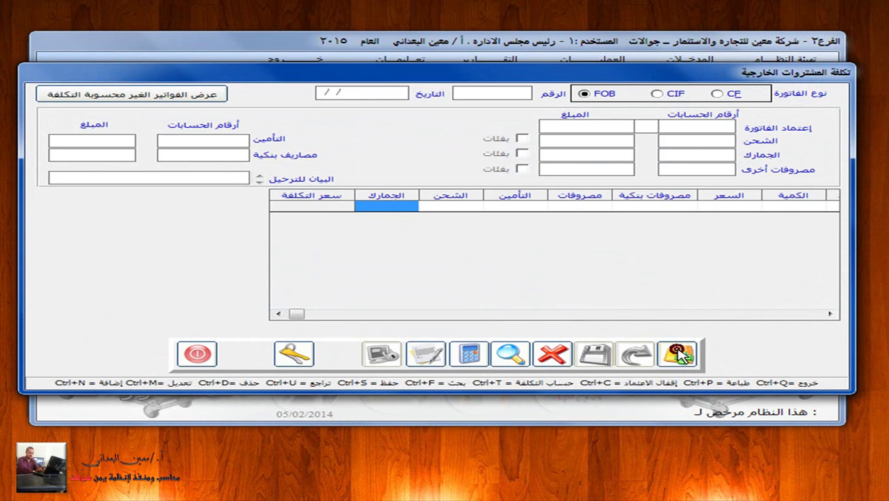
pyautogui.click(189, 94)
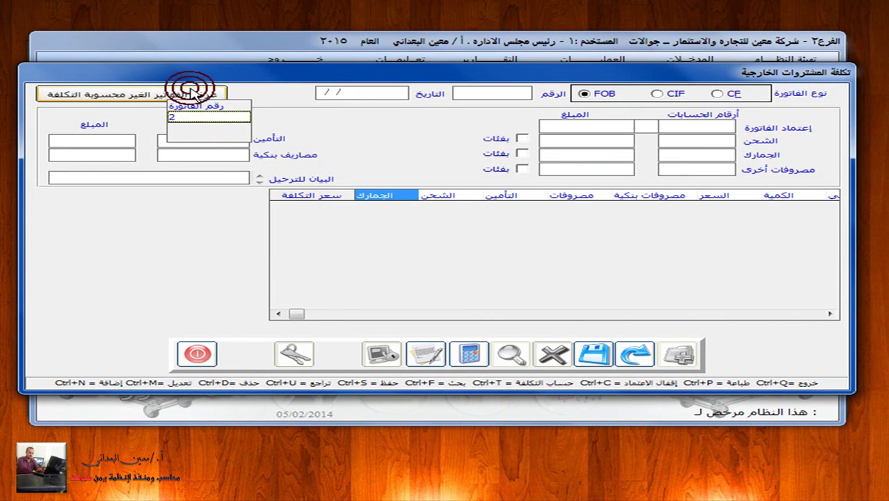
pyautogui.click(200, 119)
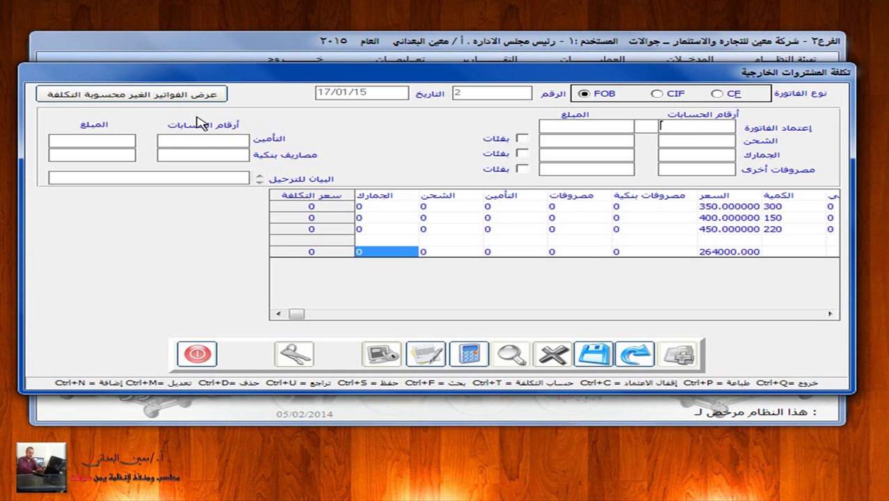
# List the accounts under 12701, and assign اعتماد فاتورة الراشد to the invoice credit and اعتماد شحن to freight
pyautogui.click(699, 129)
pyautogui.write('12701')
pyautogui.press('Return')
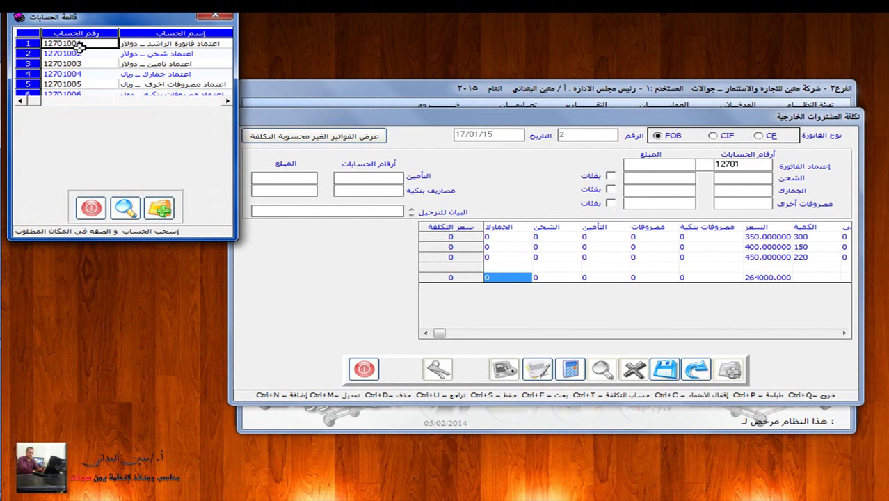
pyautogui.moveTo(78, 43); pyautogui.dragTo(713, 164)
pyautogui.click(90, 54)
pyautogui.moveTo(90, 54); pyautogui.dragTo(731, 177)
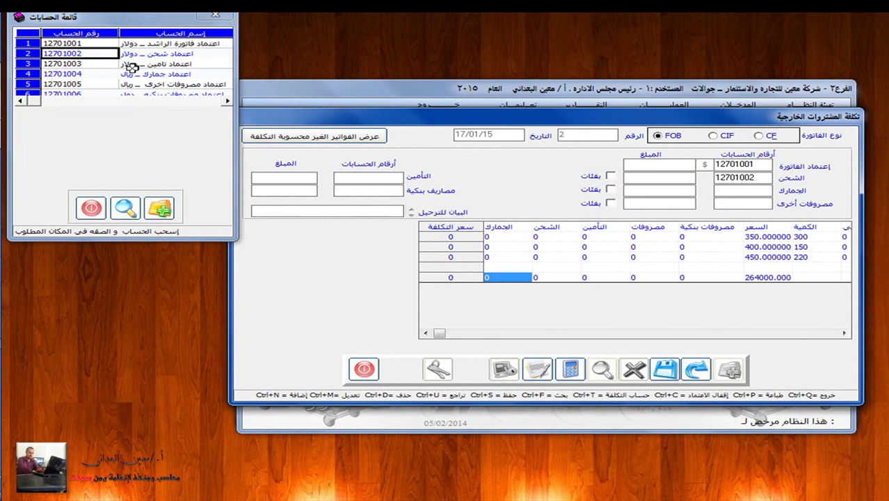
# Assign the dollar اعتماد تامين account to insurance and the riyal اعتماد جمارك account to customs
pyautogui.click(95, 63)
pyautogui.moveTo(95, 63); pyautogui.dragTo(369, 177)
pyautogui.click(91, 74)
pyautogui.moveTo(91, 74); pyautogui.dragTo(733, 193)
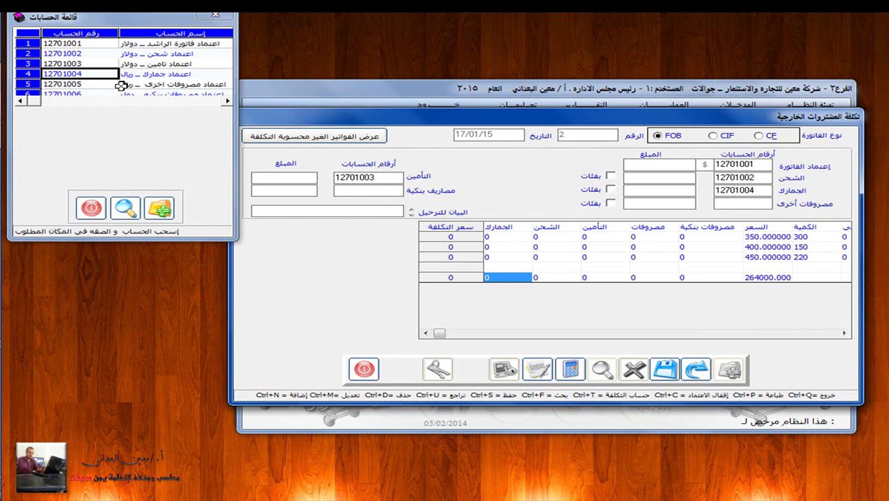
# Assign اعتماد مصروفات اخرى to other expenses and the bank charges credit account to مصاريف بنكية, and close the account list
pyautogui.click(99, 84)
pyautogui.moveTo(100, 84); pyautogui.dragTo(756, 206)
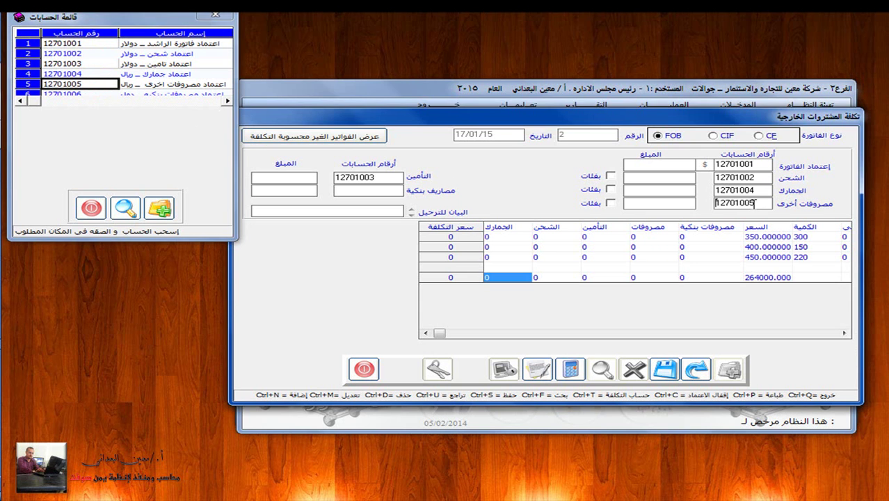
pyautogui.moveTo(88, 93); pyautogui.dragTo(376, 190)
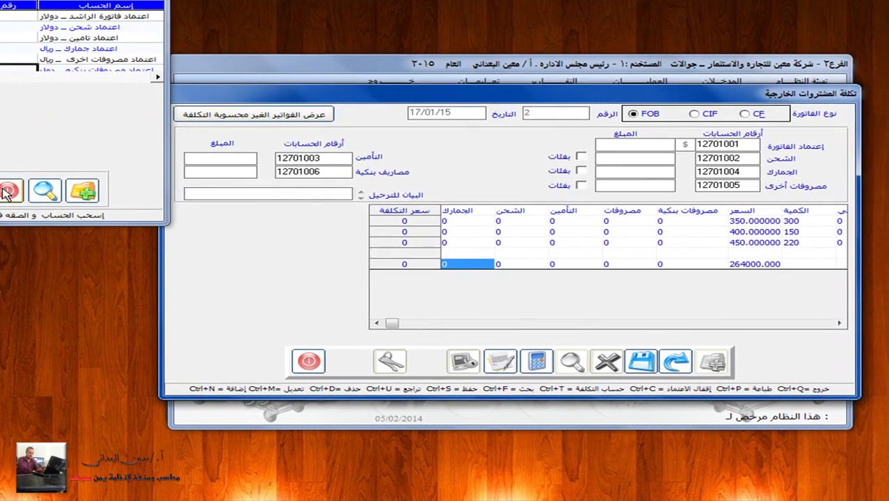
pyautogui.click(10, 192)
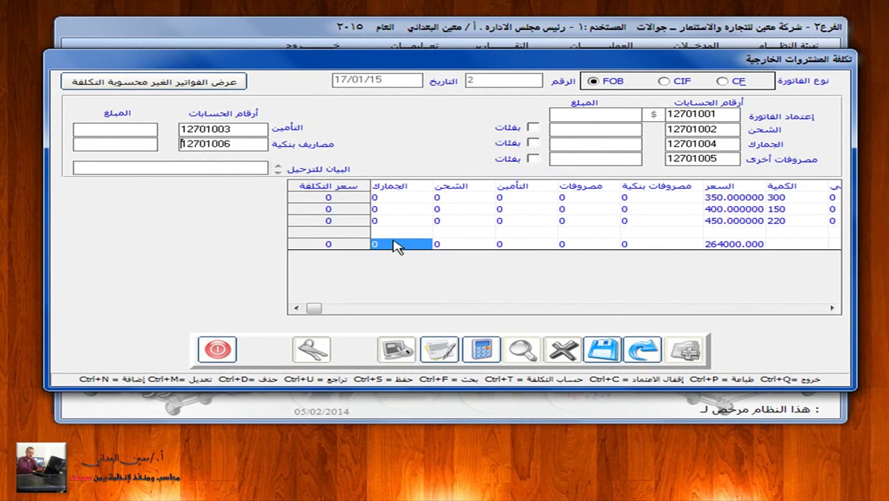
# Try to calculate the FOB cost of invoice 2 from its assigned credit accounts, and switch to the main system window
pyautogui.click(485, 353)
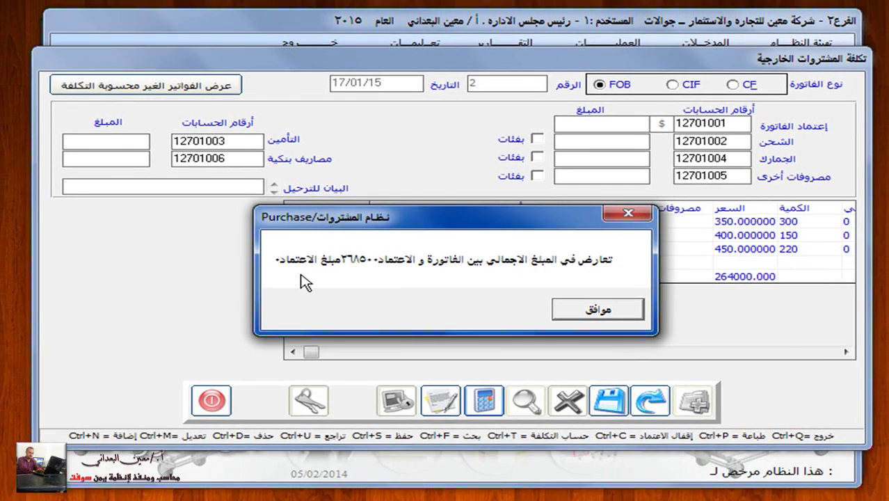
pyautogui.press('super+Tab')
pyautogui.press('Tab')
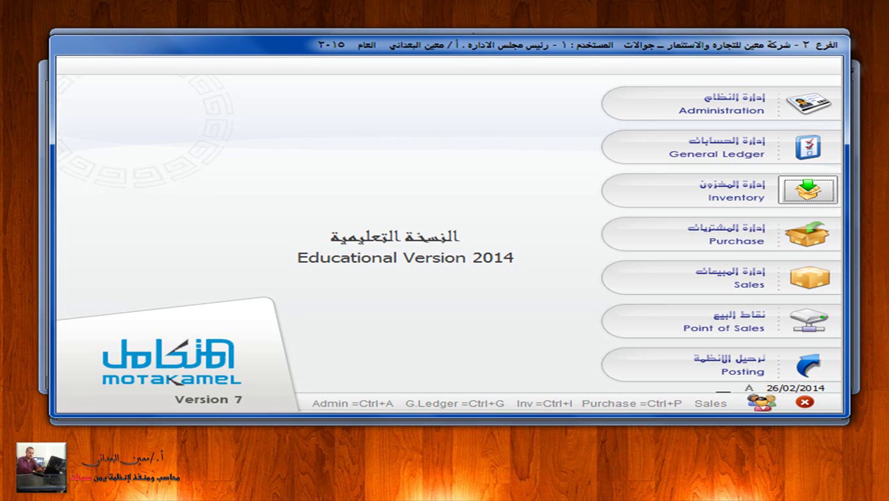
# Enter the General Ledger module and retrieve document 1 in the daily journal entries form
pyautogui.click(807, 151)
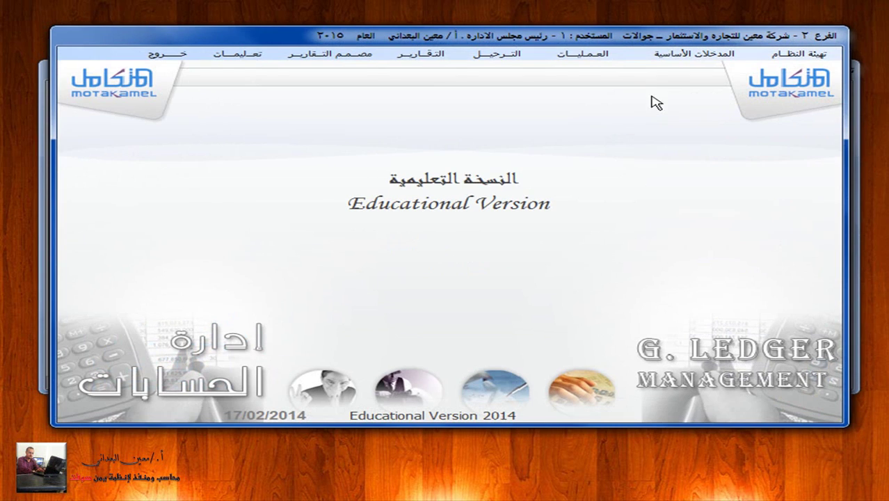
pyautogui.click(576, 55)
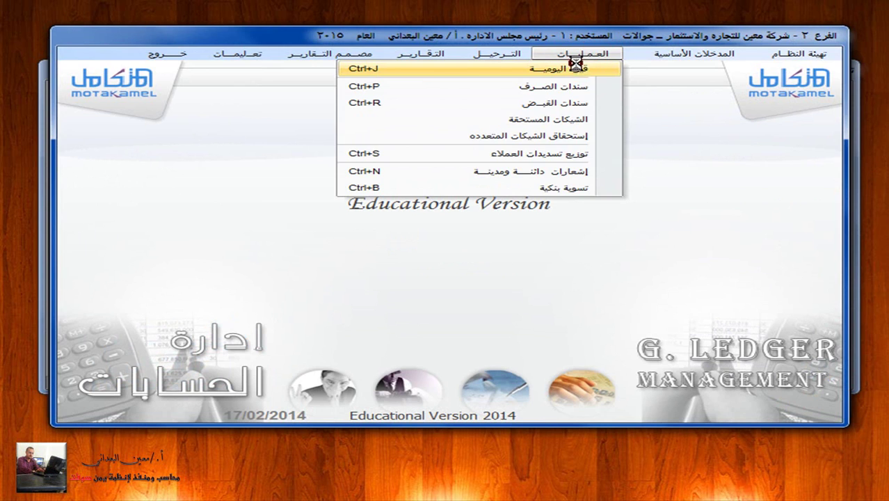
pyautogui.click(576, 68)
pyautogui.click(446, 367)
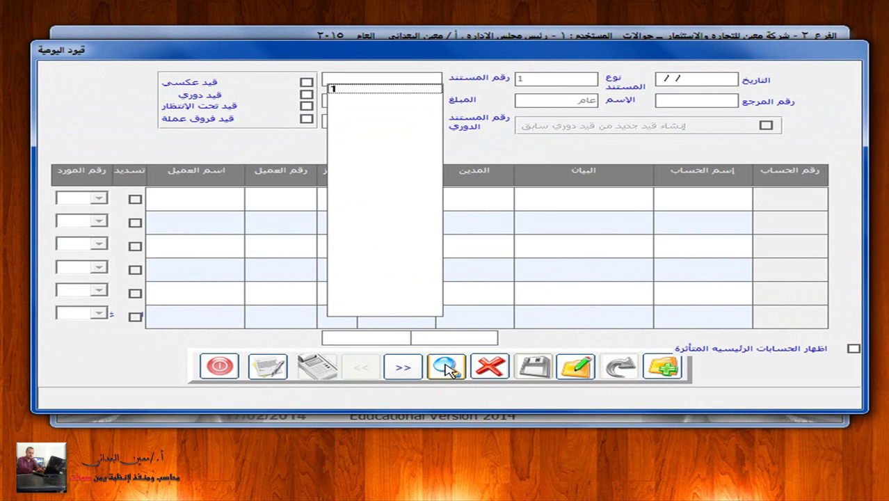
pyautogui.click(421, 89)
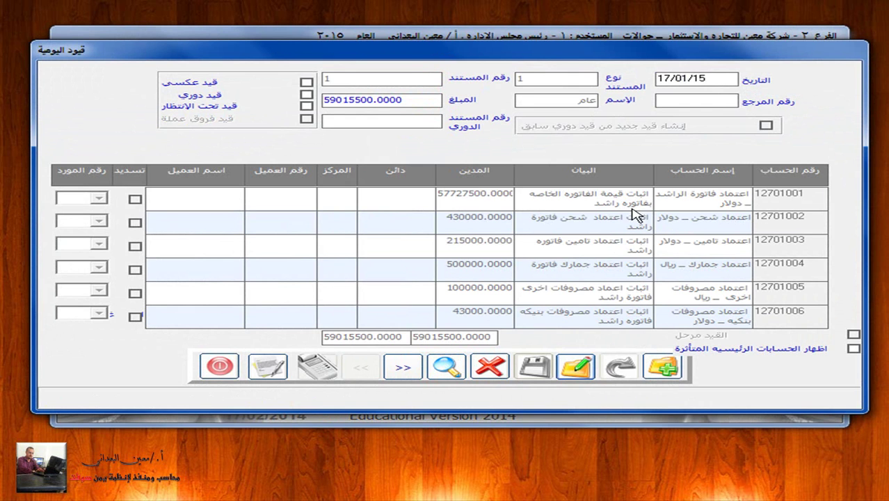
# Reopen journal entry 1 for editing, go through its debit and credit lines, and save the entry again
pyautogui.click(577, 367)
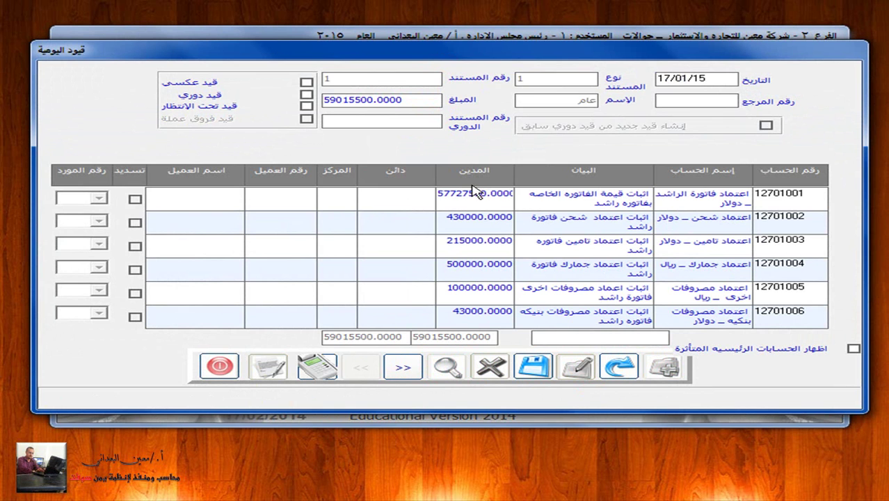
pyautogui.click(404, 371)
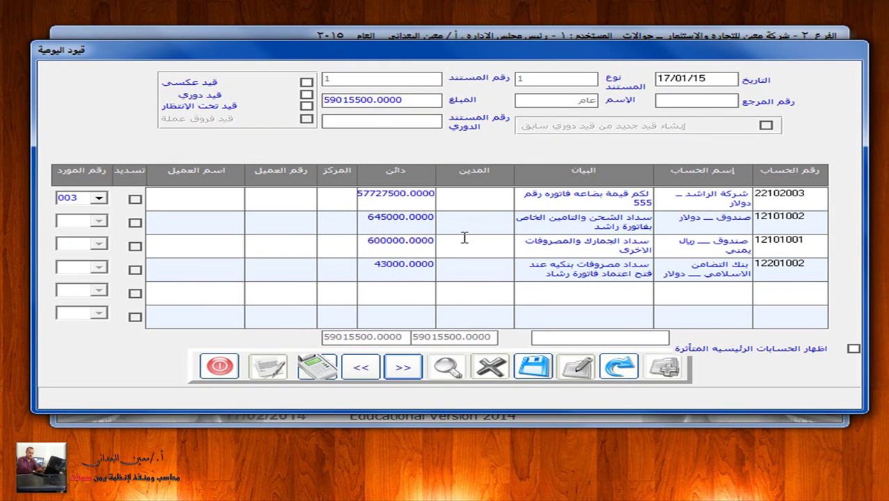
pyautogui.click(534, 367)
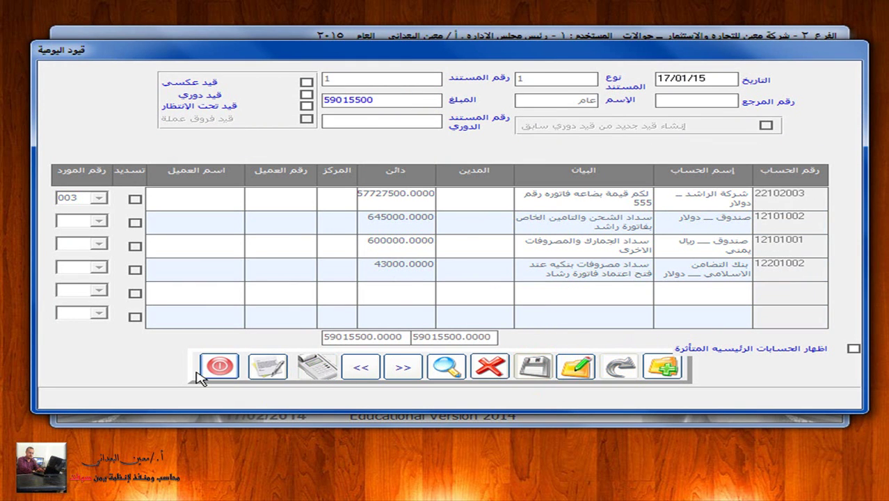
# Dismiss the Purchase module's message about the invoice and credit totals, and close the journal entries form
pyautogui.hotkey('alt', 'Tab')
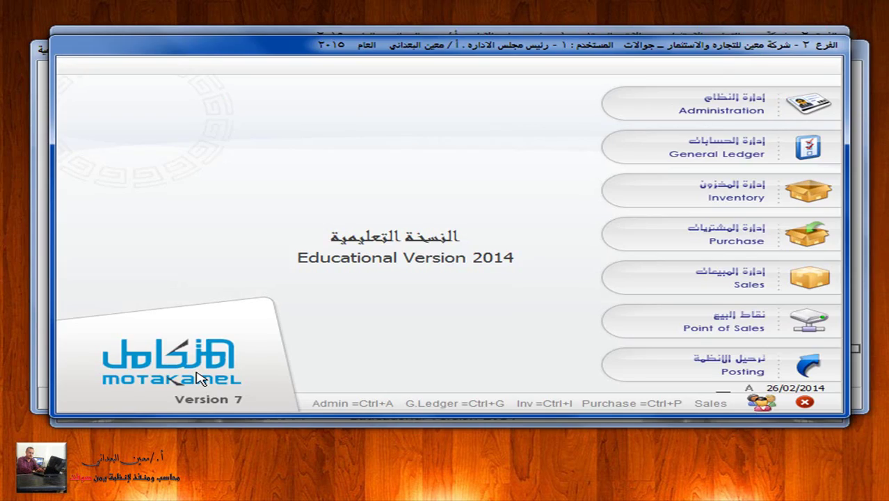
pyautogui.press('super+Tab')
pyautogui.press('super+Tab')
pyautogui.press('super+Tab')
pyautogui.press('super+Tab')
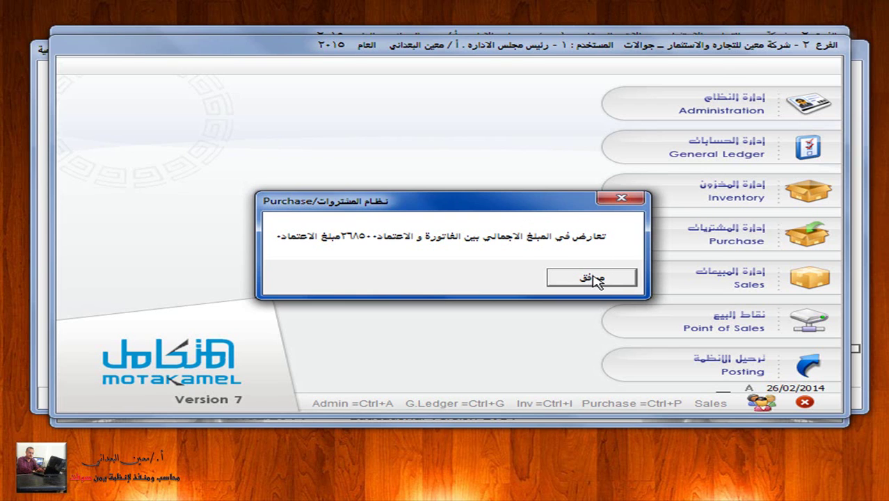
pyautogui.click(594, 277)
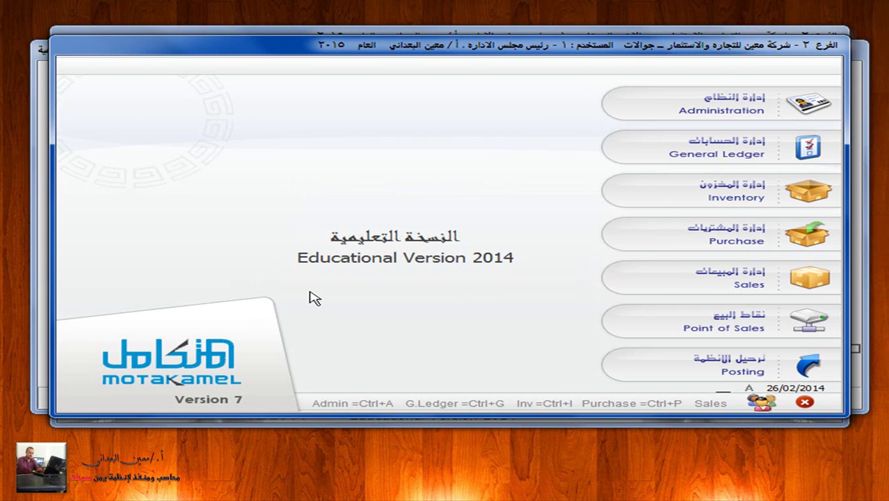
pyautogui.press('super+Tab')
pyautogui.press('super+Tab')
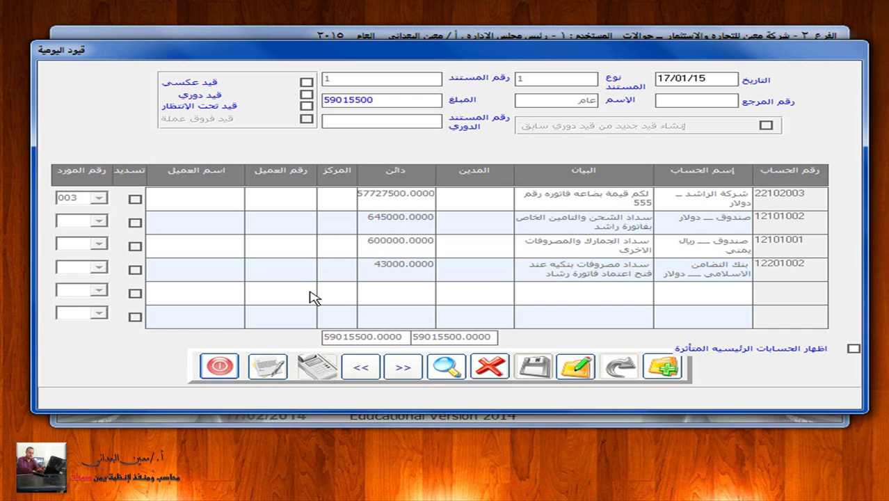
pyautogui.click(221, 363)
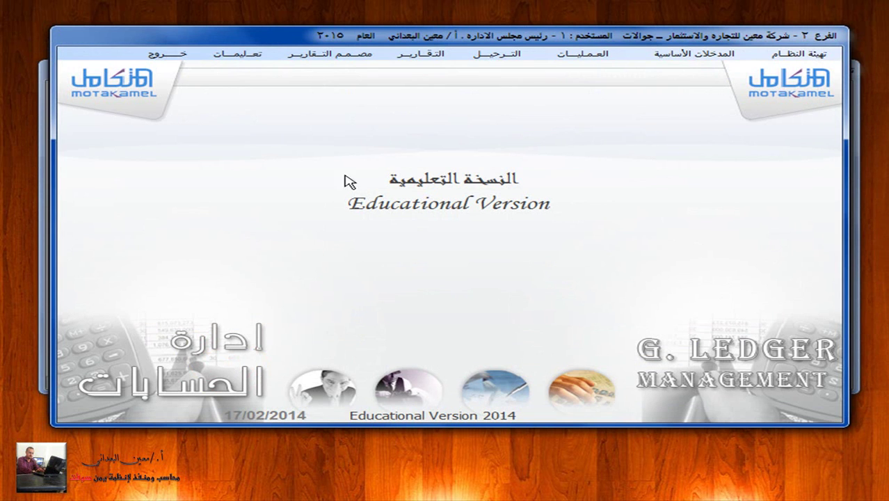
# Post journal entry 1 dated 17/01/2015 using the سند posting type, and leave the General Ledger module
pyautogui.click(489, 59)
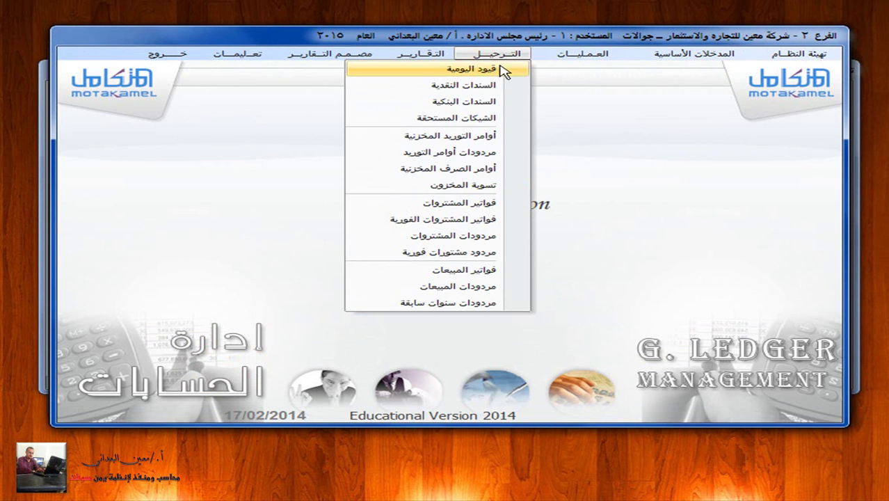
pyautogui.click(506, 71)
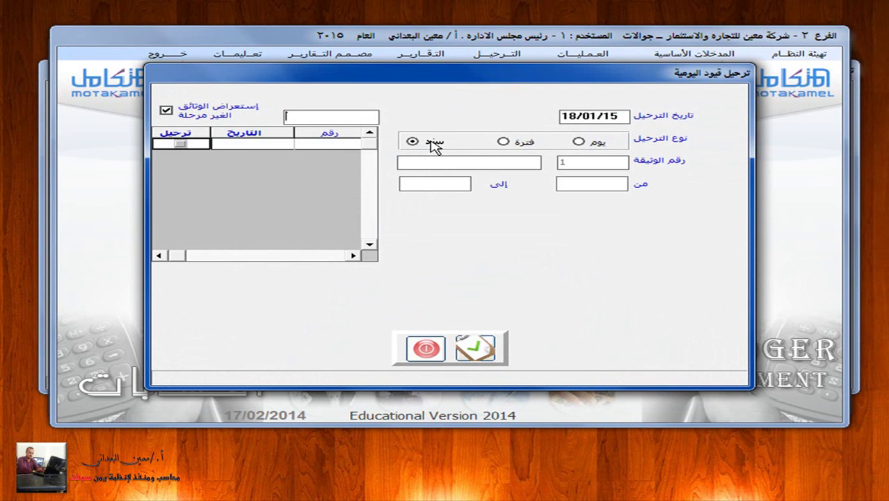
pyautogui.click(432, 143)
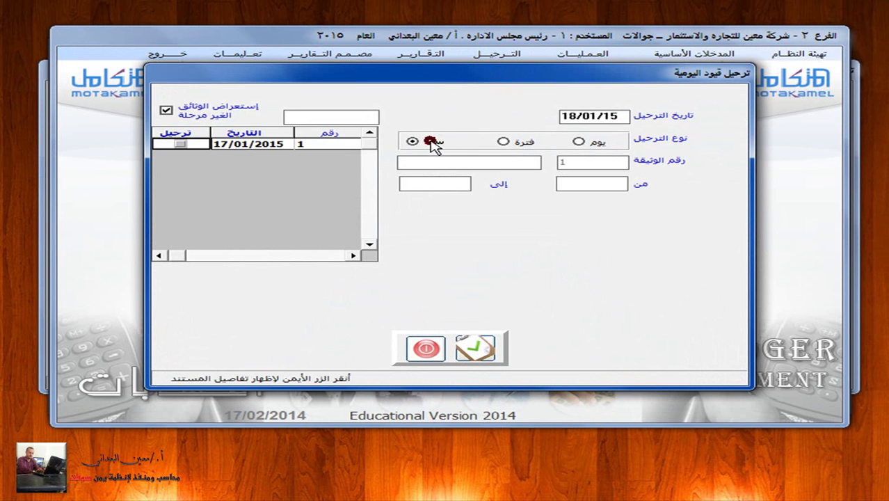
pyautogui.click(181, 142)
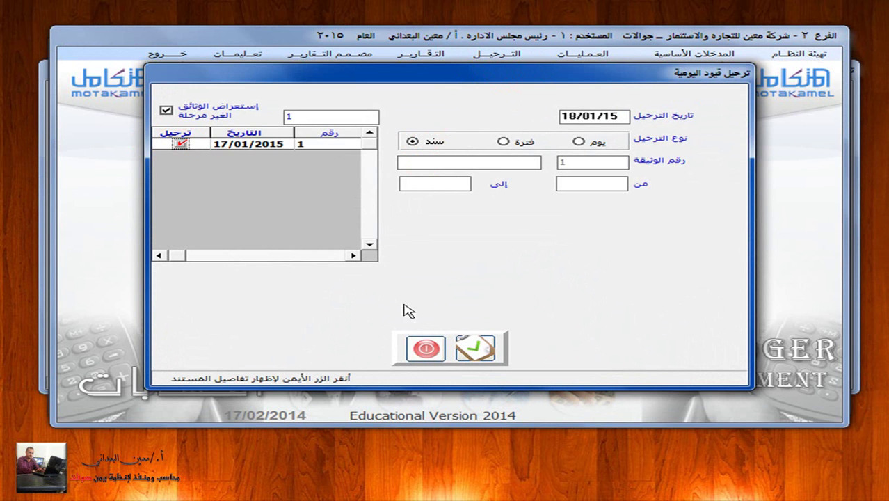
pyautogui.click(475, 347)
pyautogui.click(425, 347)
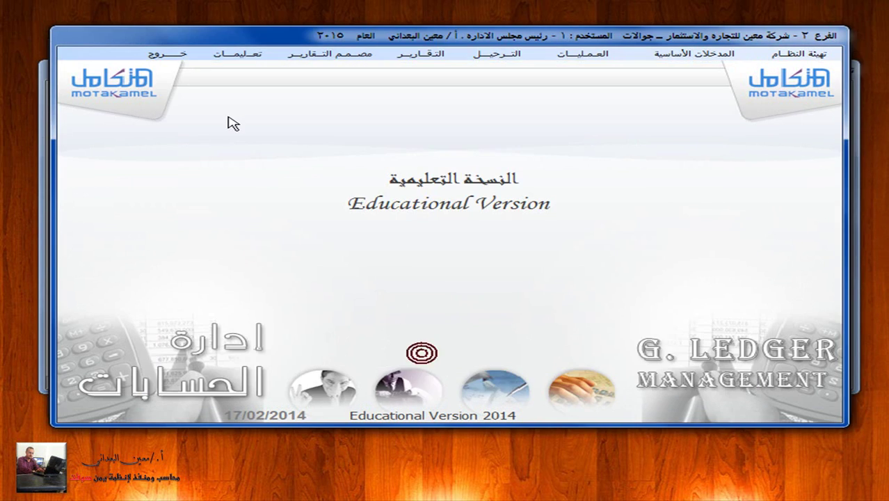
pyautogui.click(167, 55)
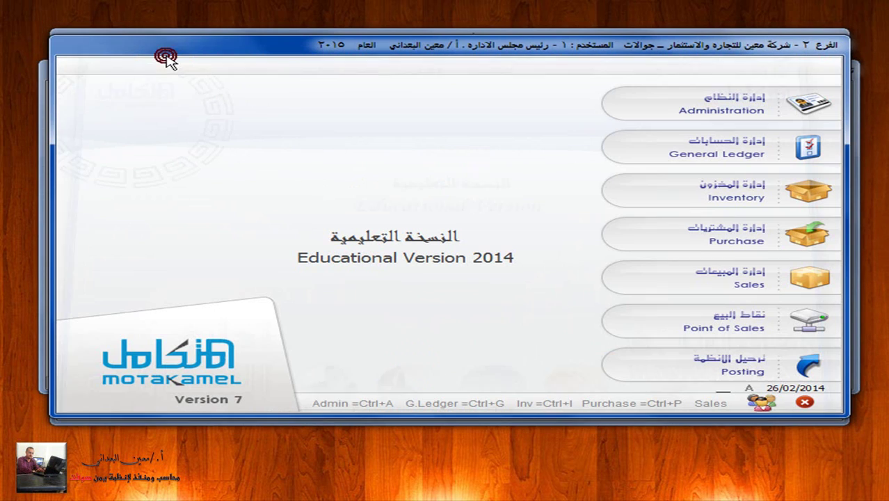
# Return to the foreign purchase cost form, calculate the cost of invoice 2, and save the record
pyautogui.click(41, 234)
pyautogui.click(853, 367)
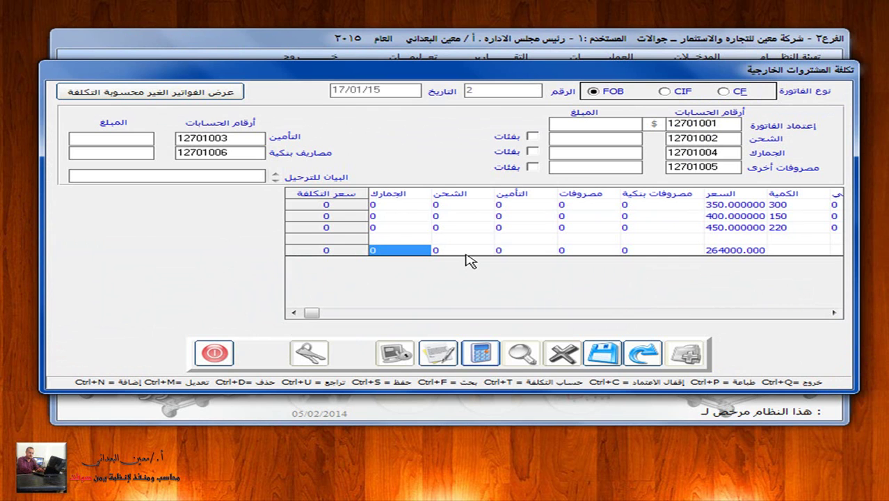
pyautogui.click(483, 353)
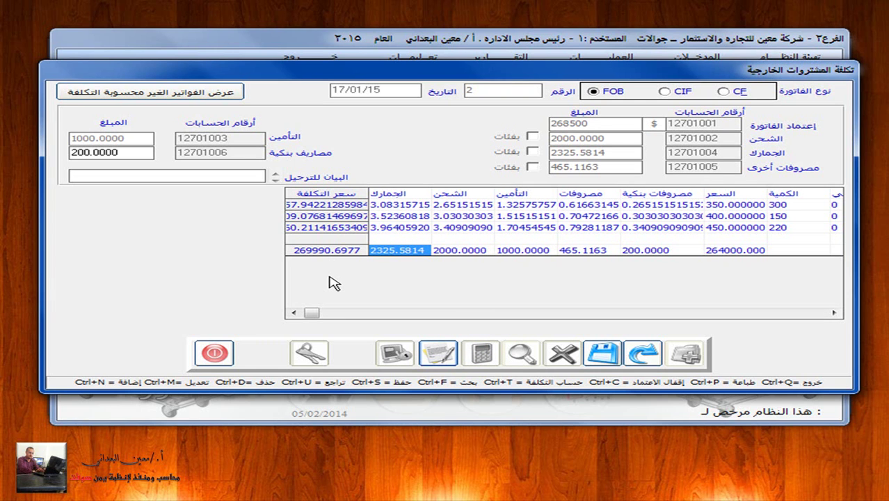
pyautogui.click(608, 356)
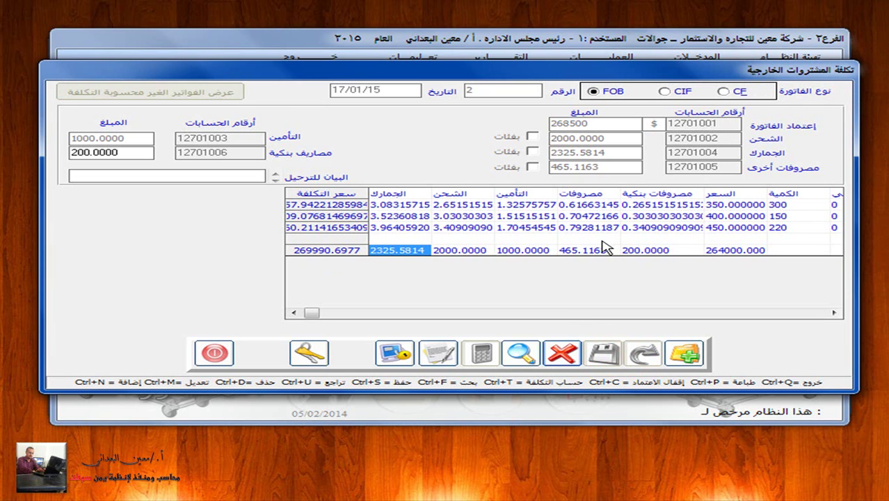
# Try to close the letter of credit for invoice 2's saved FOB cost record
pyautogui.hotkey('ctrl', 'm')
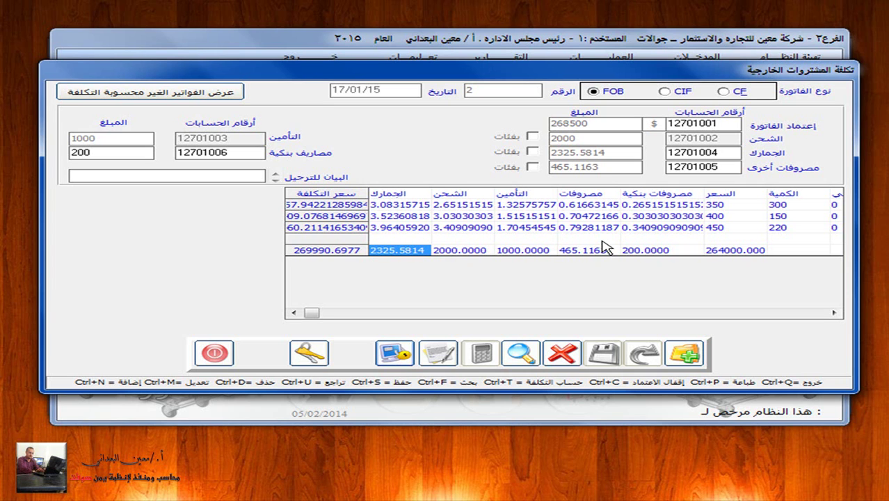
pyautogui.click(392, 355)
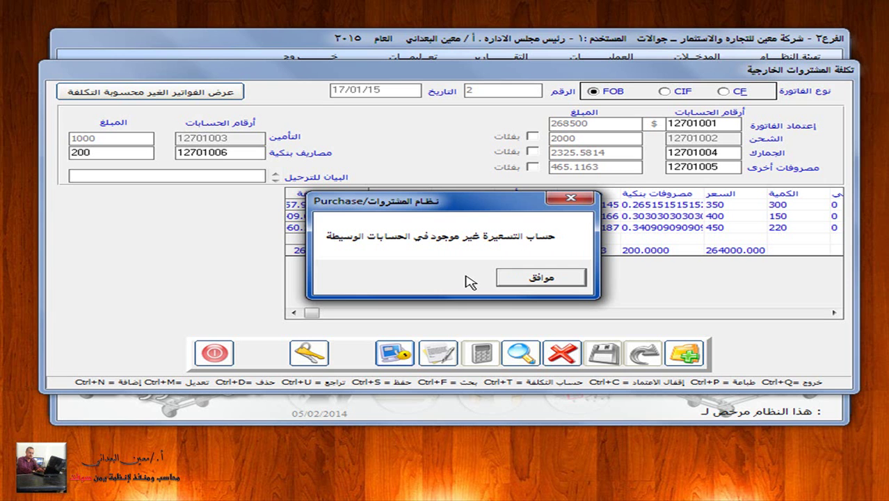
pyautogui.click(537, 280)
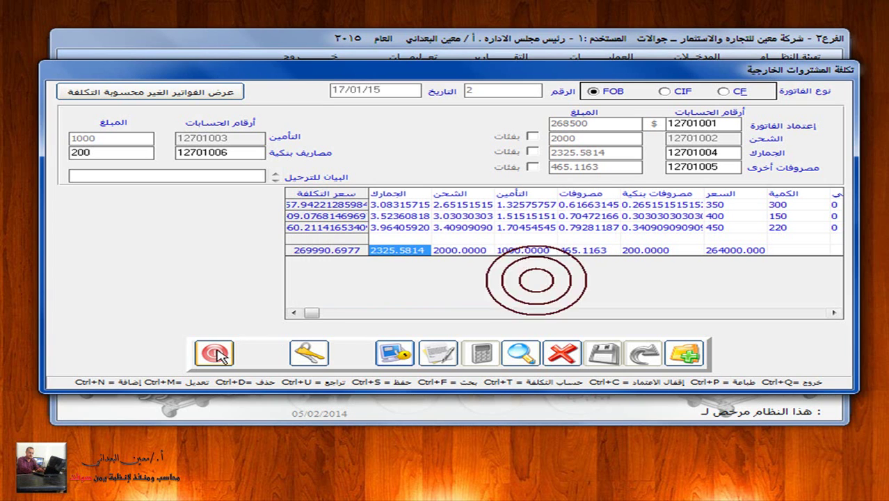
# Leave the Purchase module and look up the التسعيرة account under intermediate accounts 128 in the General Ledger's chart of accounts
pyautogui.click(215, 351)
pyautogui.click(308, 59)
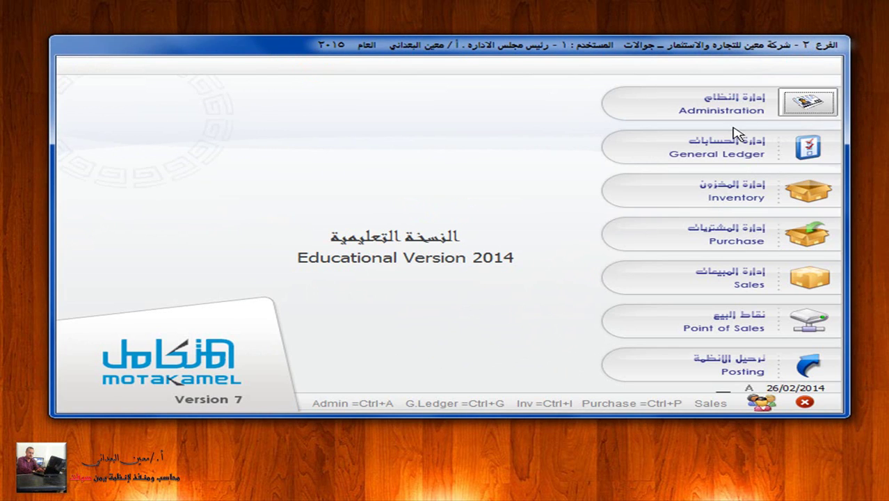
pyautogui.click(806, 149)
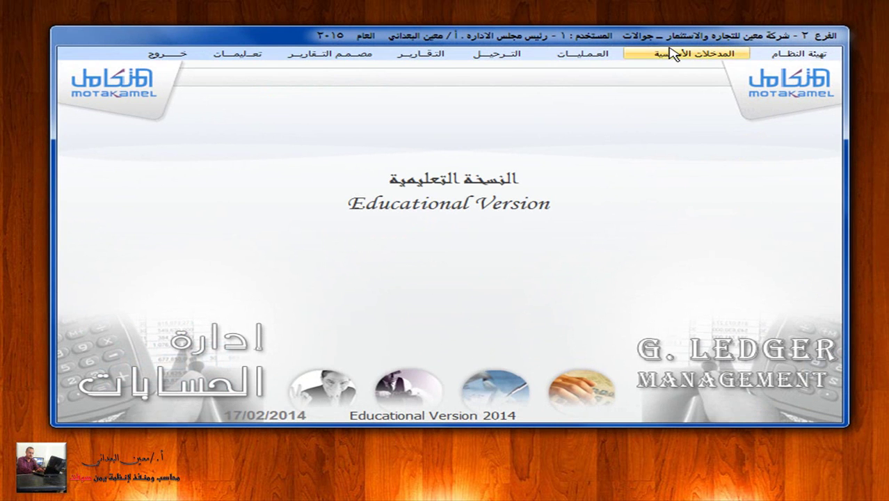
pyautogui.click(689, 55)
pyautogui.click(679, 70)
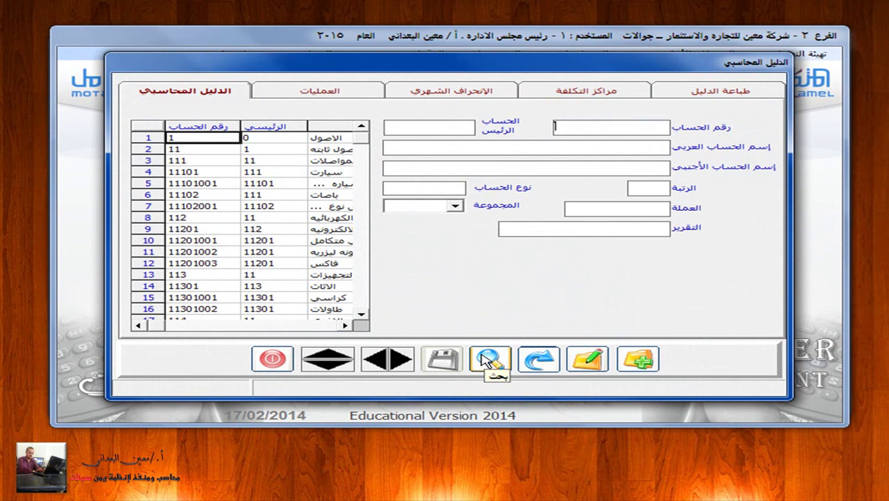
pyautogui.click(492, 360)
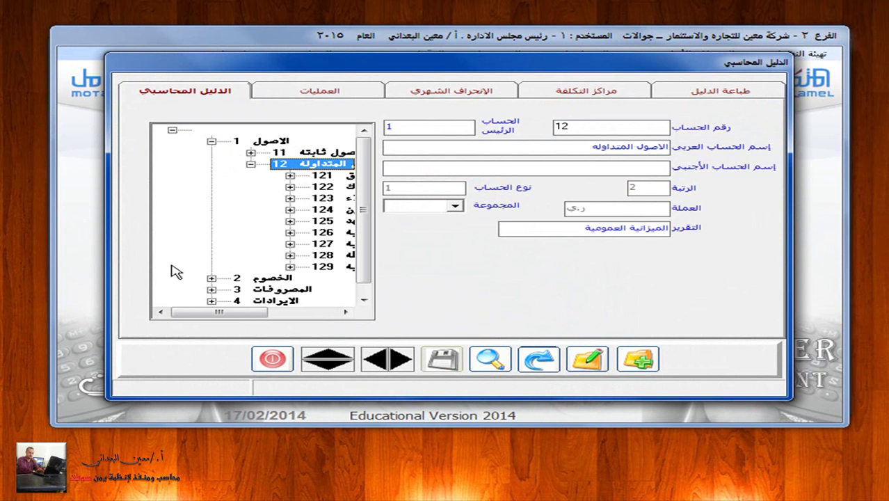
pyautogui.moveTo(225, 314); pyautogui.dragTo(294, 313)
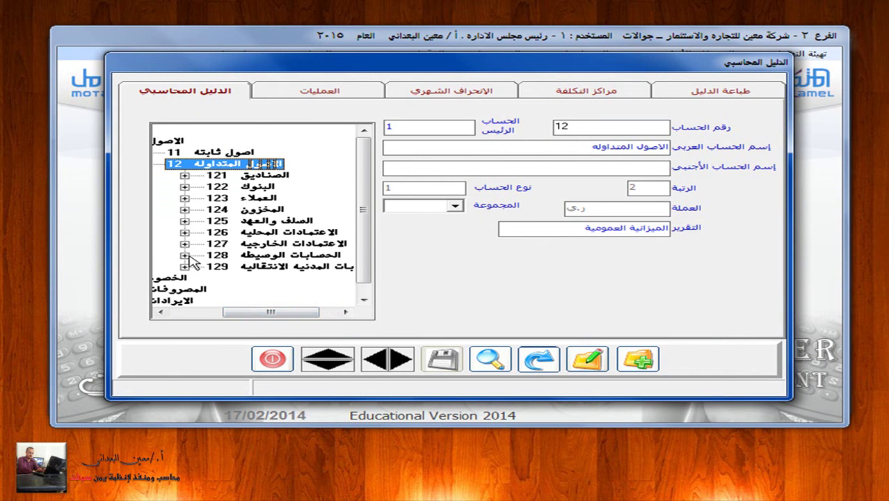
pyautogui.click(185, 255)
pyautogui.moveTo(249, 313)
pyautogui.mouseDown()
pyautogui.moveTo(289, 317)
pyautogui.moveTo(242, 316)
pyautogui.mouseUp()
pyautogui.click(200, 255)
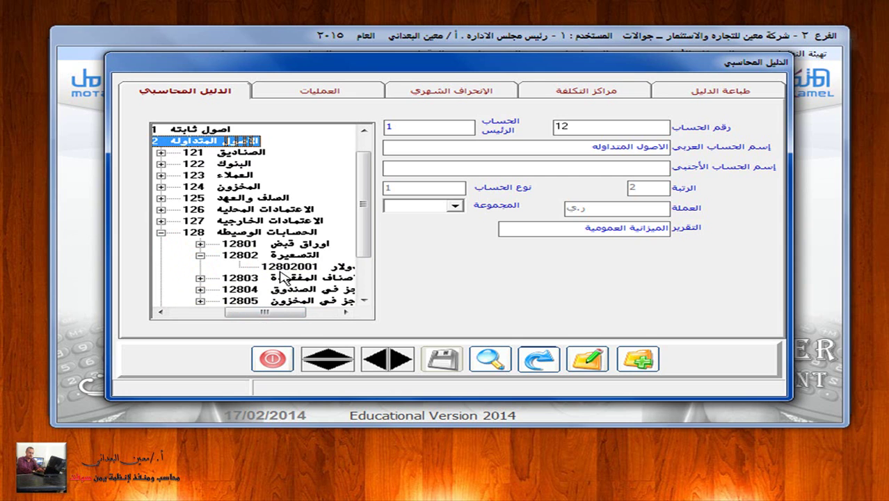
pyautogui.click(273, 359)
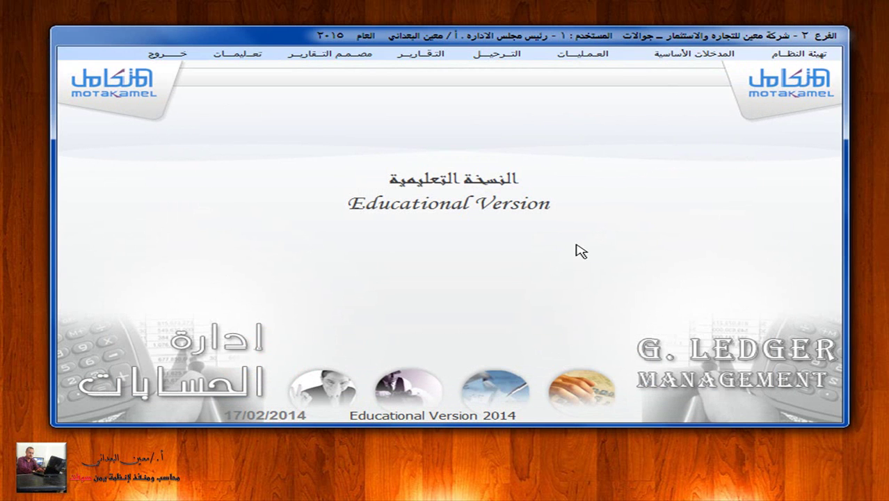
# Set the pricing account (حساب التسعيرة) in the General Ledger's intermediate accounts to 12802 التسعيرة, save, and close the form
pyautogui.click(792, 55)
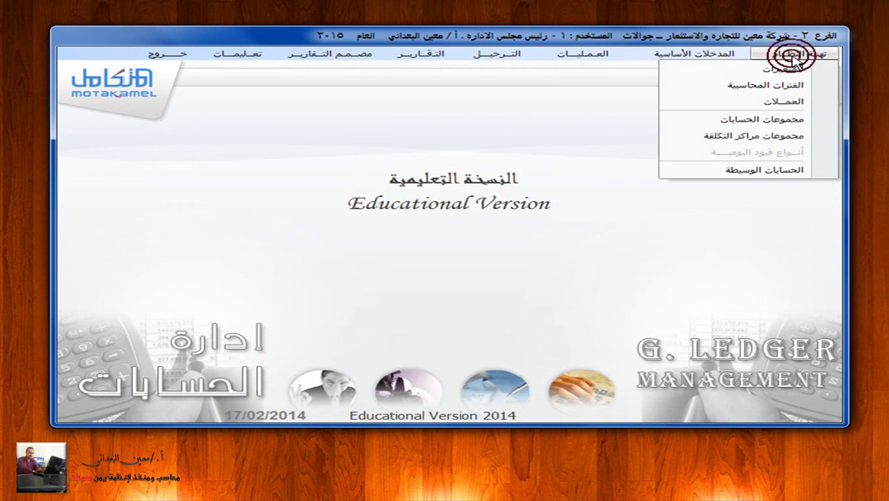
pyautogui.click(739, 171)
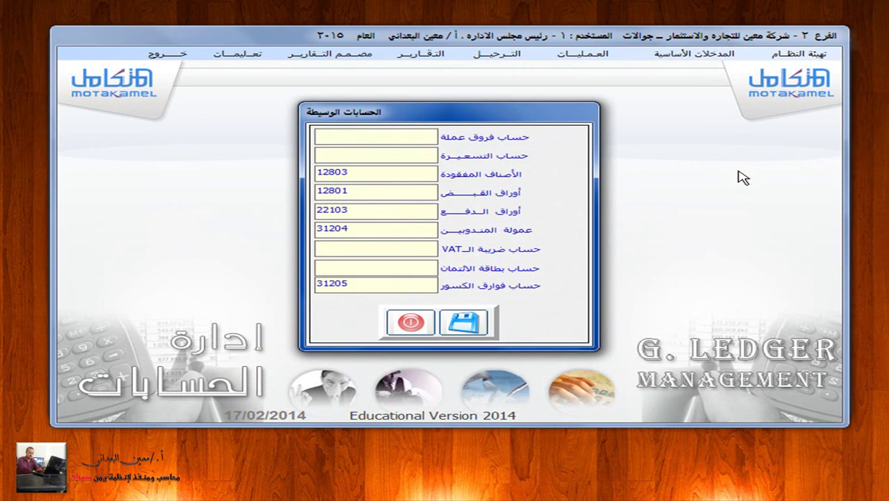
pyautogui.click(375, 154)
pyautogui.doubleClick(377, 154)
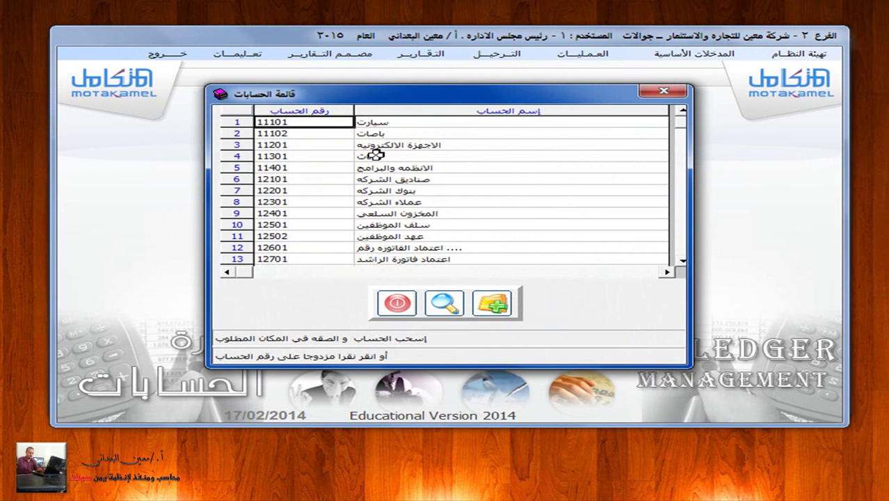
pyautogui.scroll(-1, 376, 181)
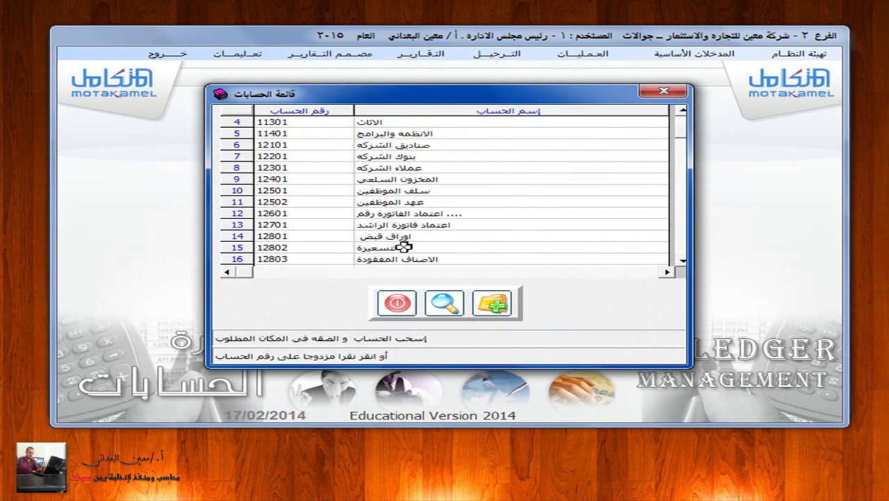
pyautogui.doubleClick(394, 249)
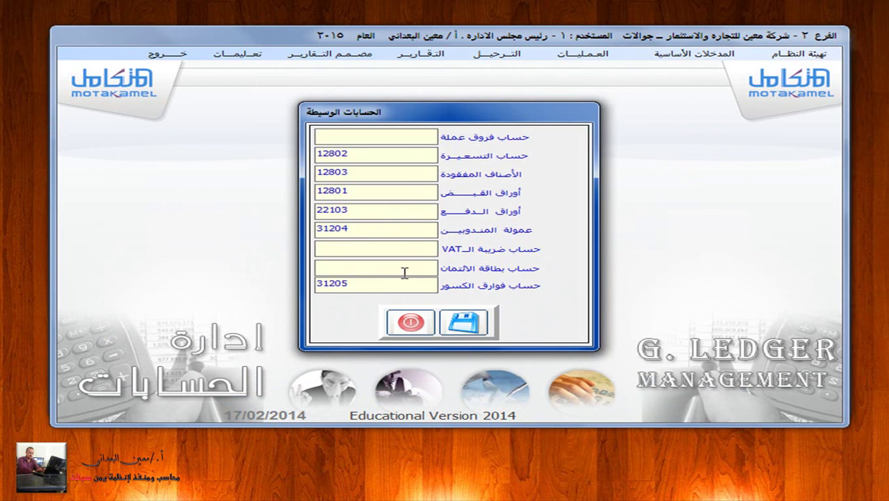
pyautogui.click(463, 323)
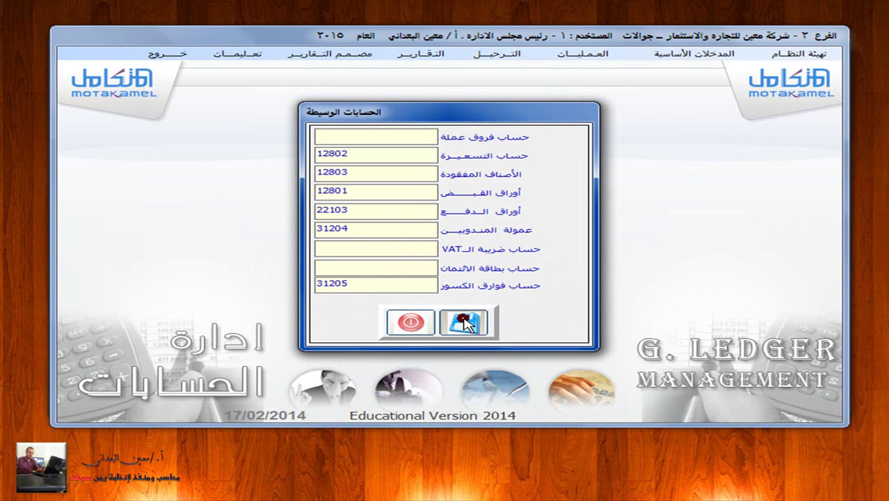
pyautogui.click(411, 323)
# Switch to the Purchase module and retrieve the cost record of invoice 2 in the foreign purchase cost form
pyautogui.click(171, 54)
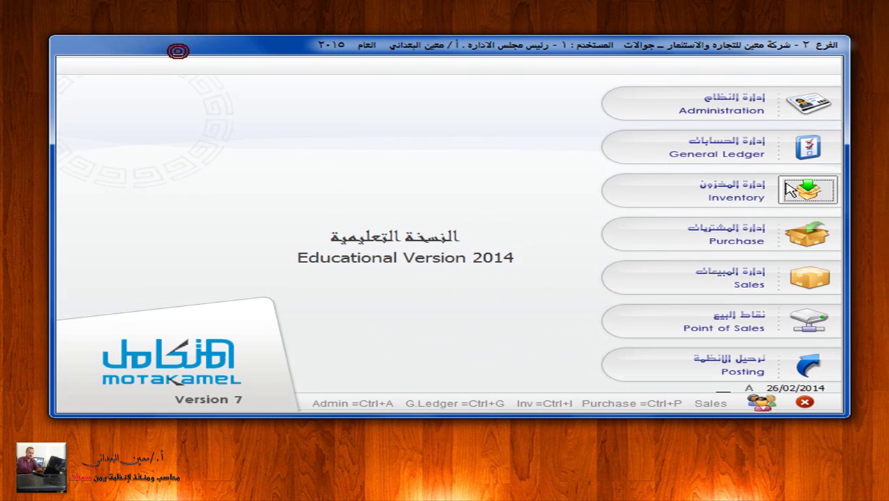
pyautogui.click(799, 222)
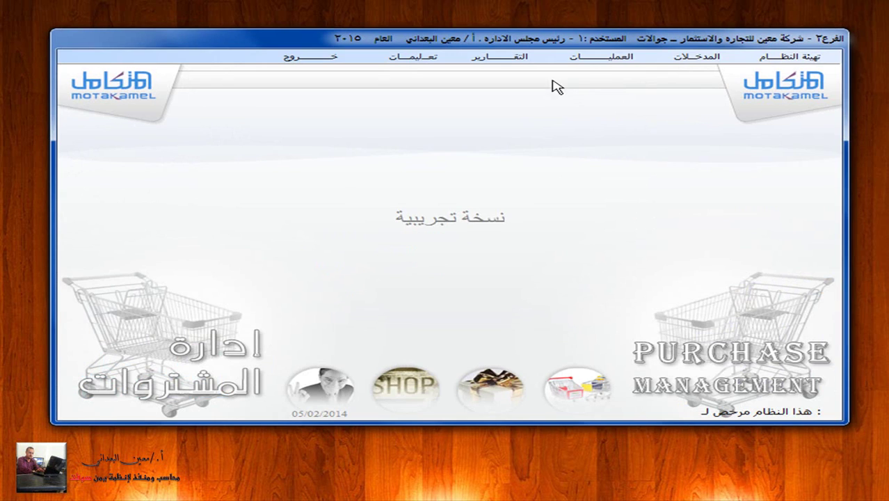
pyautogui.click(598, 57)
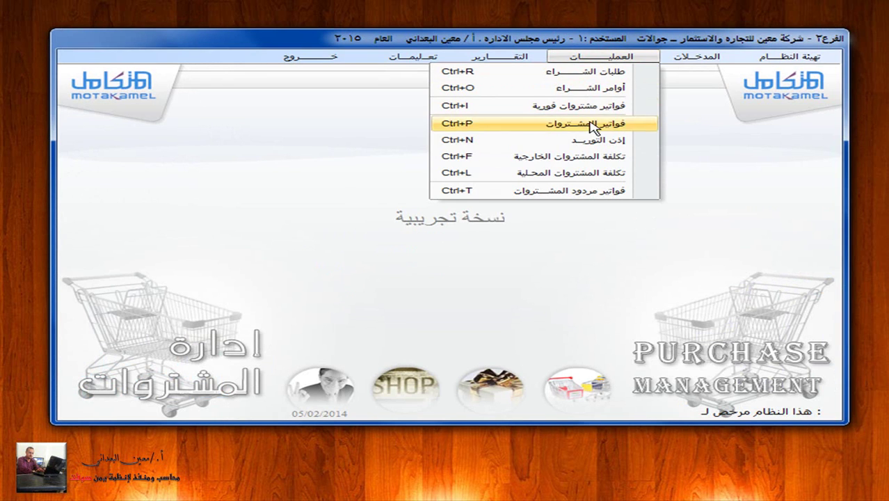
pyautogui.click(592, 157)
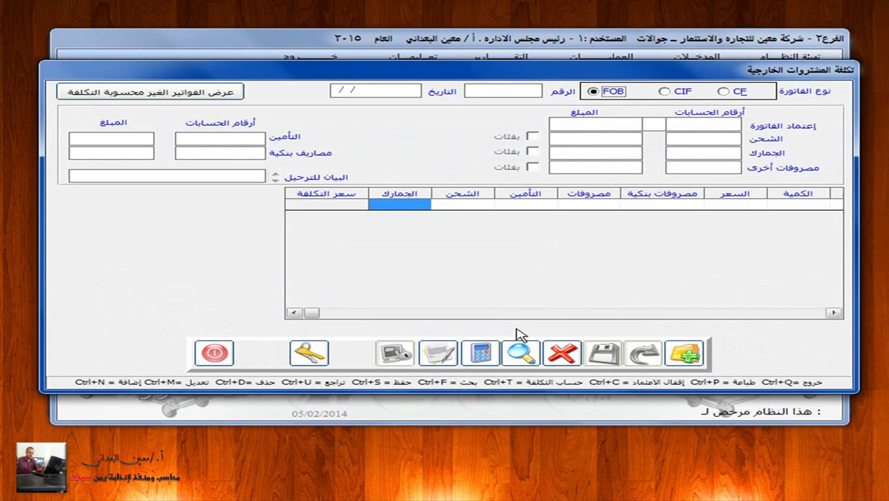
pyautogui.click(523, 355)
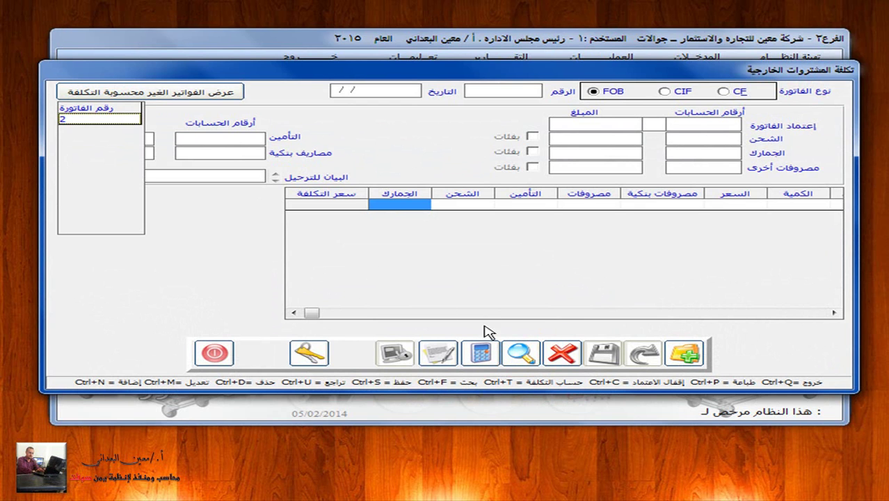
pyautogui.doubleClick(75, 122)
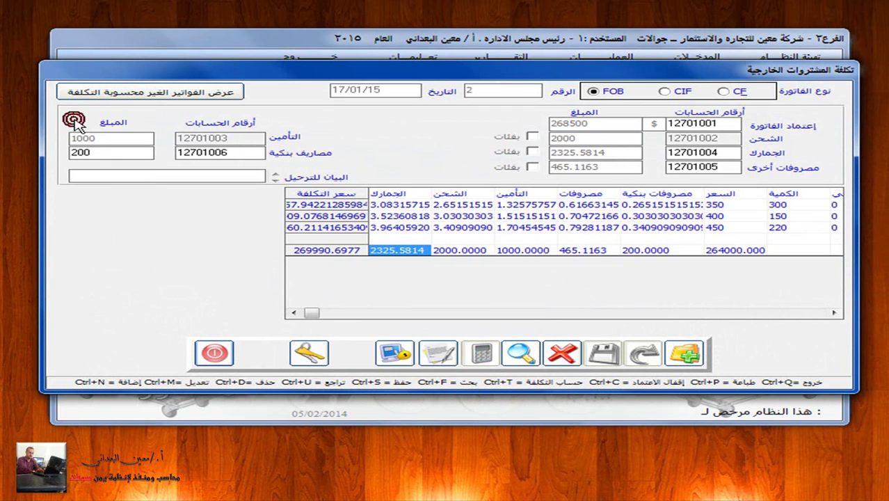
# Close the letter of credit for invoice 2, leave the Purchase module, and enter the General Ledger module
pyautogui.click(395, 354)
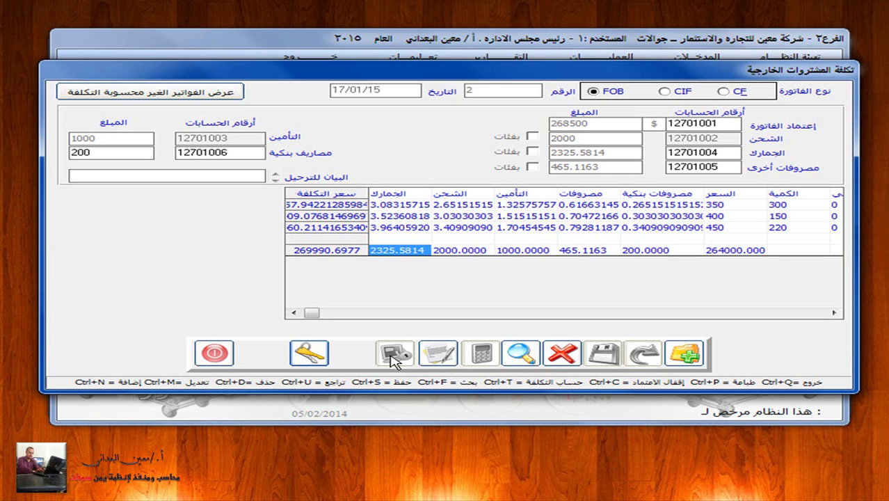
pyautogui.click(215, 352)
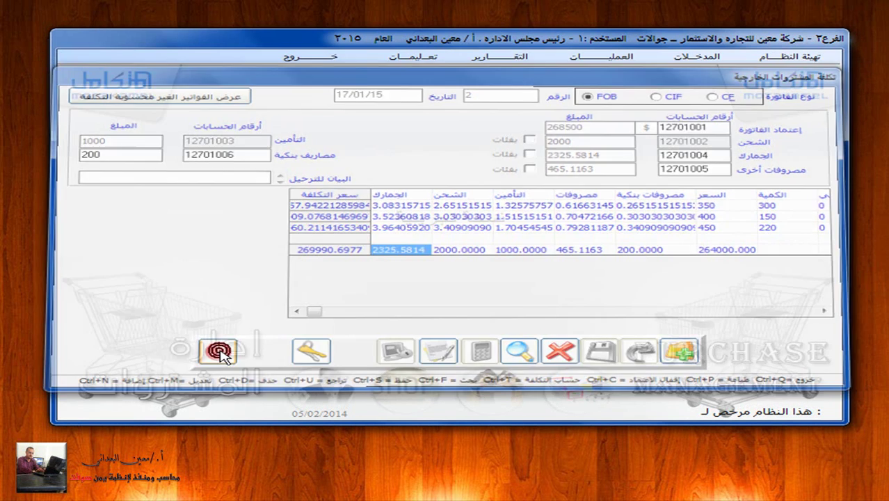
pyautogui.click(292, 61)
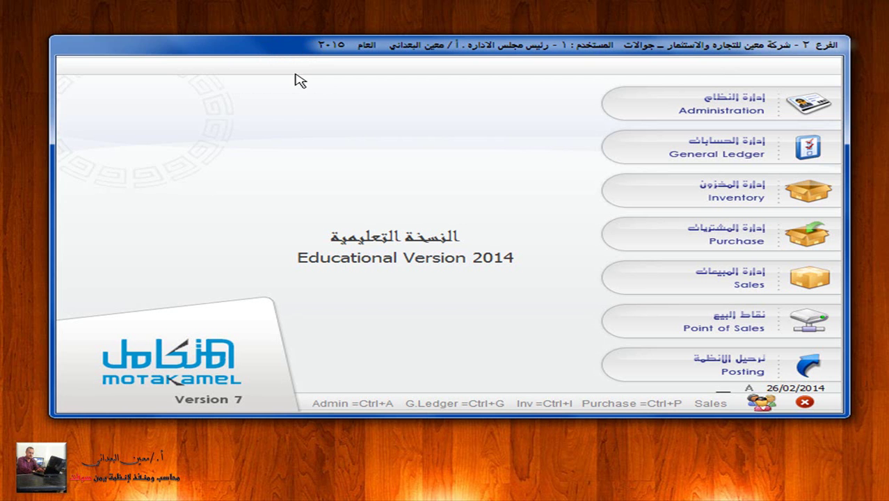
pyautogui.click(821, 151)
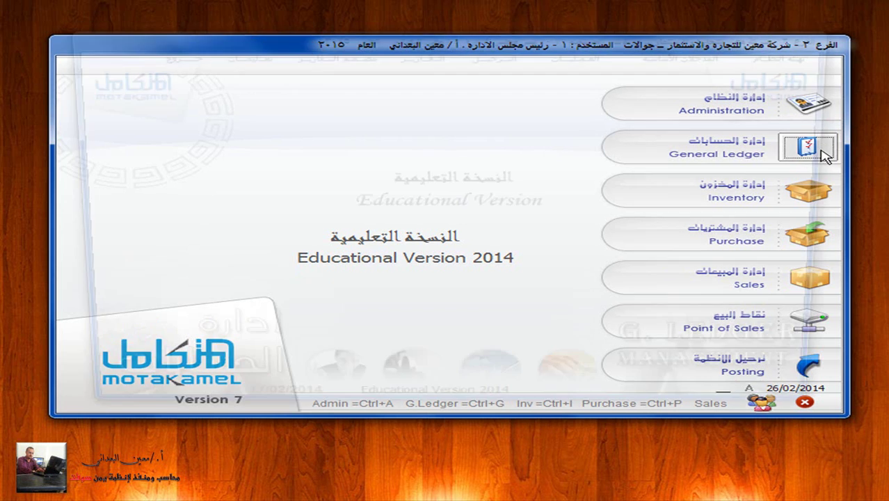
# Try to post purchase invoice 2 dated 17/01/2015 using the فاتورة posting type, and leave the purchase invoice posting form
pyautogui.click(507, 55)
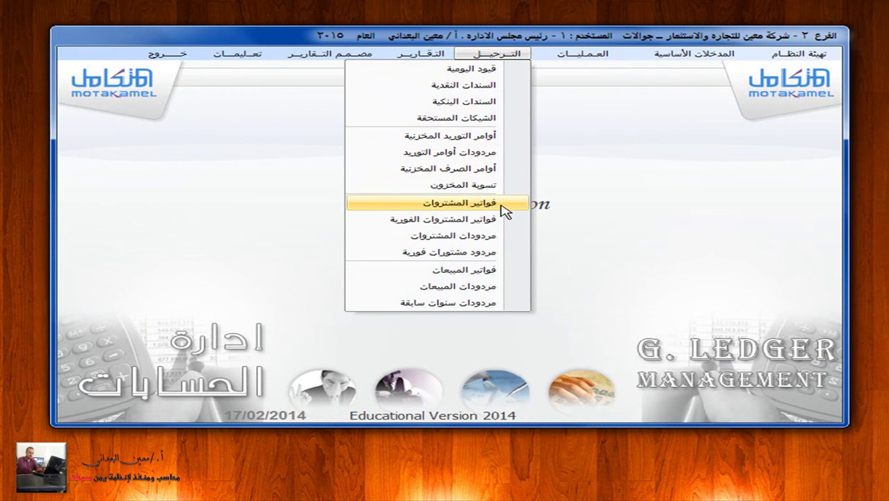
pyautogui.click(459, 203)
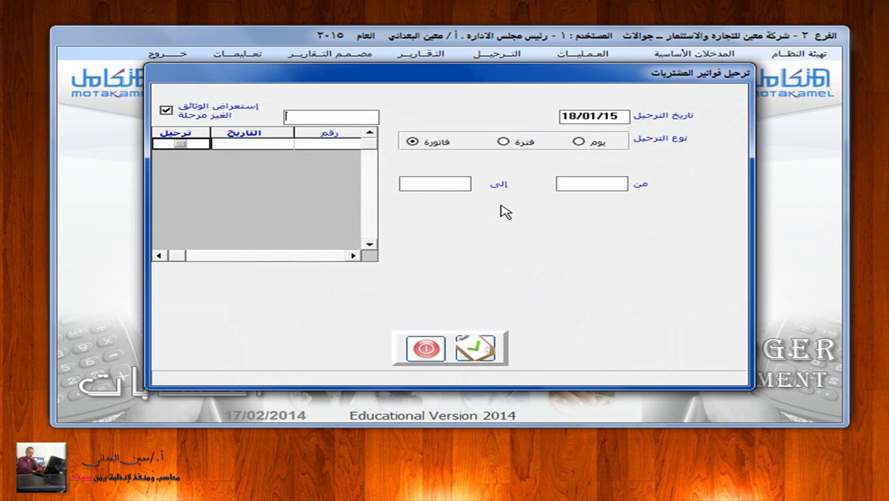
pyautogui.click(438, 143)
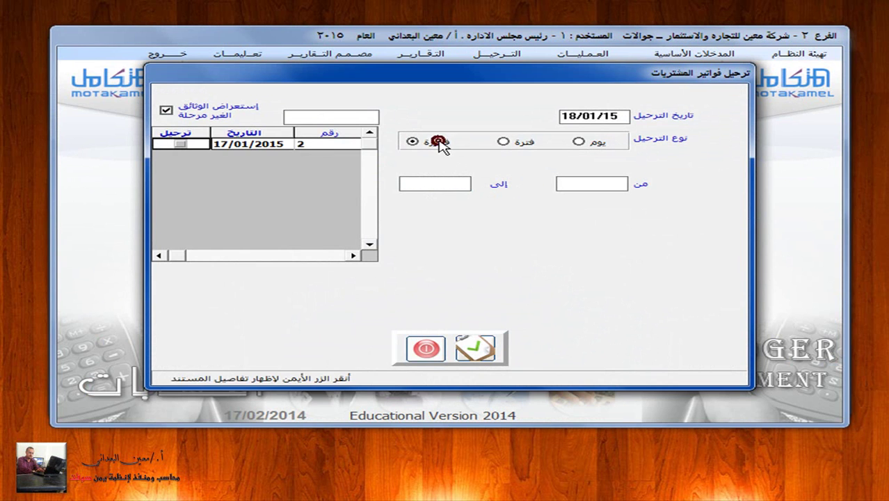
pyautogui.click(181, 144)
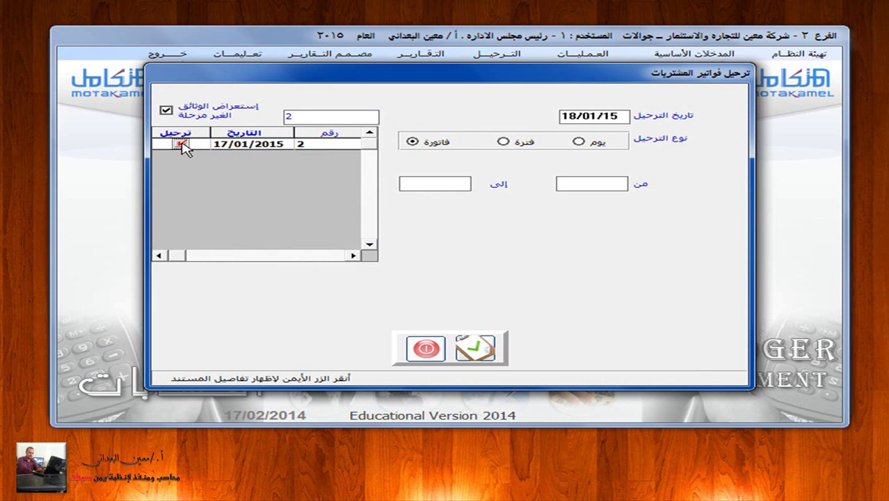
pyautogui.click(476, 350)
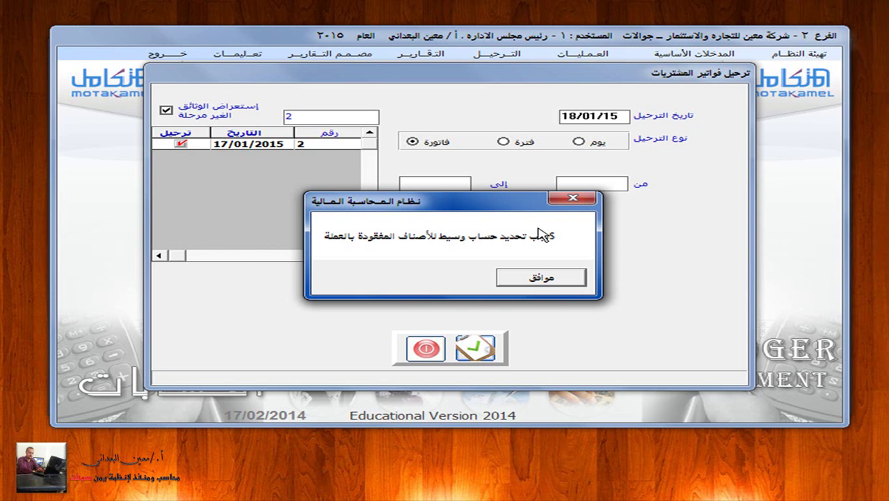
pyautogui.click(540, 277)
pyautogui.click(469, 278)
pyautogui.click(421, 348)
# Look up the dollar lost-items account 12803001 under intermediate accounts 128 in the chart of accounts, checking its currency
pyautogui.click(682, 57)
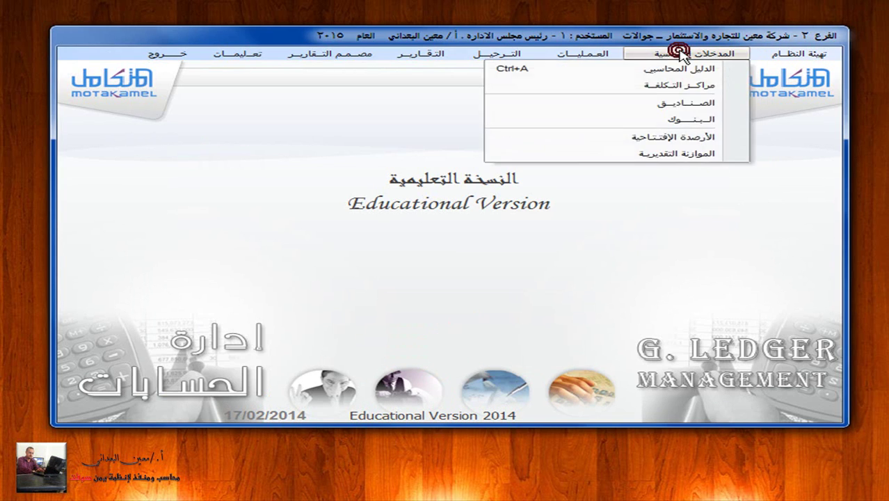
pyautogui.click(682, 70)
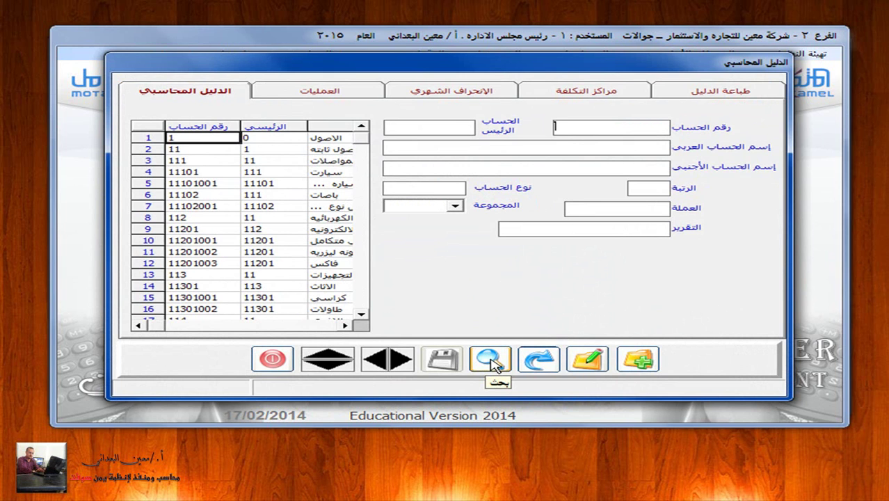
pyautogui.click(491, 361)
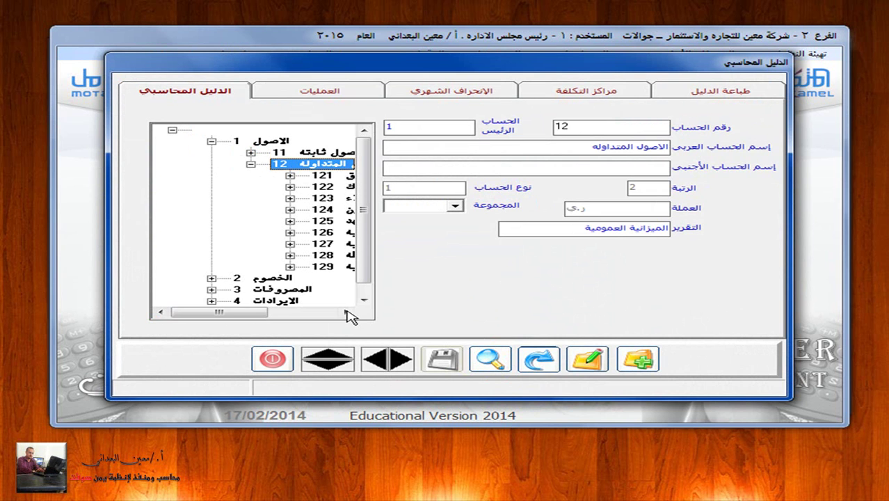
pyautogui.moveTo(242, 312); pyautogui.dragTo(303, 312)
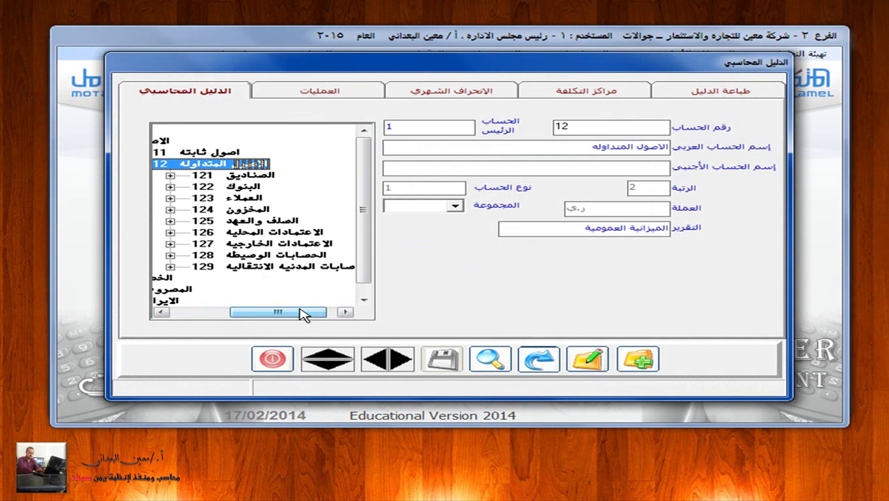
pyautogui.click(174, 258)
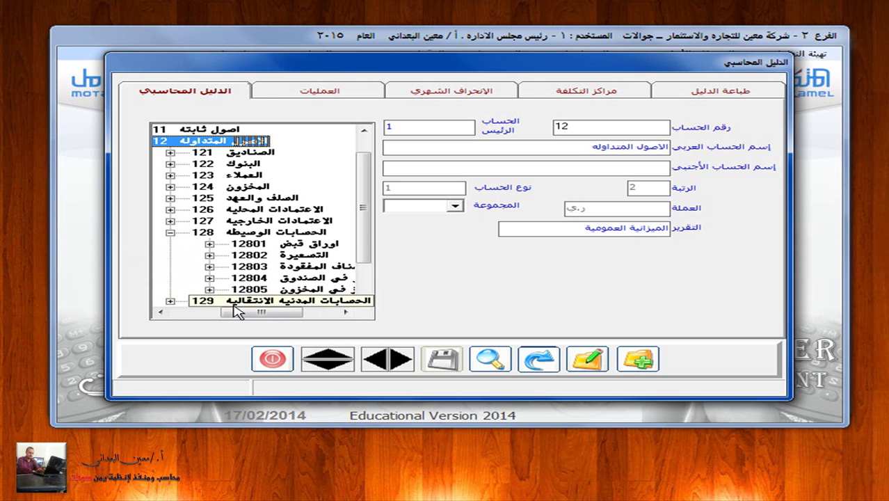
pyautogui.moveTo(246, 313)
pyautogui.mouseDown()
pyautogui.moveTo(274, 314)
pyautogui.moveTo(240, 315)
pyautogui.mouseUp()
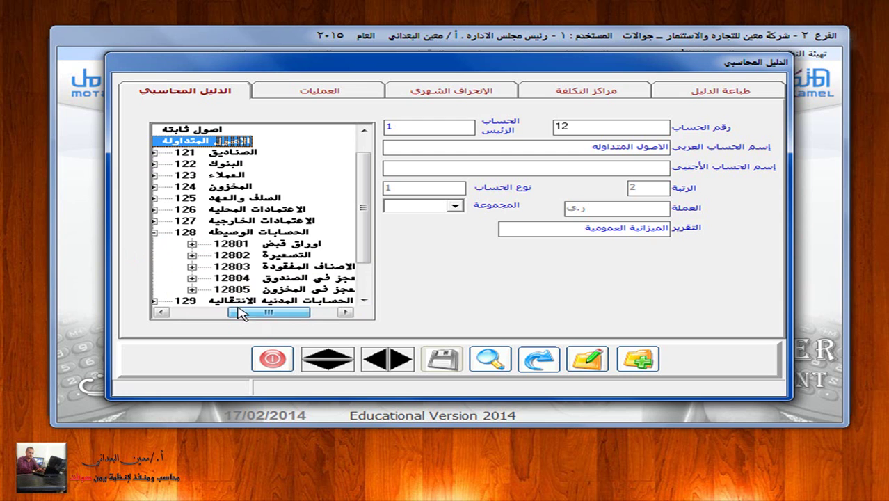
pyautogui.click(191, 266)
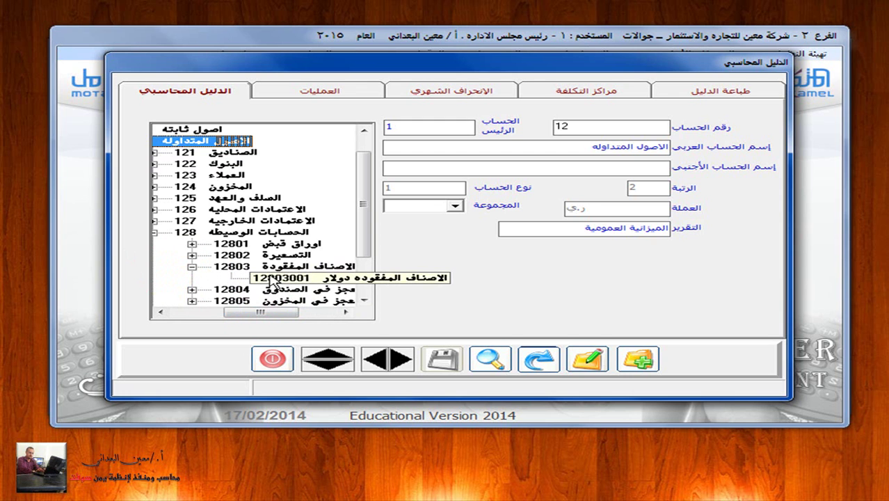
pyautogui.click(274, 280)
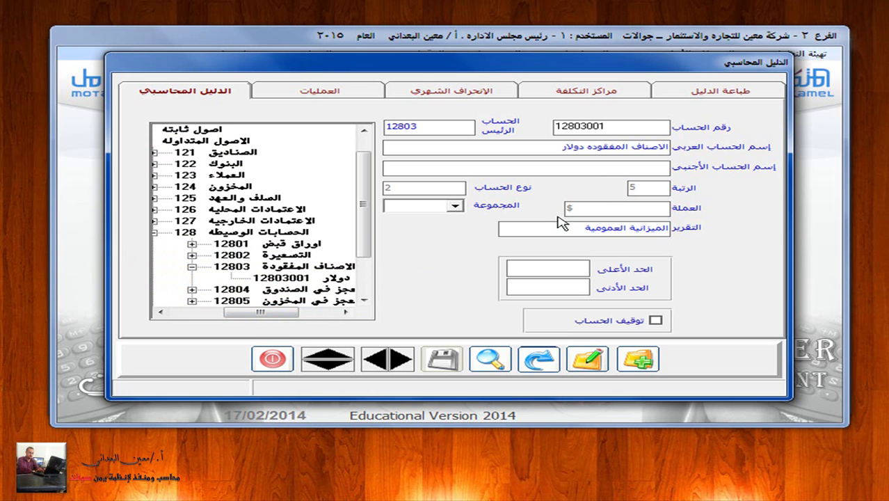
pyautogui.click(272, 358)
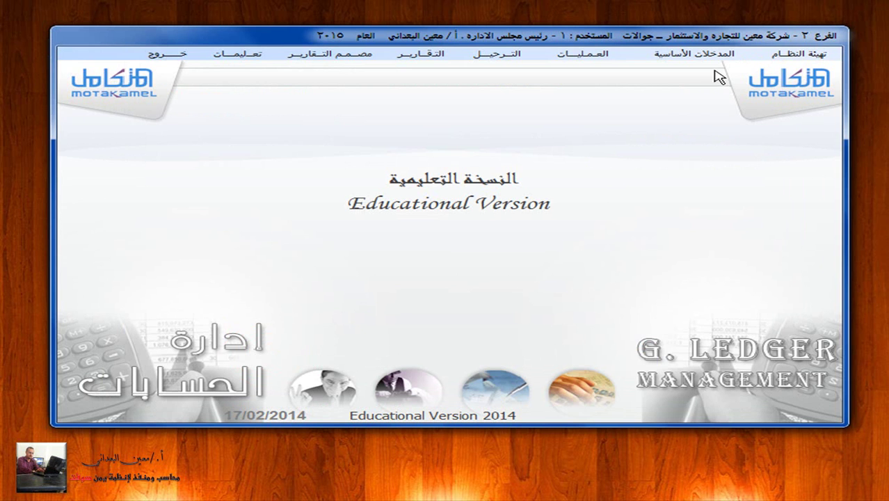
# Set the lost items (الأصناف المفقودة) intermediate account to 12803, save the intermediate accounts, and leave the form
pyautogui.click(799, 54)
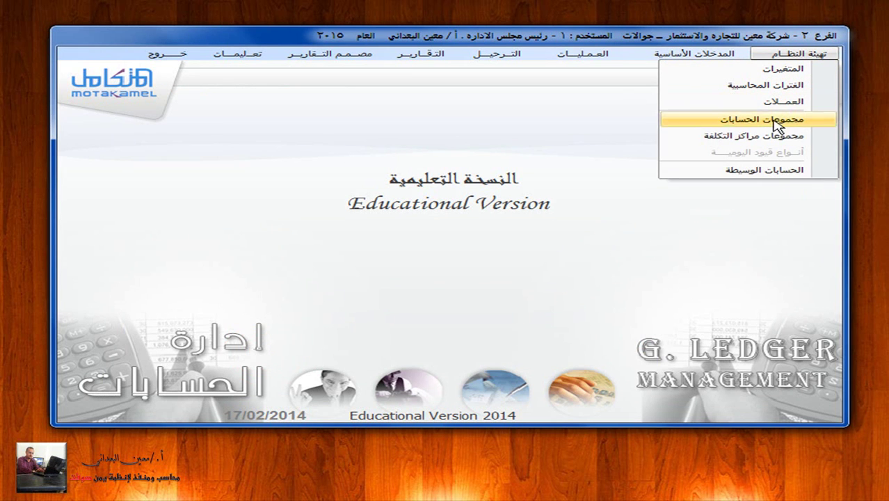
pyautogui.click(767, 171)
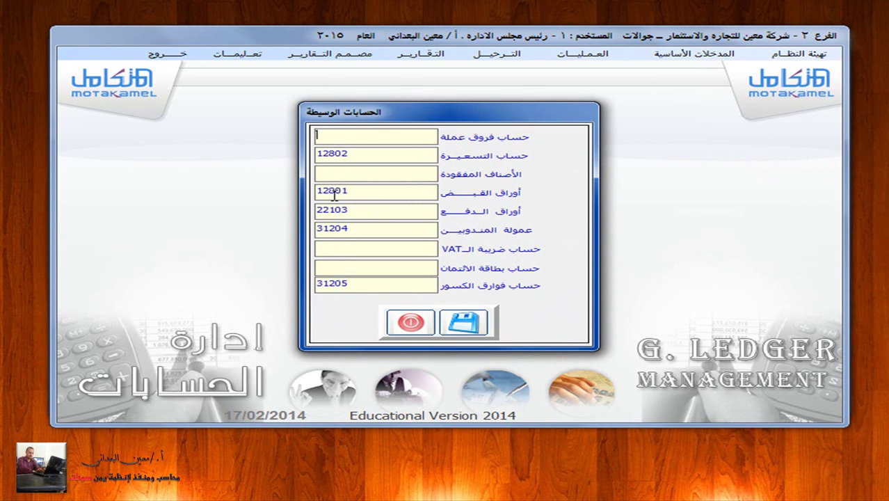
pyautogui.click(374, 174)
pyautogui.doubleClick(373, 173)
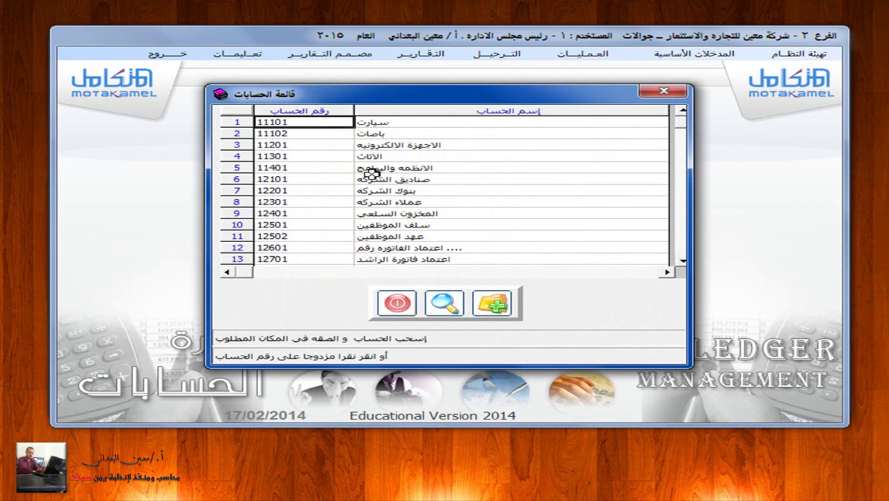
pyautogui.scroll(-1, 373, 174)
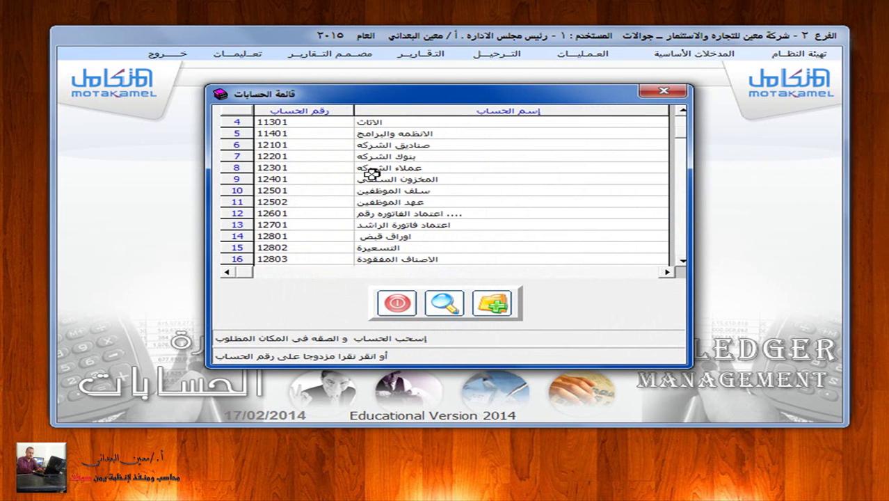
pyautogui.doubleClick(415, 260)
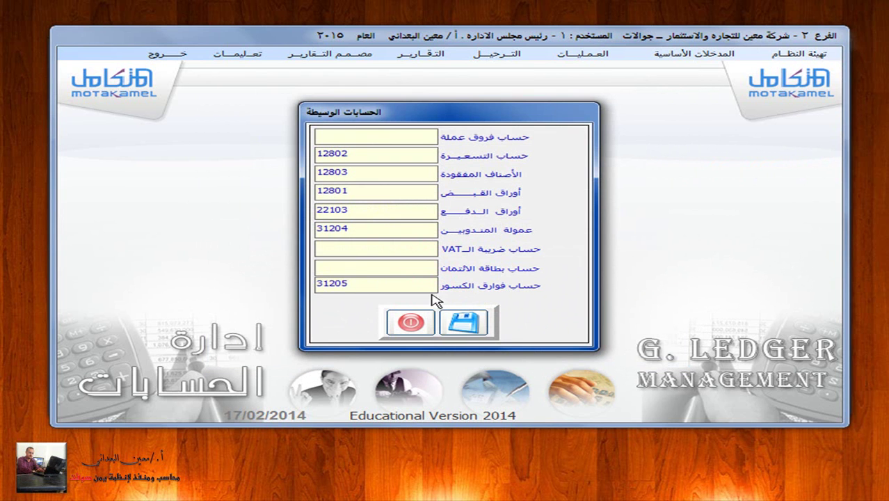
pyautogui.click(463, 327)
pyautogui.click(410, 322)
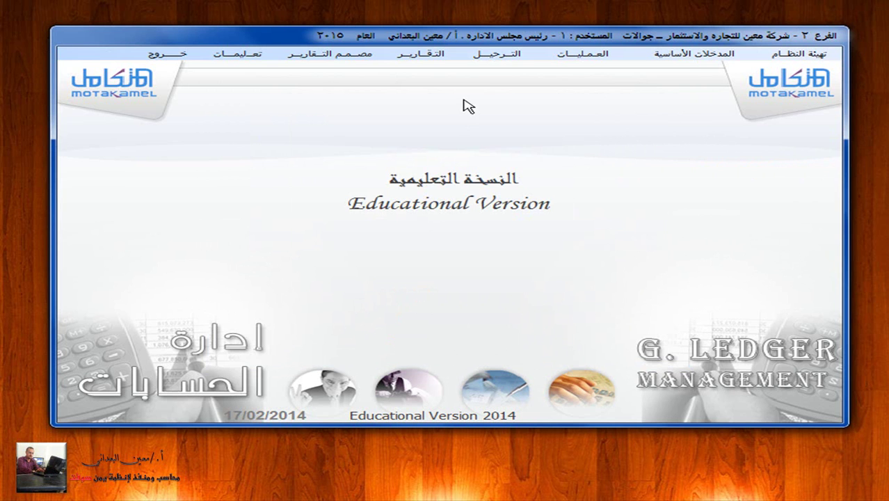
# Post purchase invoice 2 dated 17/01/2015 using the فاتورة posting type and leave the posting form
pyautogui.click(497, 56)
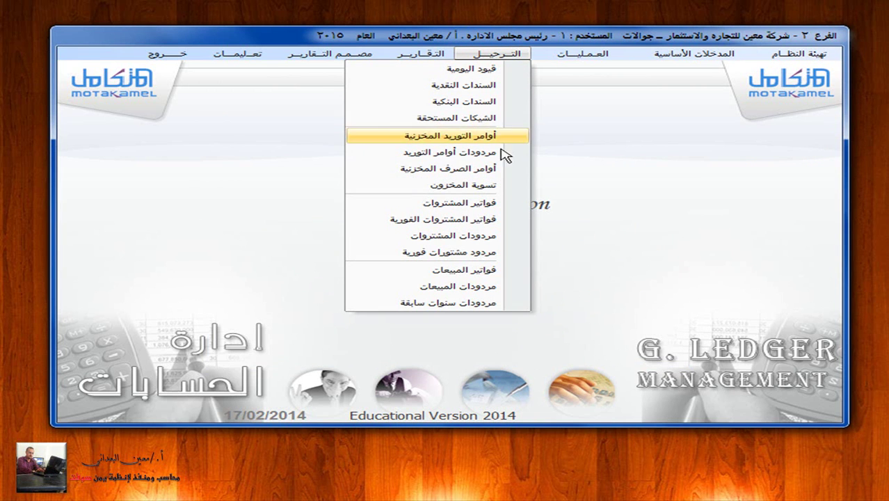
pyautogui.click(500, 204)
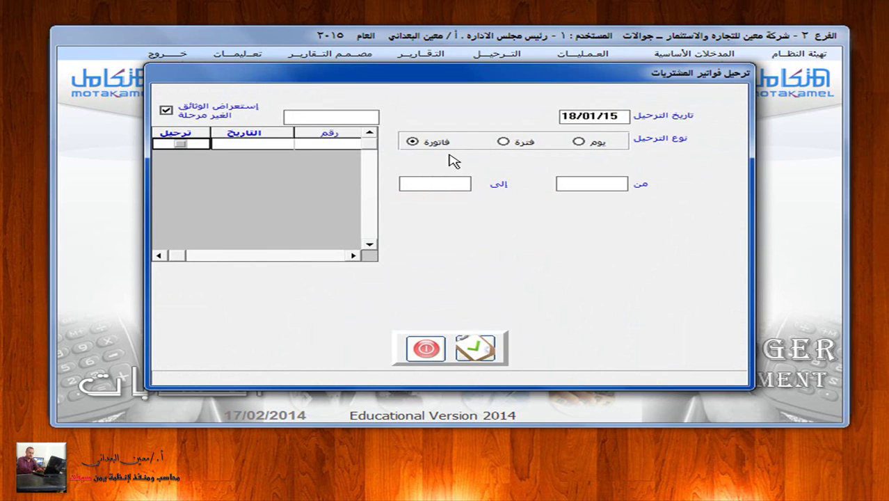
pyautogui.click(429, 142)
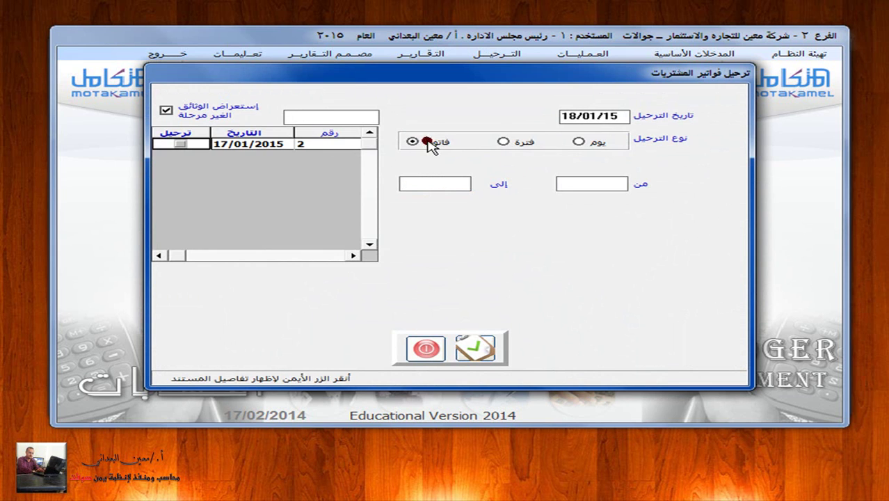
pyautogui.click(182, 144)
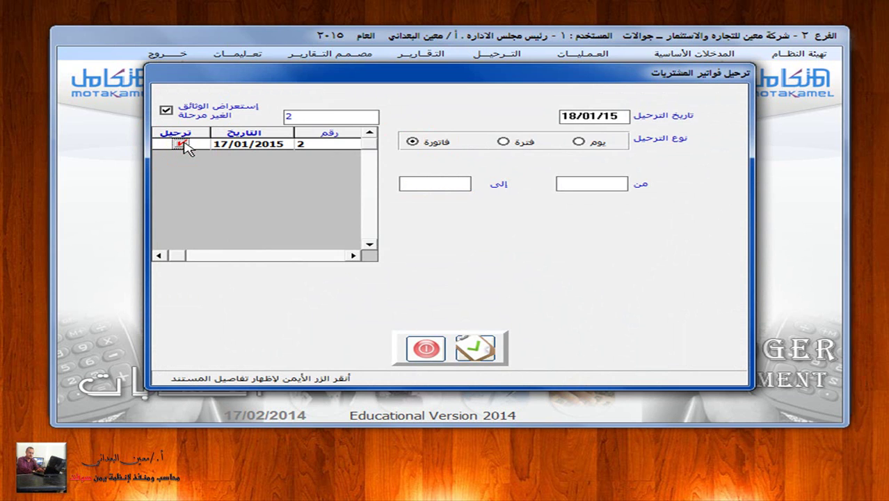
pyautogui.click(477, 349)
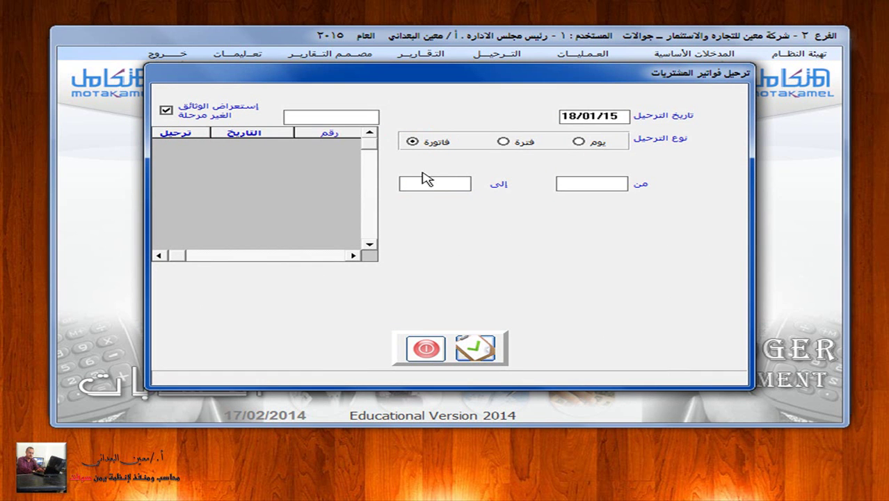
pyautogui.click(424, 347)
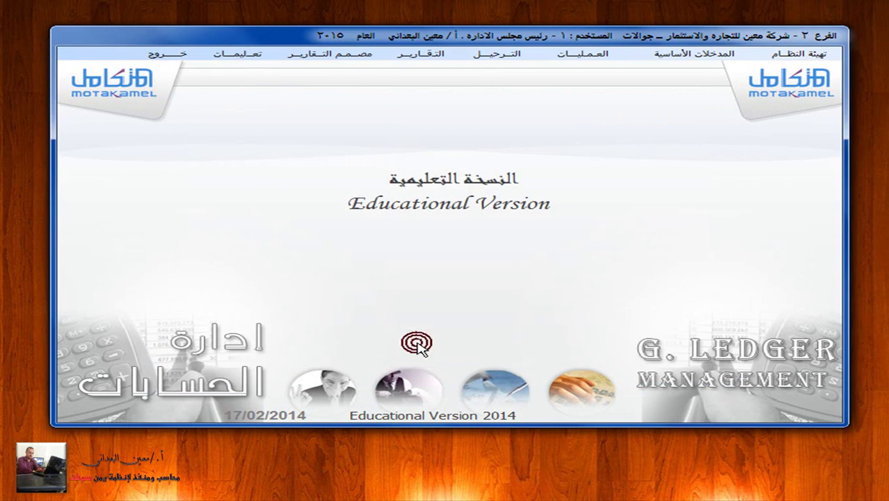
# Switch to the Purchase module, retrieve purchase invoice 2, open it for editing, save it again, and leave the invoice form
pyautogui.click(161, 59)
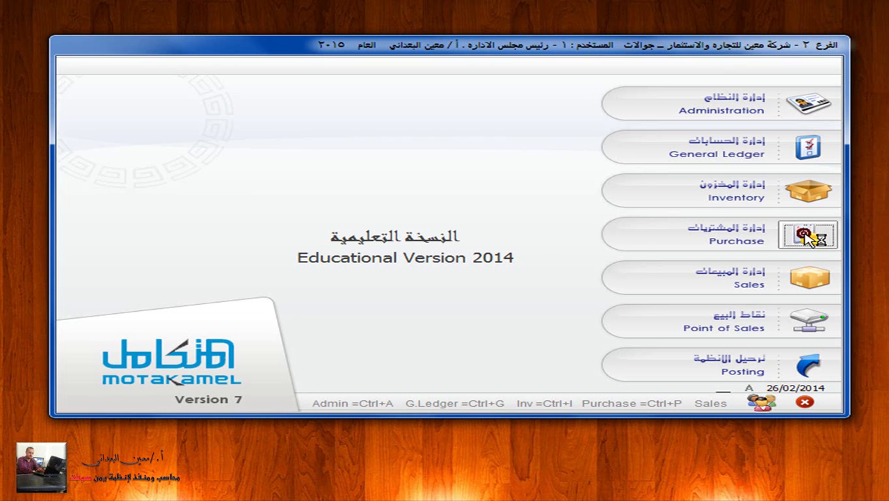
pyautogui.click(667, 240)
pyautogui.click(595, 57)
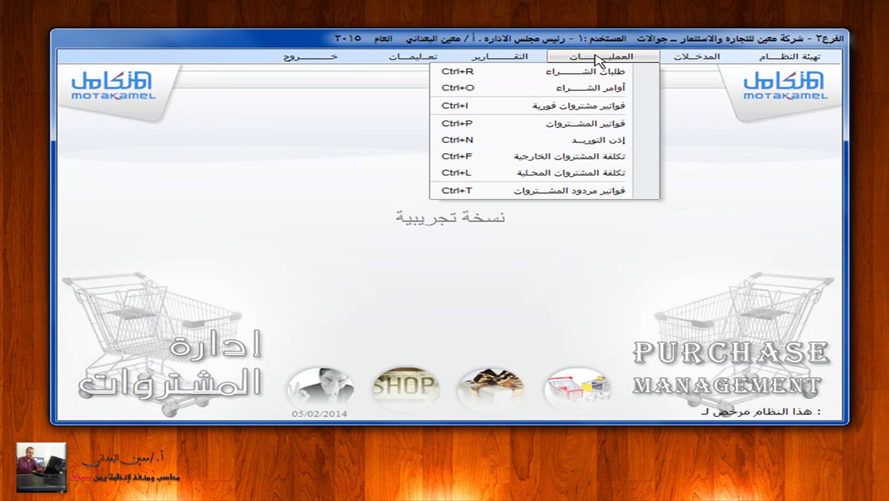
pyautogui.click(588, 123)
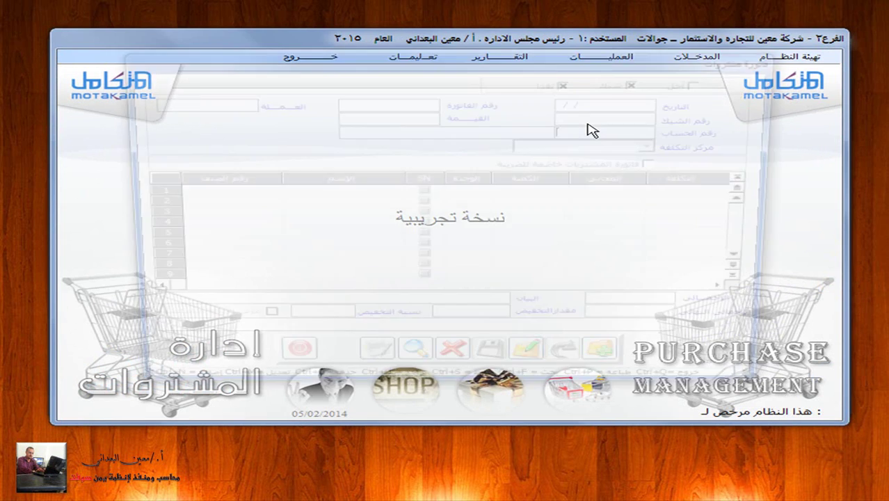
pyautogui.click(404, 362)
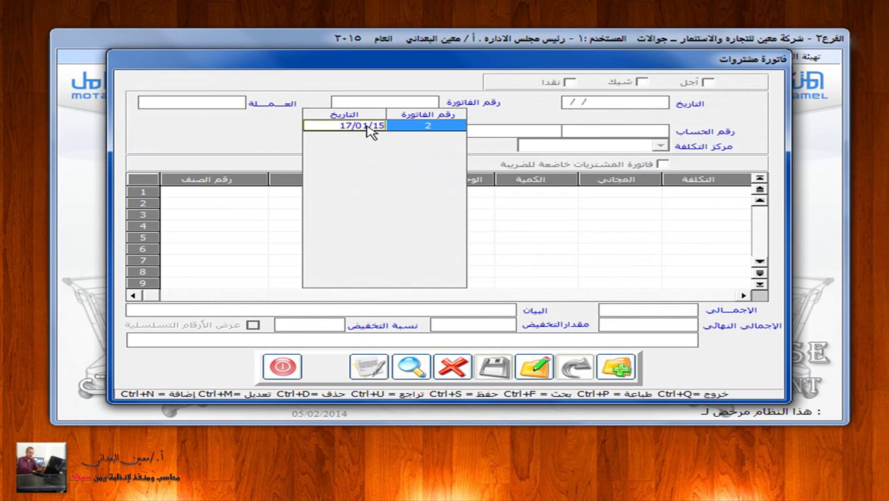
pyautogui.doubleClick(371, 129)
pyautogui.click(529, 362)
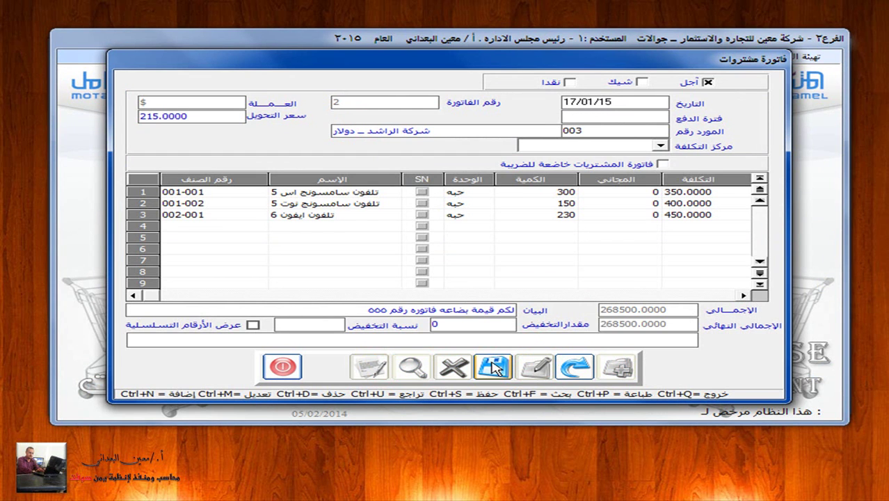
pyautogui.click(495, 365)
pyautogui.click(282, 367)
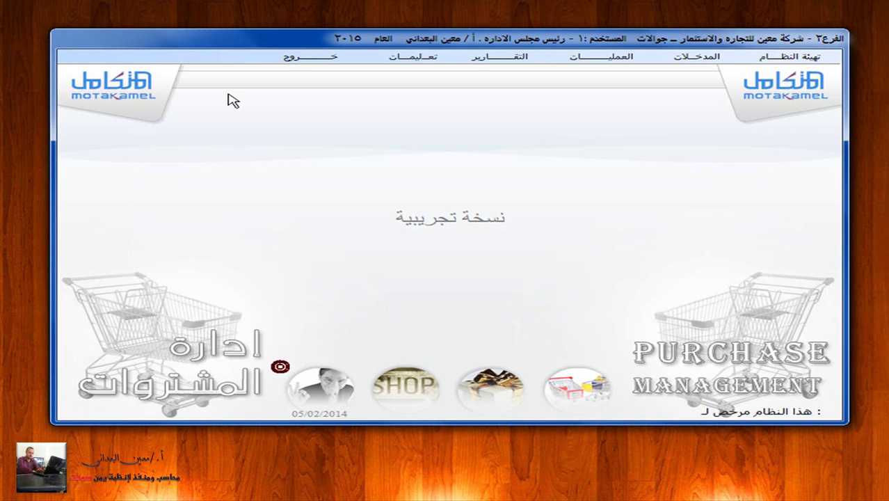
# Switch to the General Ledger module and try to post the re-saved purchase invoice 2, leaving the posting form at the end
pyautogui.click(299, 58)
pyautogui.click(806, 148)
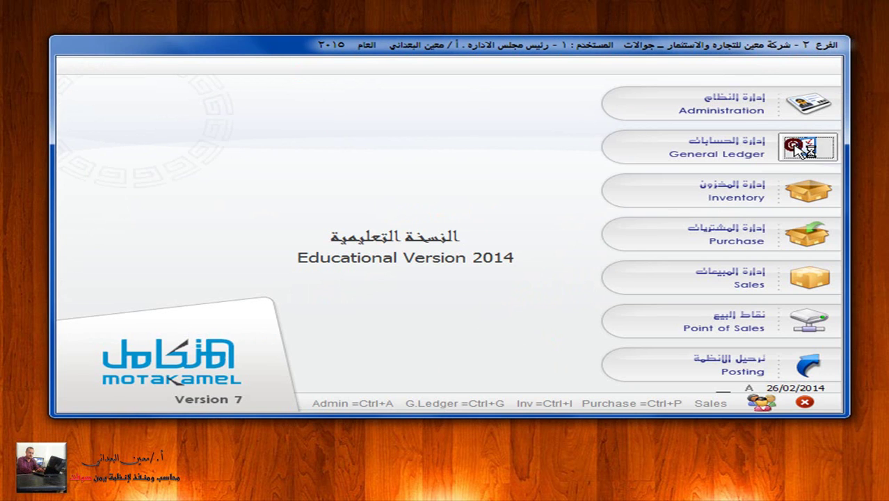
pyautogui.click(489, 54)
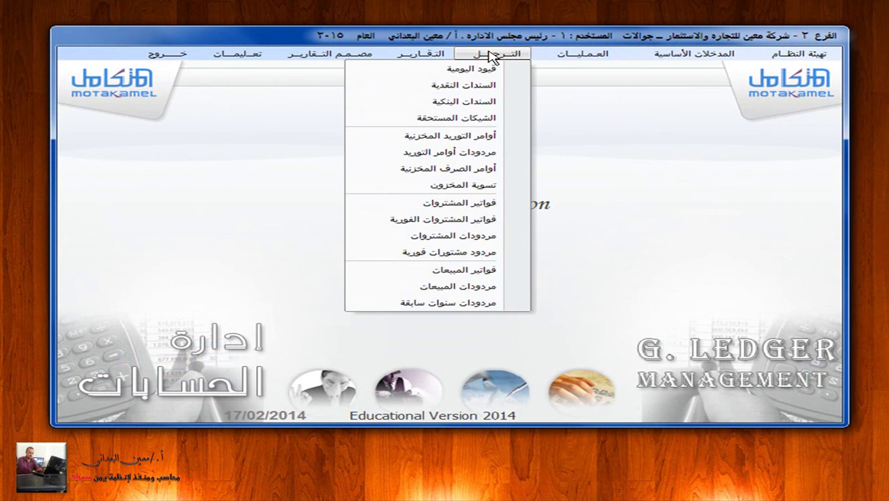
pyautogui.click(492, 201)
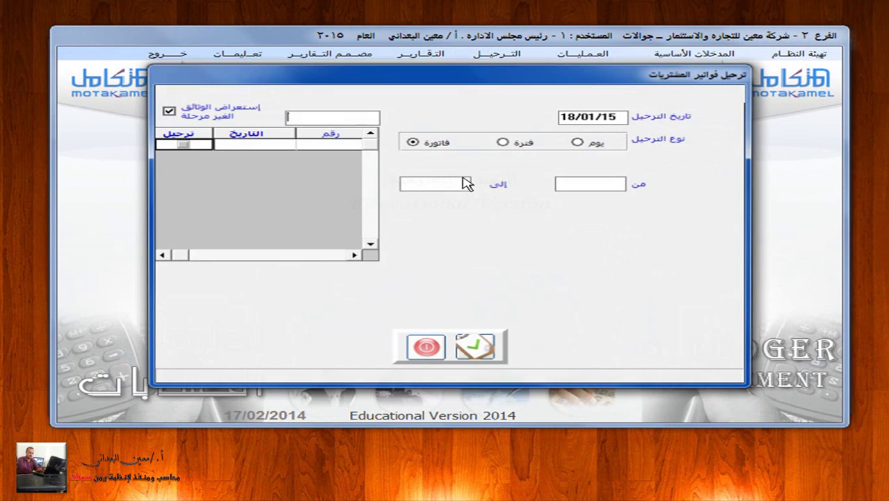
pyautogui.click(412, 141)
pyautogui.click(180, 144)
pyautogui.click(473, 351)
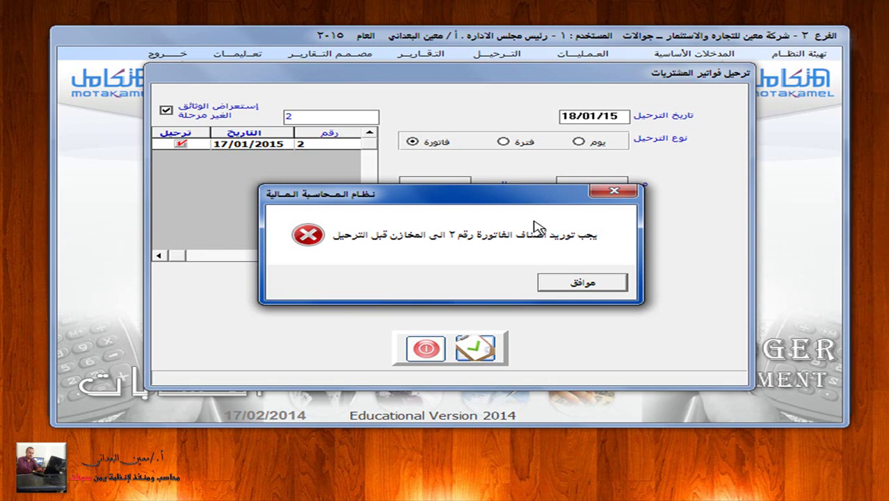
pyautogui.click(584, 281)
pyautogui.click(425, 348)
# Return to the Purchase module and review purchase invoice 2's supplier, exchange rate and items, leaving the invoice form at the end
pyautogui.click(167, 54)
pyautogui.click(805, 234)
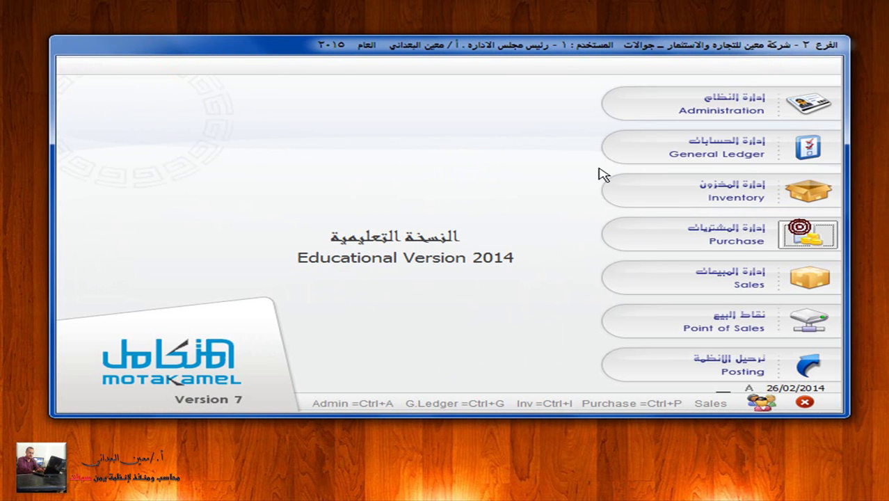
pyautogui.click(574, 58)
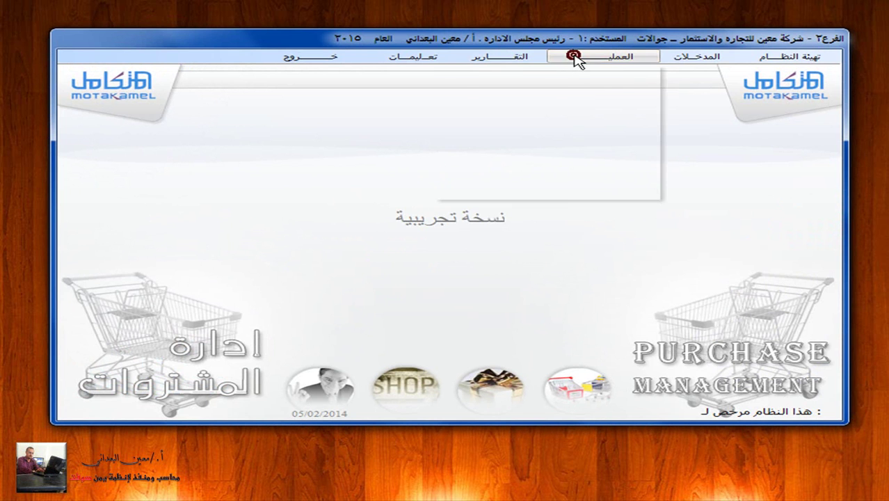
pyautogui.click(599, 125)
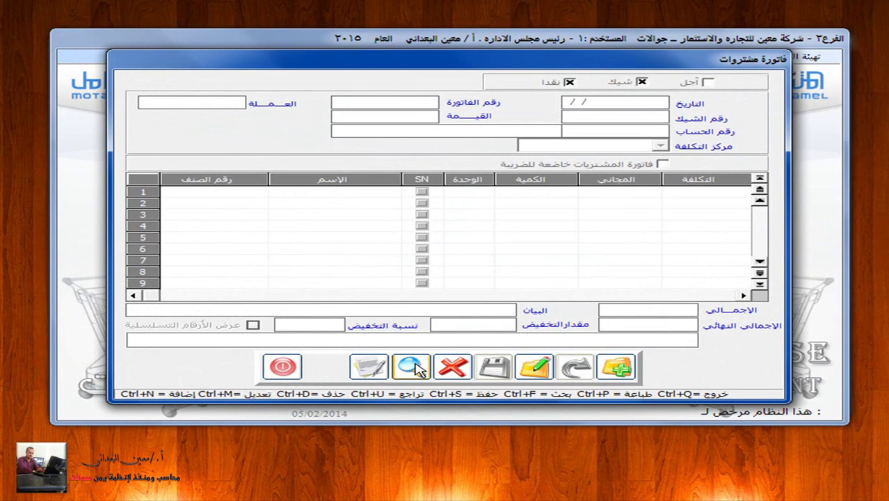
pyautogui.click(412, 368)
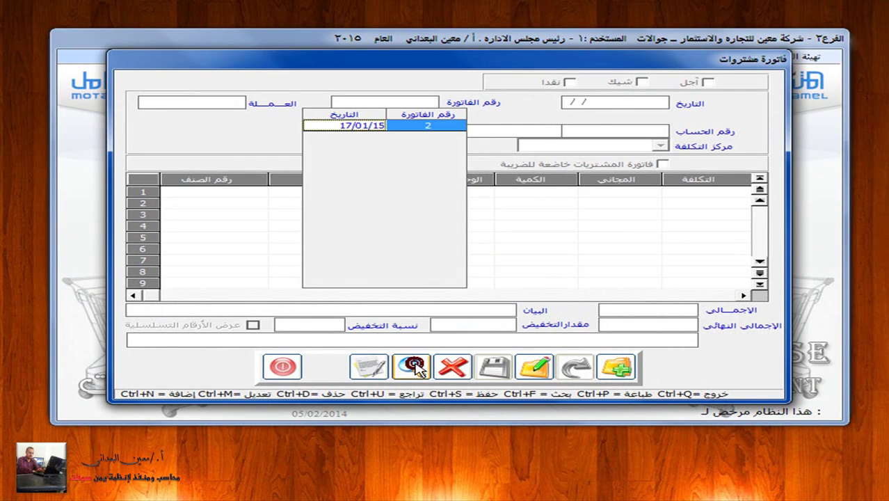
pyautogui.doubleClick(416, 128)
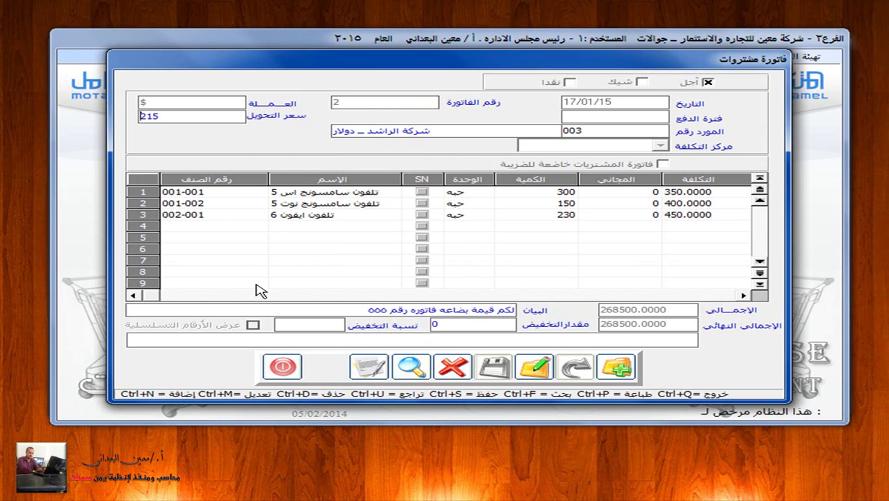
pyautogui.click(284, 366)
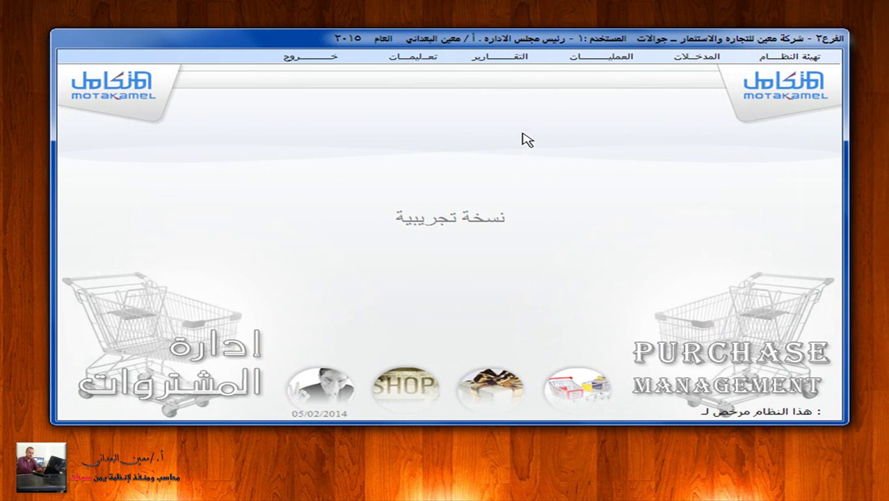
# Create a new supply permit (إذن التوريد) and load the items of purchase invoice 2 dated 17/01/2015 into it
pyautogui.click(596, 60)
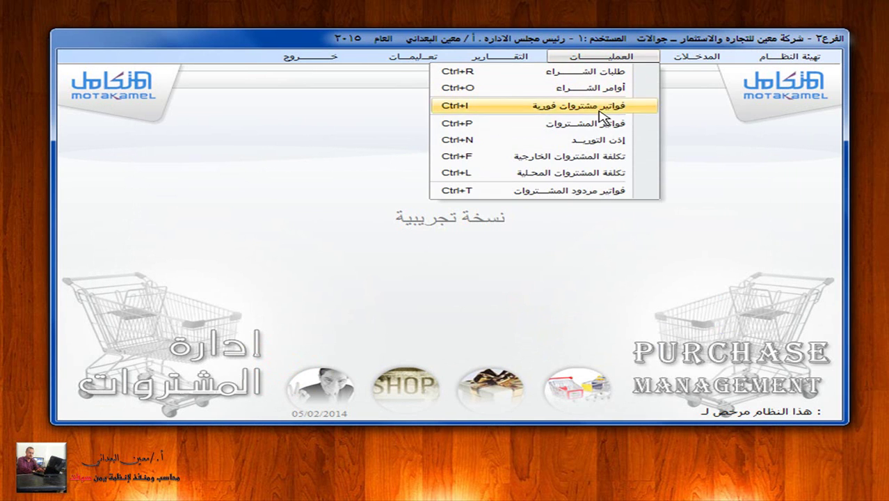
pyautogui.click(603, 141)
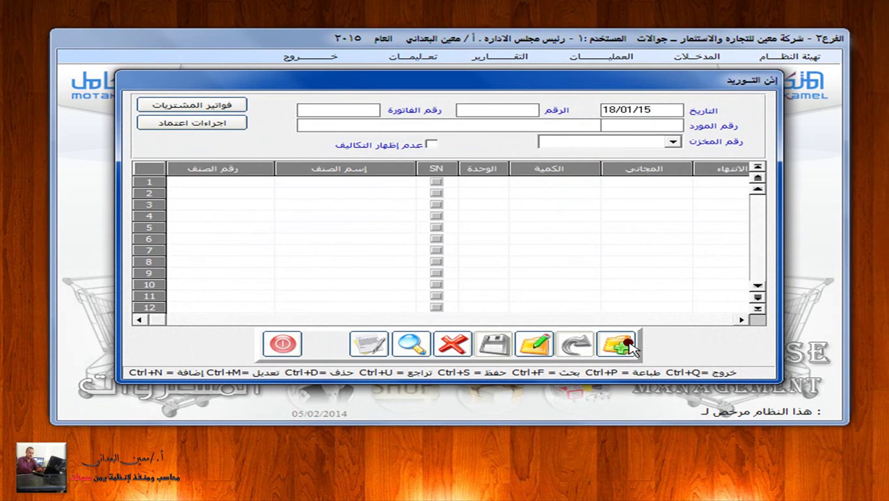
pyautogui.click(619, 344)
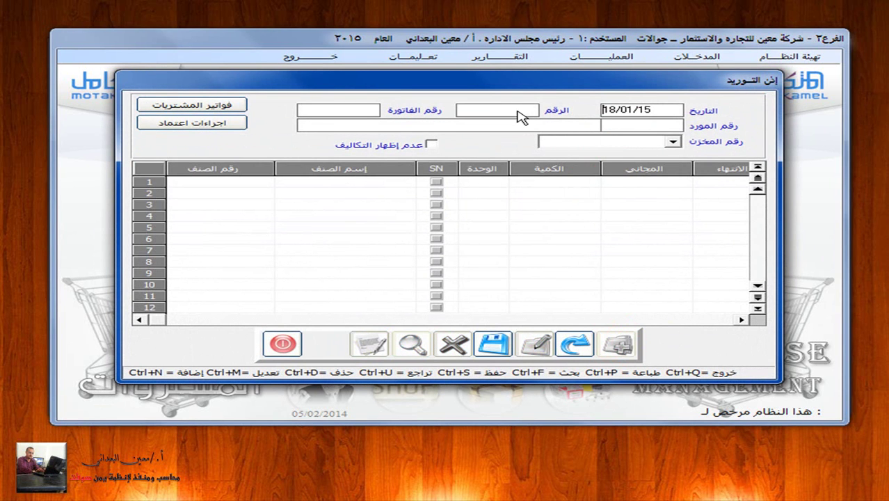
pyautogui.click(199, 108)
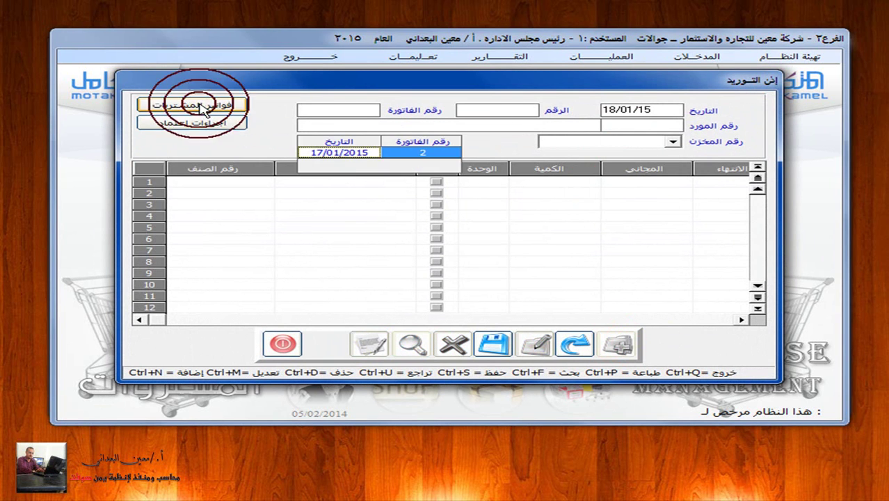
pyautogui.click(336, 153)
# Set item 002-001's quantity to 220, choose the main warehouse (المخزن الرئيسي - 1), and save the supply permit
pyautogui.click(558, 205)
pyautogui.click(559, 205)
pyautogui.doubleClick(558, 205)
pyautogui.write('0')
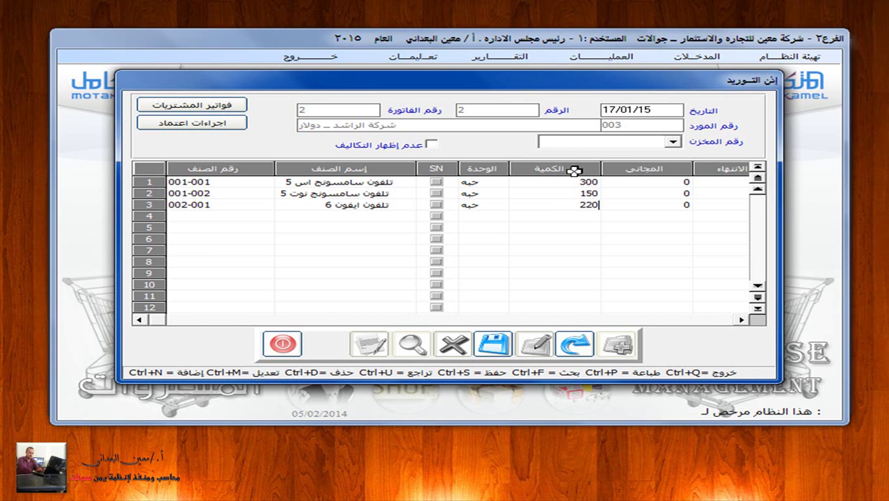
pyautogui.click(671, 142)
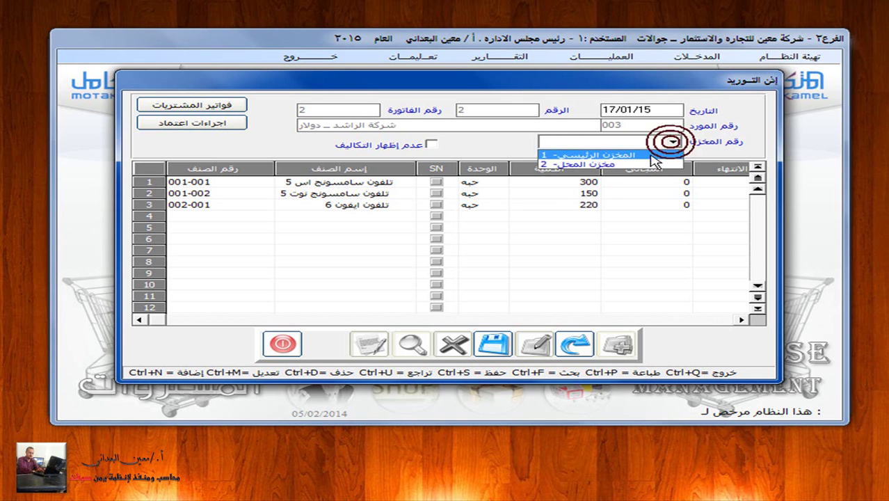
pyautogui.click(650, 154)
pyautogui.click(493, 344)
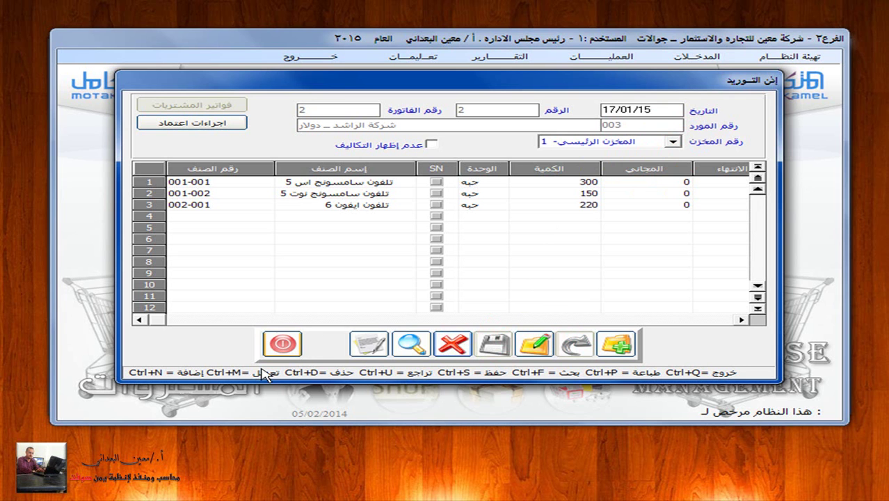
# Close the supply permit, switch to the General Ledger module and try to post purchase invoice 2, leaving the posting form at the end
pyautogui.click(282, 344)
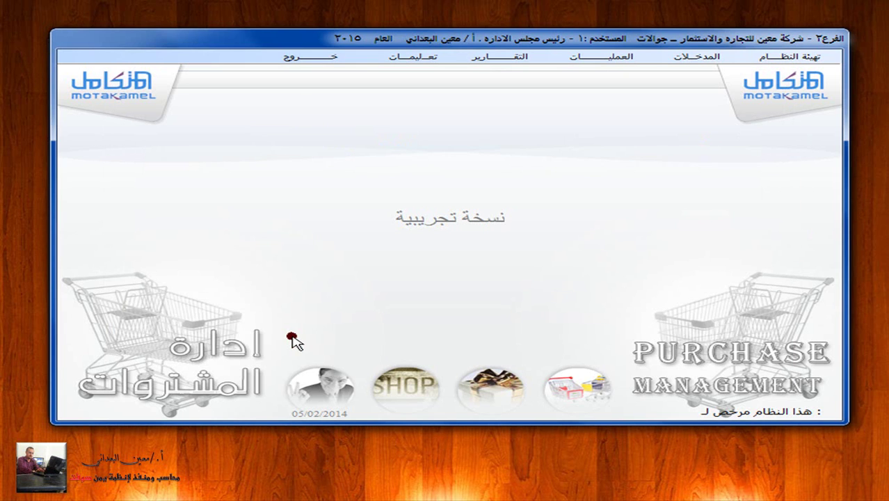
pyautogui.click(300, 55)
pyautogui.click(808, 148)
pyautogui.click(496, 55)
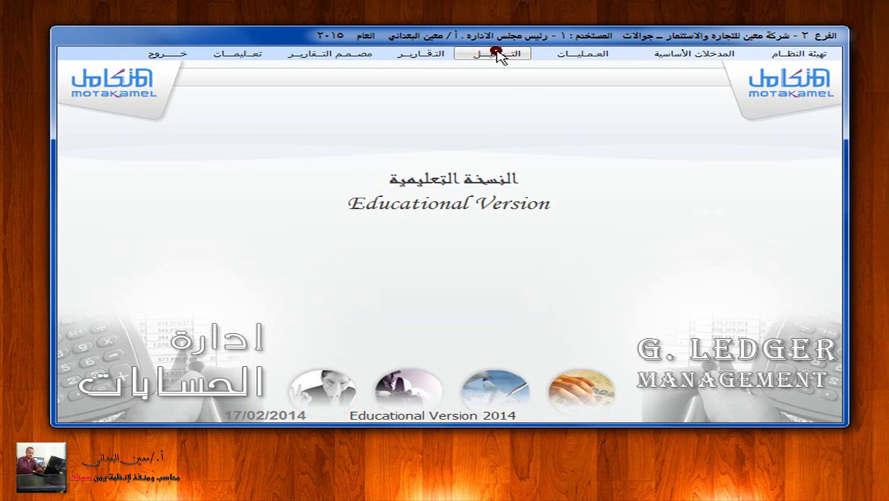
pyautogui.click(473, 204)
pyautogui.click(424, 142)
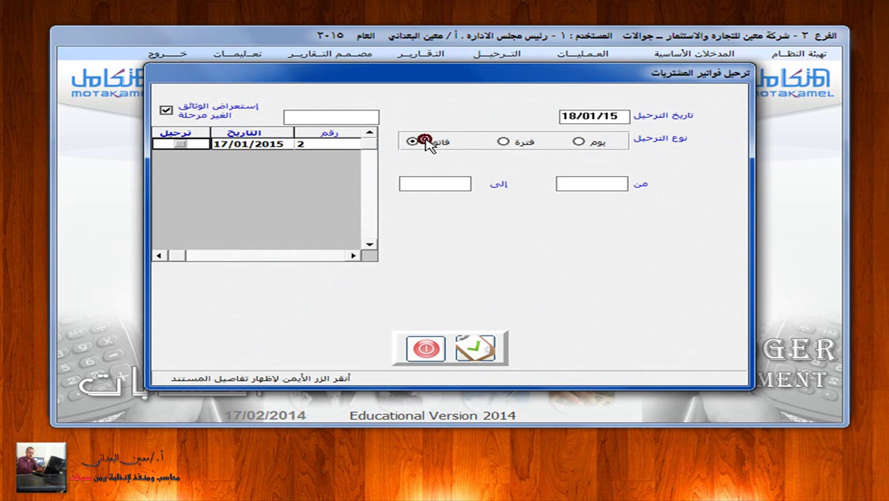
pyautogui.click(180, 145)
pyautogui.click(181, 146)
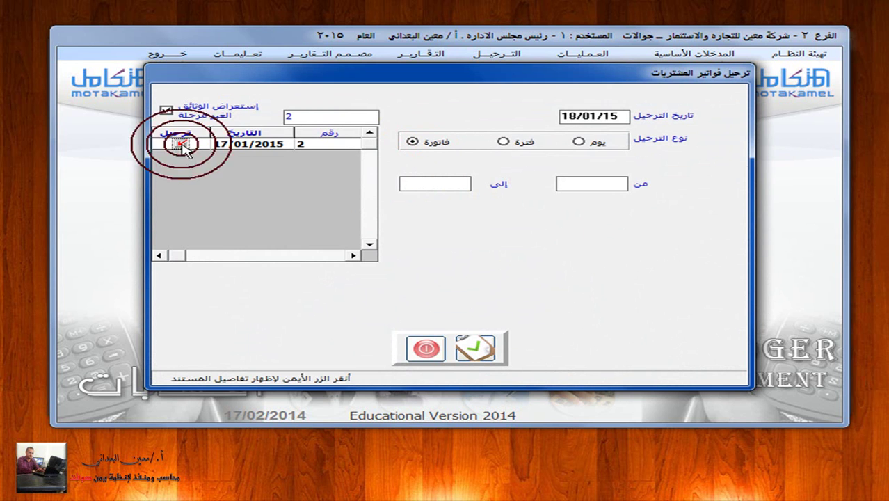
pyautogui.click(484, 351)
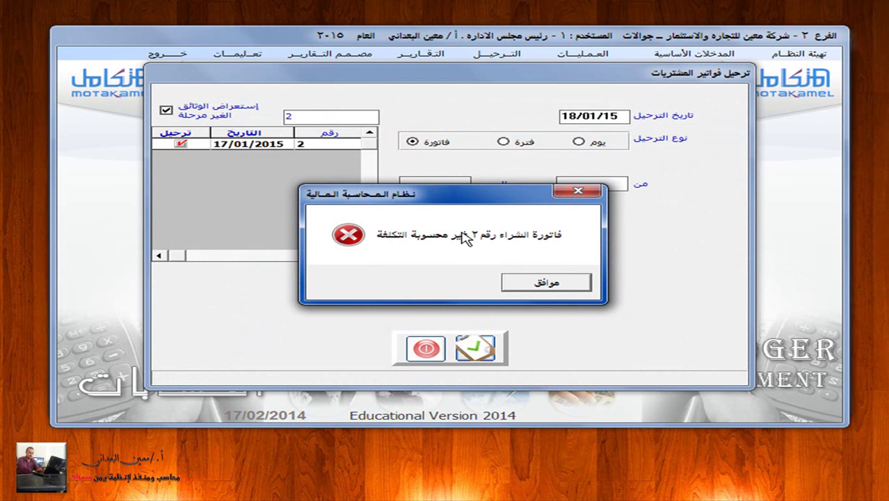
pyautogui.click(527, 289)
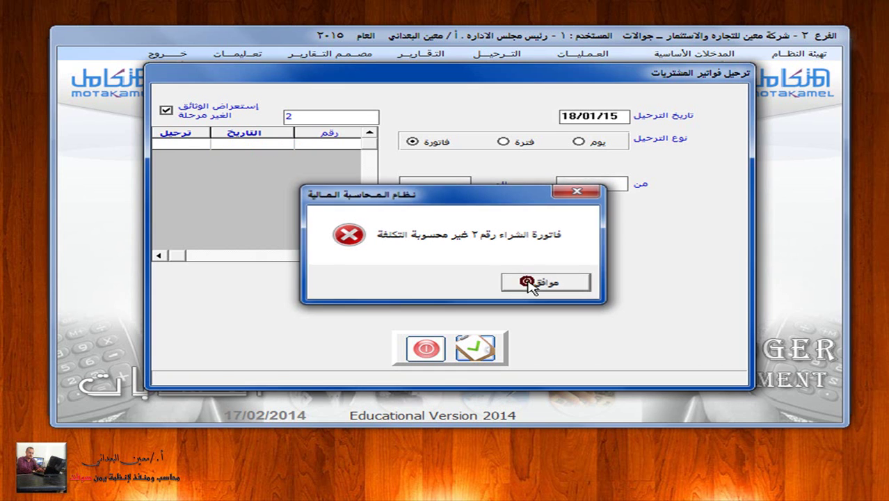
pyautogui.click(429, 348)
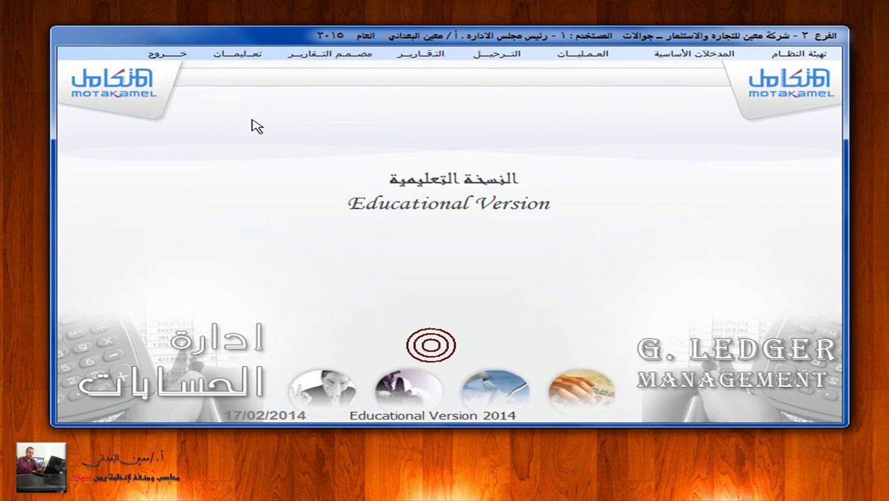
# Return to the Purchase module, start a new external purchases cost record (تكلفة المشتروات الخارجية) and load the uncosted invoice 2 into it
pyautogui.click(169, 57)
pyautogui.click(807, 235)
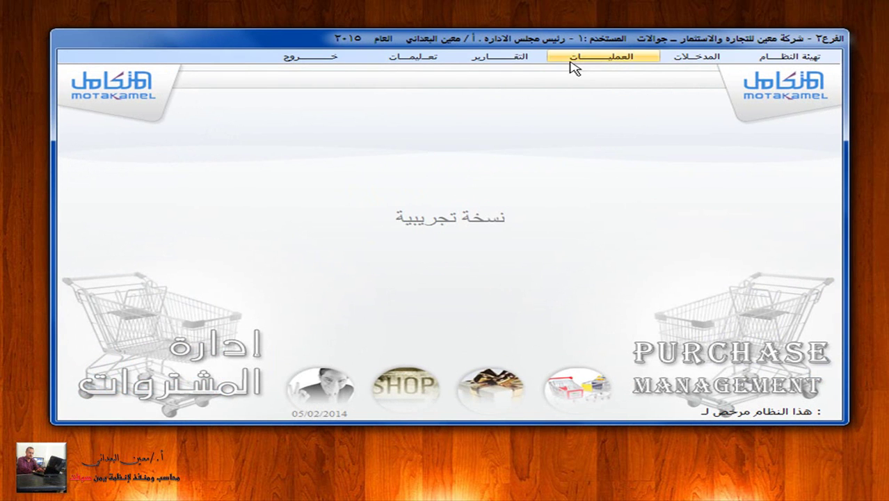
pyautogui.click(593, 59)
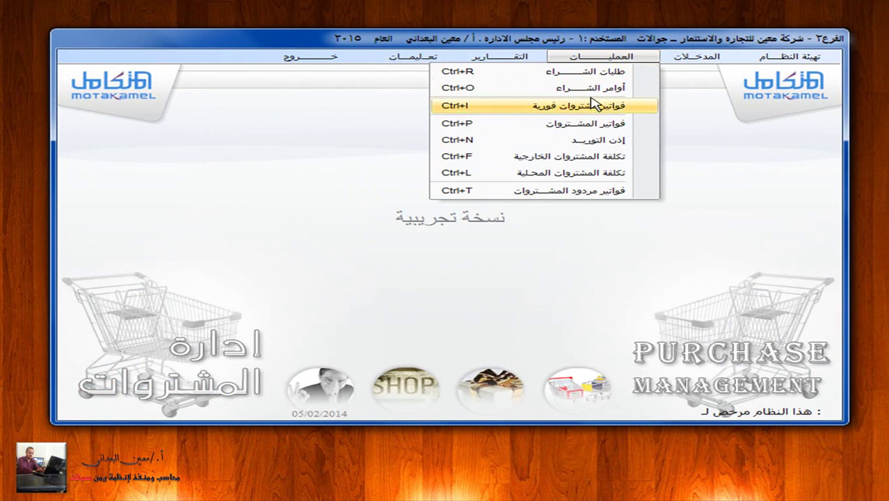
pyautogui.click(611, 162)
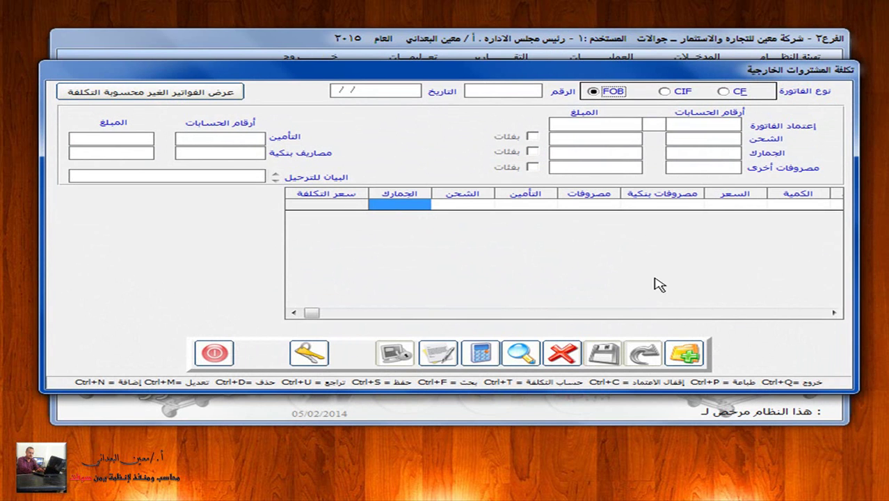
pyautogui.click(685, 355)
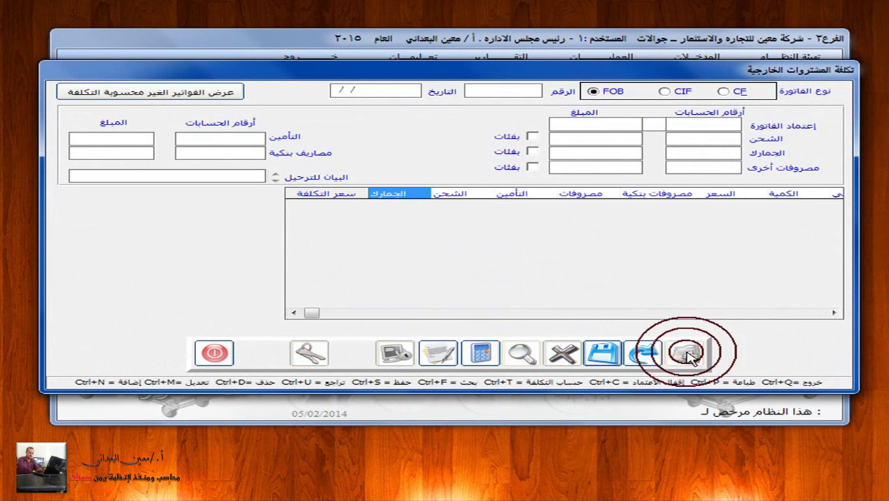
pyautogui.click(158, 93)
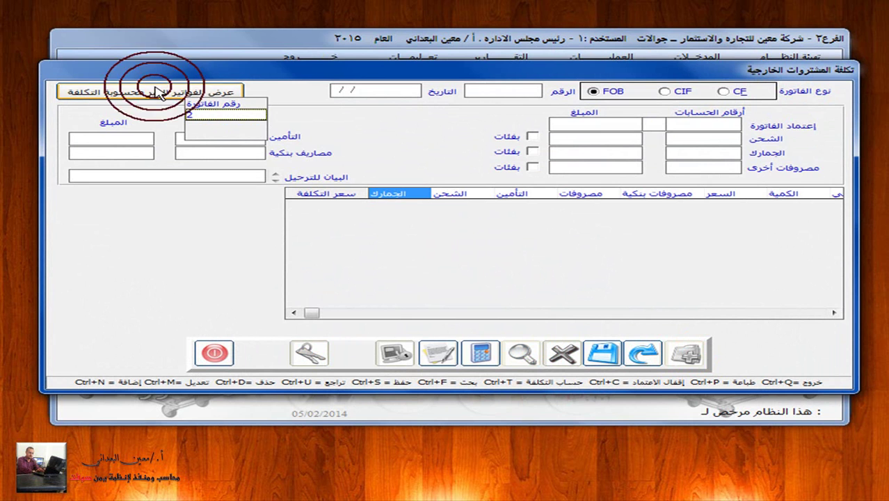
pyautogui.click(219, 116)
# Assign the account اعتماد فاتورة الراشد ـ دولار to the invoice credit and اعتماد شحن ـ دولار to shipping
pyautogui.click(685, 128)
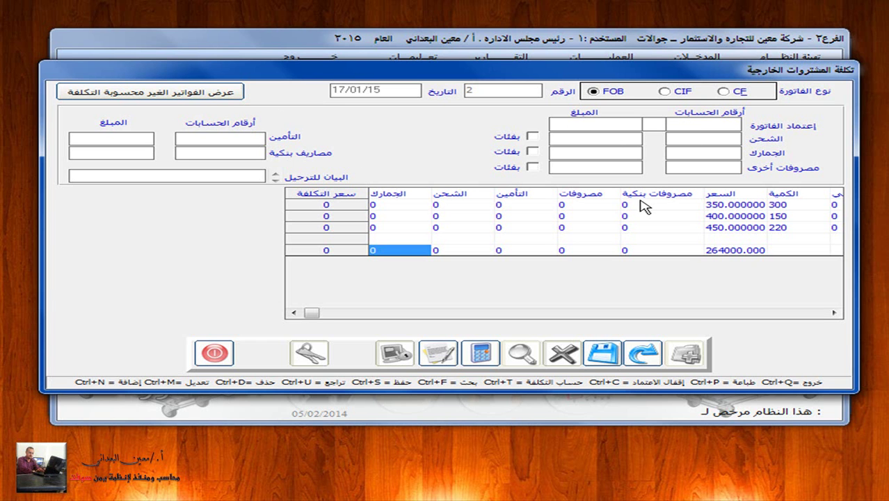
pyautogui.press('F2')
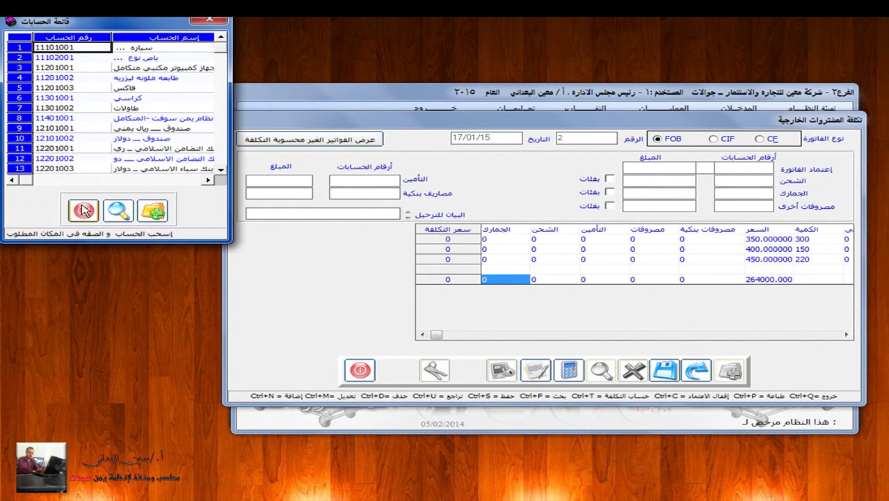
pyautogui.click(84, 210)
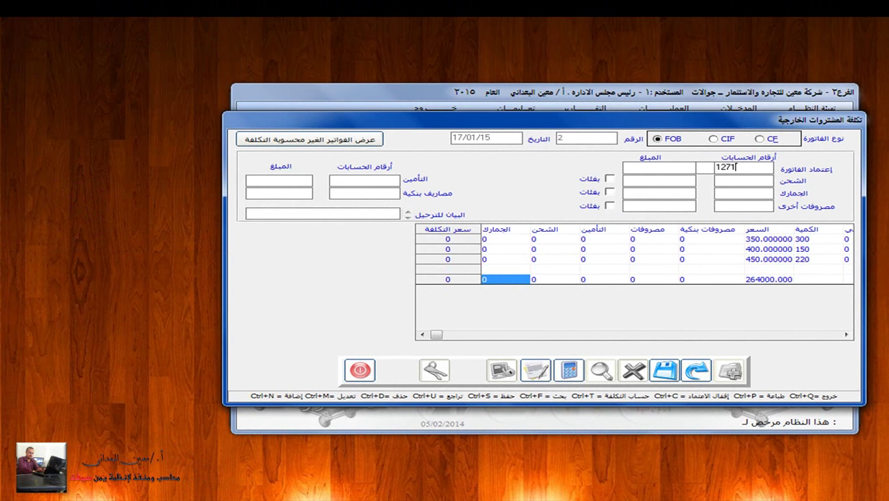
pyautogui.press('F2')
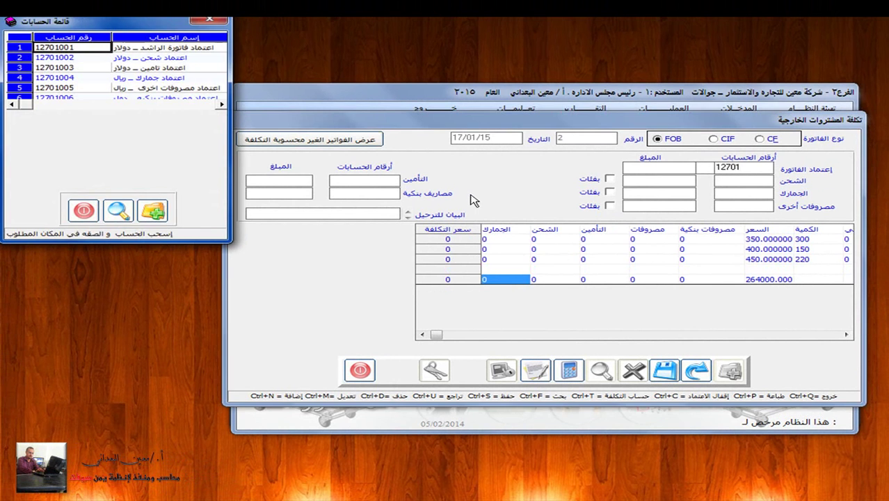
pyautogui.moveTo(76, 47); pyautogui.dragTo(742, 167)
pyautogui.click(738, 181)
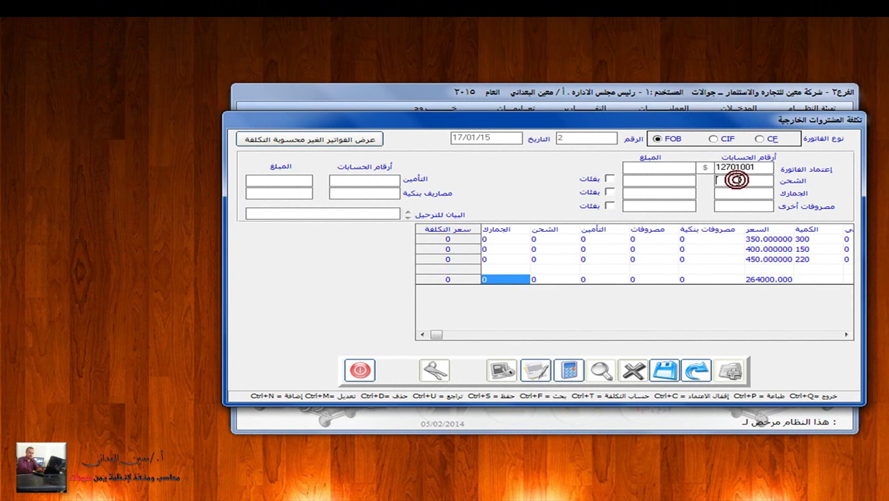
pyautogui.write('12701')
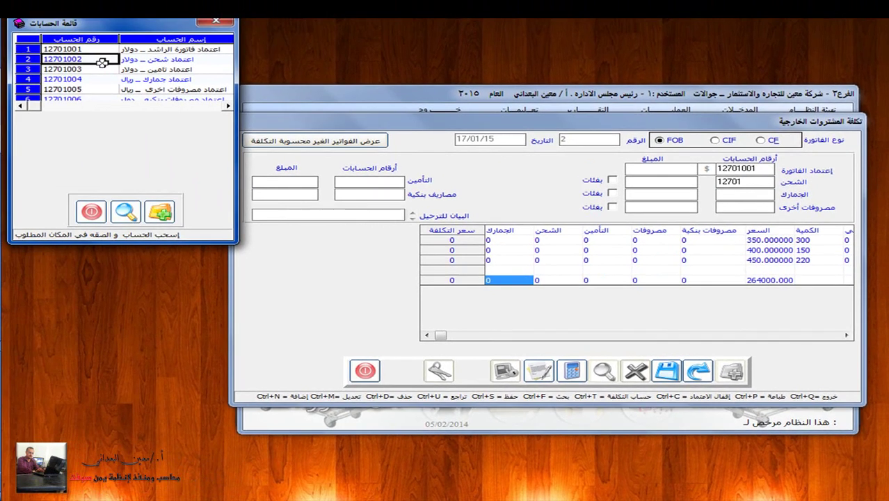
pyautogui.moveTo(101, 61); pyautogui.dragTo(402, 149)
pyautogui.moveTo(735, 182); pyautogui.dragTo(752, 181)
pyautogui.click(69, 69)
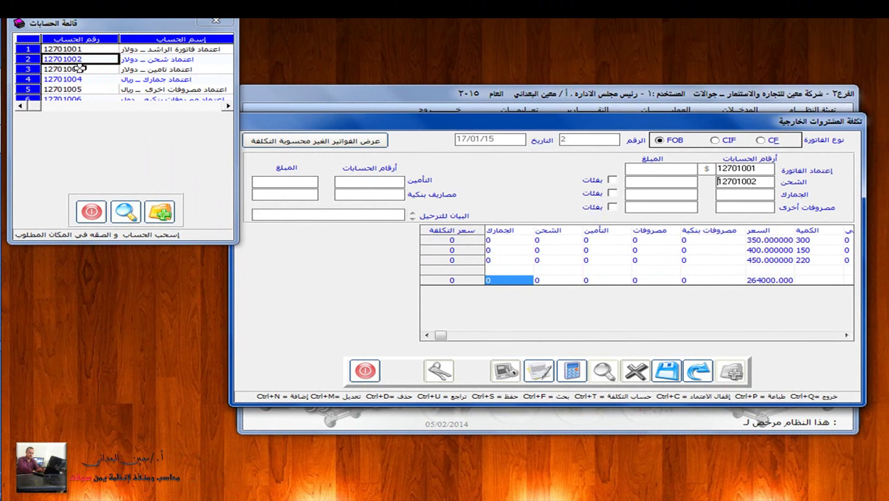
pyautogui.moveTo(143, 89); pyautogui.dragTo(640, 193)
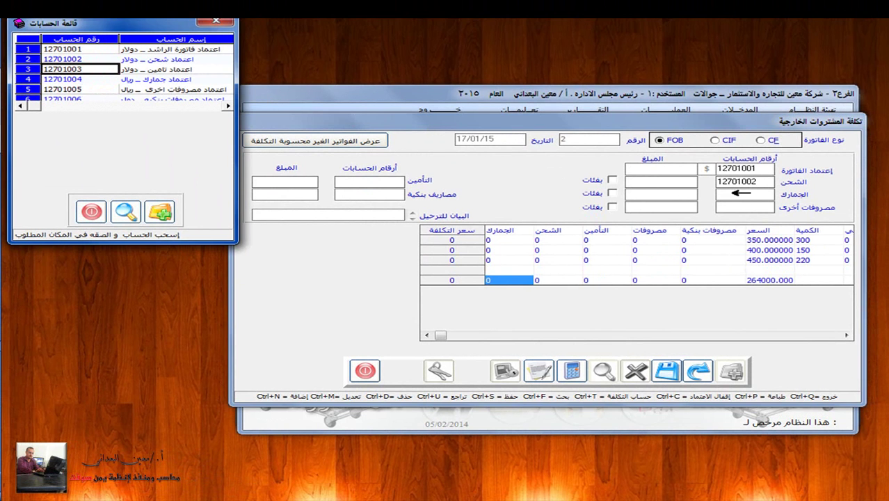
pyautogui.moveTo(743, 194); pyautogui.dragTo(745, 196)
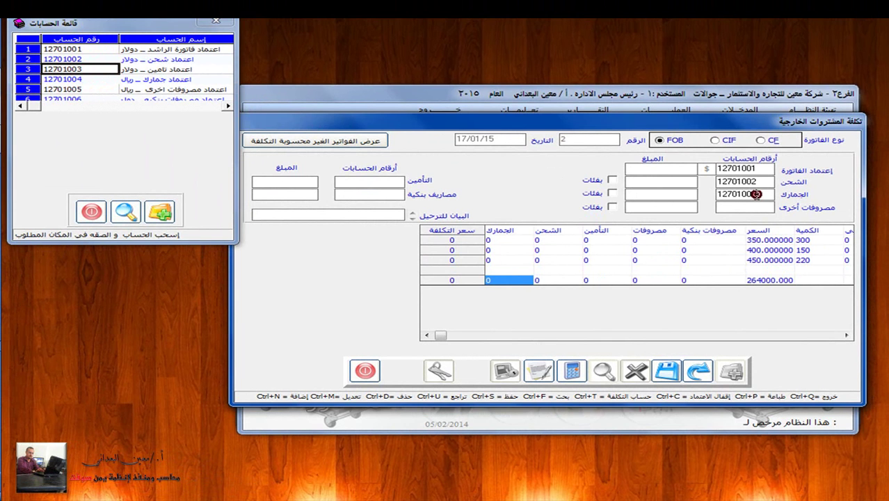
pyautogui.press('Delete')
# Assign the dollar insurance, riyal customs, riyal other-expenses and bank-charges credit accounts to their matching cost fields, then close the account list
pyautogui.moveTo(104, 69); pyautogui.dragTo(360, 178)
pyautogui.moveTo(93, 80); pyautogui.dragTo(735, 195)
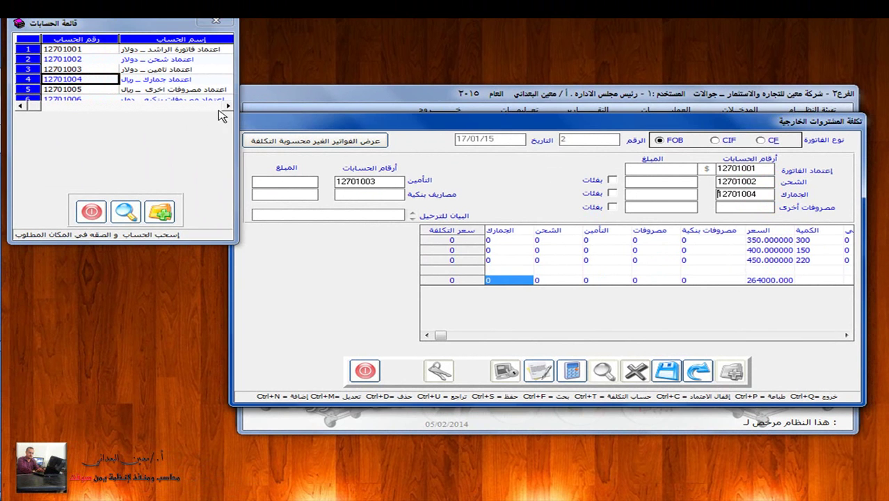
pyautogui.moveTo(105, 90); pyautogui.dragTo(755, 207)
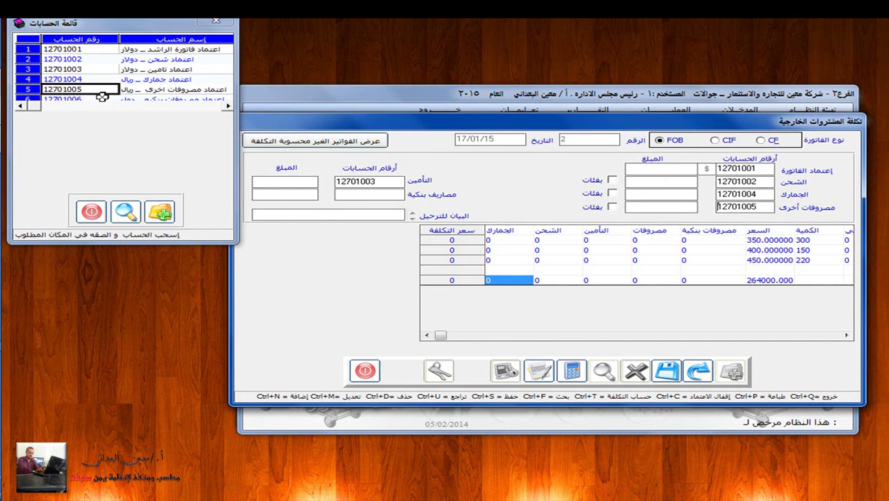
pyautogui.moveTo(101, 98); pyautogui.dragTo(381, 193)
pyautogui.click(93, 211)
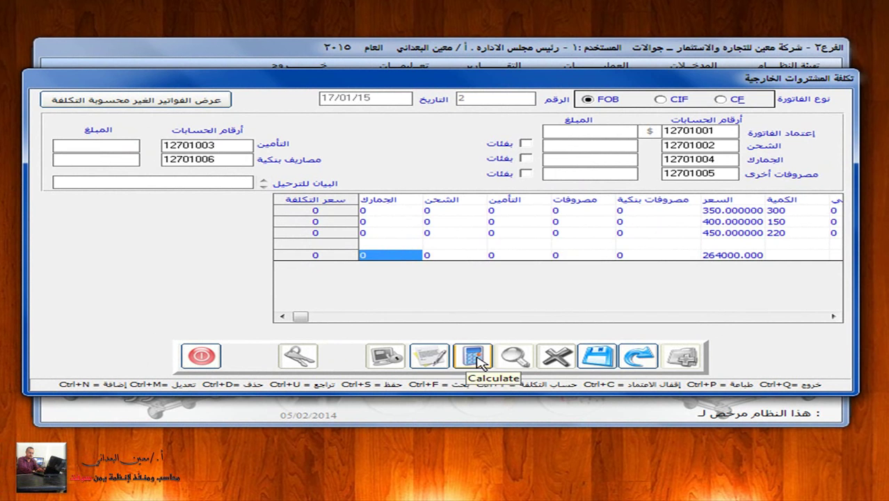
# Calculate the cost of invoice 2's items, save the external purchases cost record and leave its form
pyautogui.click(476, 358)
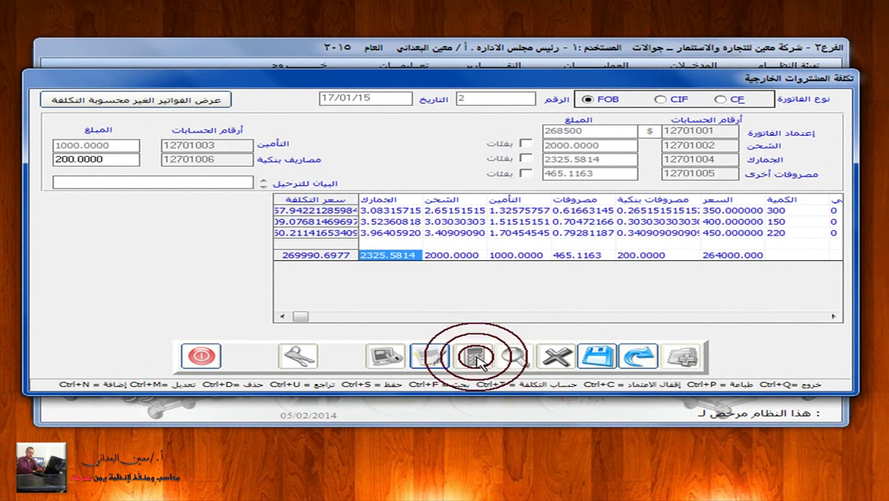
pyautogui.click(597, 355)
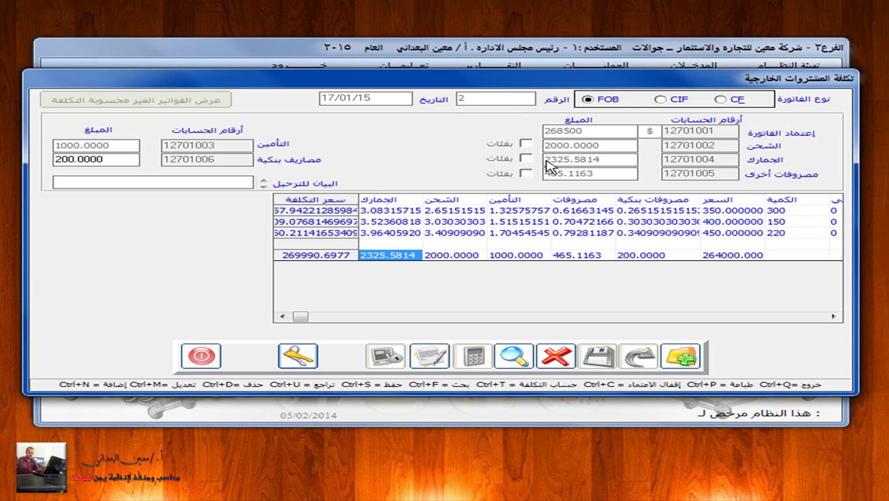
pyautogui.click(788, 236)
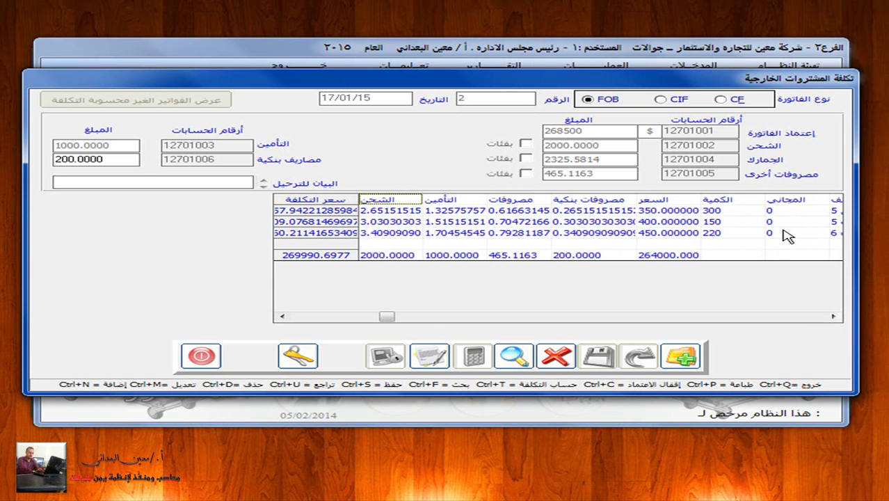
pyautogui.click(203, 356)
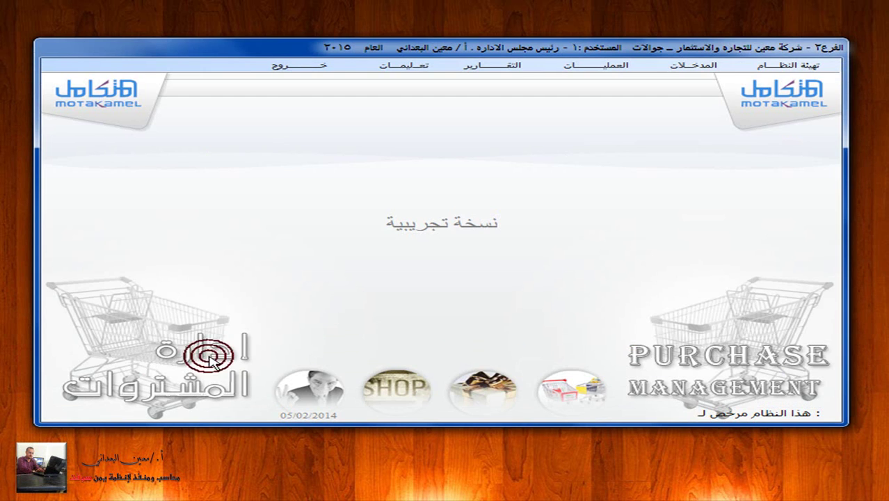
# Switch to the General Ledger module, post the costed purchase invoice 2, and return to the main module list
pyautogui.click(296, 65)
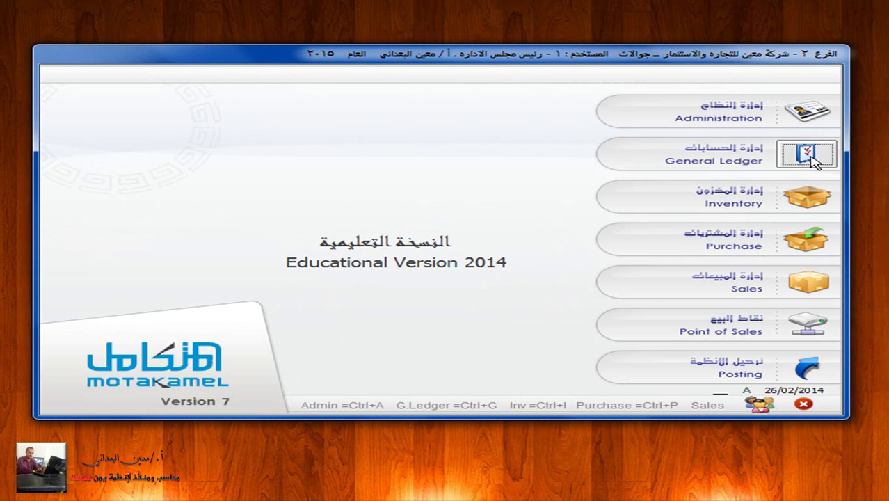
pyautogui.click(803, 157)
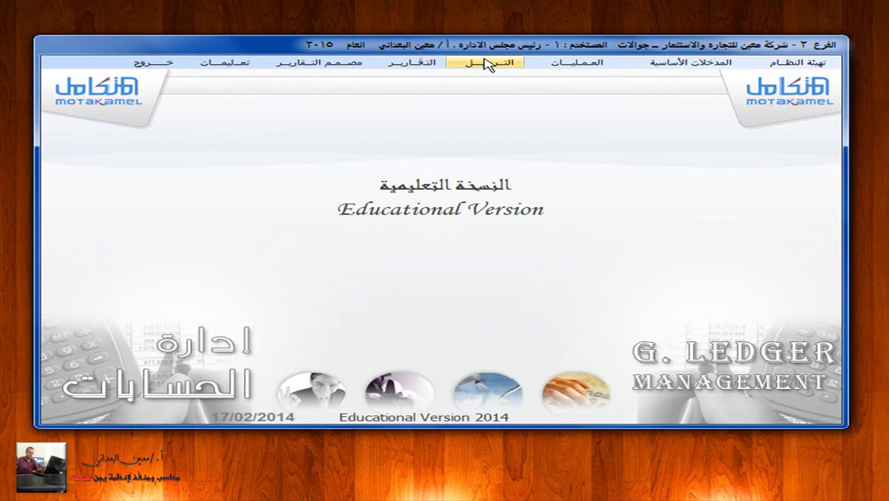
pyautogui.click(485, 62)
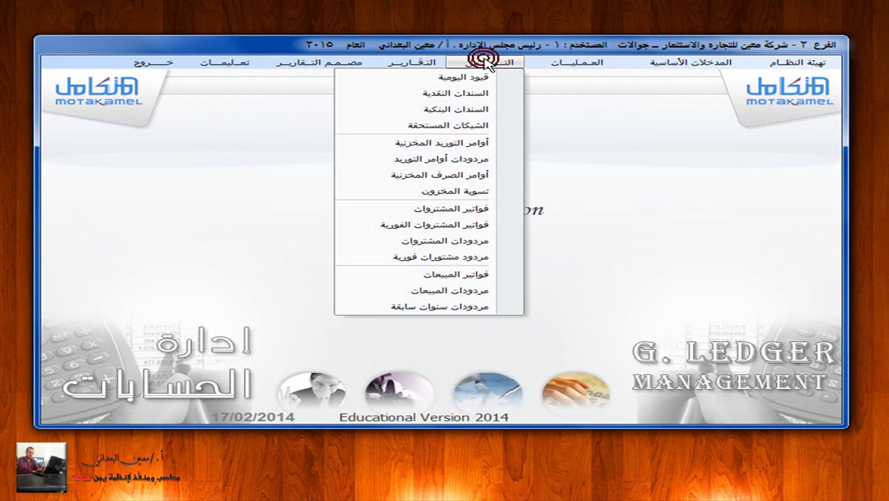
pyautogui.click(465, 209)
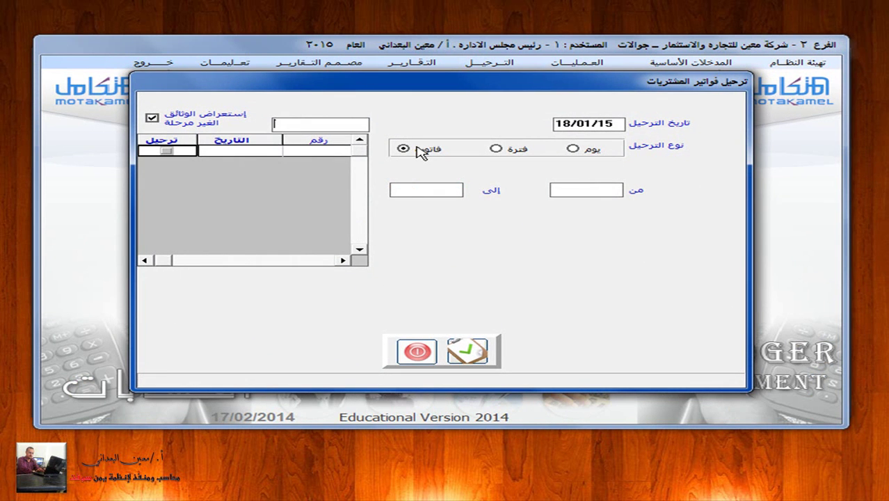
pyautogui.click(413, 148)
pyautogui.click(163, 151)
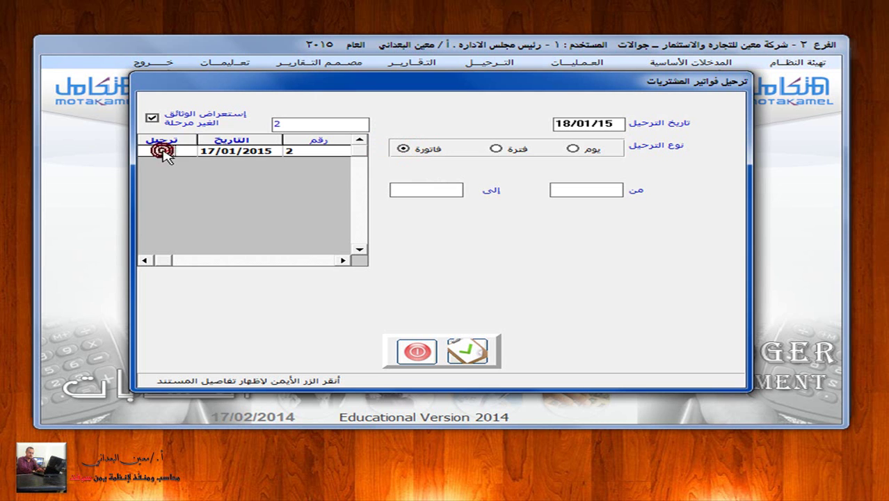
pyautogui.click(464, 353)
pyautogui.click(404, 350)
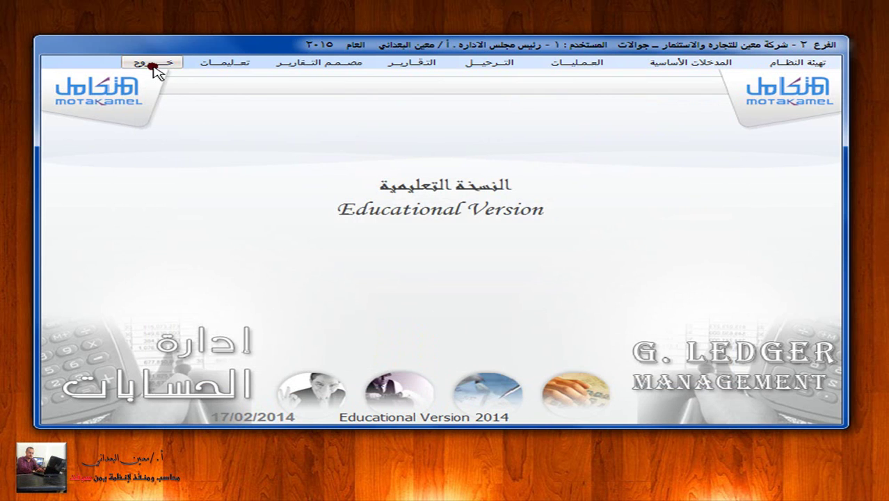
pyautogui.click(153, 64)
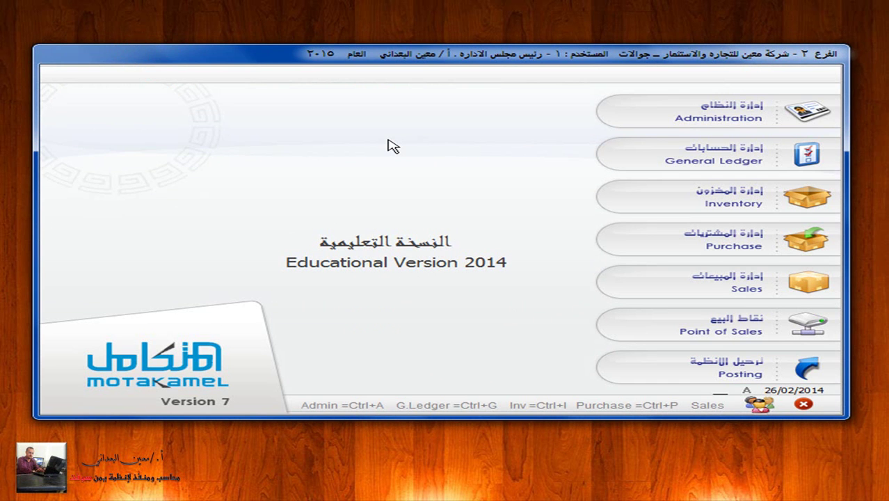
# Return to the Purchase module, try to calculate invoice 2's cost in the external purchases cost form, and leave the form
pyautogui.hotkey('ctrl', 'p')
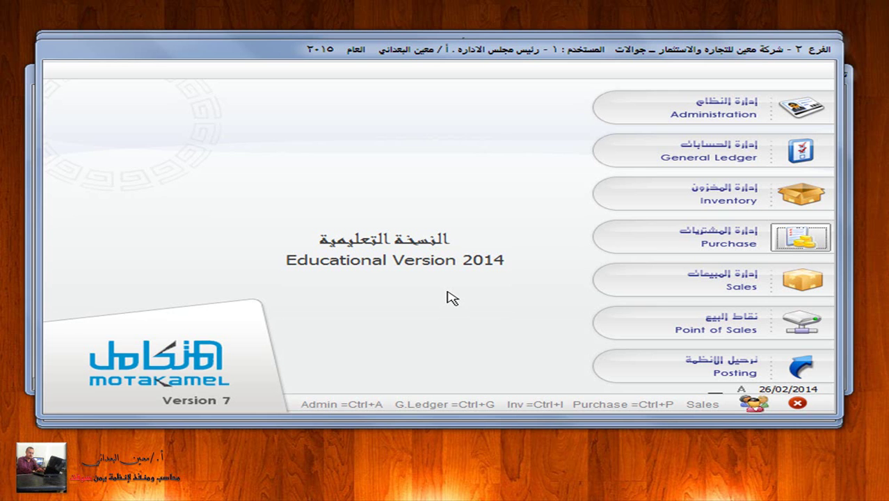
pyautogui.click(780, 244)
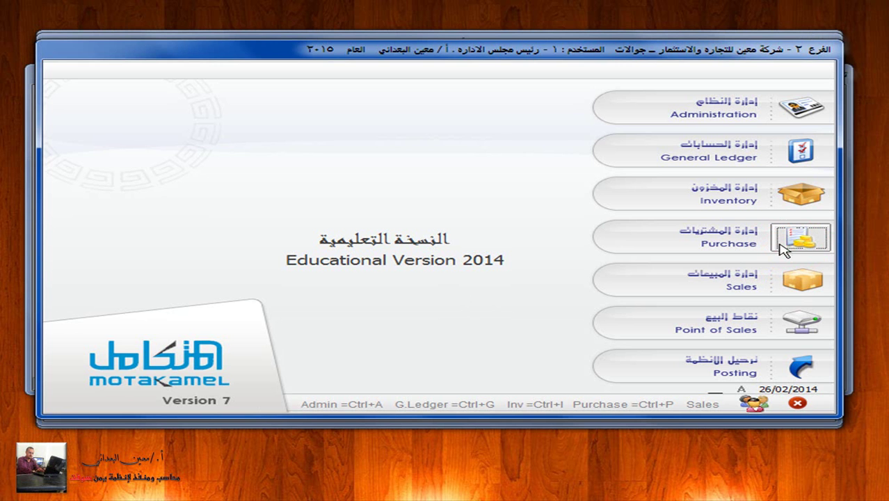
pyautogui.click(793, 237)
pyautogui.press('super+Tab')
pyautogui.press('super+Tab')
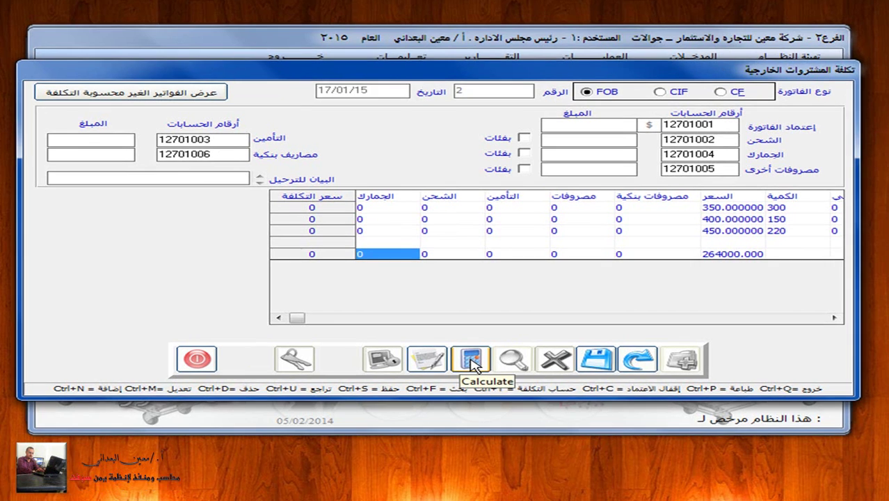
pyautogui.click(472, 356)
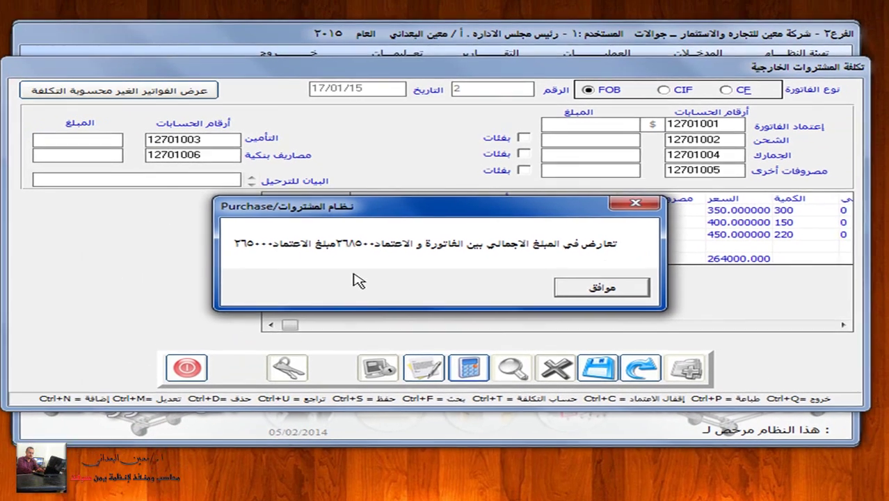
pyautogui.click(667, 362)
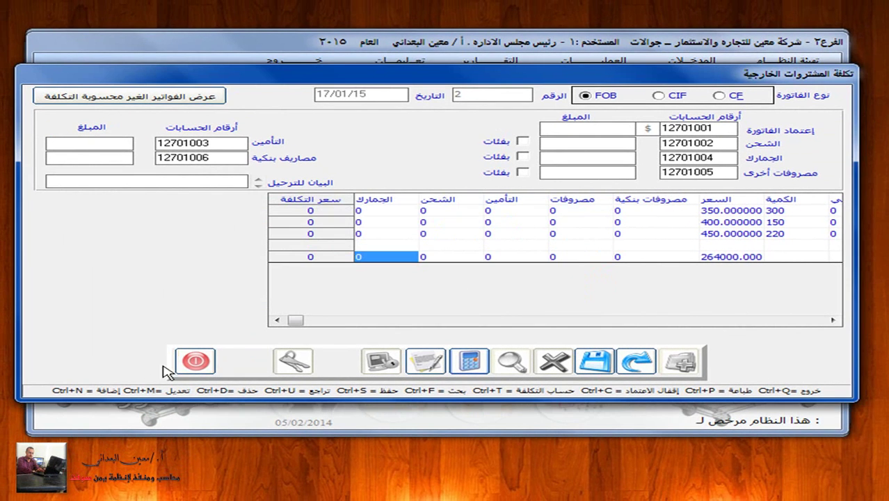
pyautogui.click(210, 355)
pyautogui.click(528, 290)
# Look up purchase invoice 2 in the purchase invoices form, check its quantities, costs and total, and close the form
pyautogui.click(579, 61)
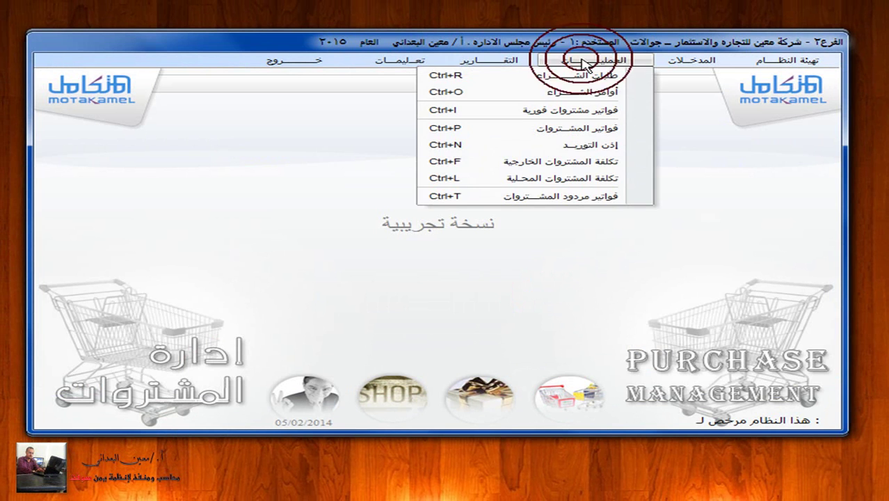
pyautogui.click(584, 129)
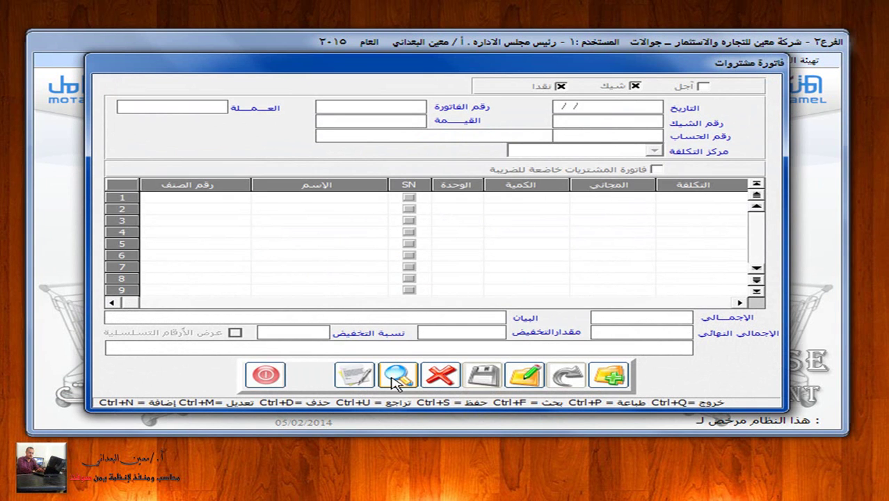
pyautogui.click(398, 376)
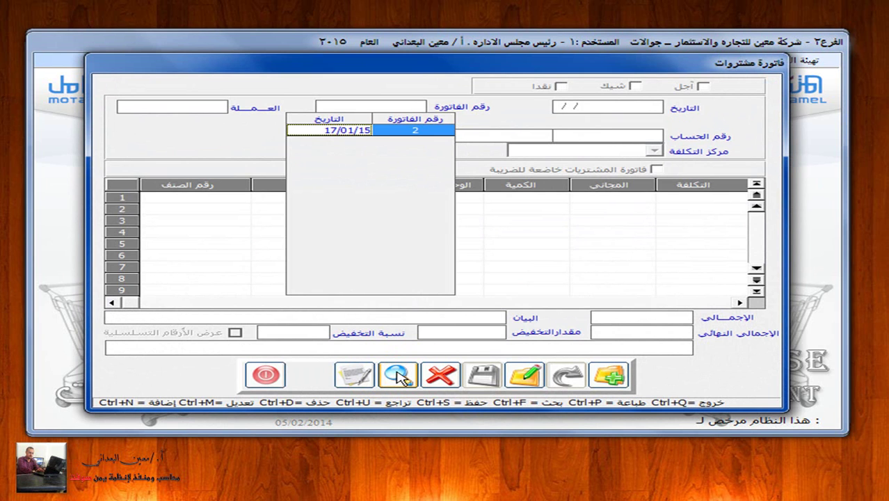
pyautogui.doubleClick(357, 130)
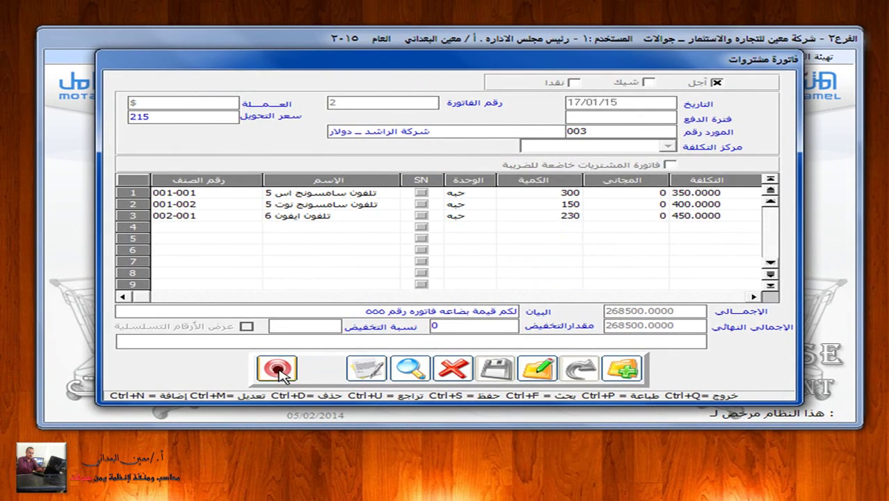
pyautogui.click(65, 390)
# Switch from Purchase to the General Ledger module and retrieve document number 1 in the journal entries form
pyautogui.click(272, 57)
pyautogui.click(847, 152)
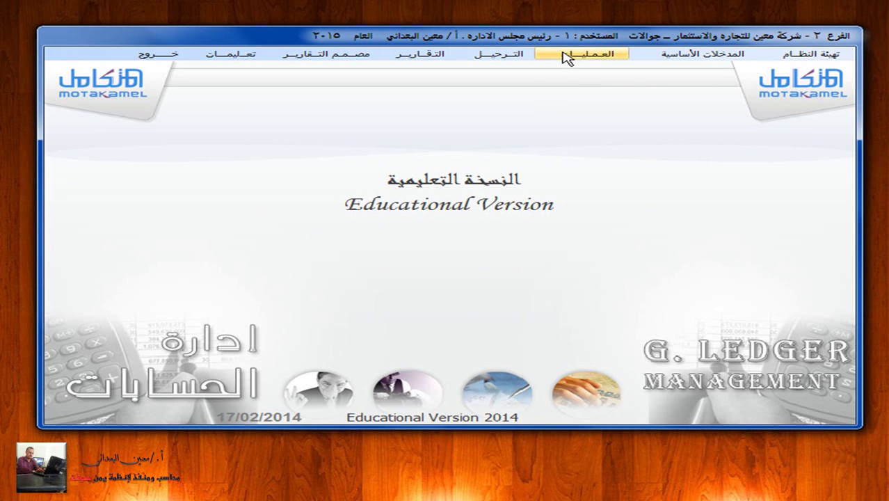
pyautogui.click(567, 56)
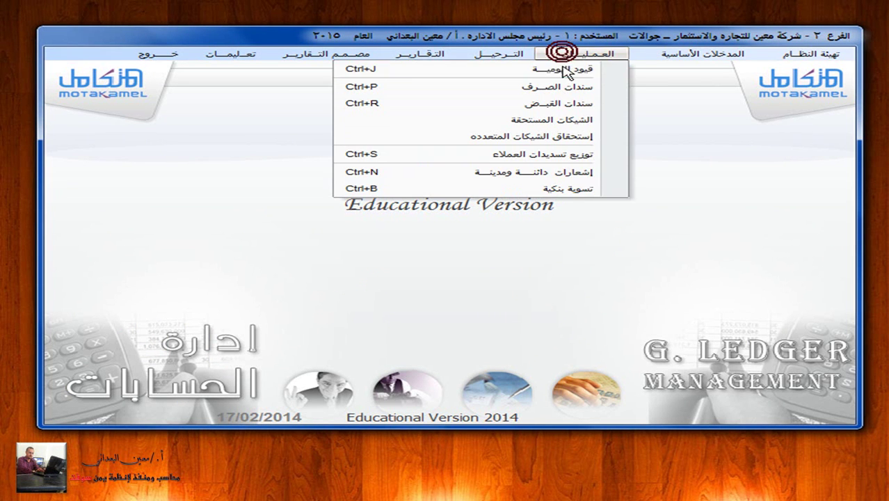
pyautogui.click(564, 67)
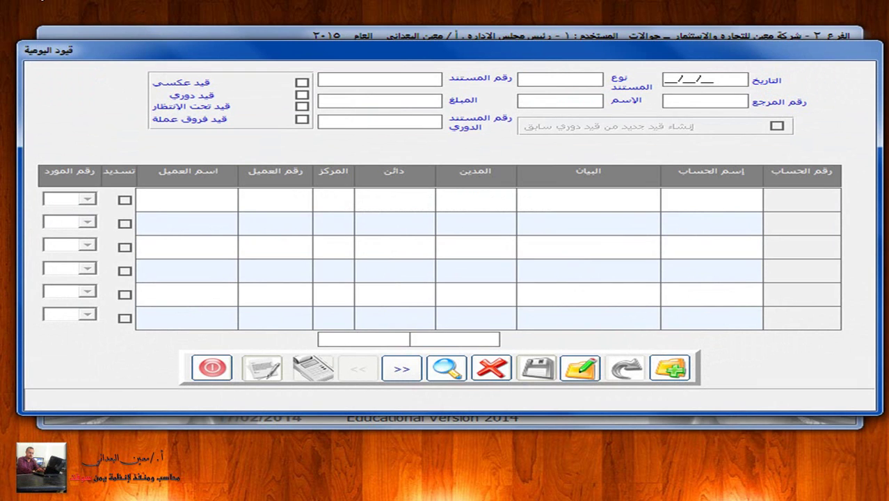
pyautogui.click(446, 369)
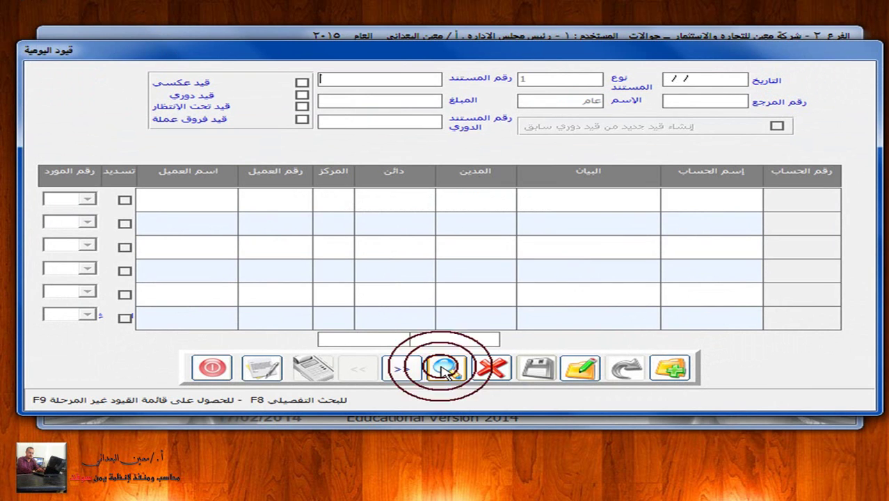
pyautogui.write('1')
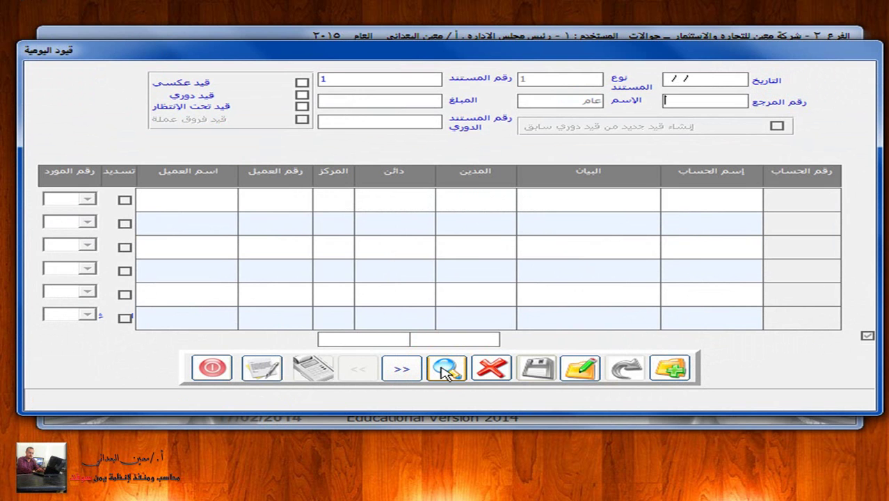
pyautogui.press('Return')
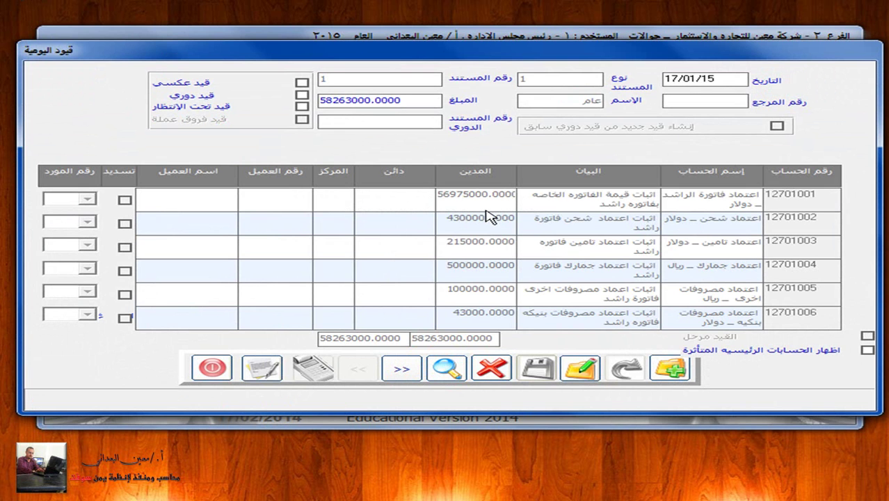
# Put journal entry 1 in edit mode and examine the dollar amounts of its invoice credit and supplier lines
pyautogui.click(581, 367)
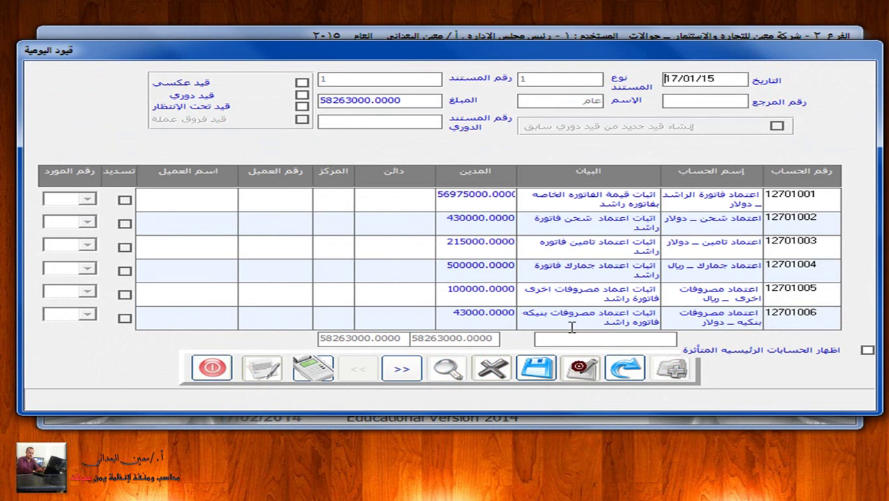
pyautogui.moveTo(485, 199); pyautogui.dragTo(459, 191)
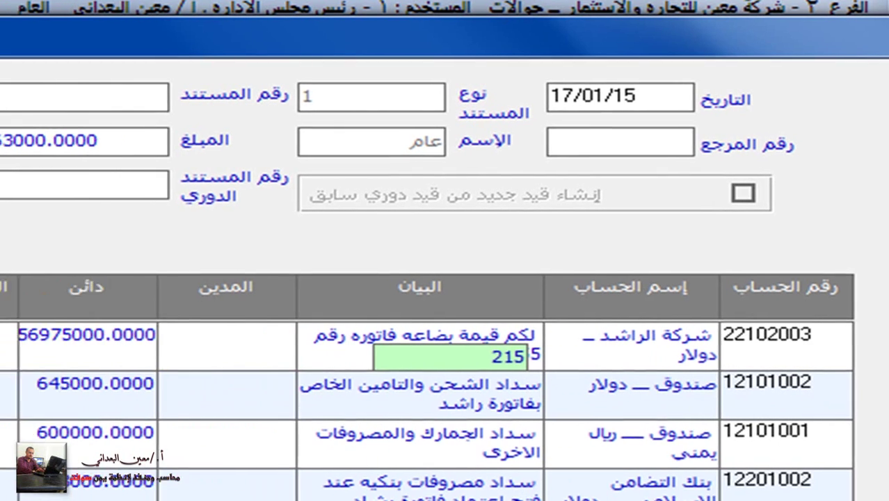
pyautogui.click(94, 379)
pyautogui.click(96, 361)
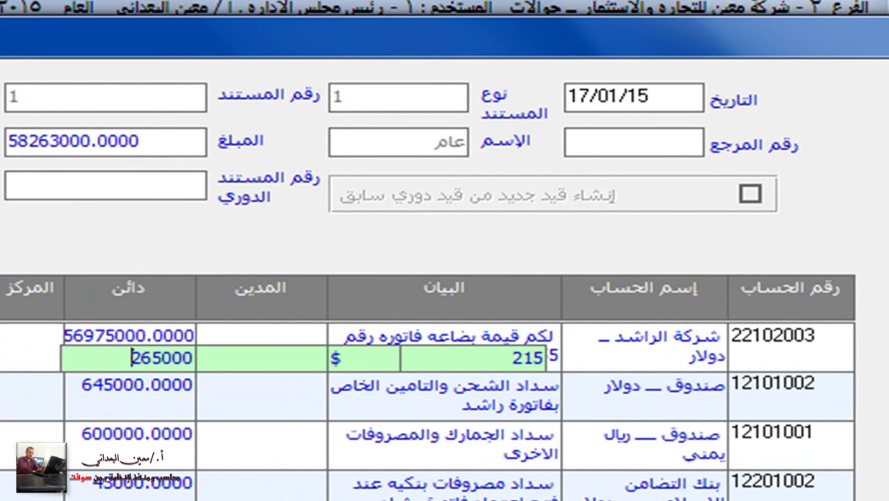
pyautogui.scroll(-5, 101, 369)
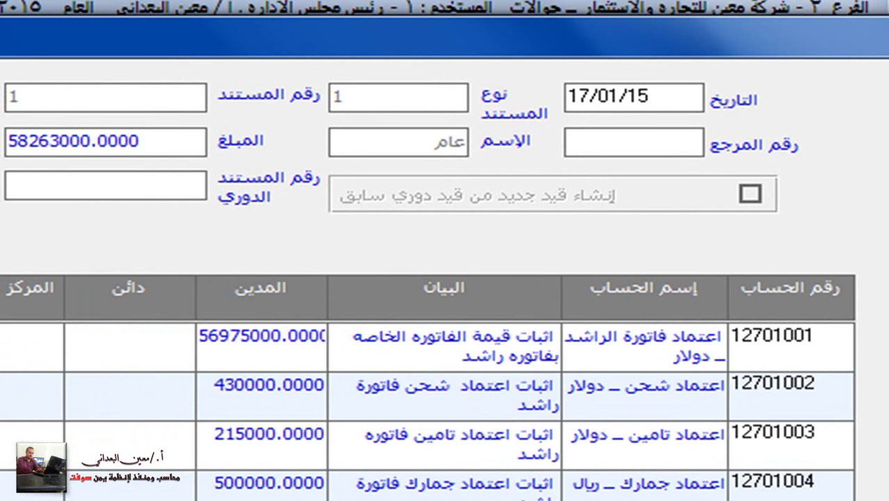
# Try to clear the dollar debit amount on journal entry 1's account 12701001 line, then leave the journal entries form
pyautogui.click(244, 361)
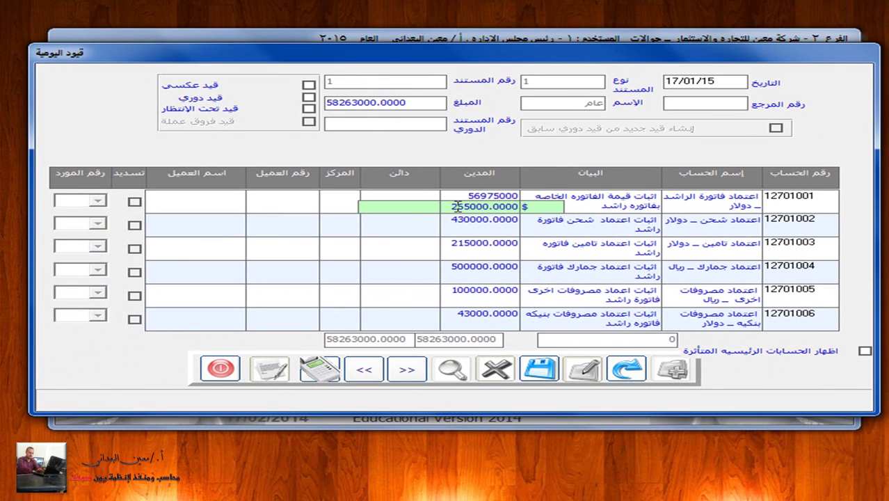
pyautogui.click(429, 229)
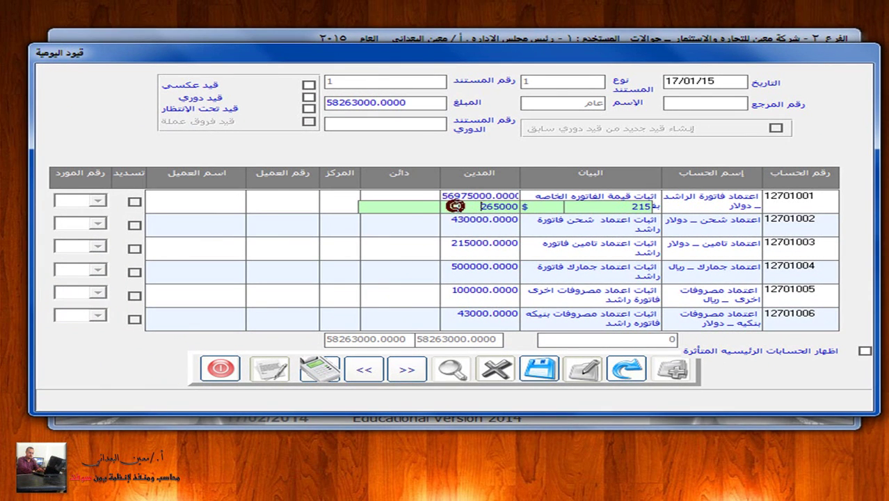
pyautogui.press('Delete')
pyautogui.press('Delete')
pyautogui.press('Delete')
pyautogui.press('Delete')
pyautogui.press('Delete')
pyautogui.press('Delete')
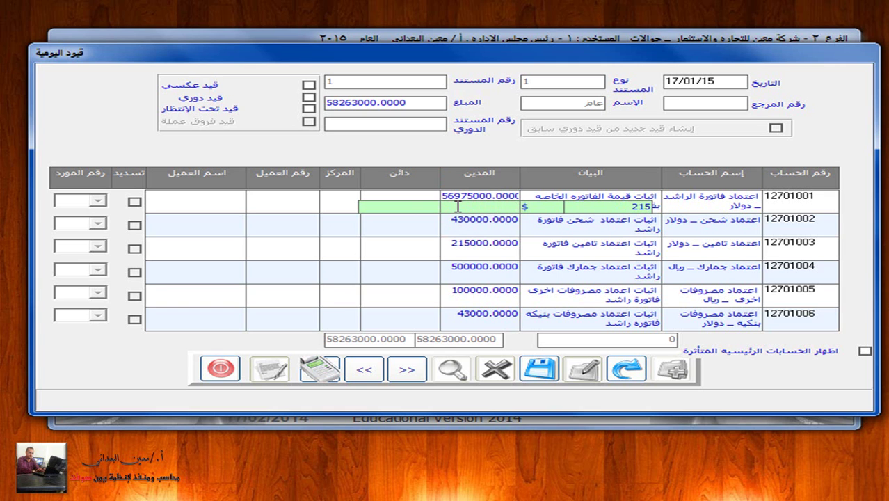
pyautogui.click(219, 369)
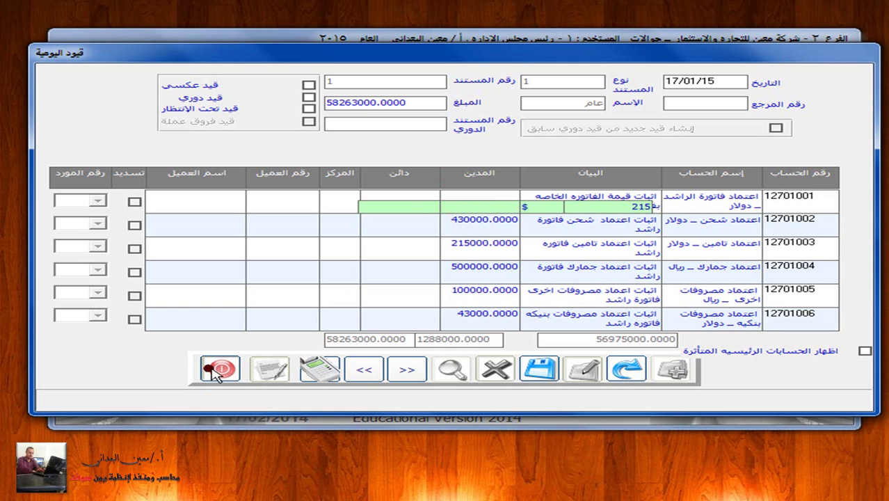
pyautogui.click(525, 280)
# Post the journal entries with the by-document posting type and close the posting form
pyautogui.click(465, 55)
pyautogui.click(491, 70)
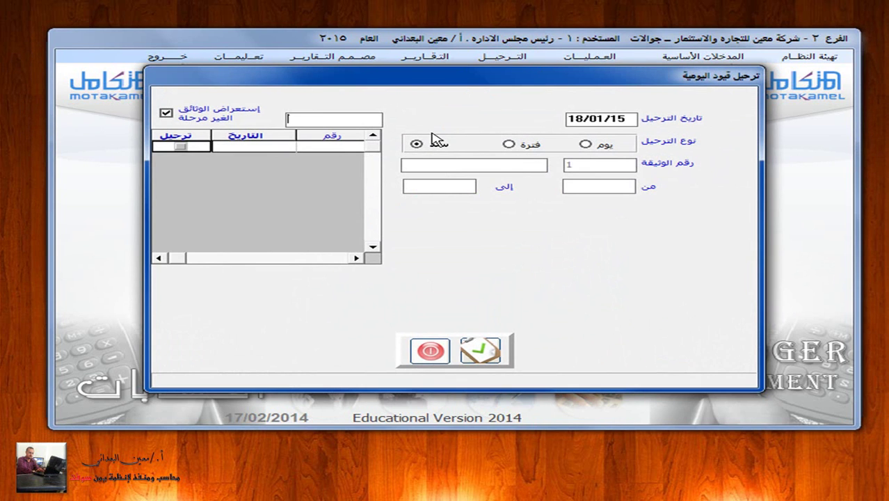
pyautogui.click(420, 143)
pyautogui.click(480, 351)
pyautogui.click(429, 353)
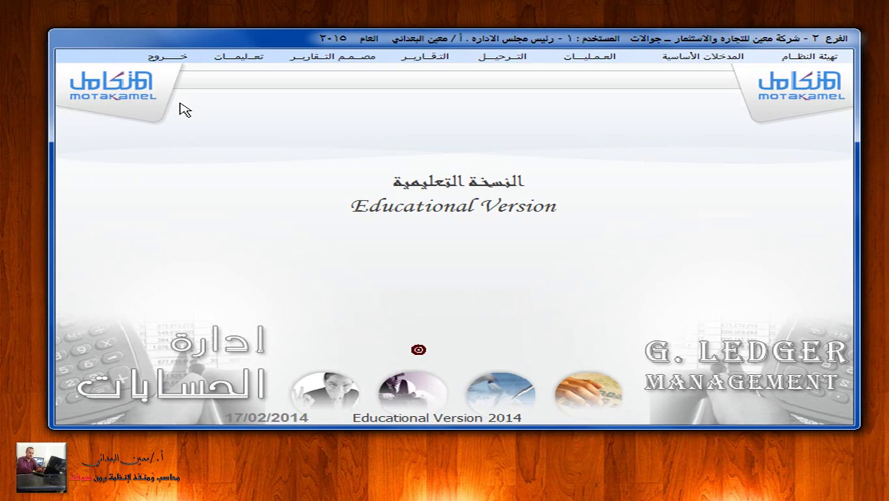
# Switch to the Administration module and cancel the posting of journal entry 1 dated 17/01/2015
pyautogui.click(167, 57)
pyautogui.click(800, 112)
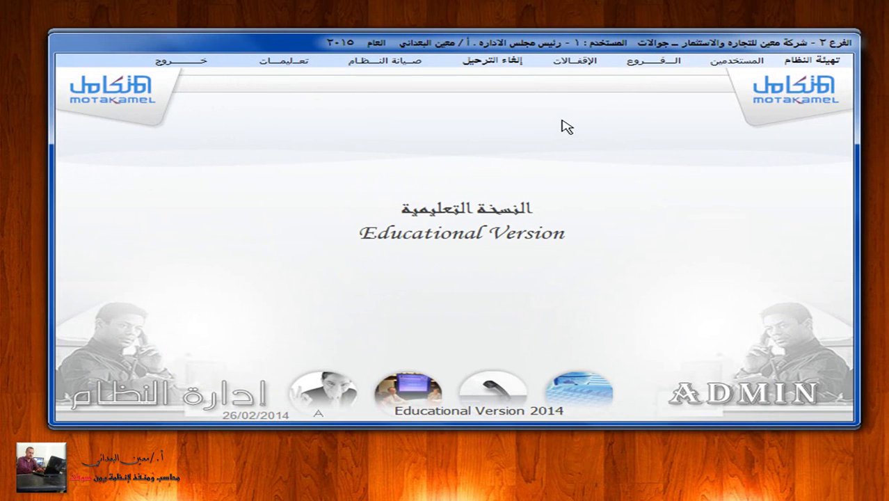
pyautogui.click(527, 61)
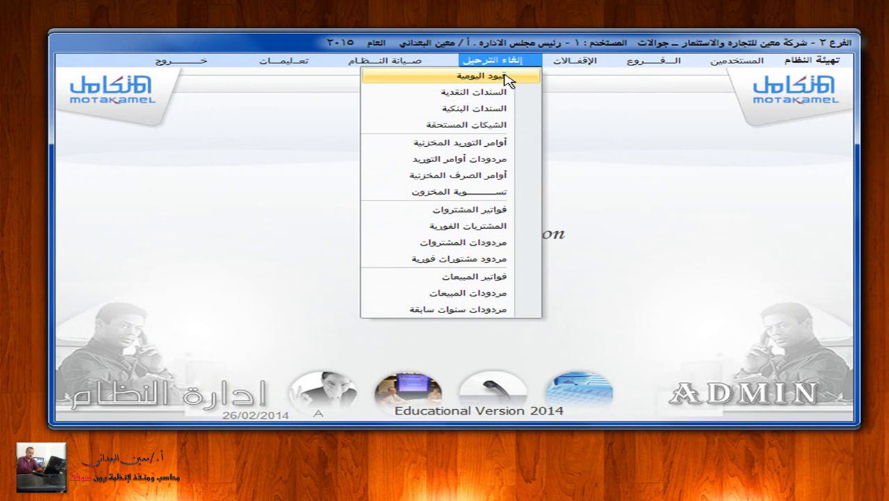
pyautogui.click(511, 78)
pyautogui.click(340, 146)
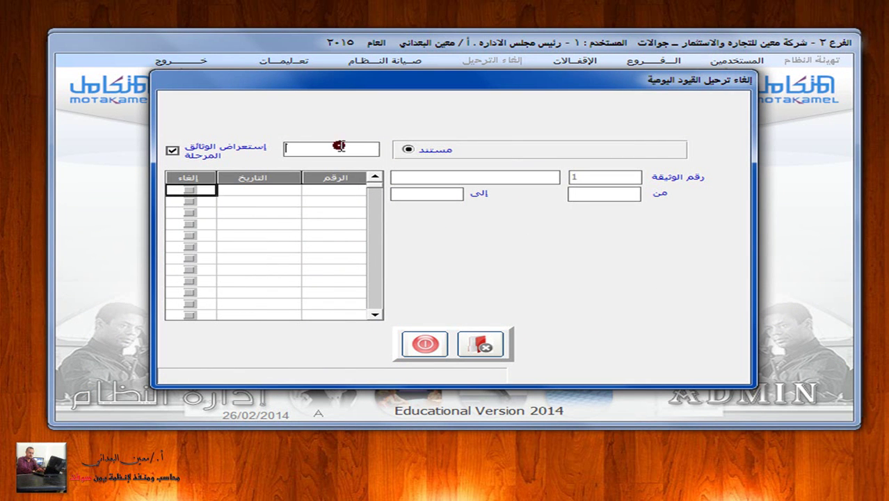
pyautogui.click(407, 149)
pyautogui.click(190, 190)
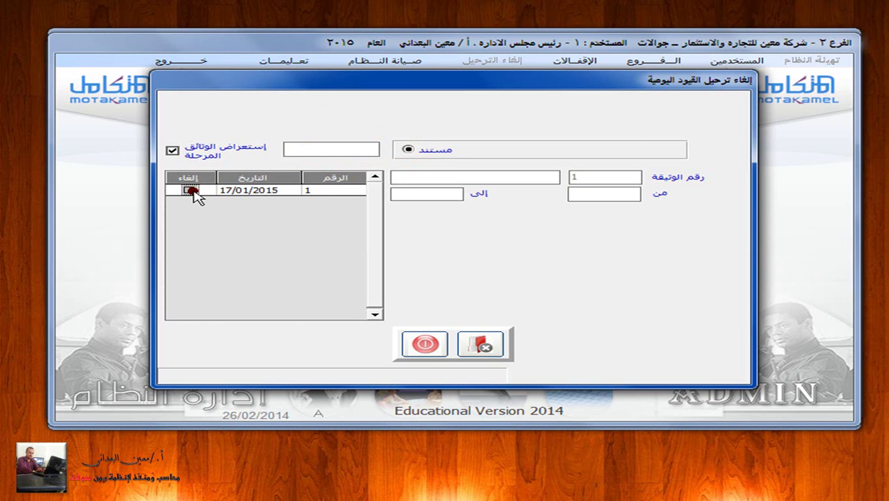
pyautogui.click(480, 343)
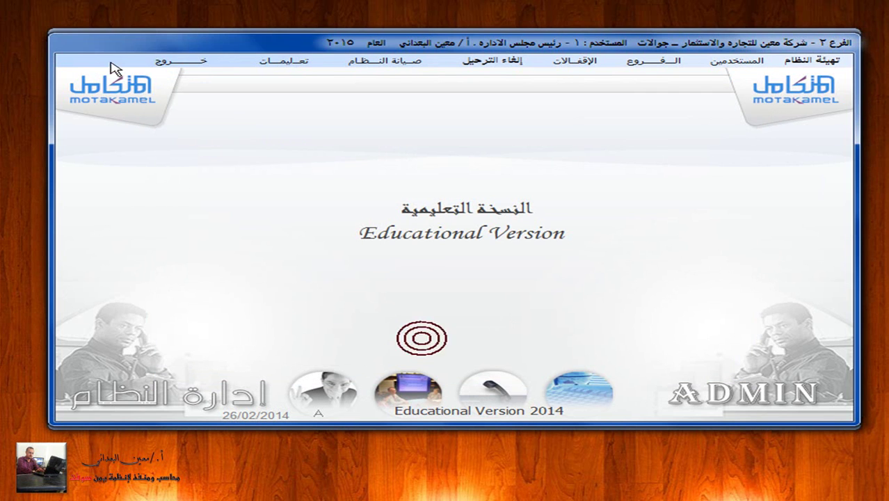
# Switch to the General Ledger module, retrieve journal entry 1 in the journal entries form and put it in edit mode
pyautogui.click(197, 64)
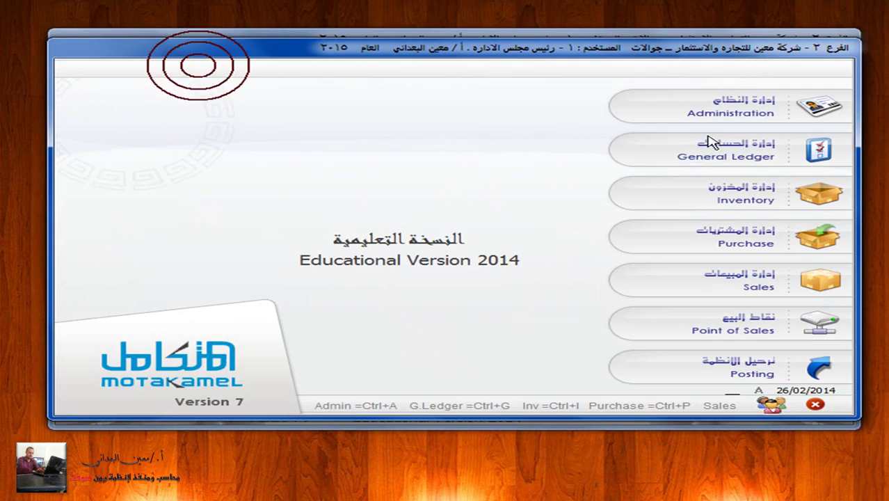
pyautogui.click(798, 154)
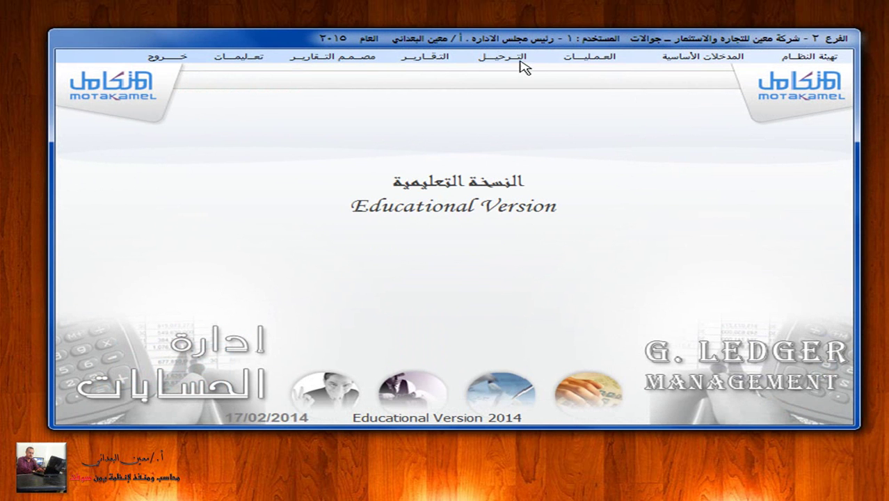
pyautogui.click(588, 57)
pyautogui.click(579, 72)
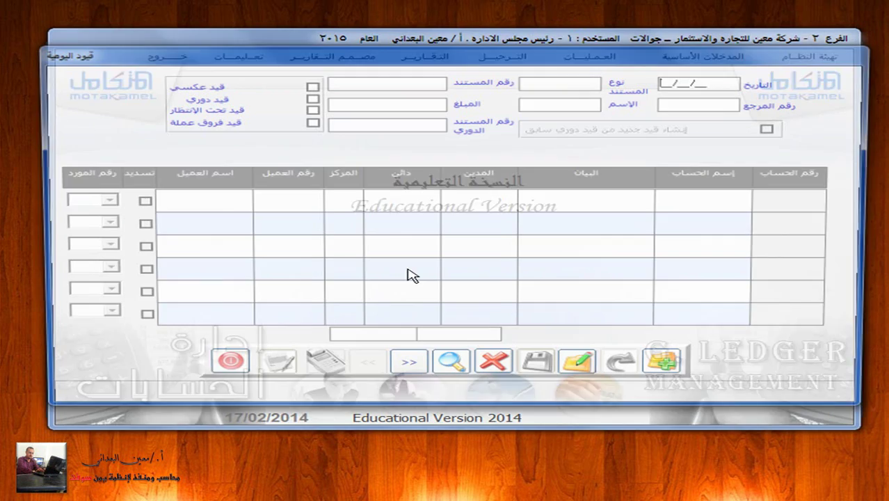
pyautogui.click(450, 368)
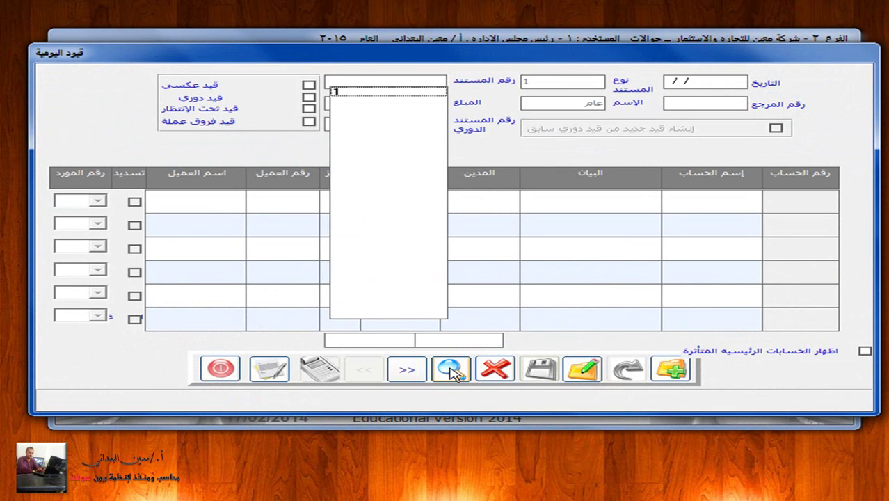
pyautogui.click(407, 89)
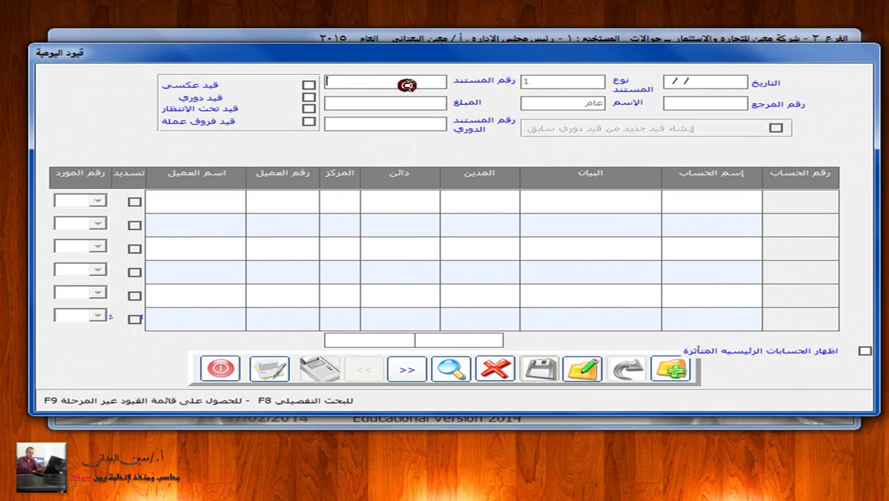
pyautogui.write('1')
pyautogui.press('Return')
pyautogui.click(580, 374)
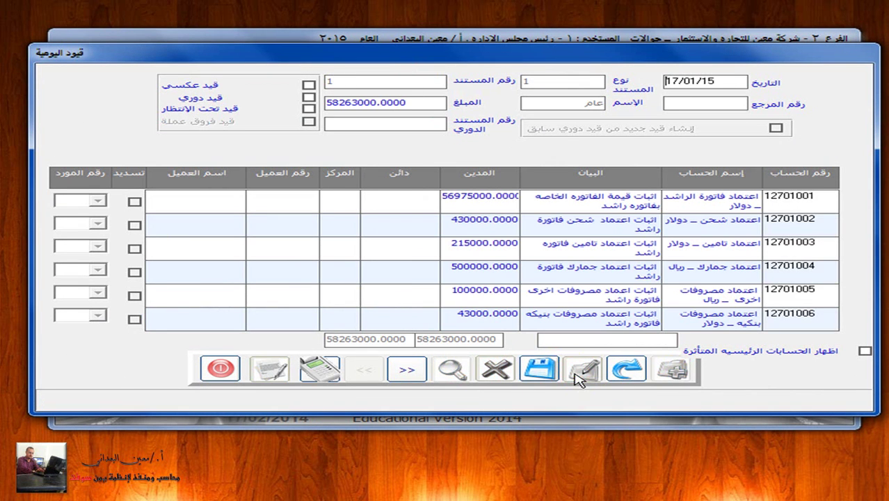
# Set the dollar debit amount on journal entry 1's invoice credit line (12701001) to 268500
pyautogui.click(505, 207)
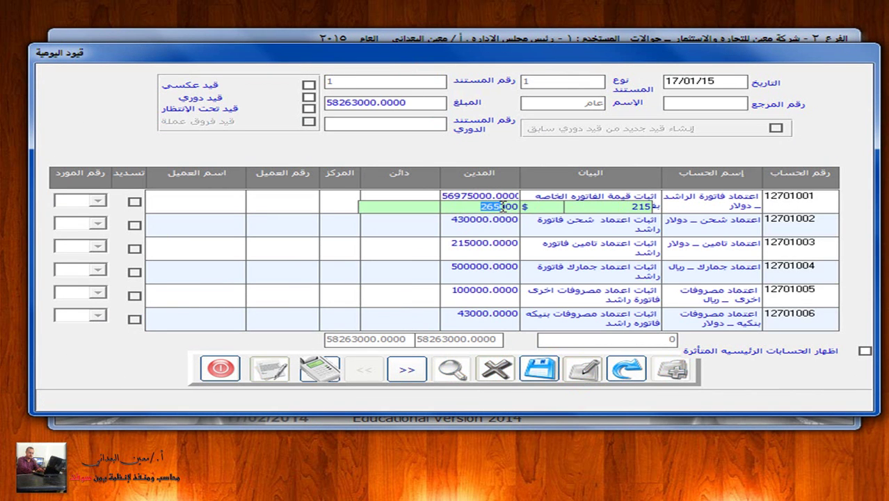
pyautogui.doubleClick(476, 206)
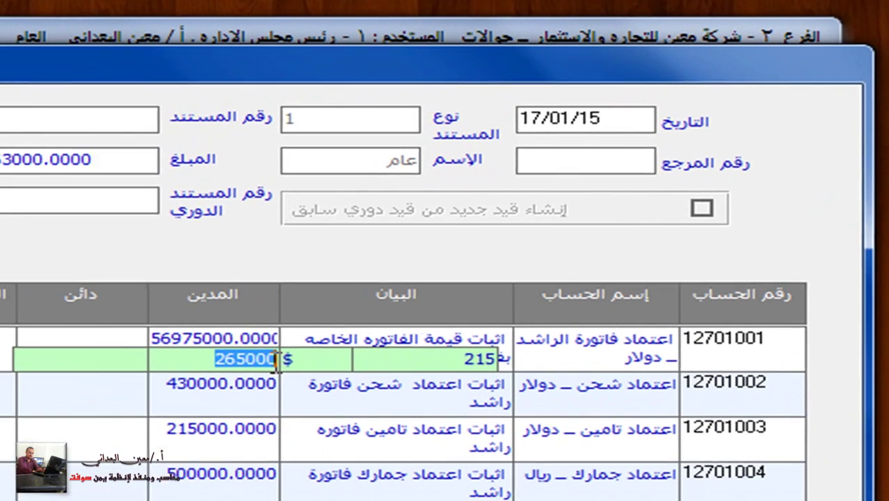
pyautogui.write('4')
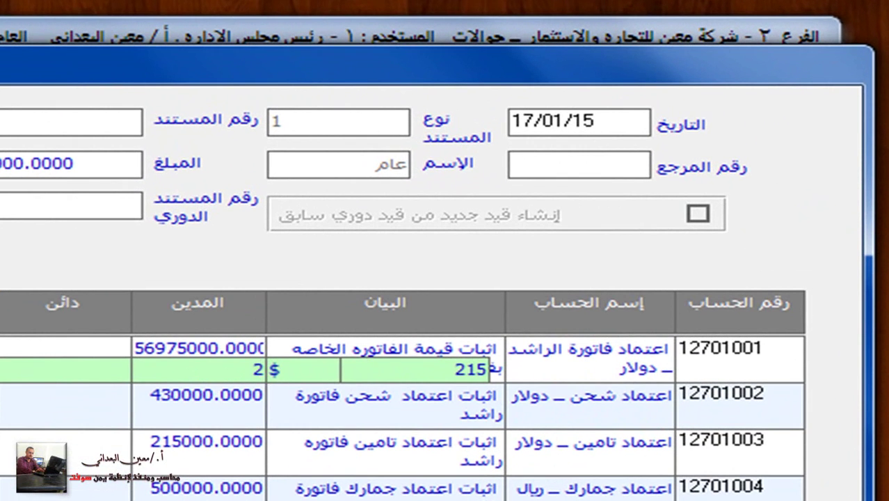
pyautogui.write('68')
pyautogui.write('500')
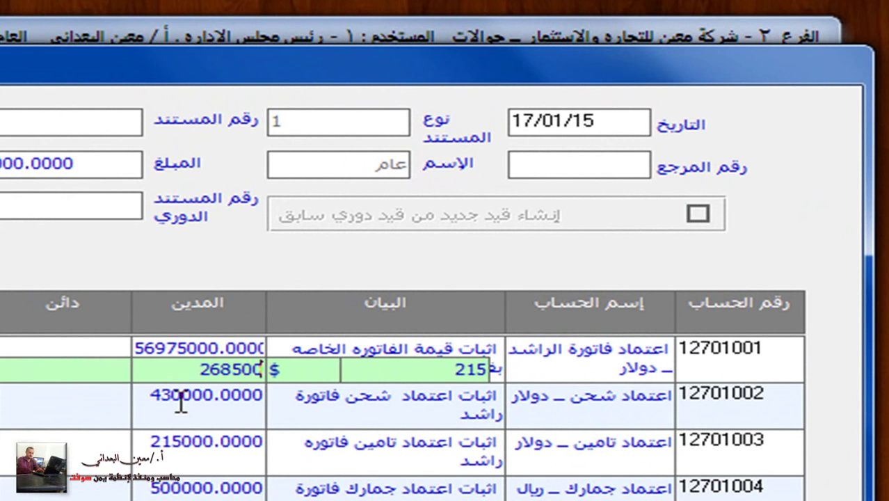
pyautogui.click(175, 358)
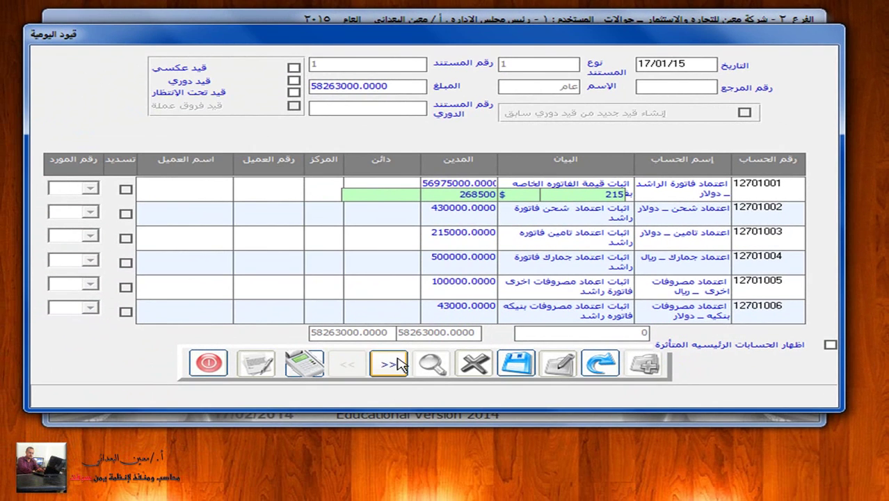
# Set the dollar credit amount on the supplier line (22102003) of journal entry 1 to 268500
pyautogui.click(290, 462)
pyautogui.click(289, 463)
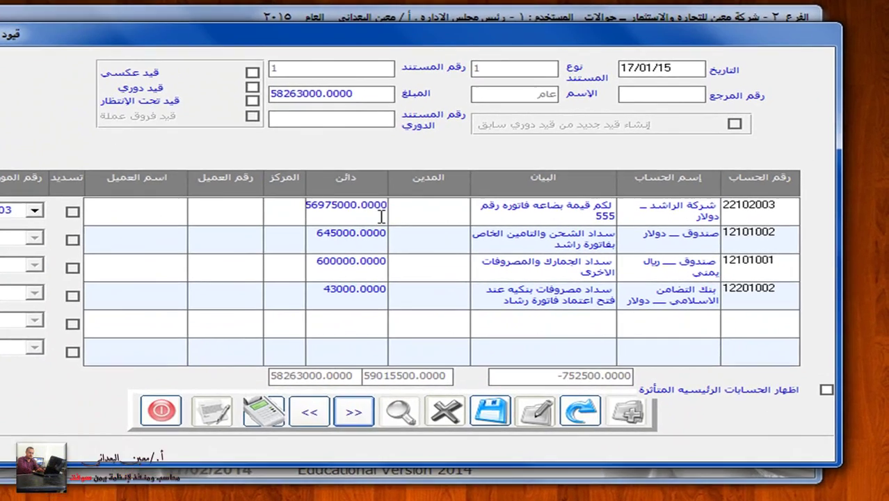
pyautogui.click(374, 196)
pyautogui.press('BackSpace')
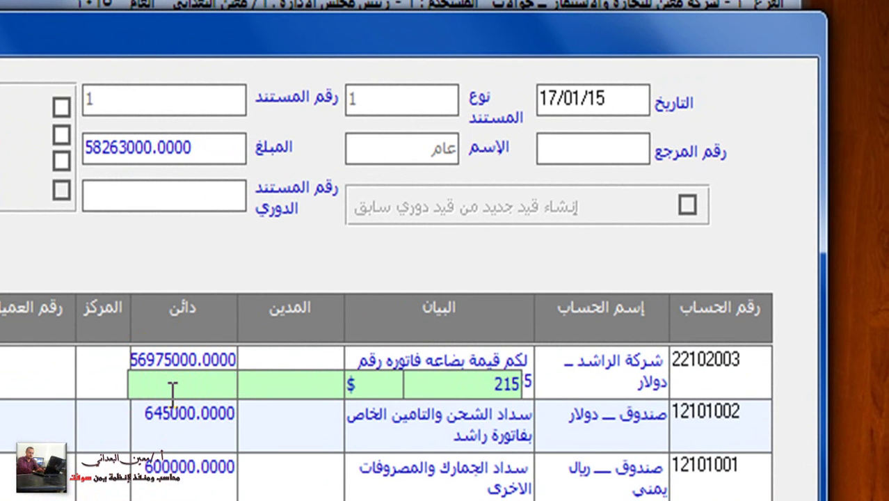
pyautogui.write('268500')
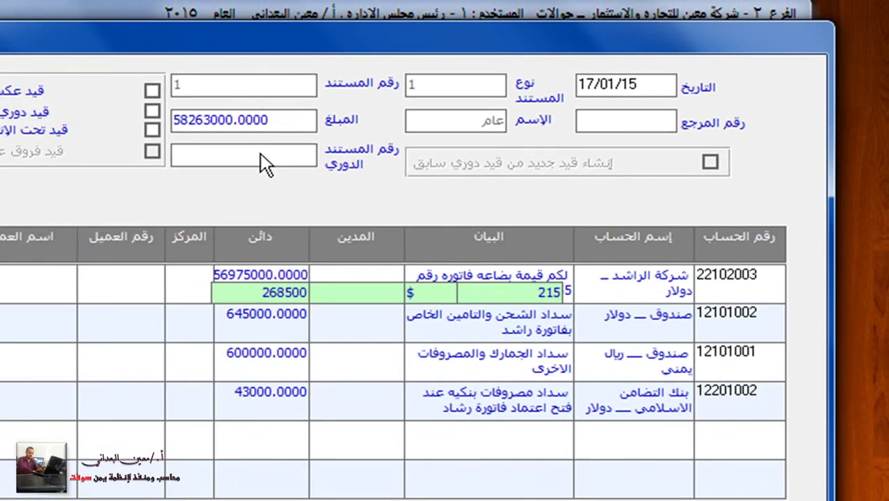
# Set the total amount of journal entry 1 to 59015500, save the entry and close the form
pyautogui.click(220, 148)
pyautogui.press('BackSpace')
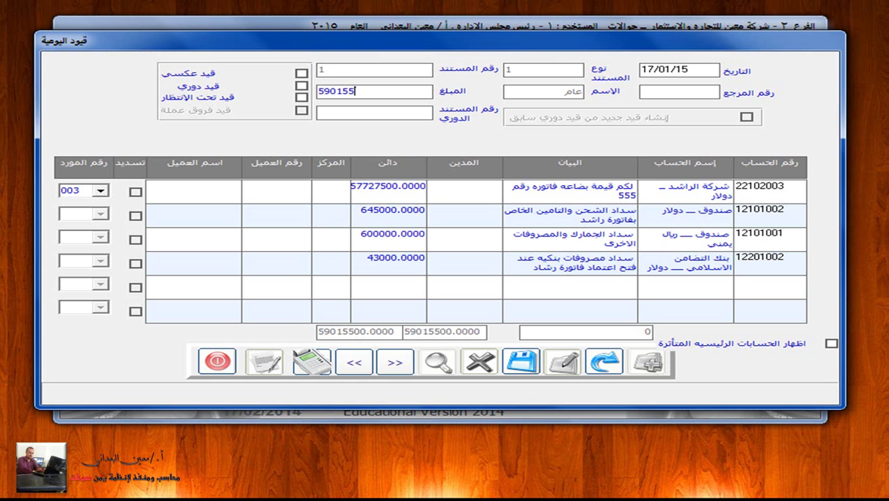
pyautogui.press('Tab')
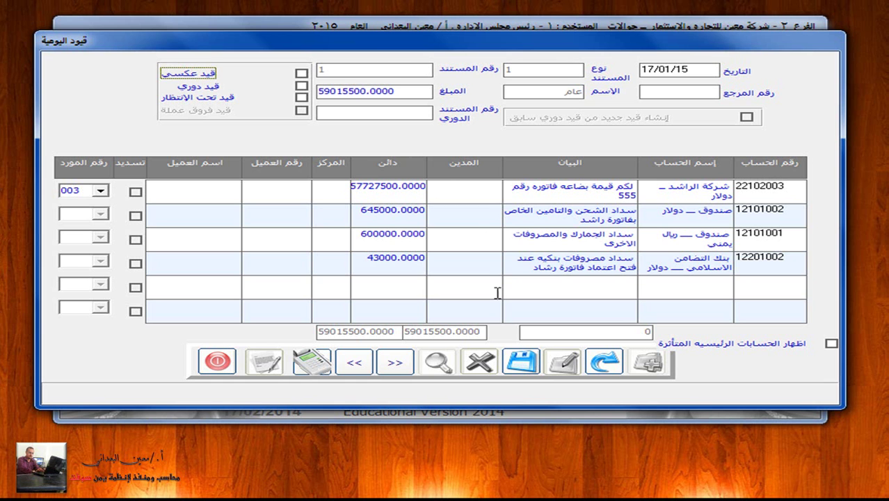
pyautogui.click(521, 362)
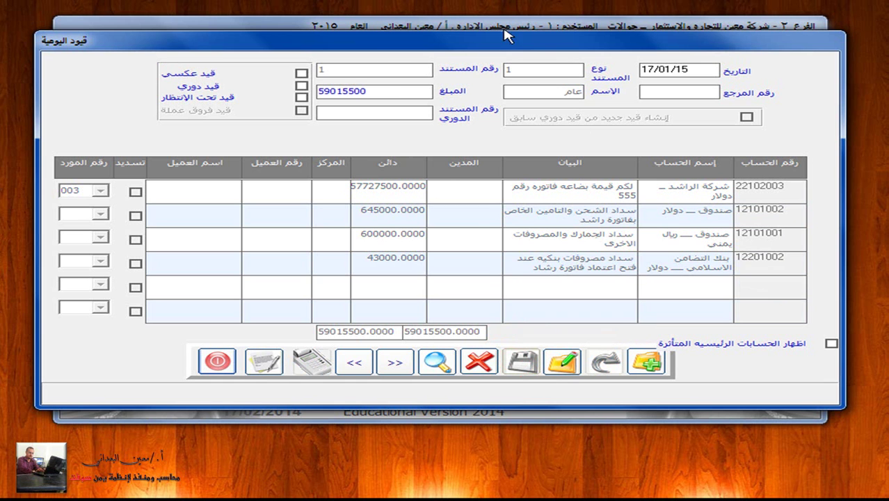
pyautogui.click(217, 361)
# Post the journal entries with the by-document posting type and close the posting form
pyautogui.click(480, 44)
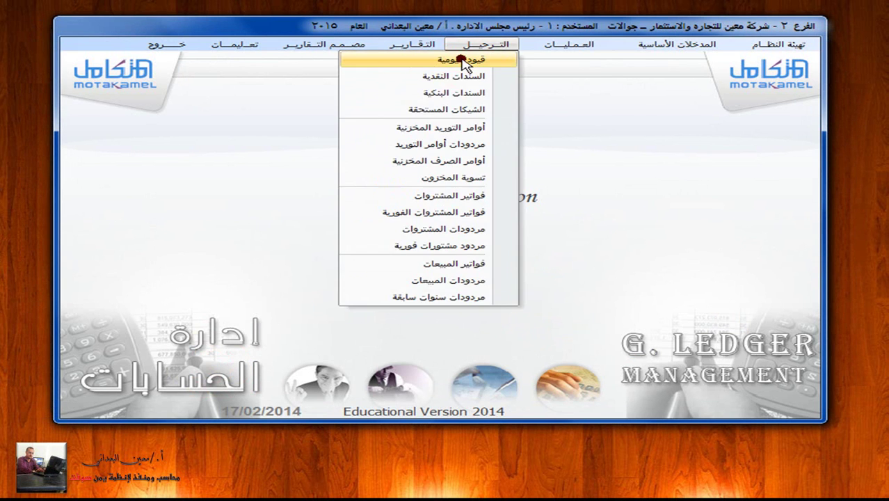
pyautogui.click(445, 59)
pyautogui.click(406, 134)
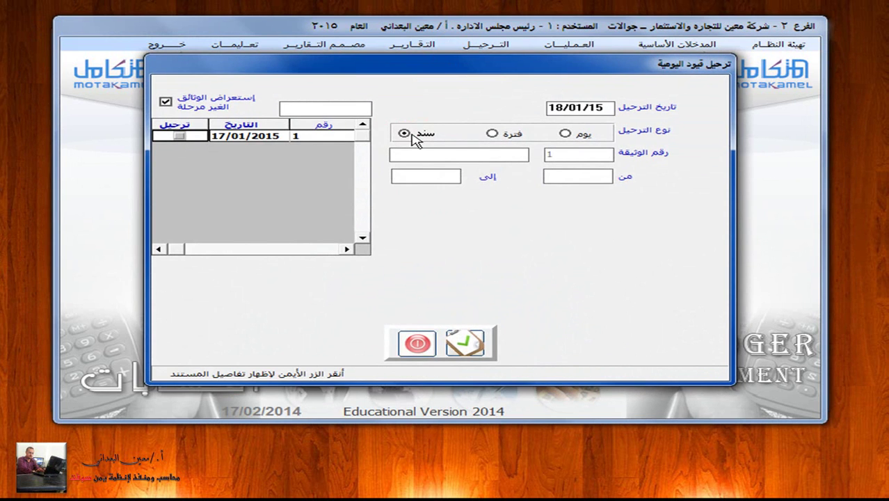
pyautogui.click(459, 340)
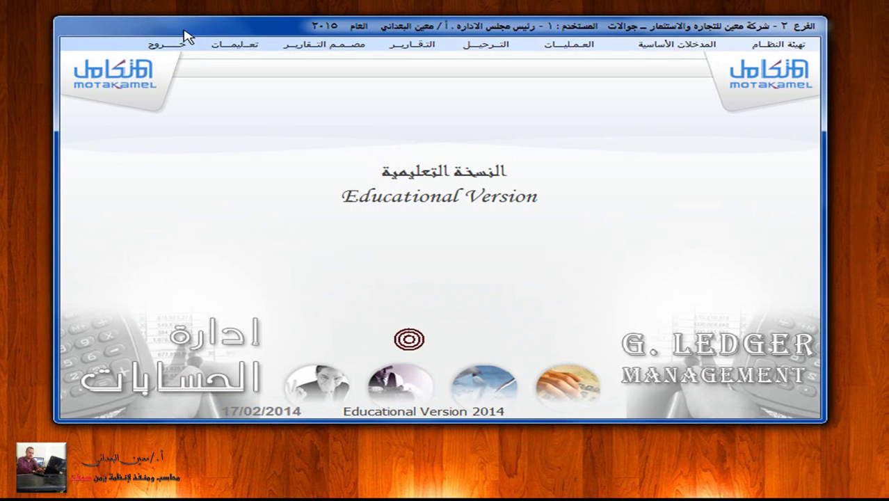
# Switch to the Purchase module and start a new external purchase cost record for uncosted invoice 2
pyautogui.click(160, 47)
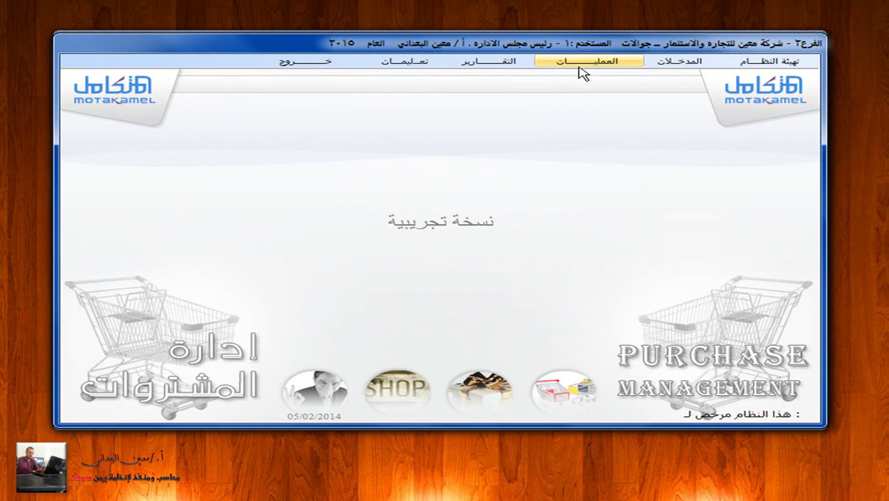
pyautogui.click(582, 64)
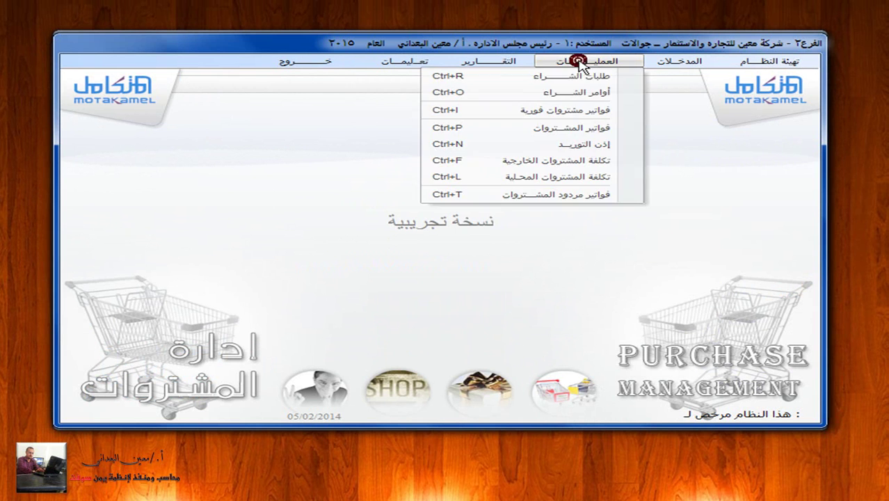
pyautogui.click(573, 161)
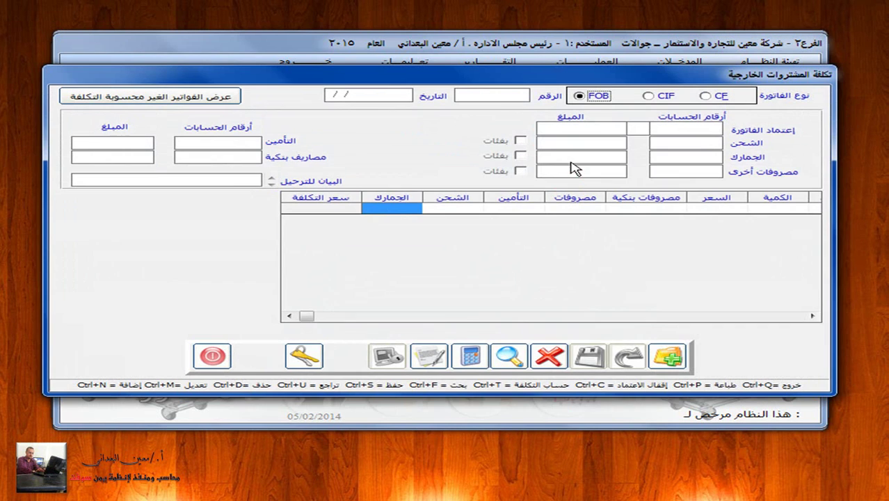
pyautogui.click(669, 357)
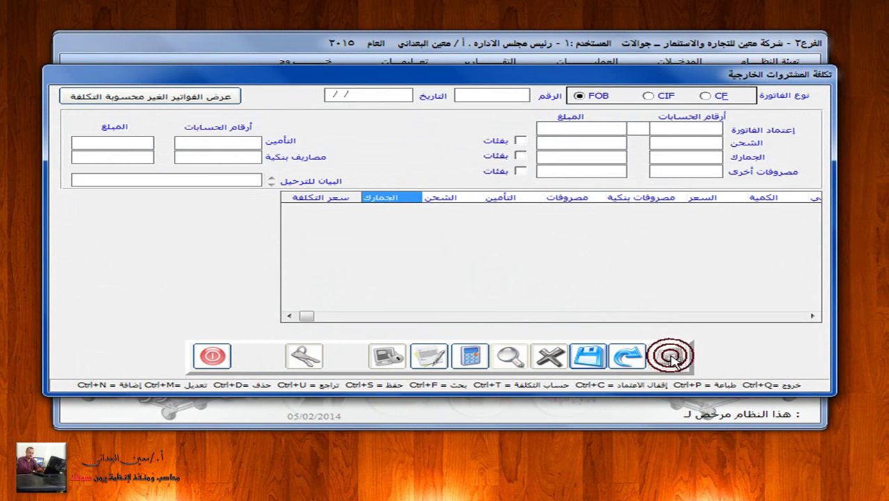
pyautogui.click(206, 104)
pyautogui.click(207, 121)
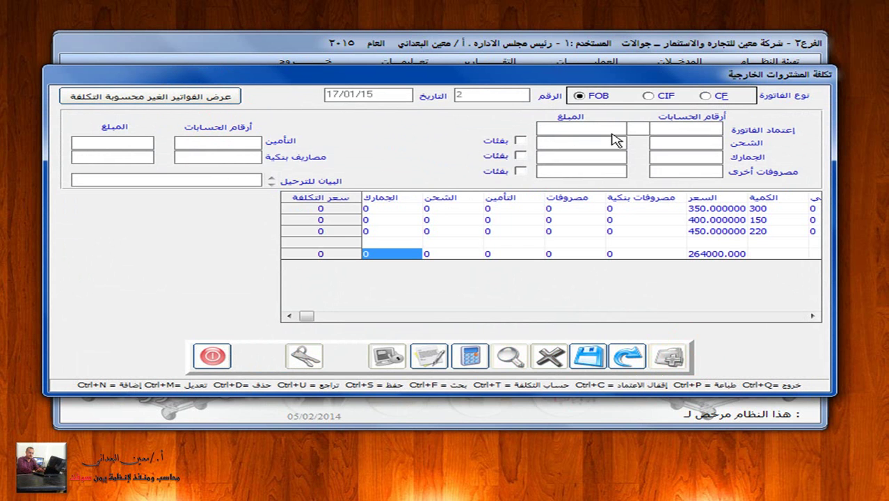
# Assign accounts 12701001 to the invoice credit, 12701002 to freight, 12701003 to insurance, 12701004 to customs, 12701005 to other expenses and 12701006 to bank charges
pyautogui.write('12701')
pyautogui.press('Return')
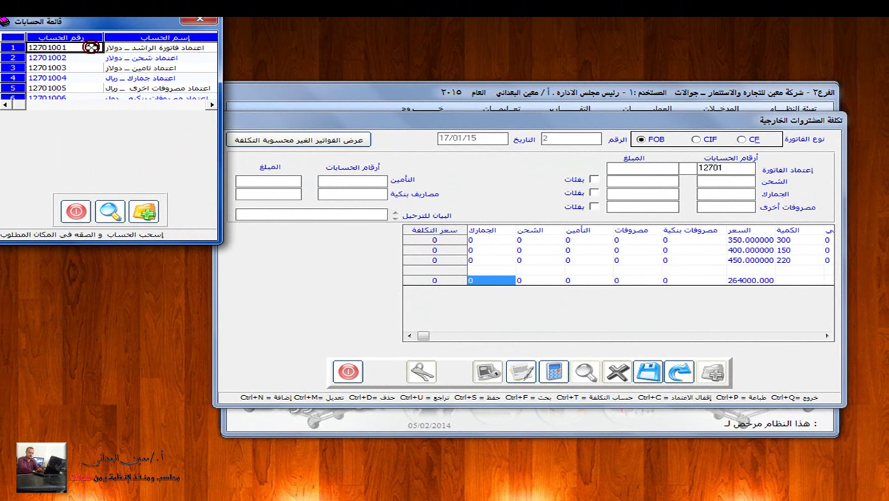
pyautogui.moveTo(92, 46); pyautogui.dragTo(727, 170)
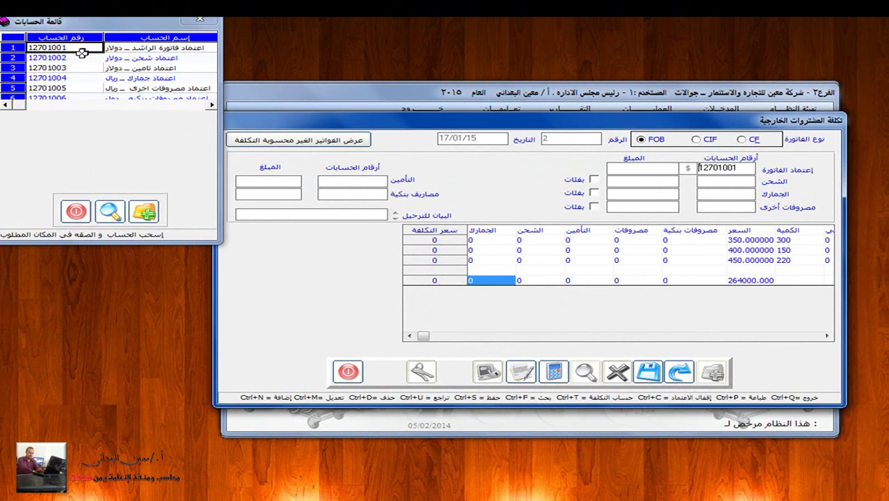
pyautogui.moveTo(82, 57); pyautogui.dragTo(724, 181)
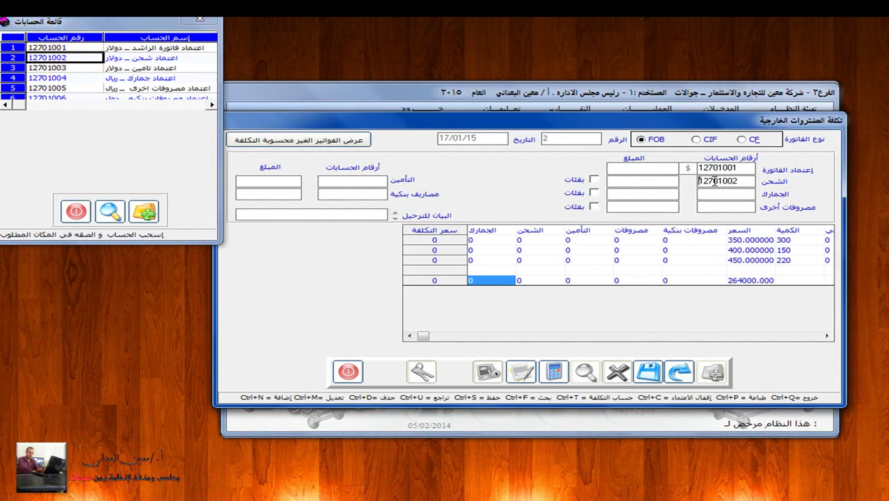
pyautogui.moveTo(62, 71); pyautogui.dragTo(369, 180)
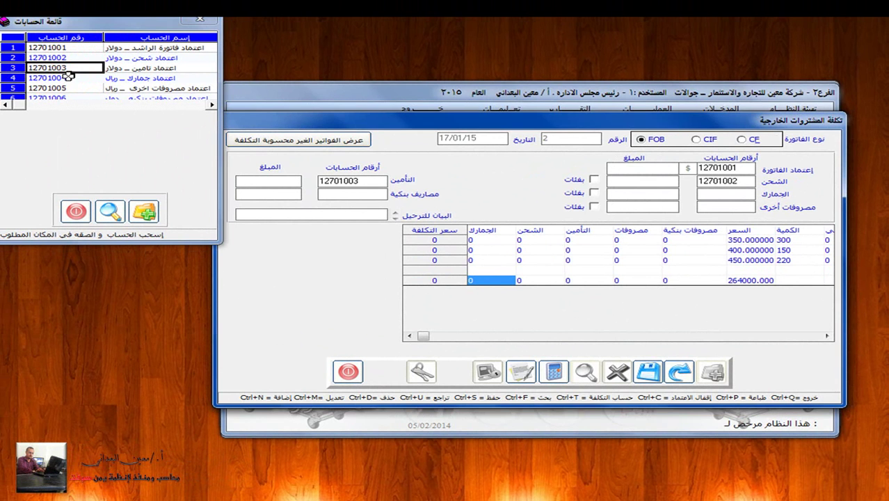
pyautogui.moveTo(67, 78); pyautogui.dragTo(748, 196)
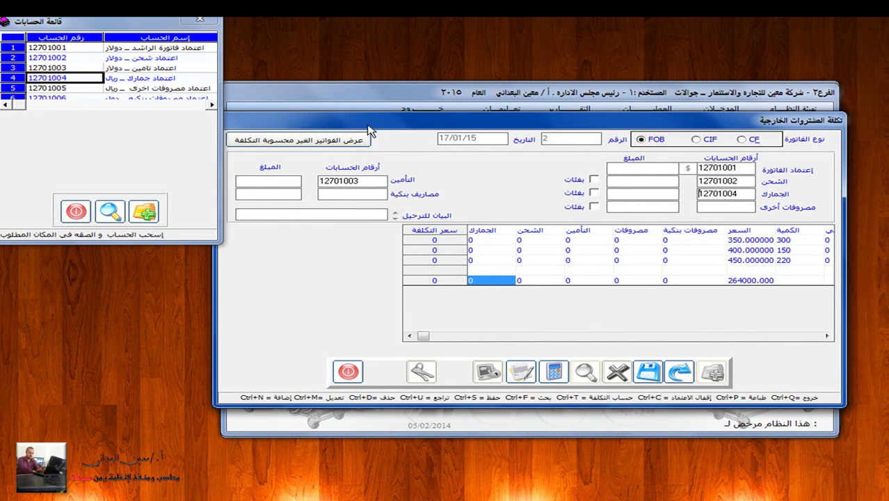
pyautogui.click(91, 88)
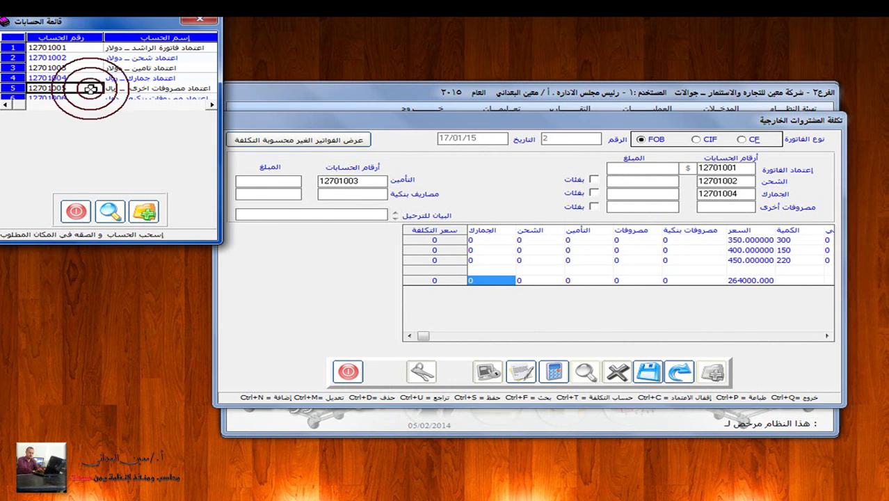
pyautogui.moveTo(92, 88); pyautogui.dragTo(633, 204)
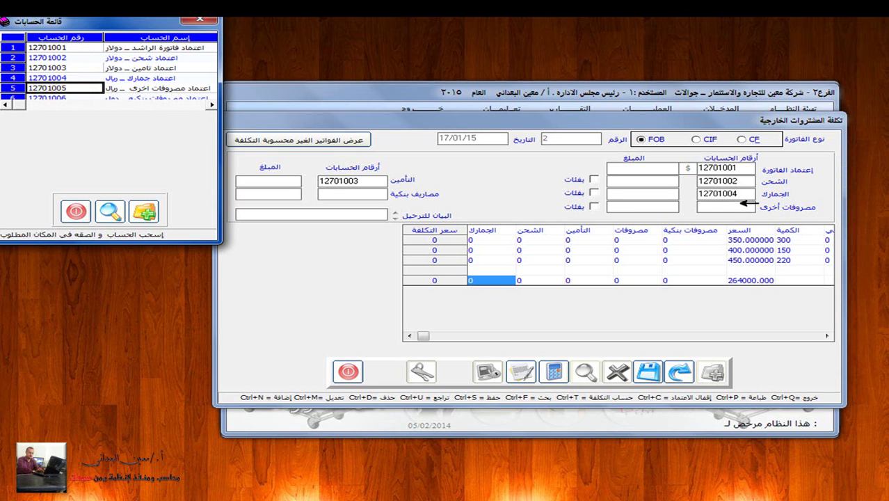
pyautogui.moveTo(742, 207); pyautogui.dragTo(745, 206)
pyautogui.moveTo(85, 99); pyautogui.dragTo(332, 196)
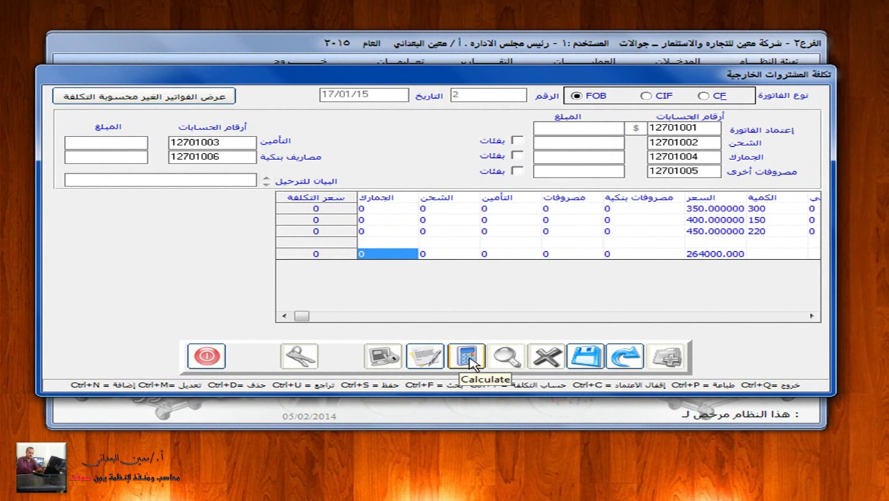
# Calculate the landed cost of invoice 2 and save the cost record
pyautogui.click(469, 358)
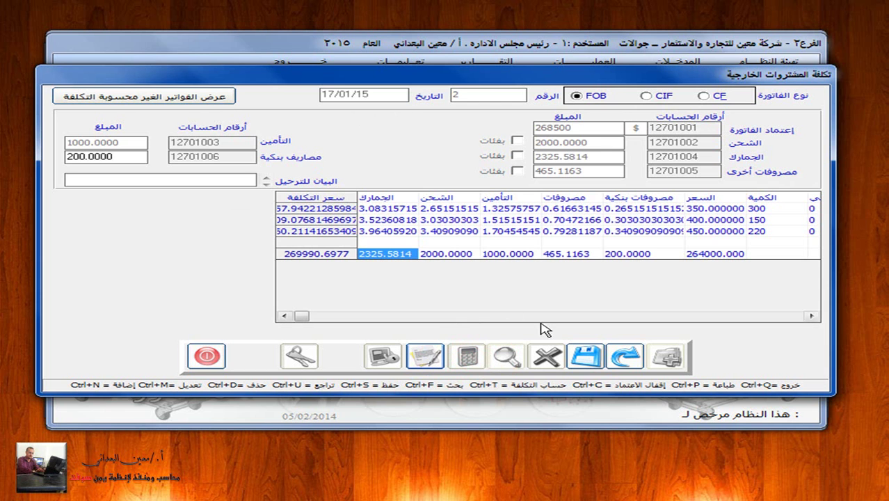
pyautogui.click(584, 356)
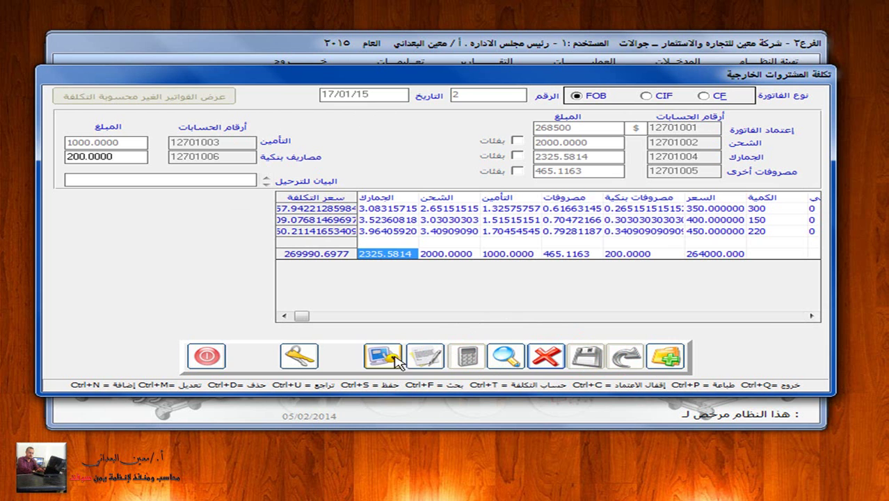
# Close the external purchase cost form, leave the Purchase module and open the General Ledger module
pyautogui.click(207, 356)
pyautogui.click(296, 61)
pyautogui.click(775, 151)
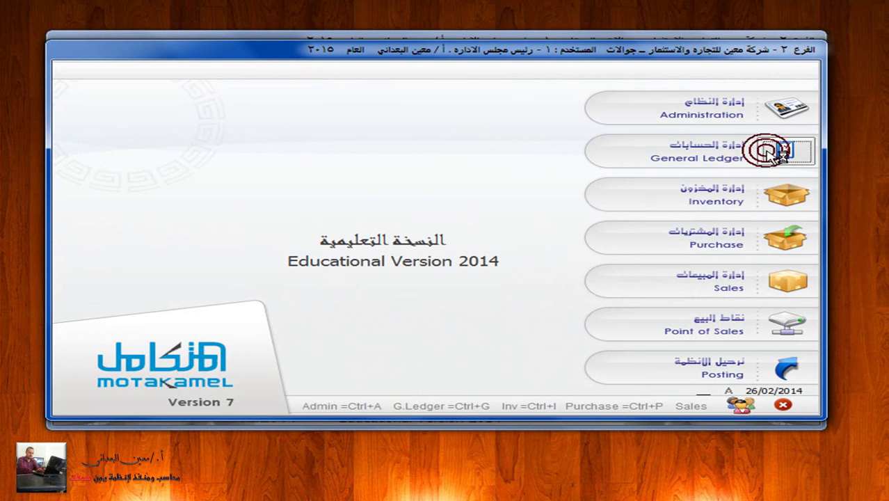
# Post purchase invoice 2 with the by-invoice posting type, close the posting form and leave General Ledger
pyautogui.click(475, 59)
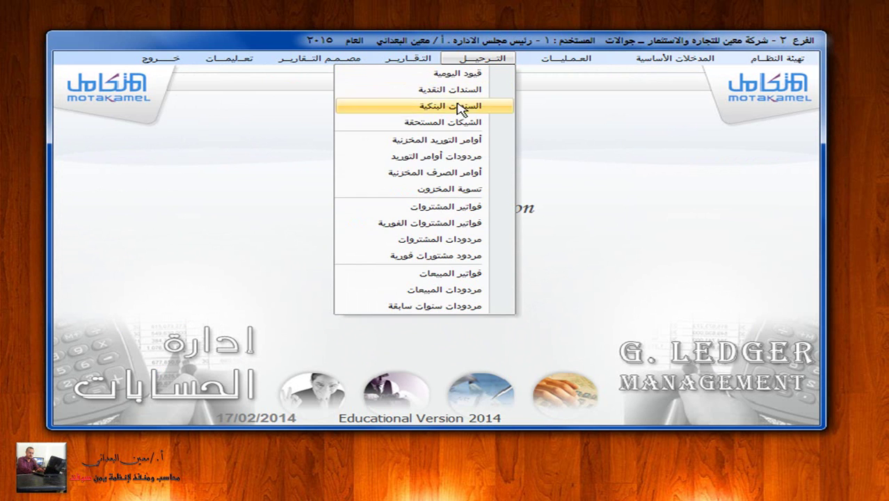
pyautogui.click(453, 207)
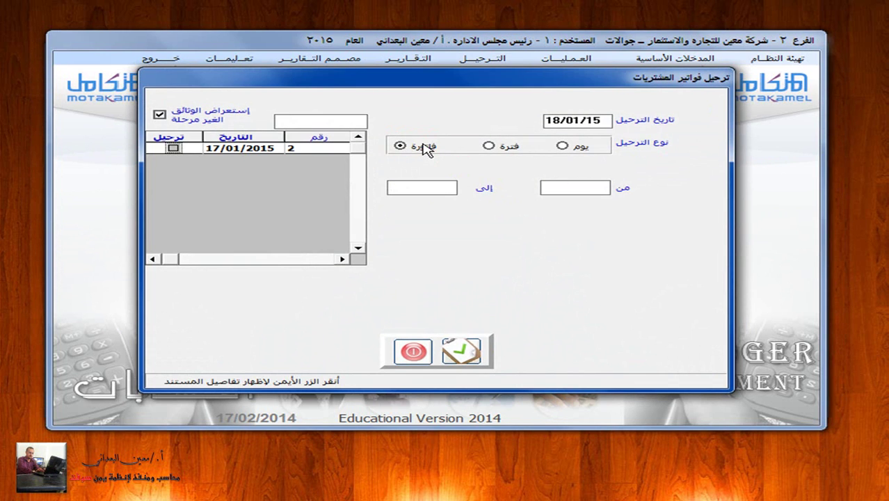
pyautogui.click(461, 351)
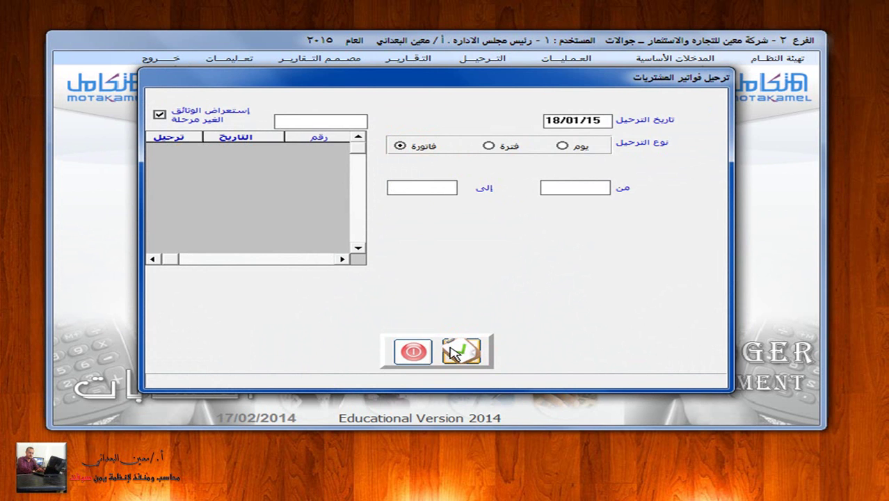
pyautogui.click(413, 352)
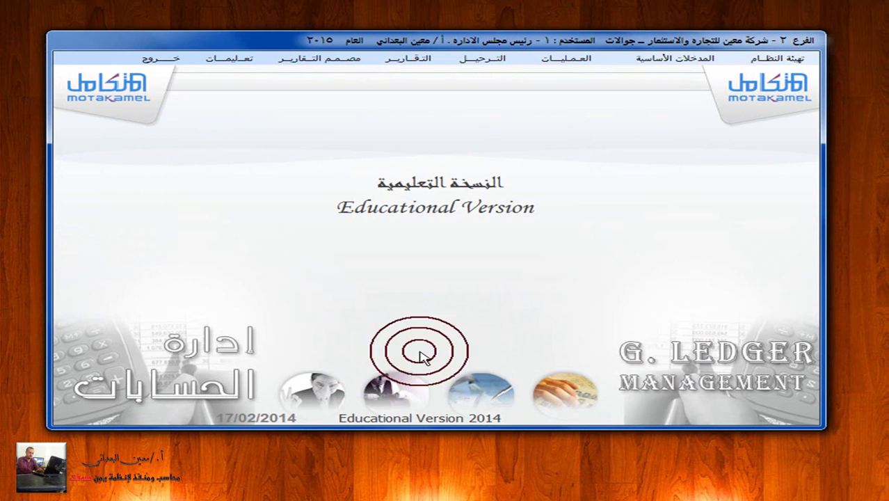
pyautogui.click(160, 60)
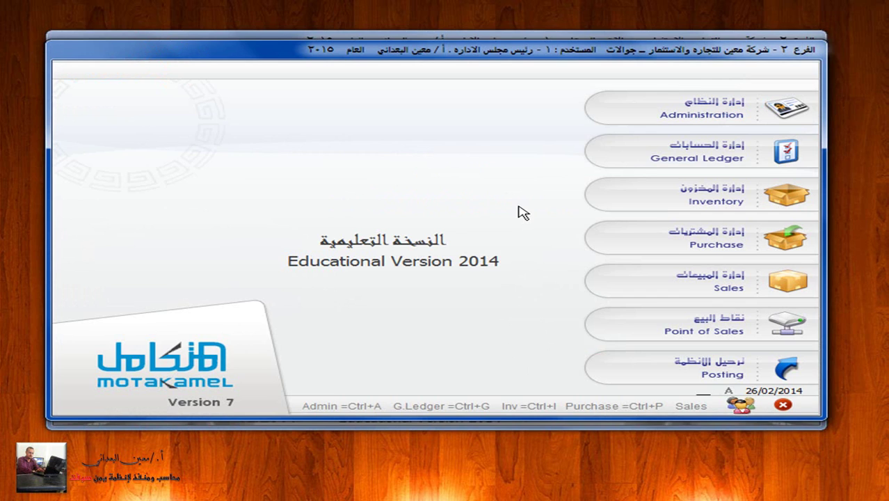